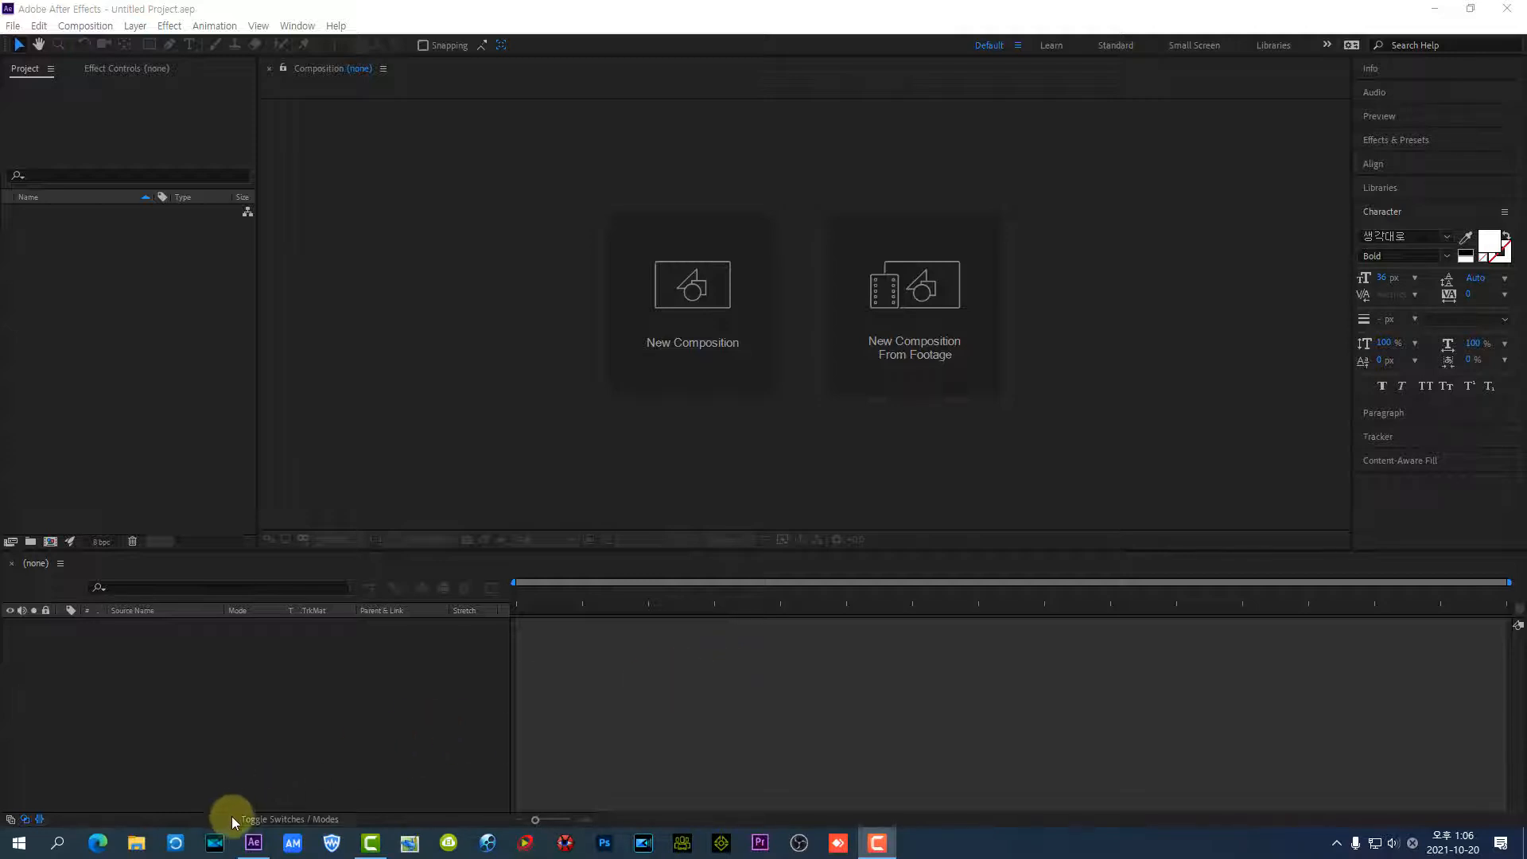
Switch to the Edge browser and open the [AEC]기초강좌 board under After Effect CC in the bookmarked 동영상 배움터 cafe
click(107, 845)
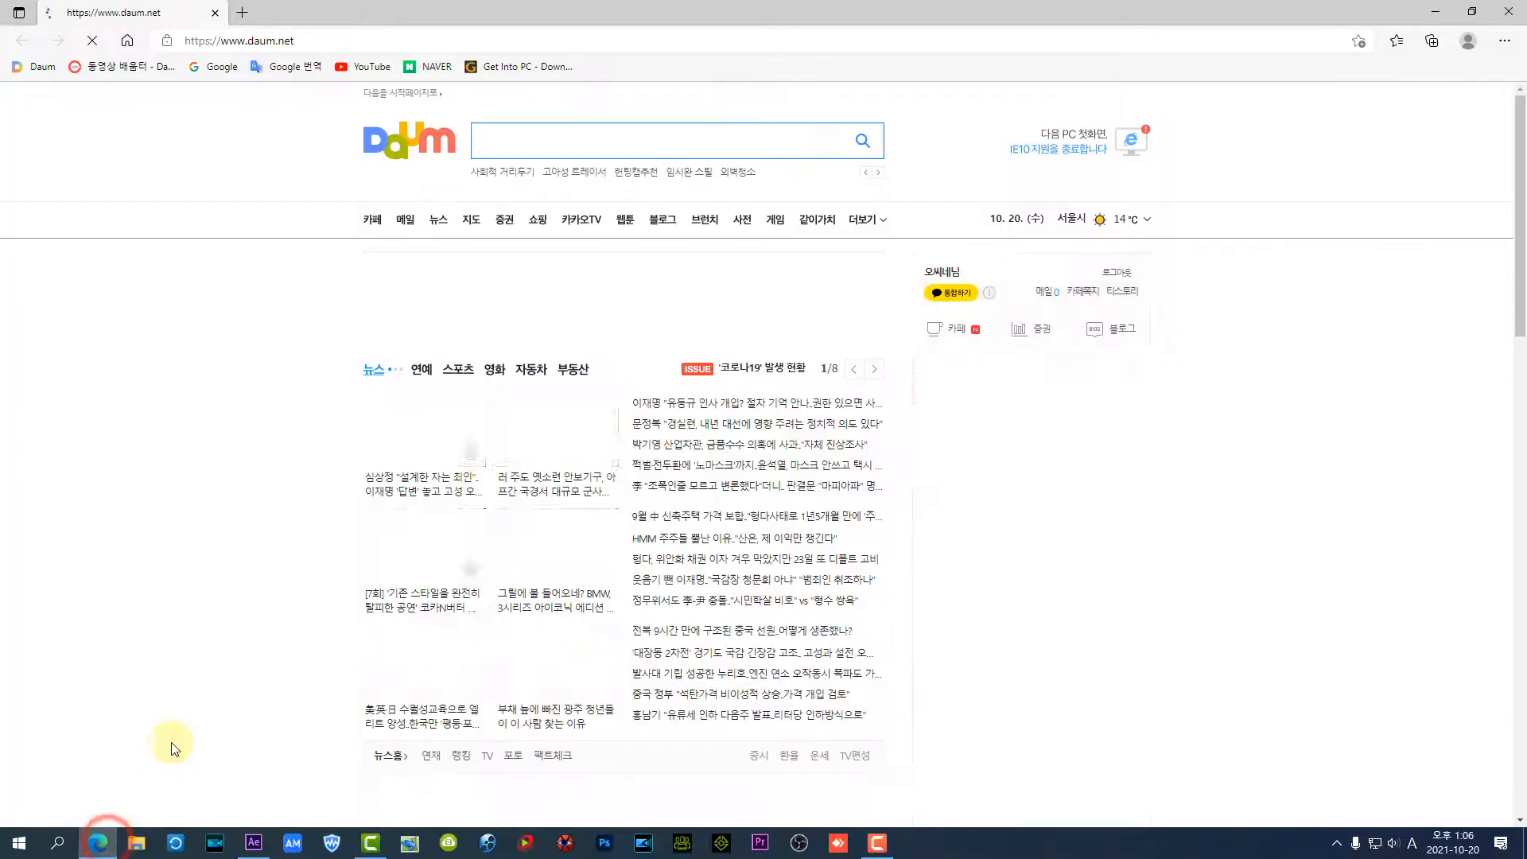
click(140, 66)
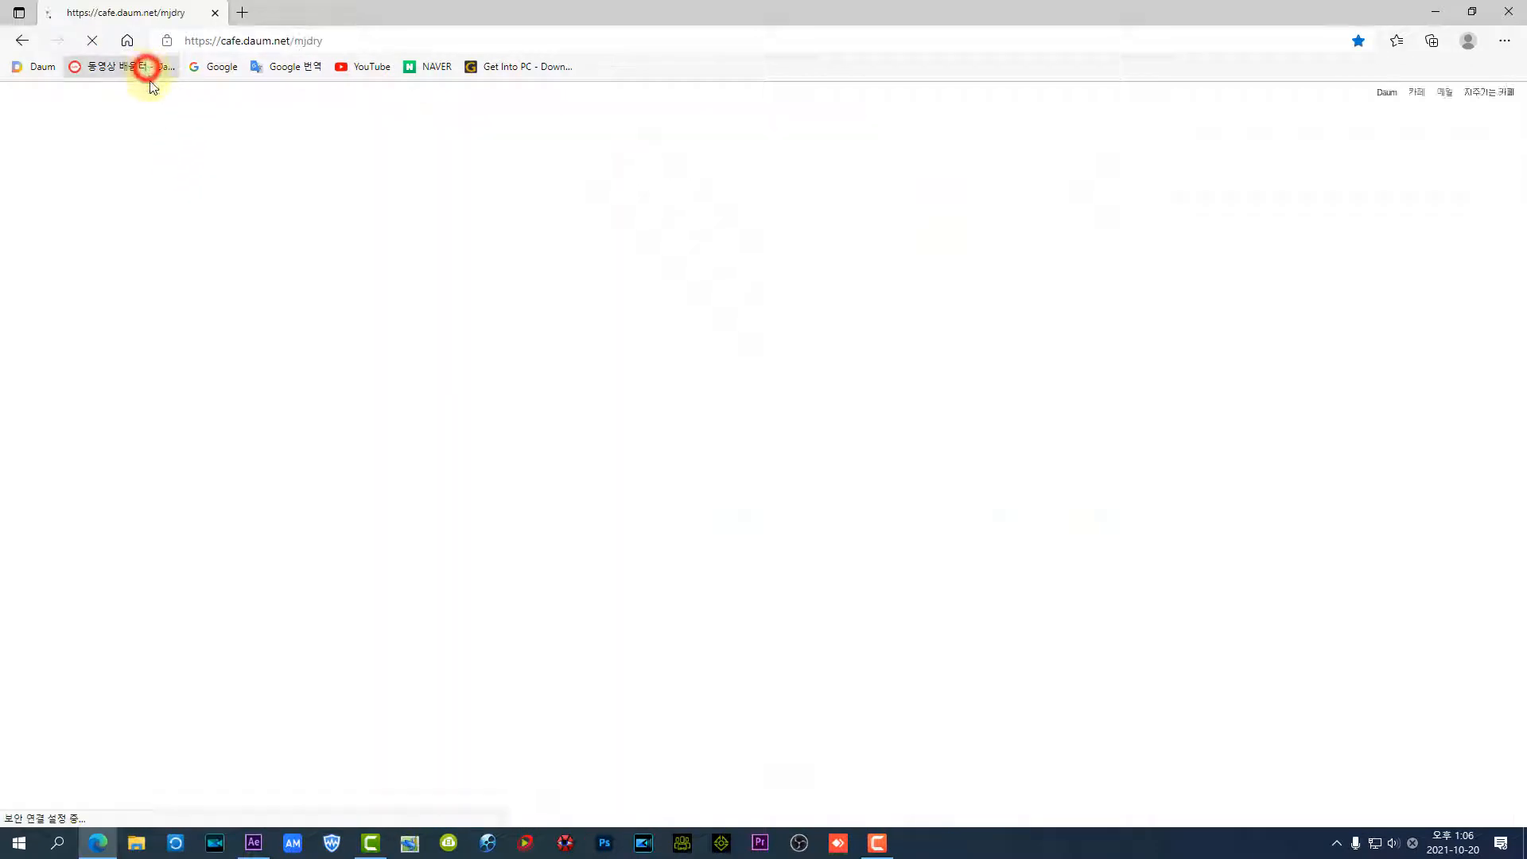
scroll(119, 626, down, 3)
scroll(120, 613, down, 8)
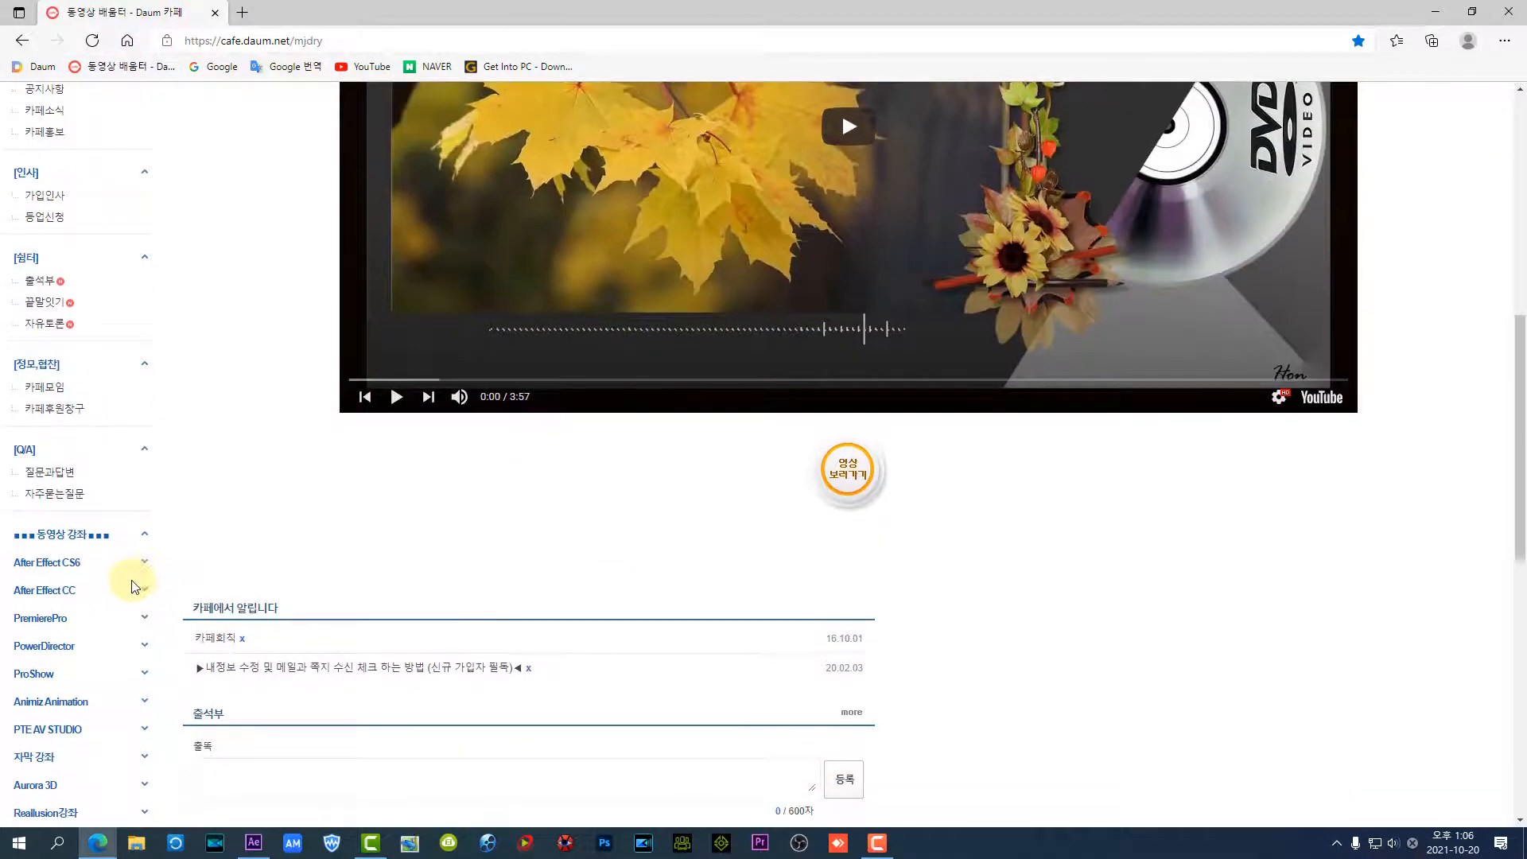
click(52, 371)
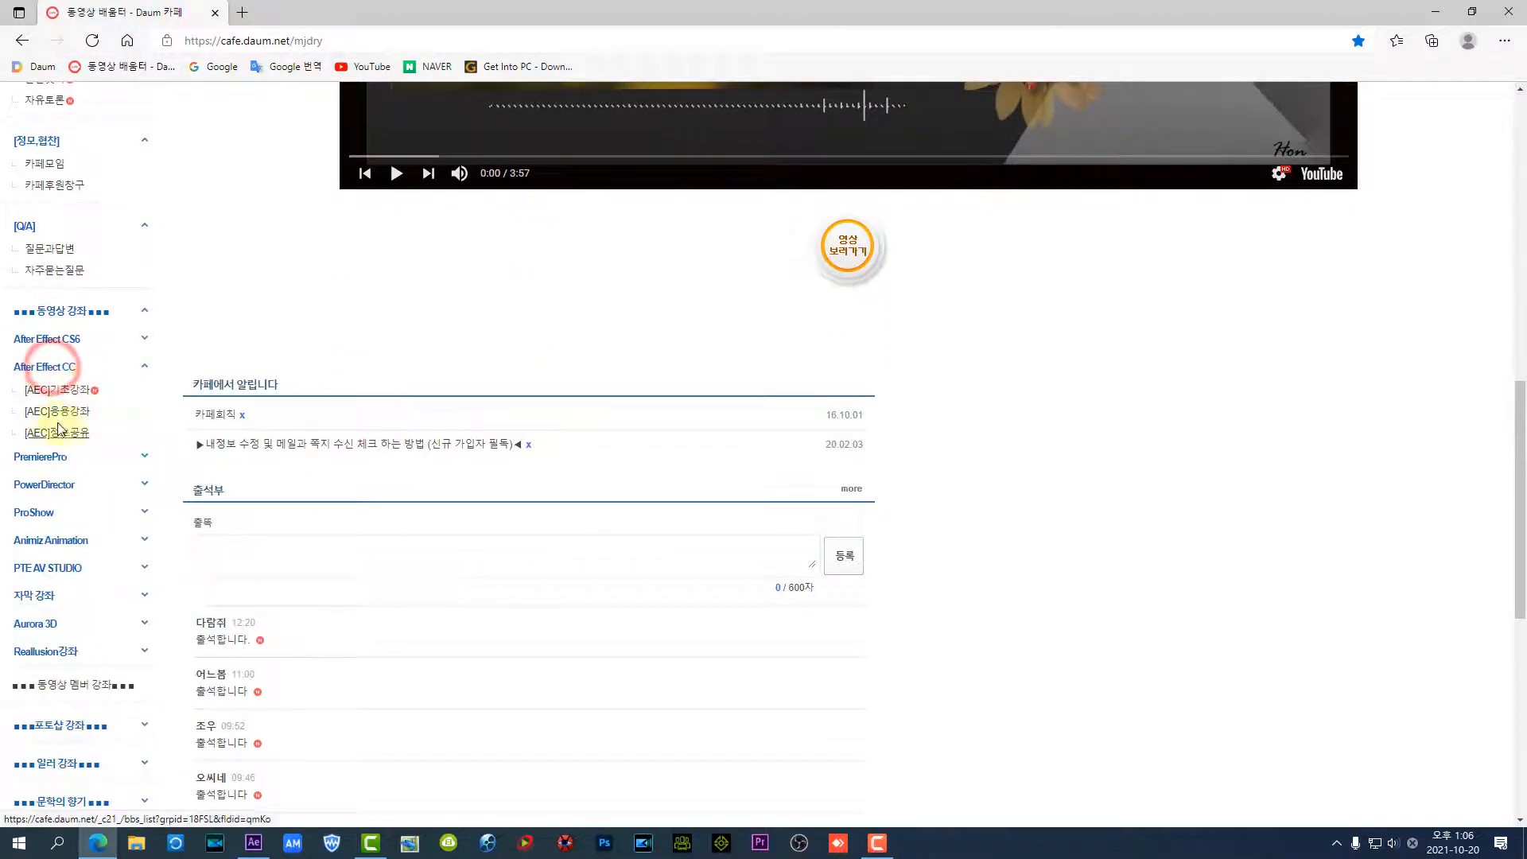
click(70, 392)
Browse pages 1 and 2 of the basic lecture list, return to page 1, and open the cafe's 최신글 보기 list
scroll(199, 535, down, 8)
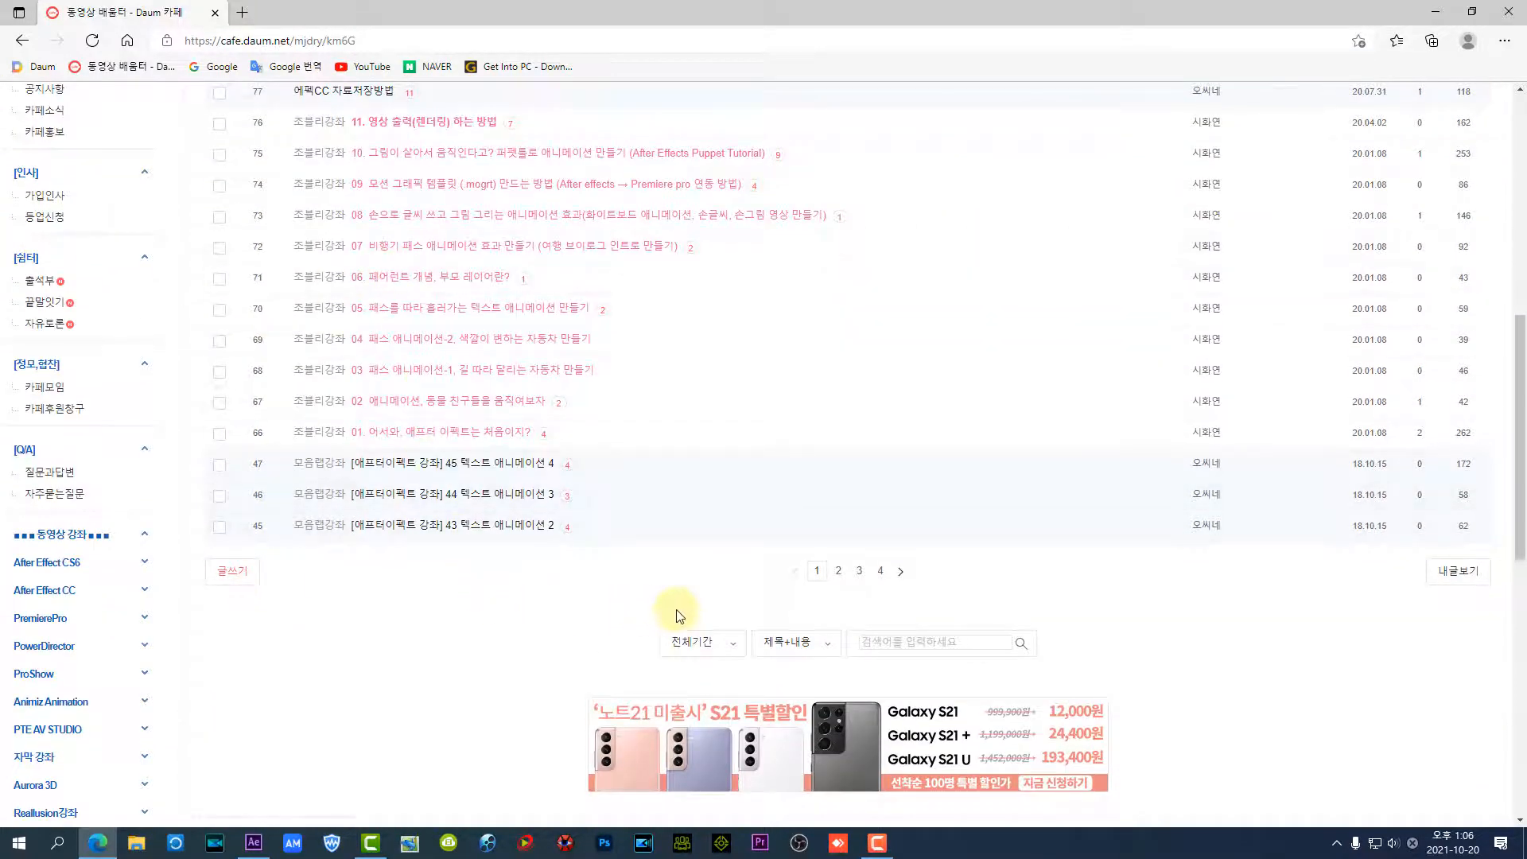
click(838, 571)
scroll(584, 532, down, 4)
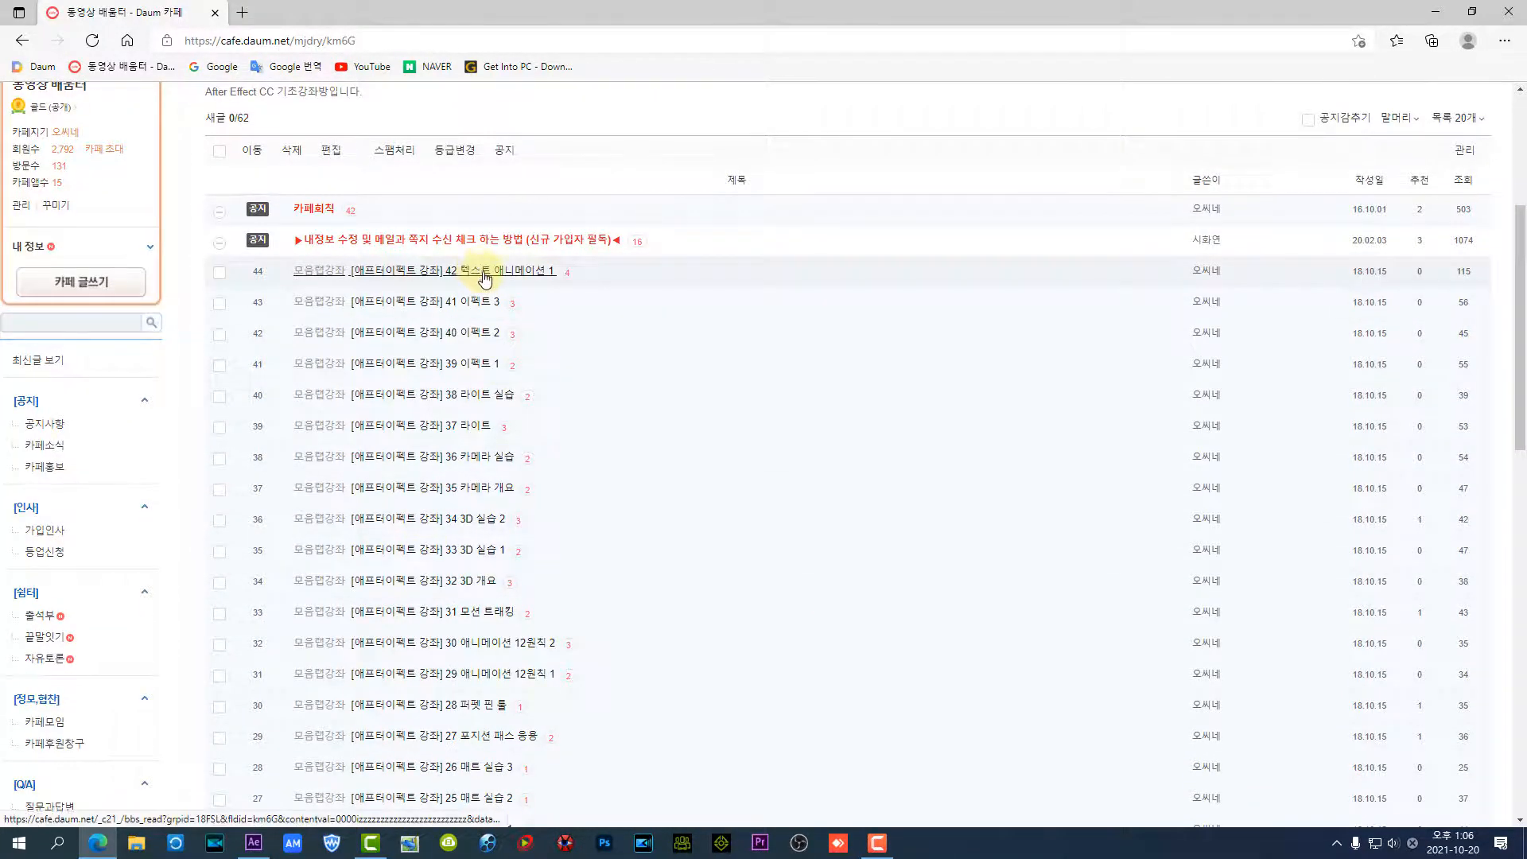
scroll(697, 397, down, 4)
click(817, 572)
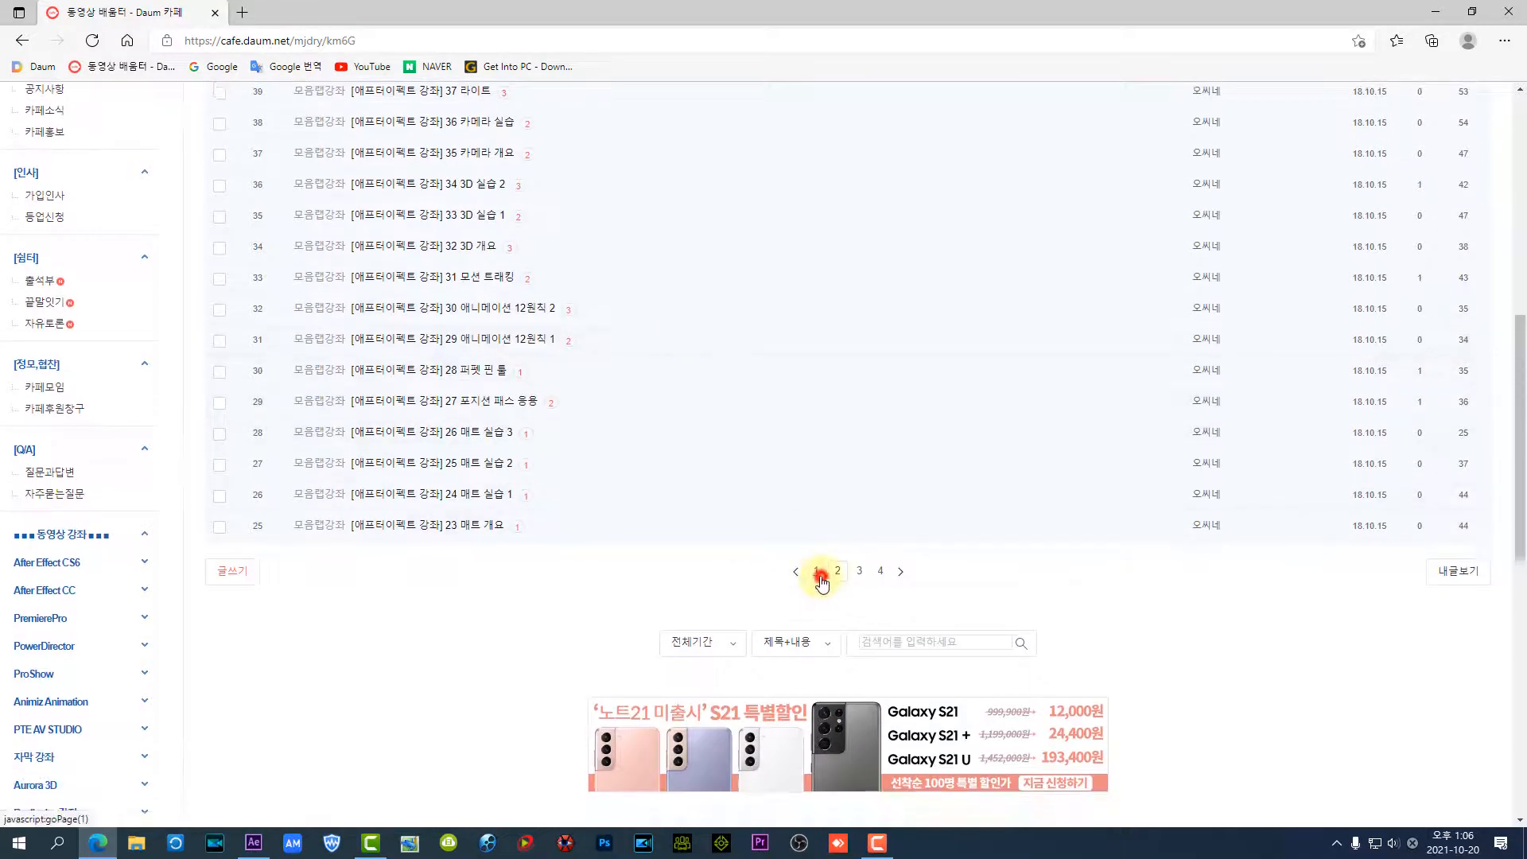
scroll(734, 557, down, 4)
scroll(733, 561, down, 4)
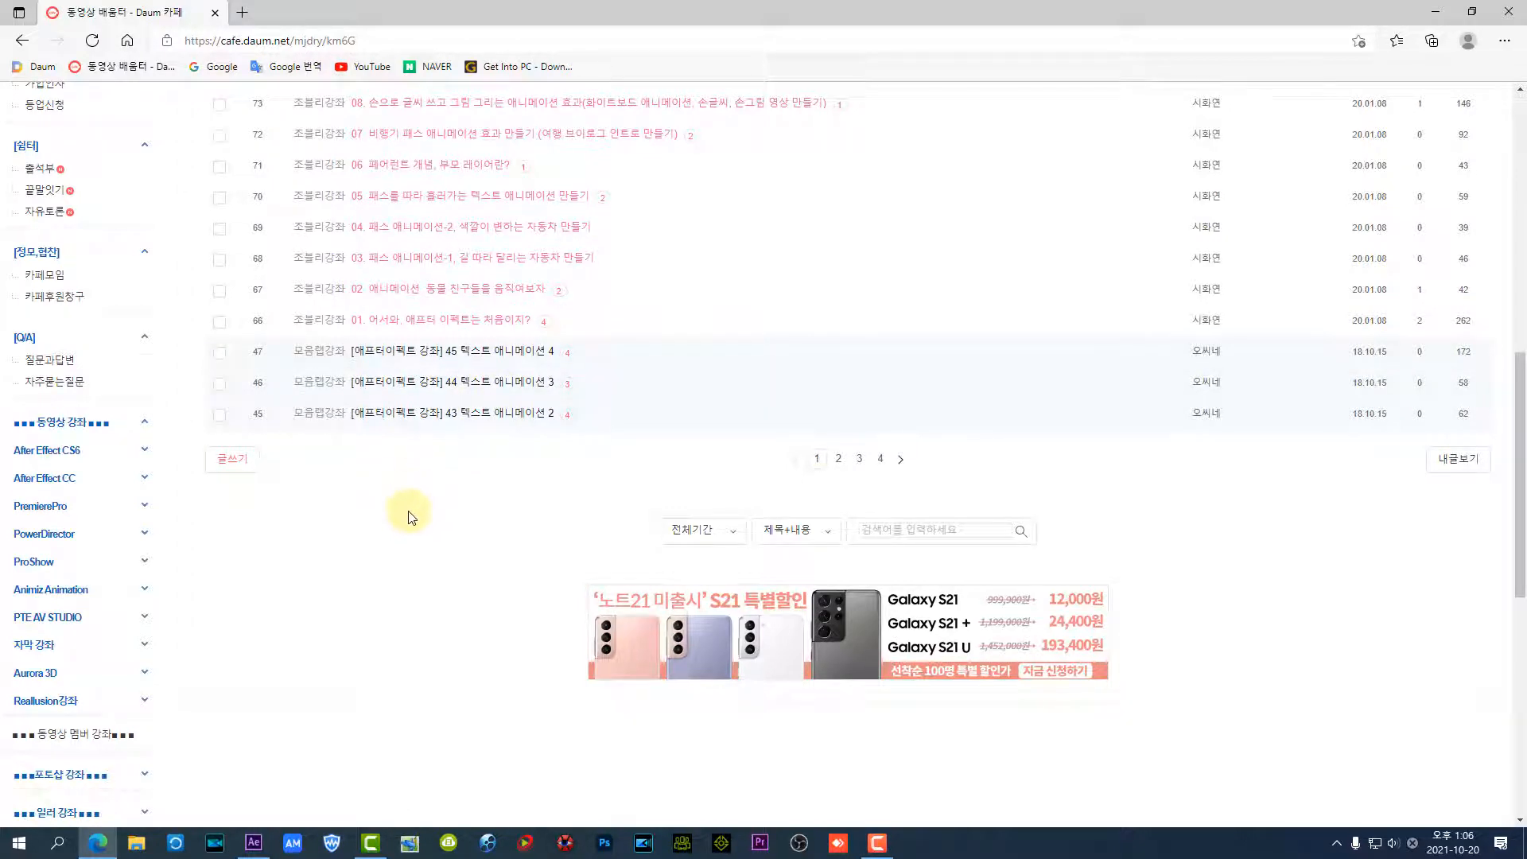
scroll(422, 513, up, 1)
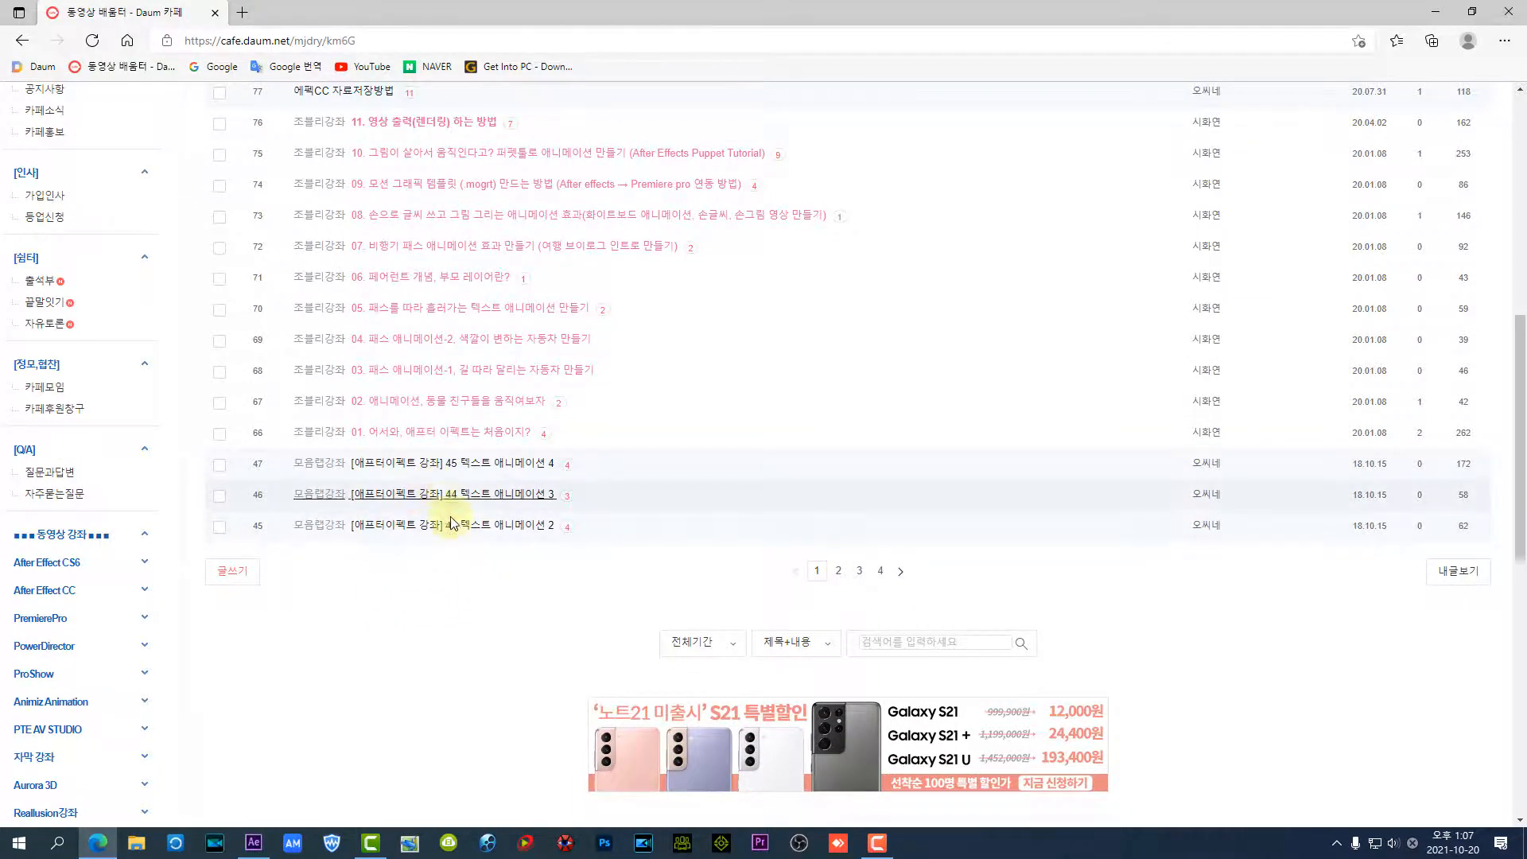
scroll(451, 523, up, 7)
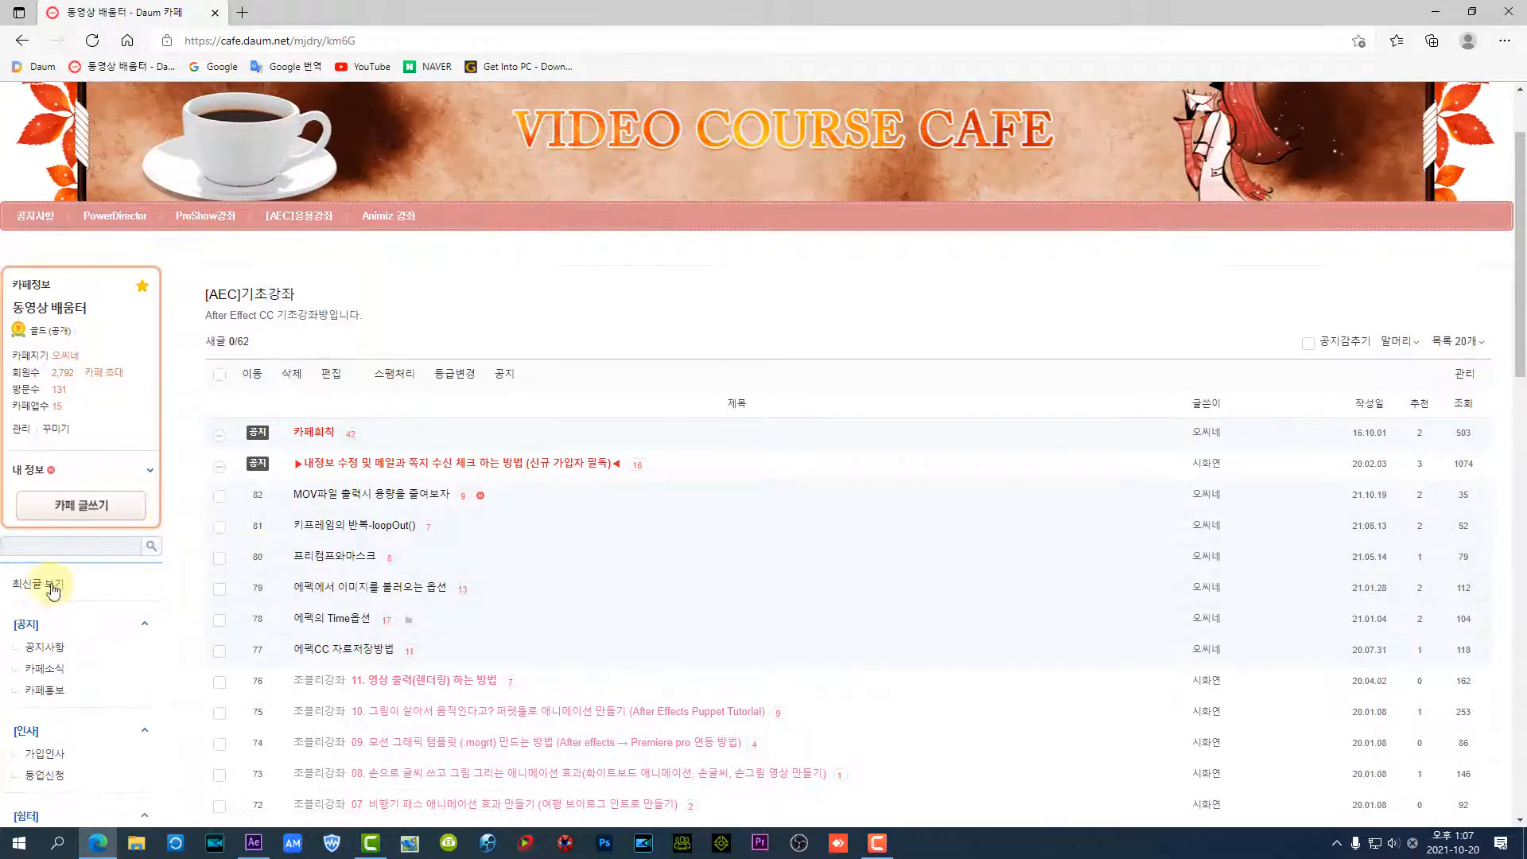
click(53, 587)
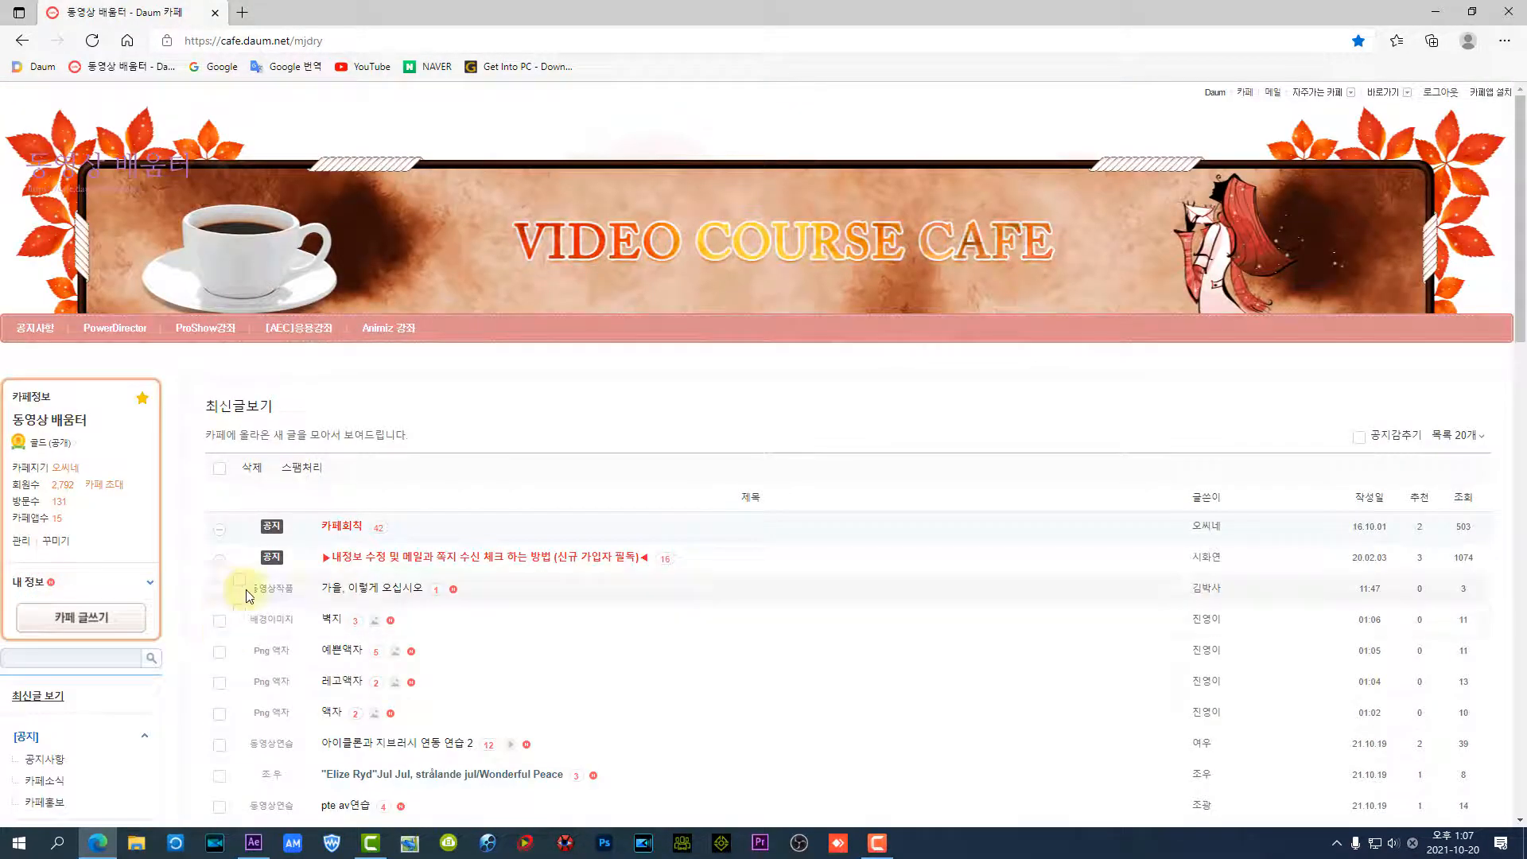
Return to After Effects and create a 1920 x 1080, 30-second composition with the HDTV 1080 29.97 preset and a black background
click(1435, 13)
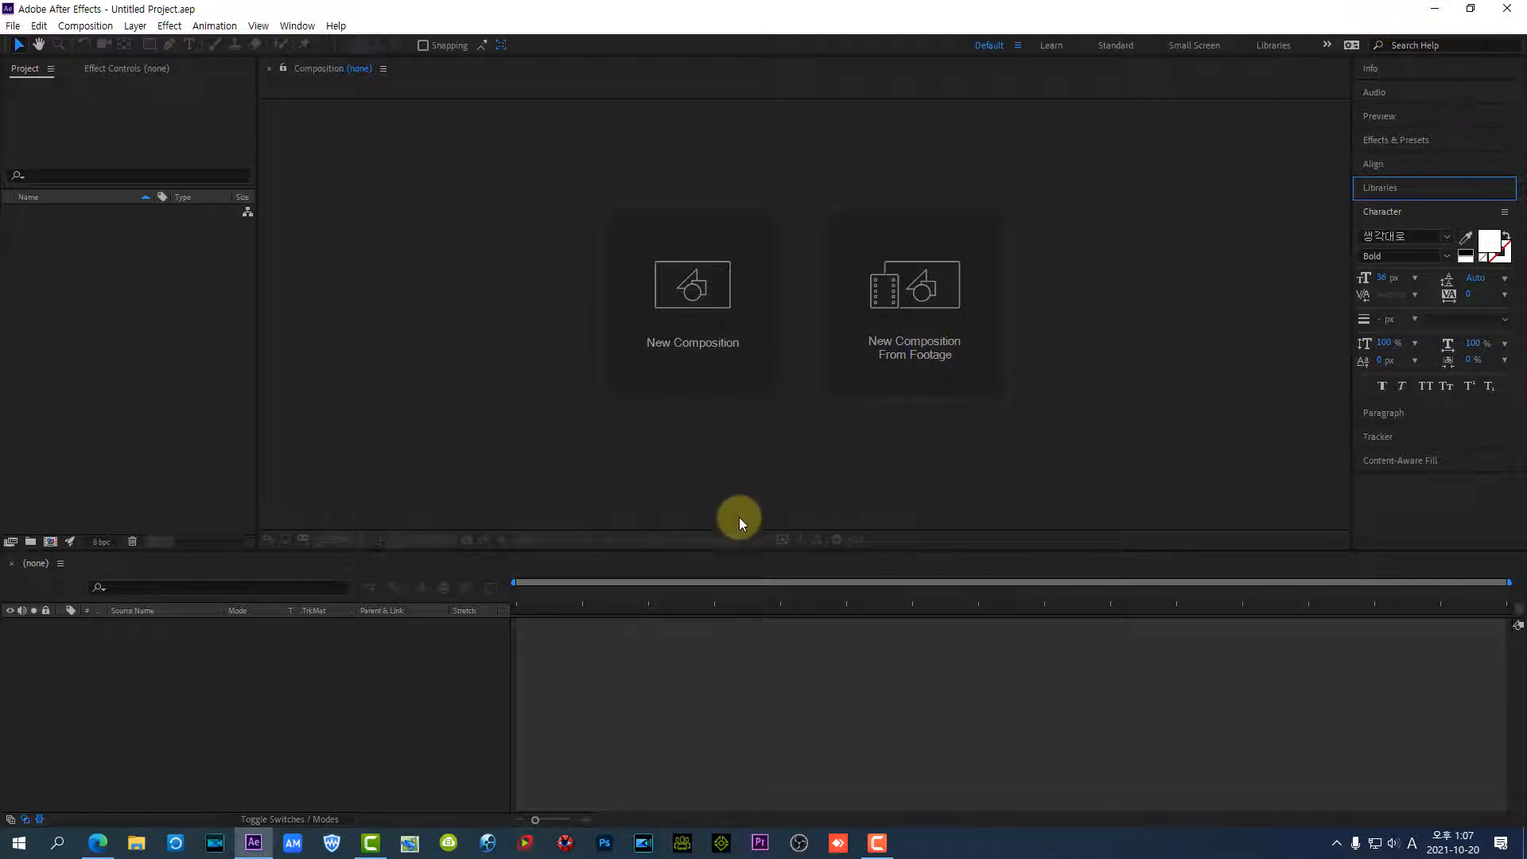
click(699, 293)
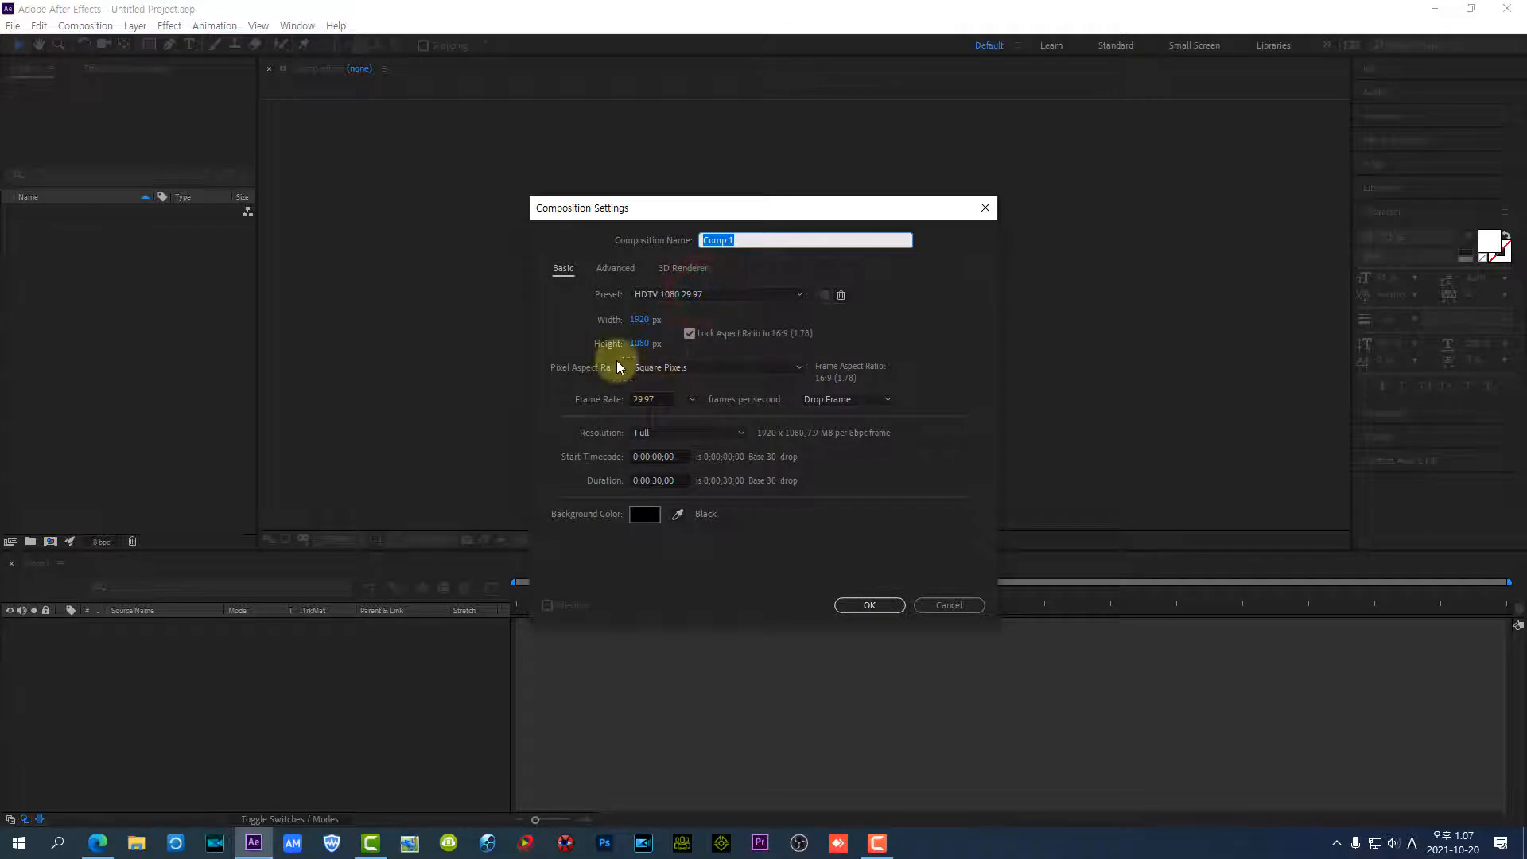
click(867, 606)
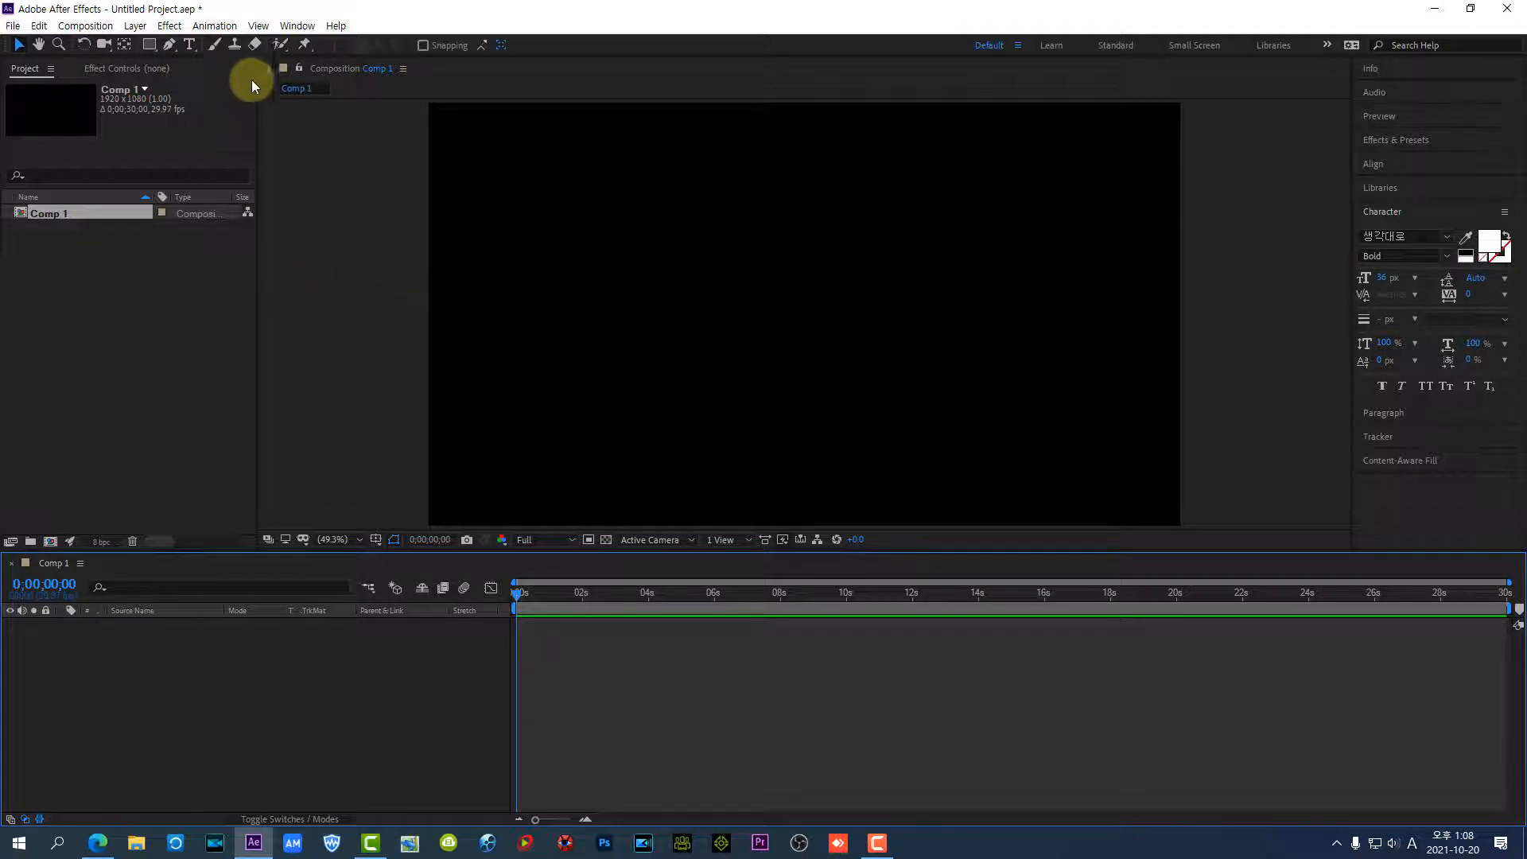
Start a new 1920 x 1080 solid layer and set its colour to yellow EDEA0C
click(139, 30)
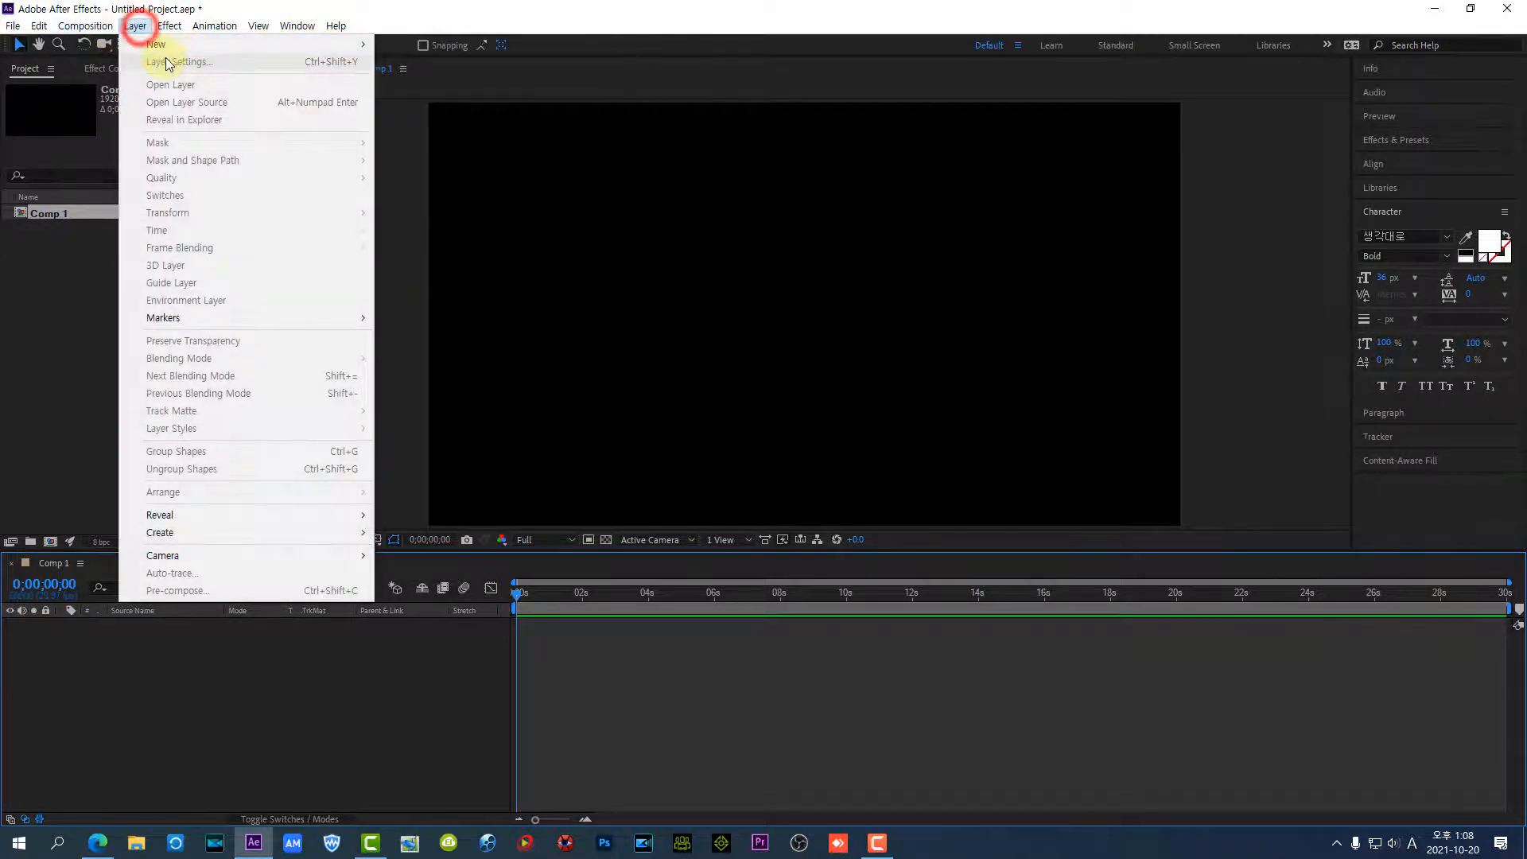
mouse_move(350, 49)
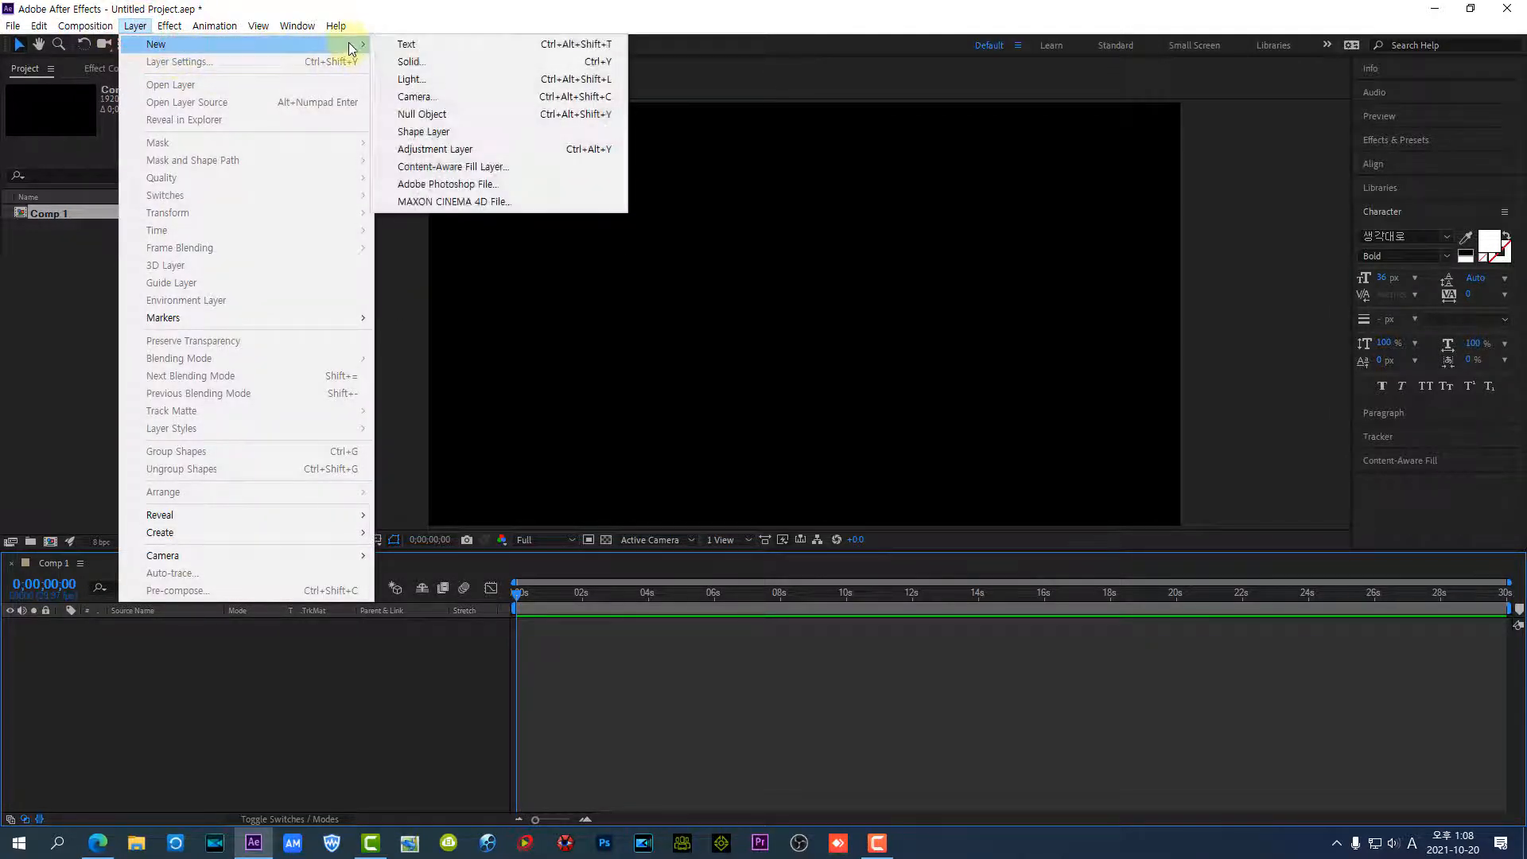
click(405, 61)
click(766, 519)
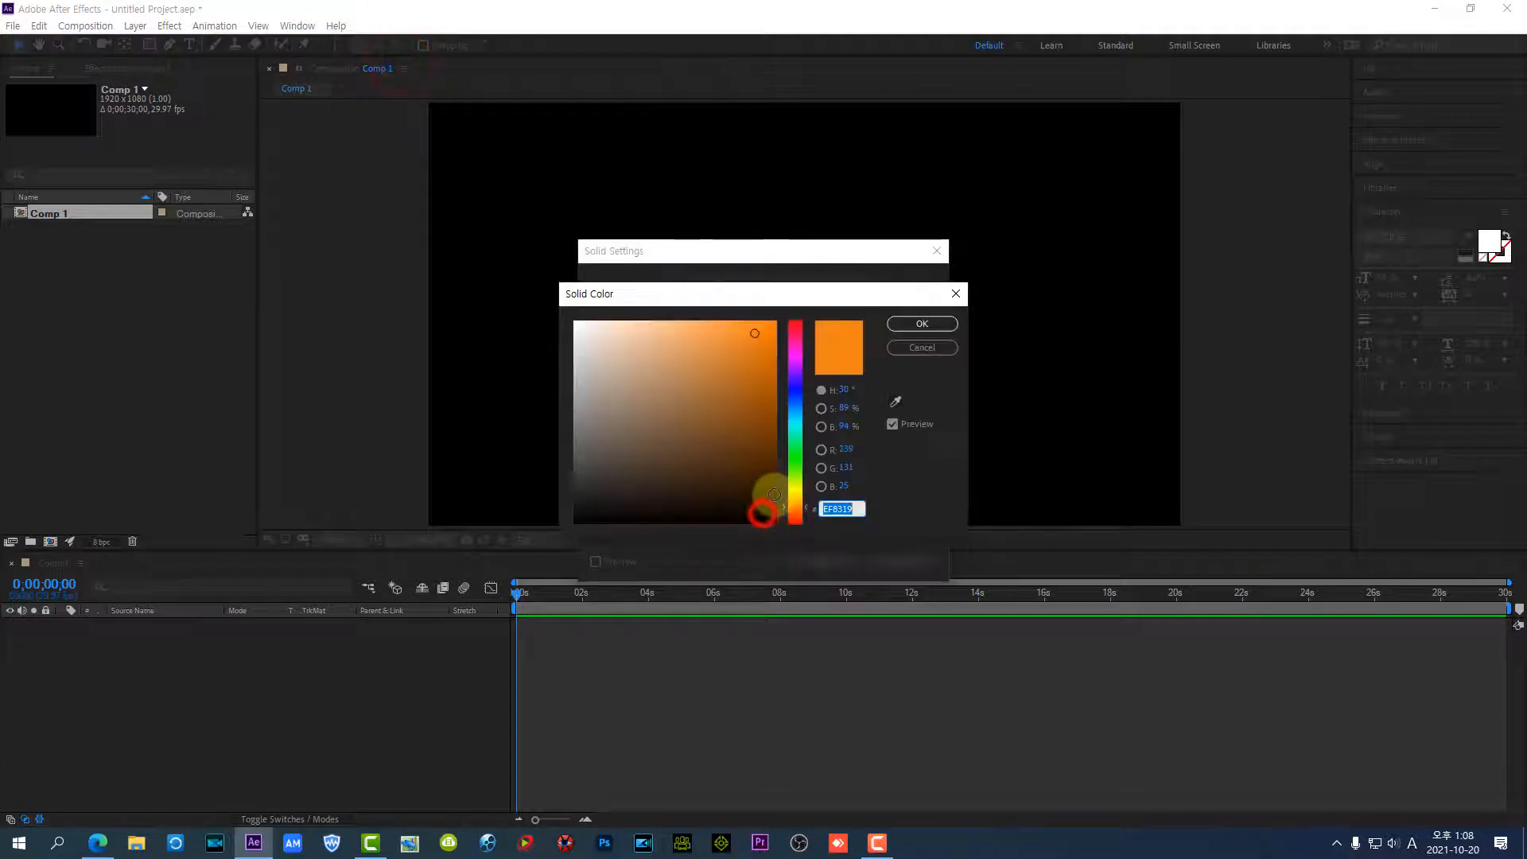
drag(801, 497, 800, 490)
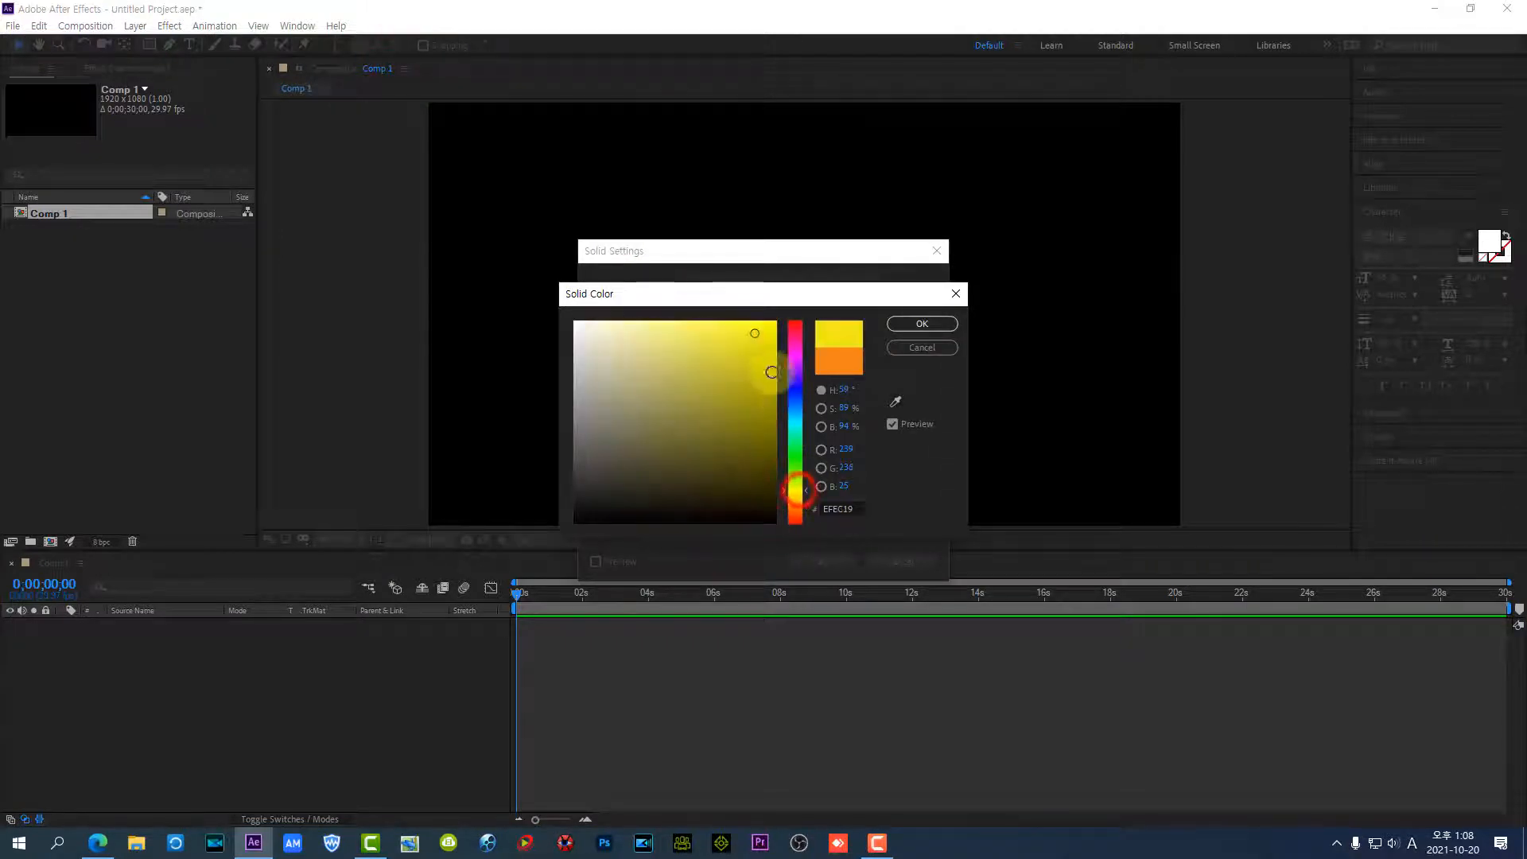
click(766, 335)
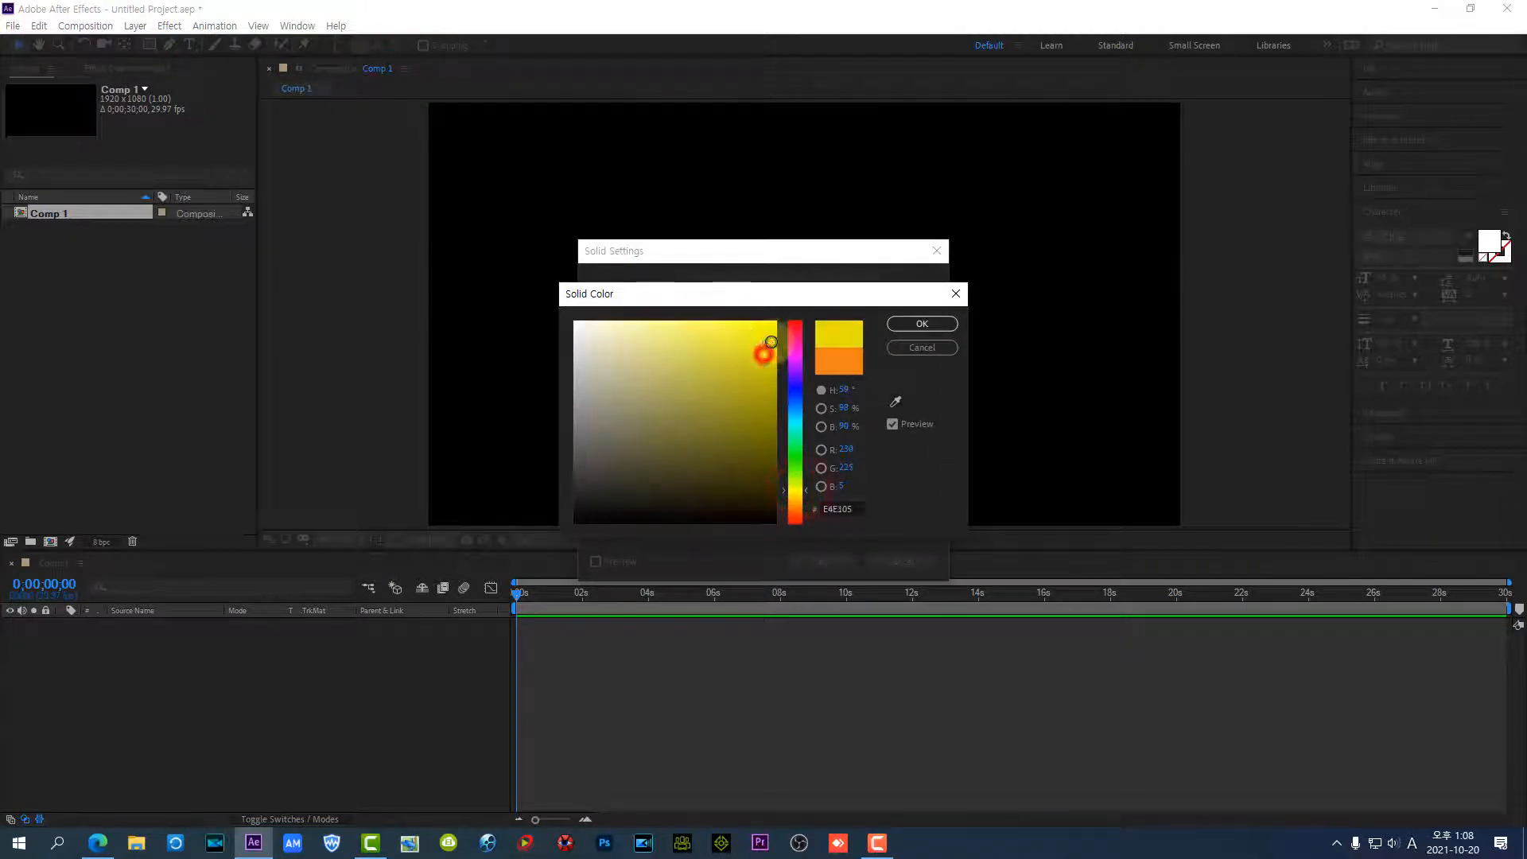
click(923, 324)
Name the yellow solid 배경 and add it to the composition
click(787, 285)
drag(788, 285, 596, 288)
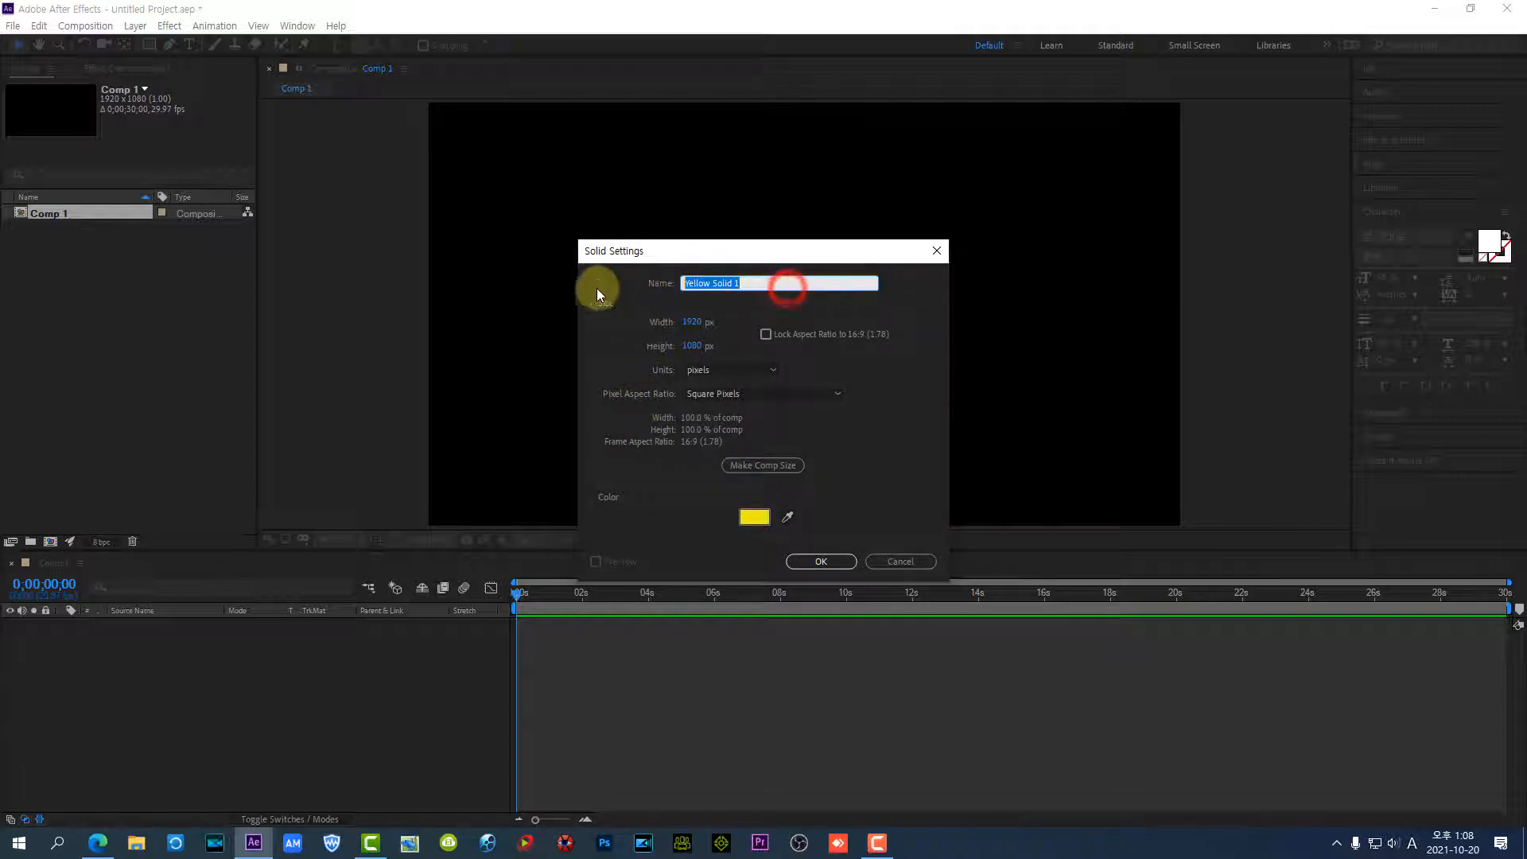
text(c)
key(BackSpace)
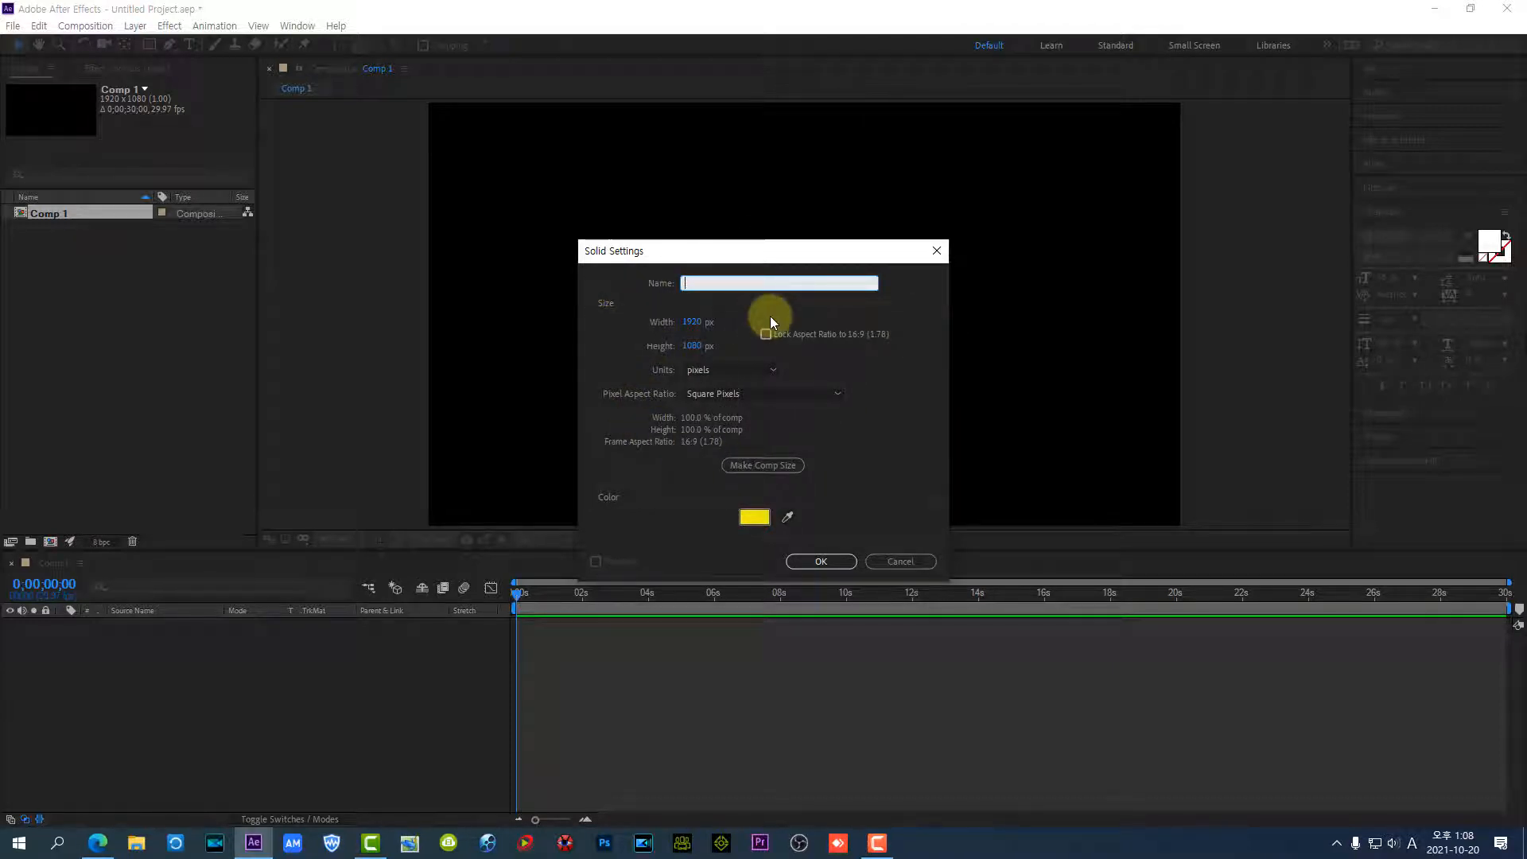
key(Hangul)
text(배경)
click(821, 560)
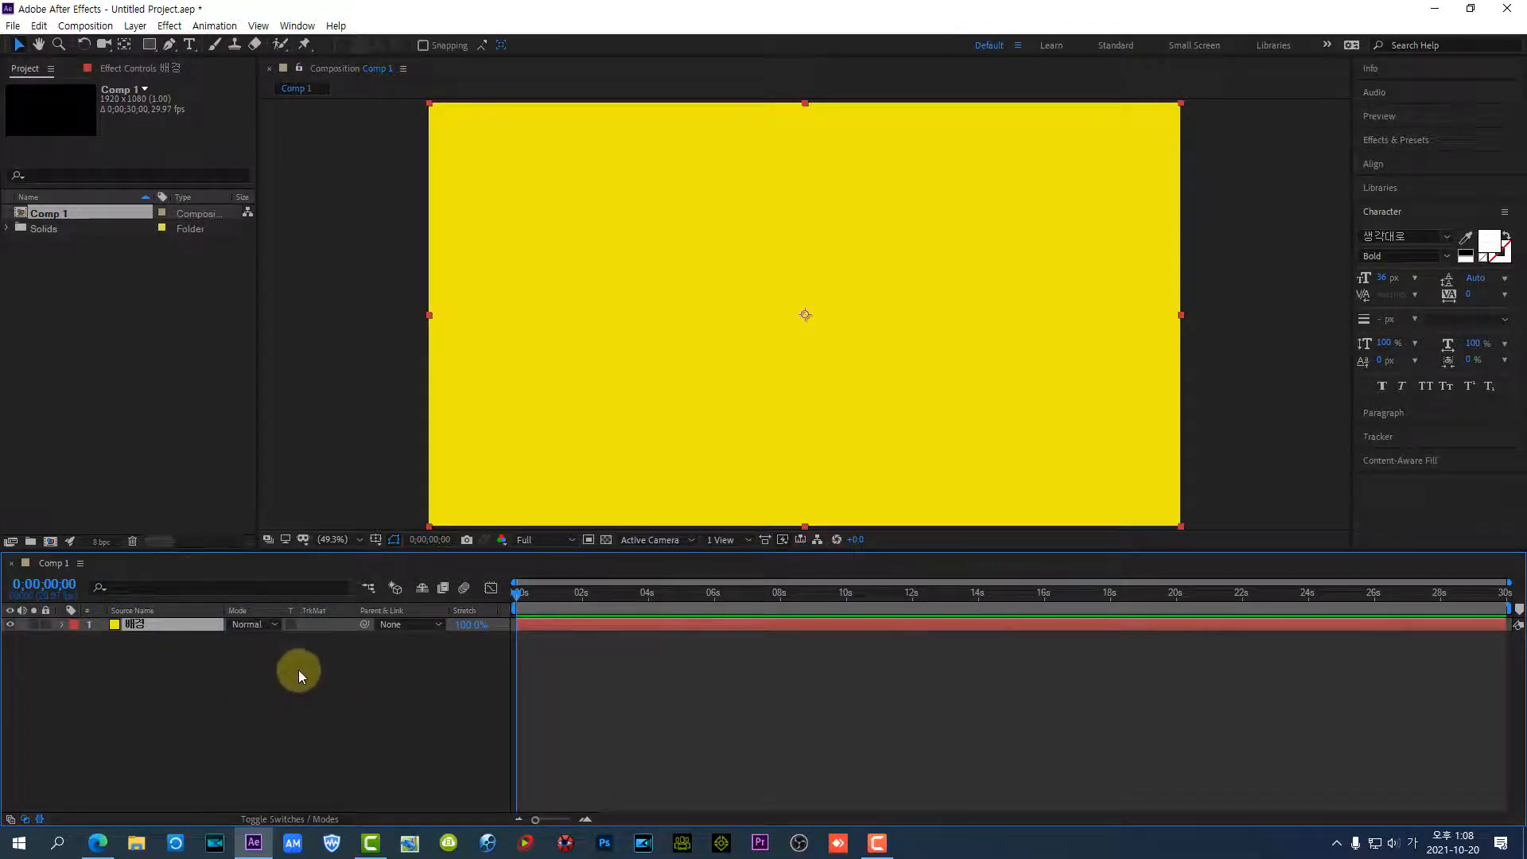
Add a text layer reading "동영상 배움터 카페" over the yellow background and enlarge its font size to about 89 px
click(192, 46)
click(627, 296)
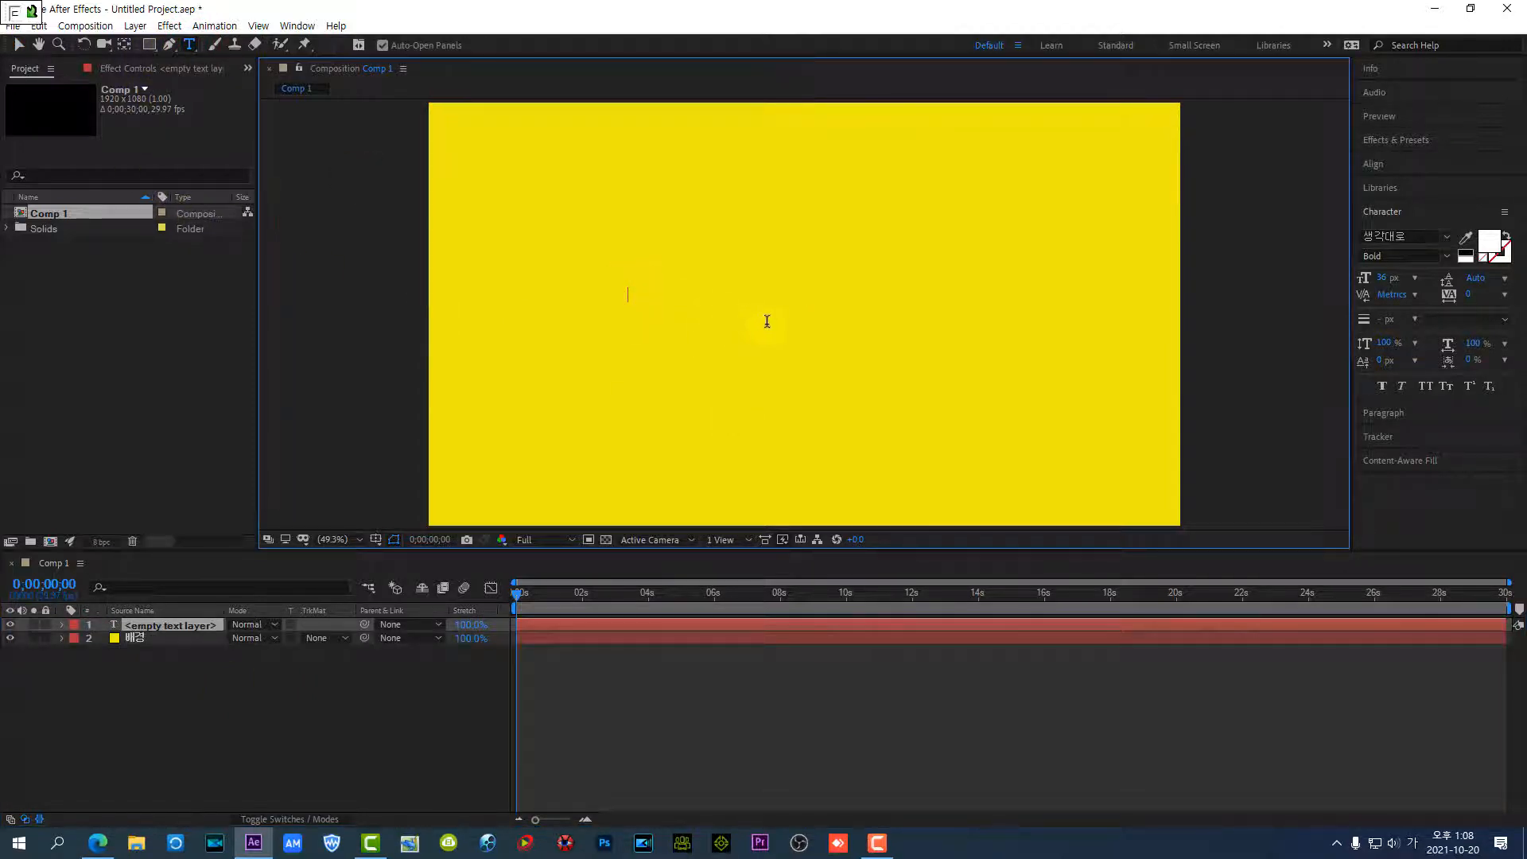
text(동영상 배움터 카)
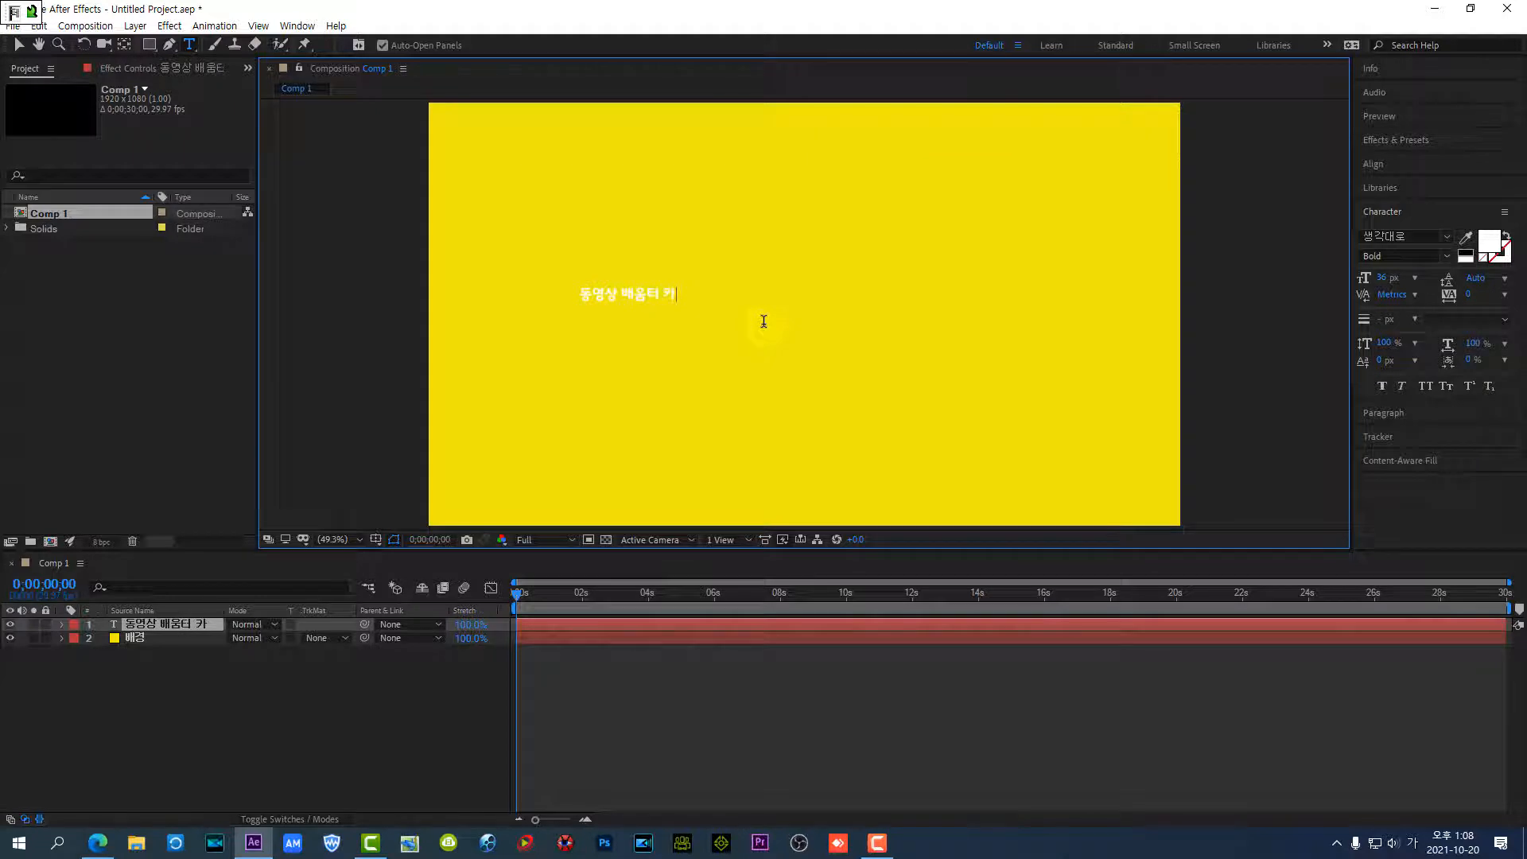
text(페)
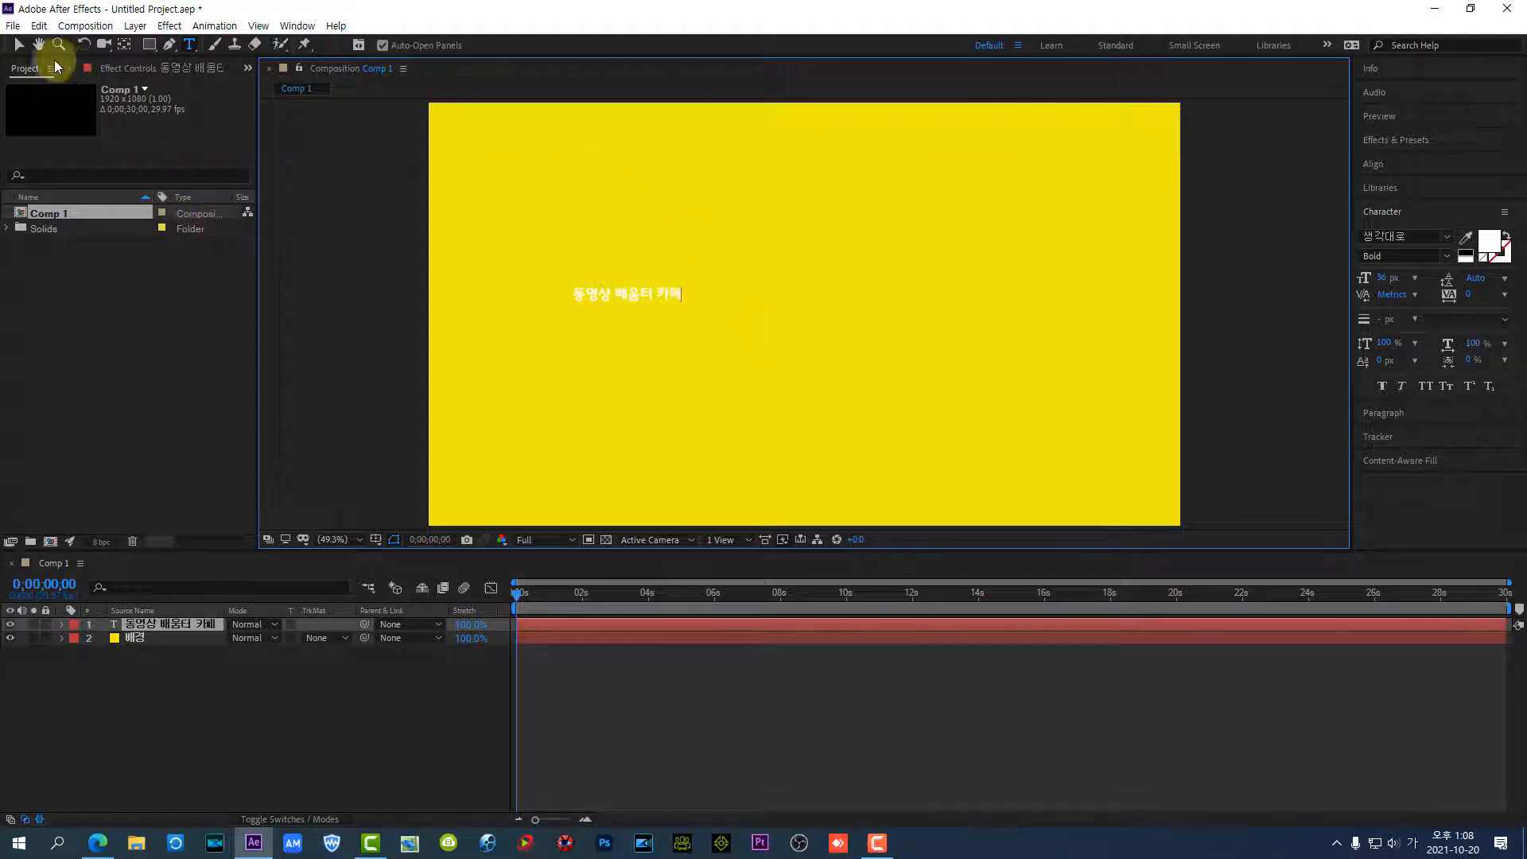
click(18, 45)
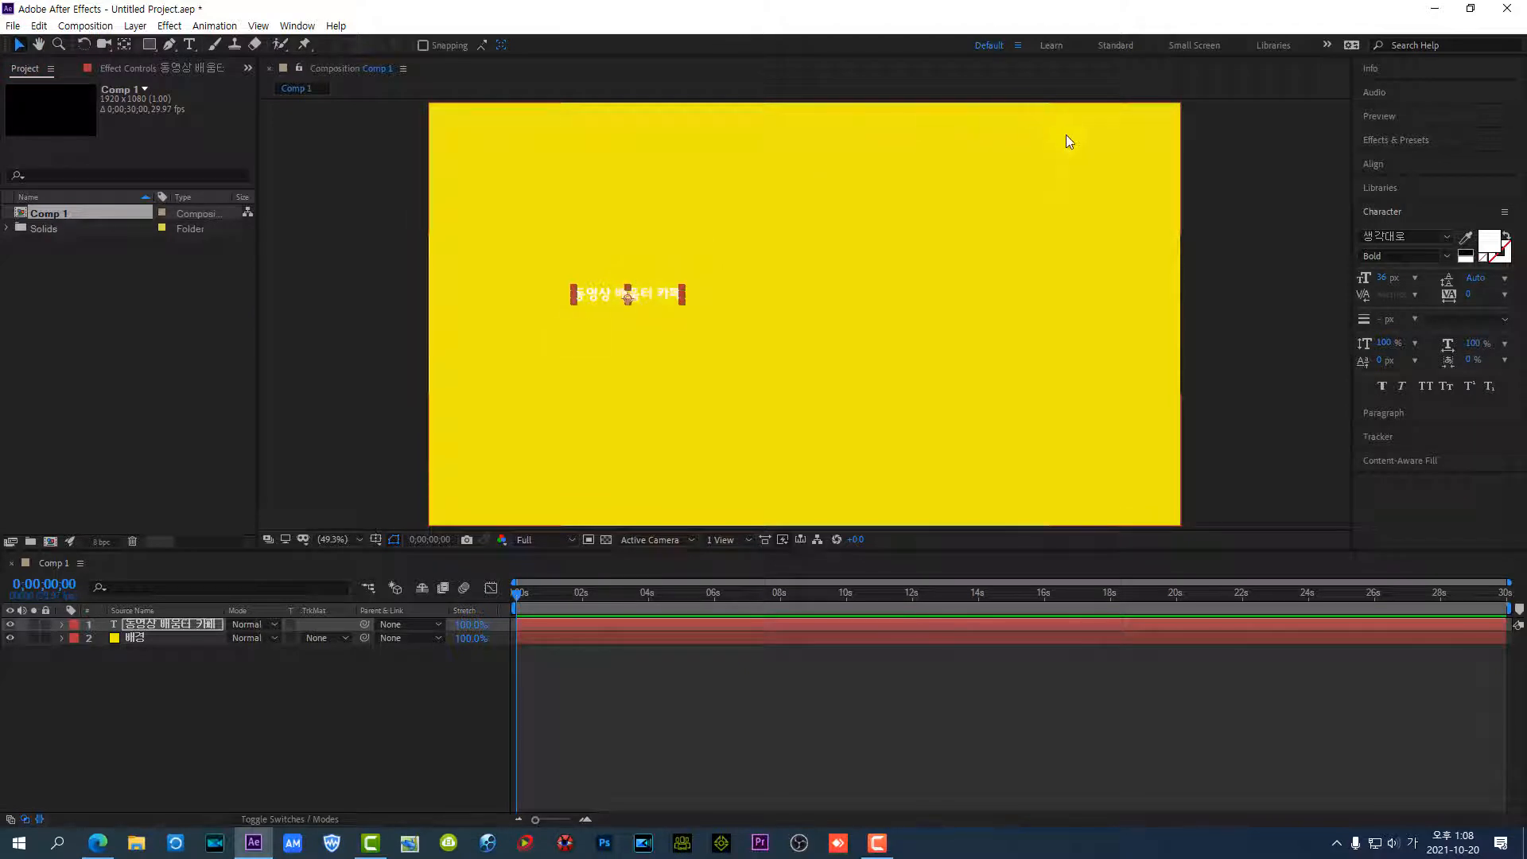
click(1225, 173)
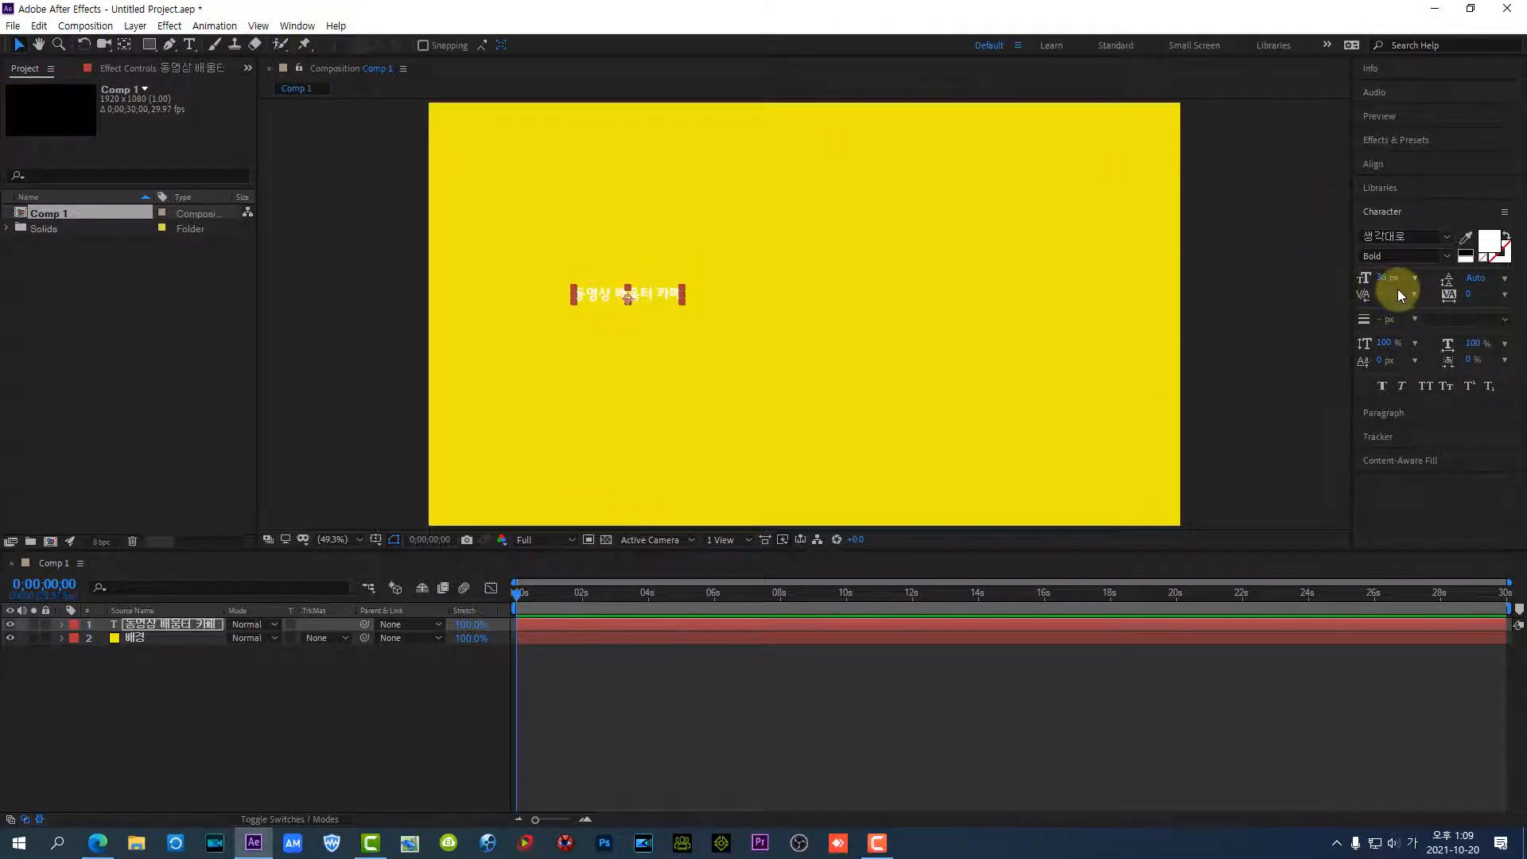
drag(1382, 280, 1435, 294)
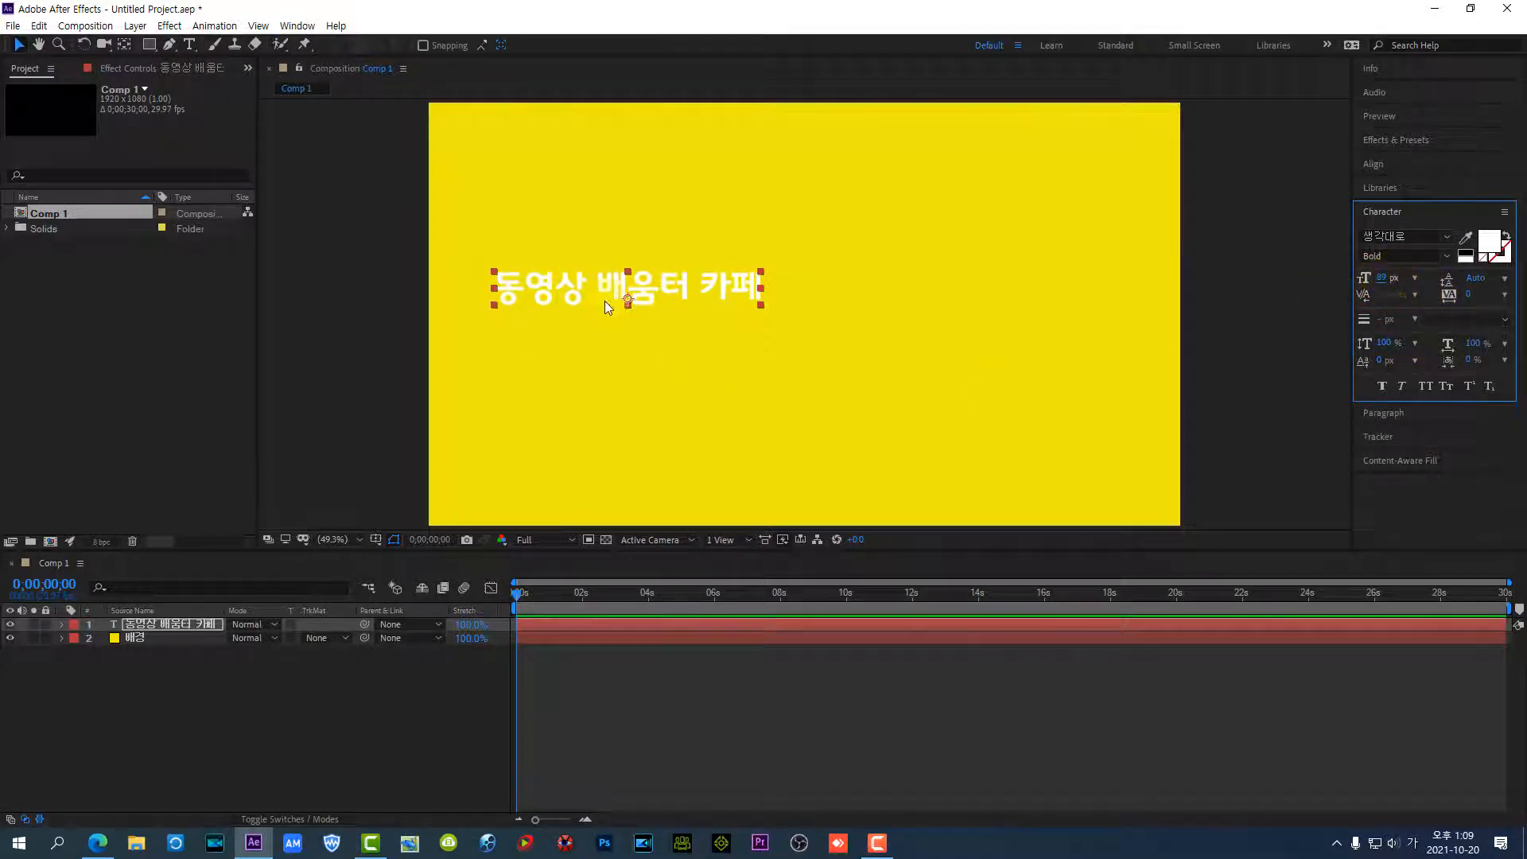
Centre the text layer horizontally and vertically in the composition
click(1388, 96)
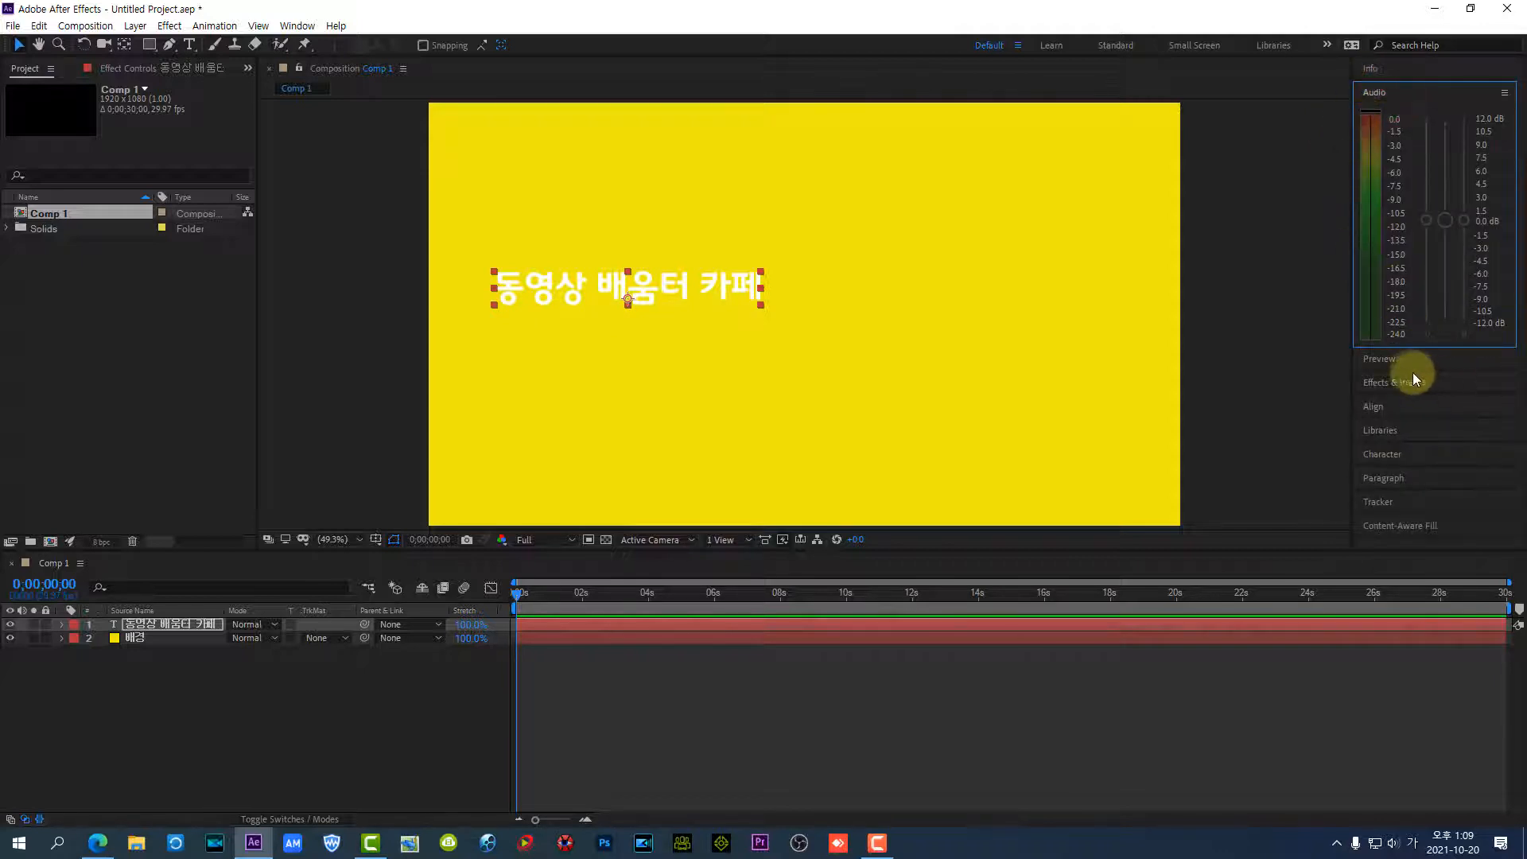
click(1412, 410)
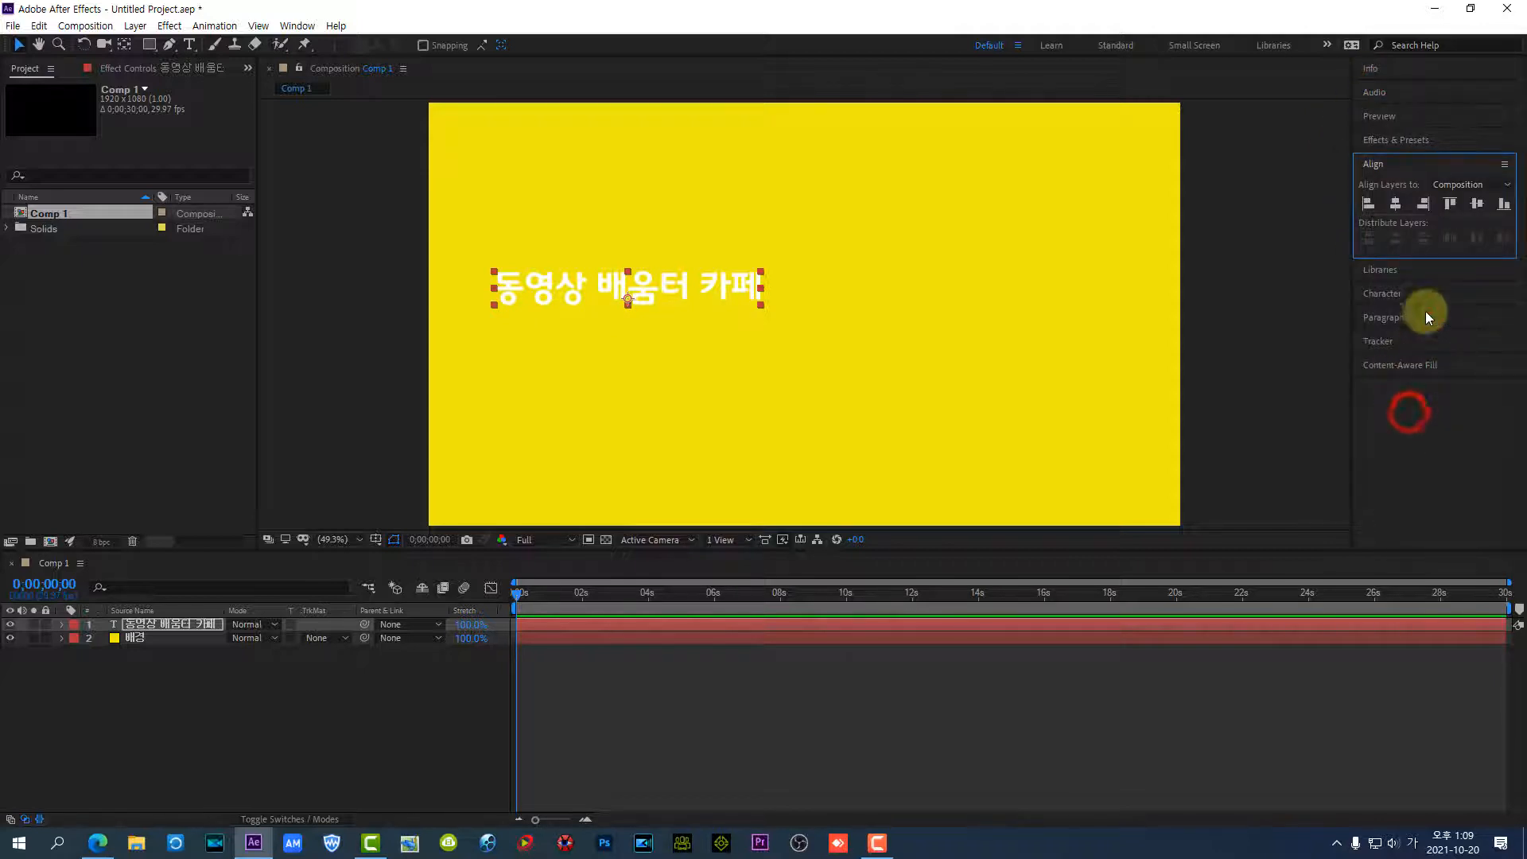
click(1396, 202)
click(1477, 204)
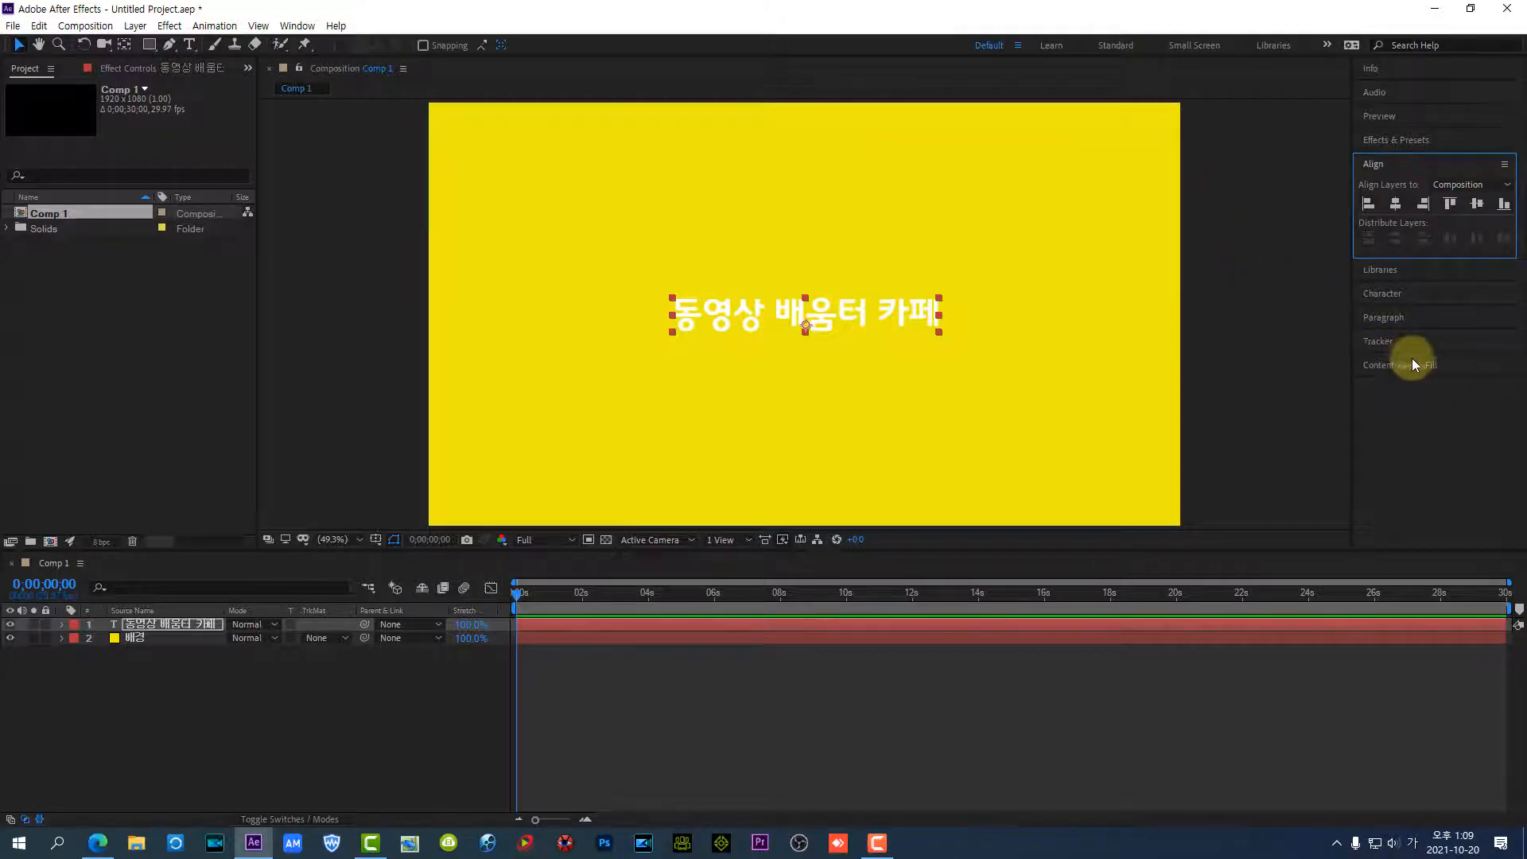
Try to change the text's fill colour to a blue hue
click(1390, 294)
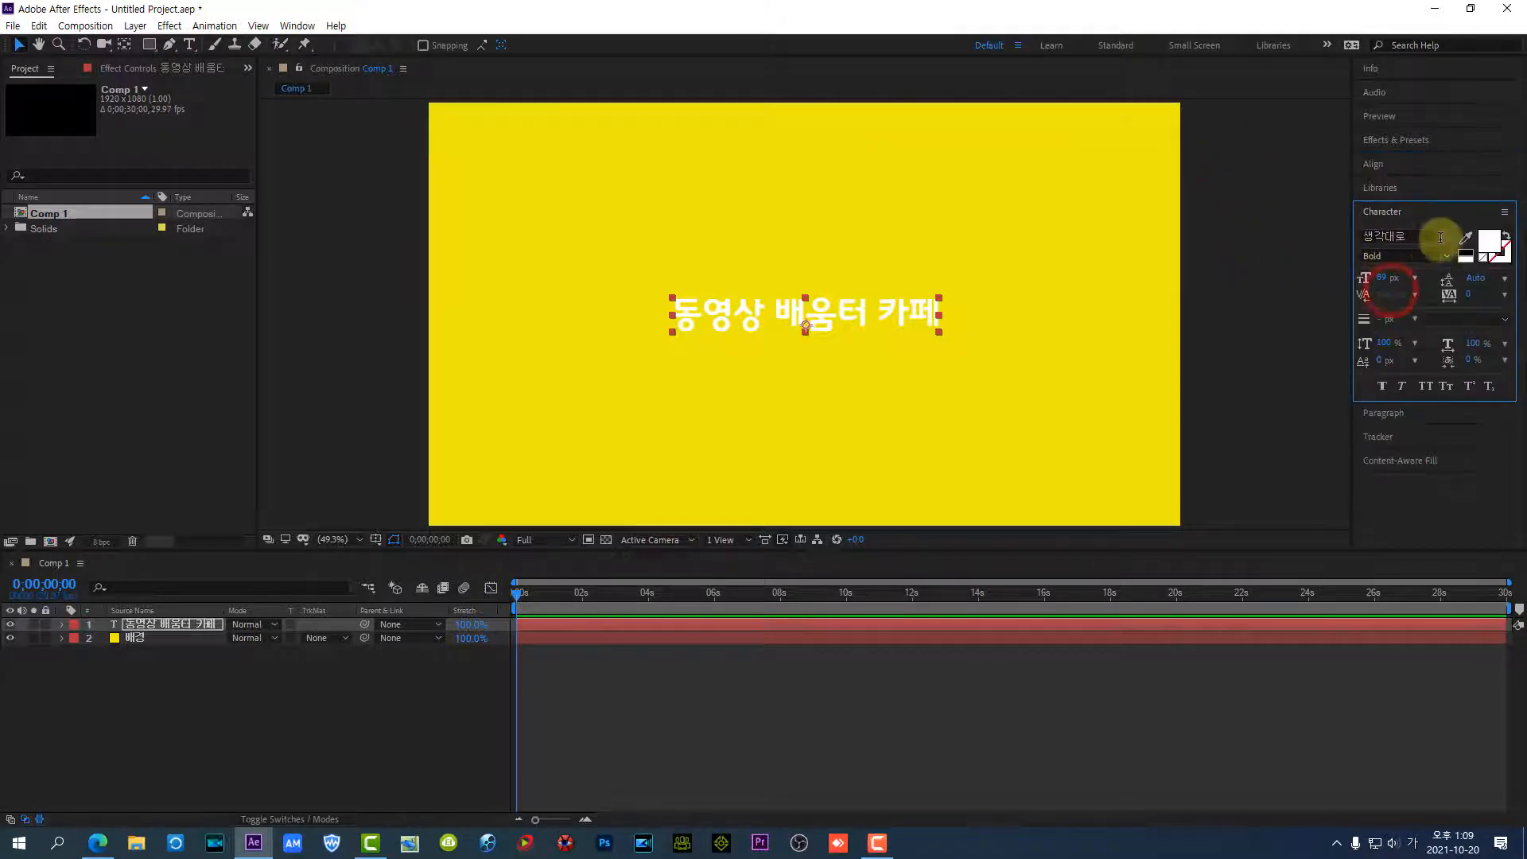
click(1488, 241)
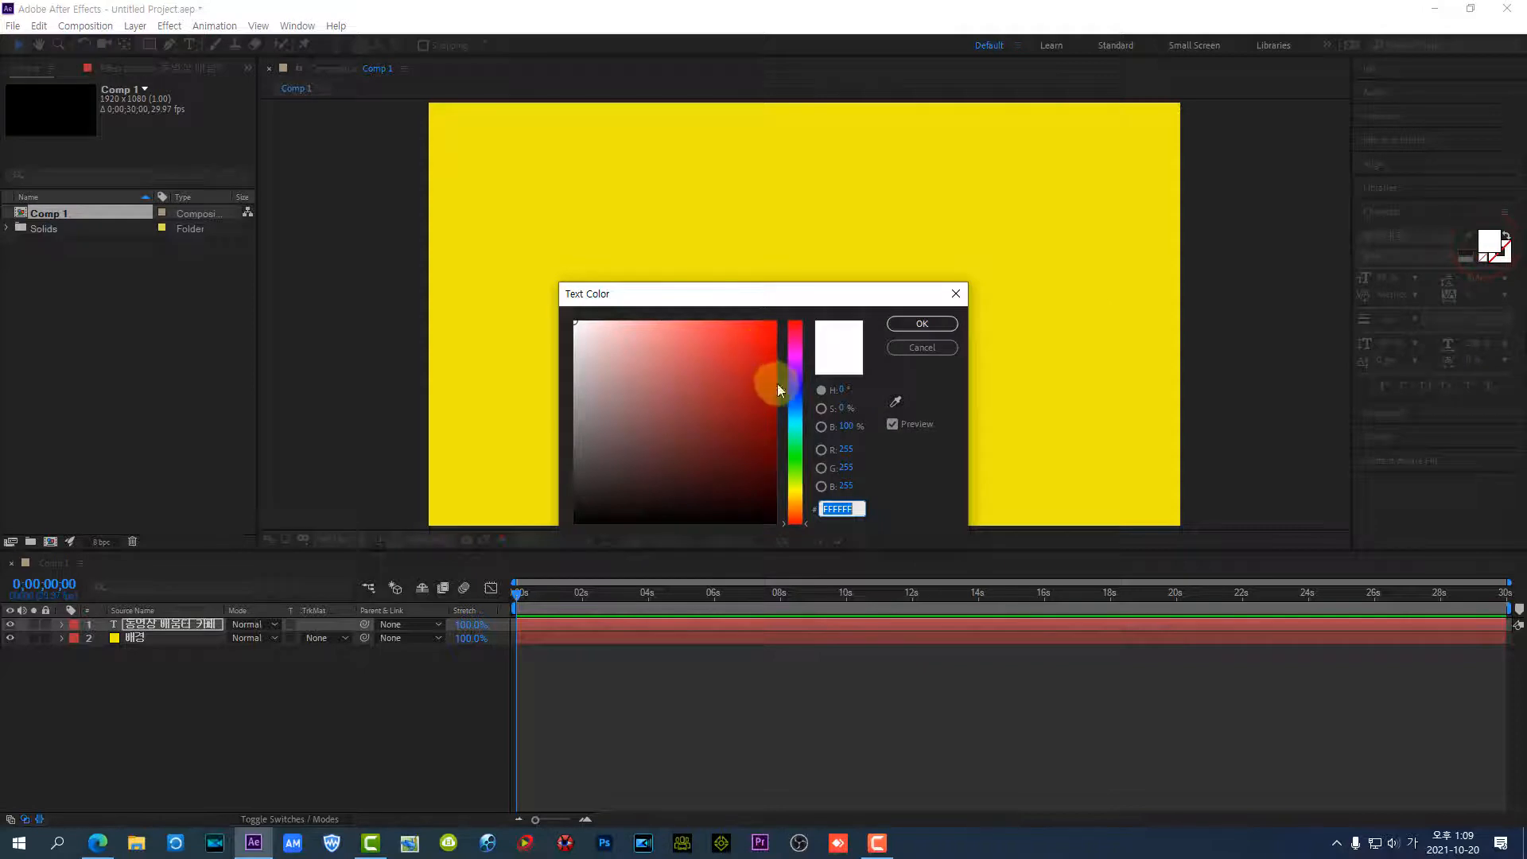
click(797, 392)
click(900, 318)
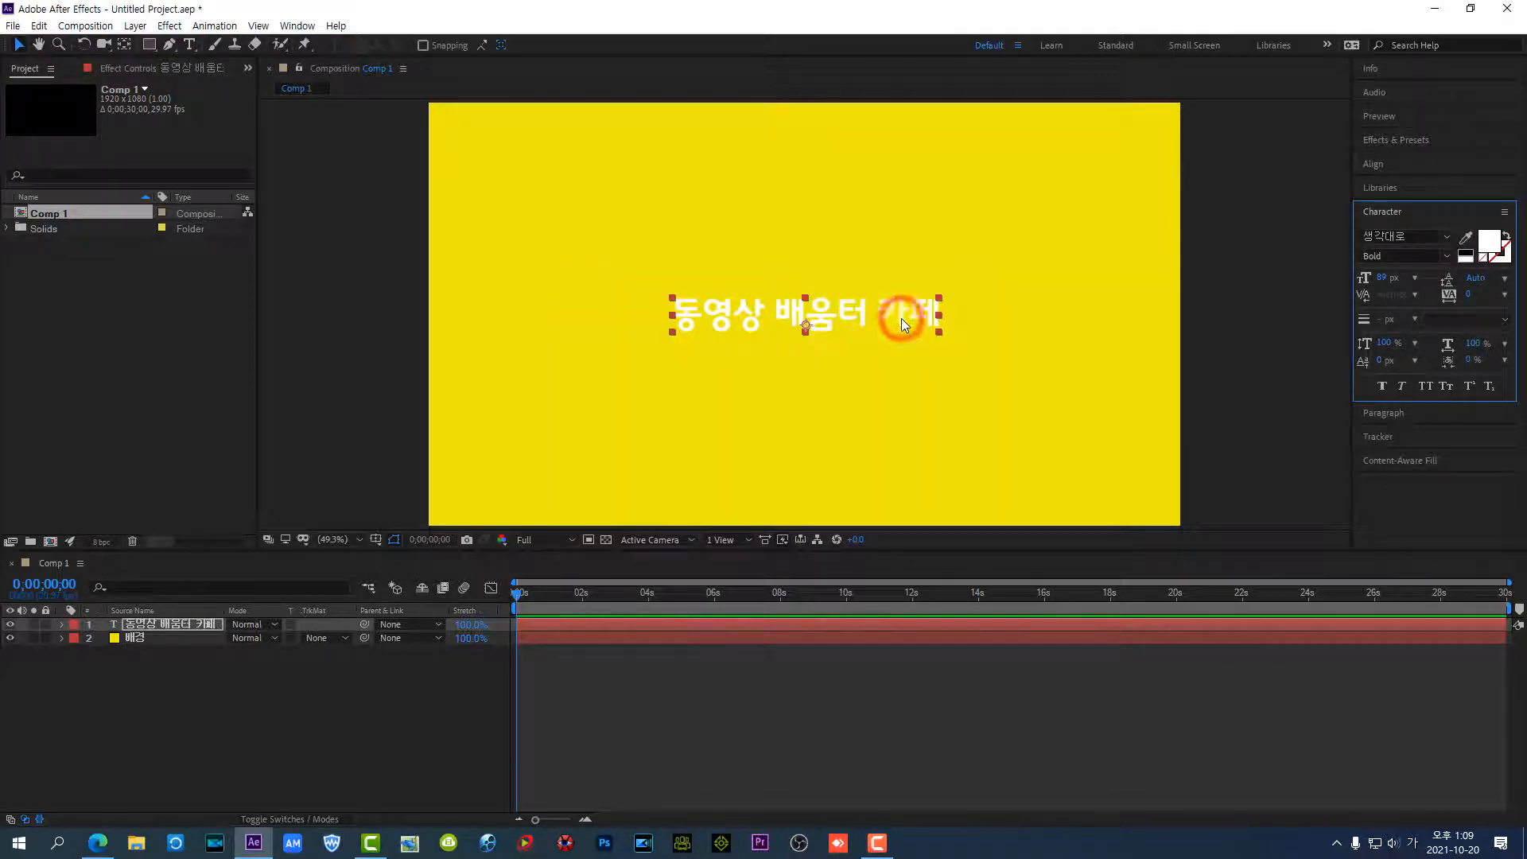
Change the fill colour of the whole title text to a bright blue and finish editing the text
double_click(779, 321)
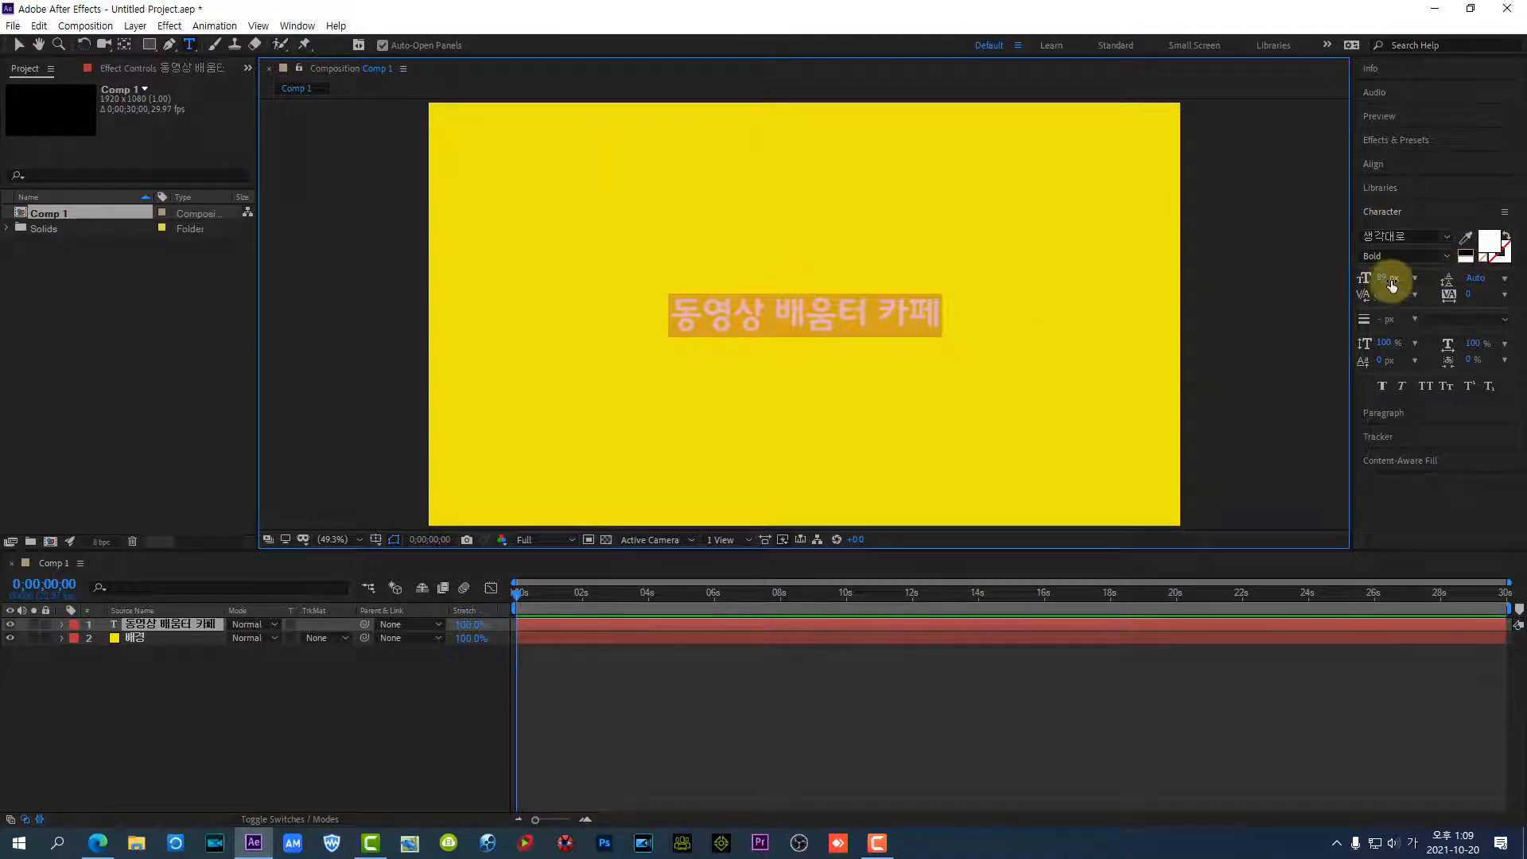
click(1493, 245)
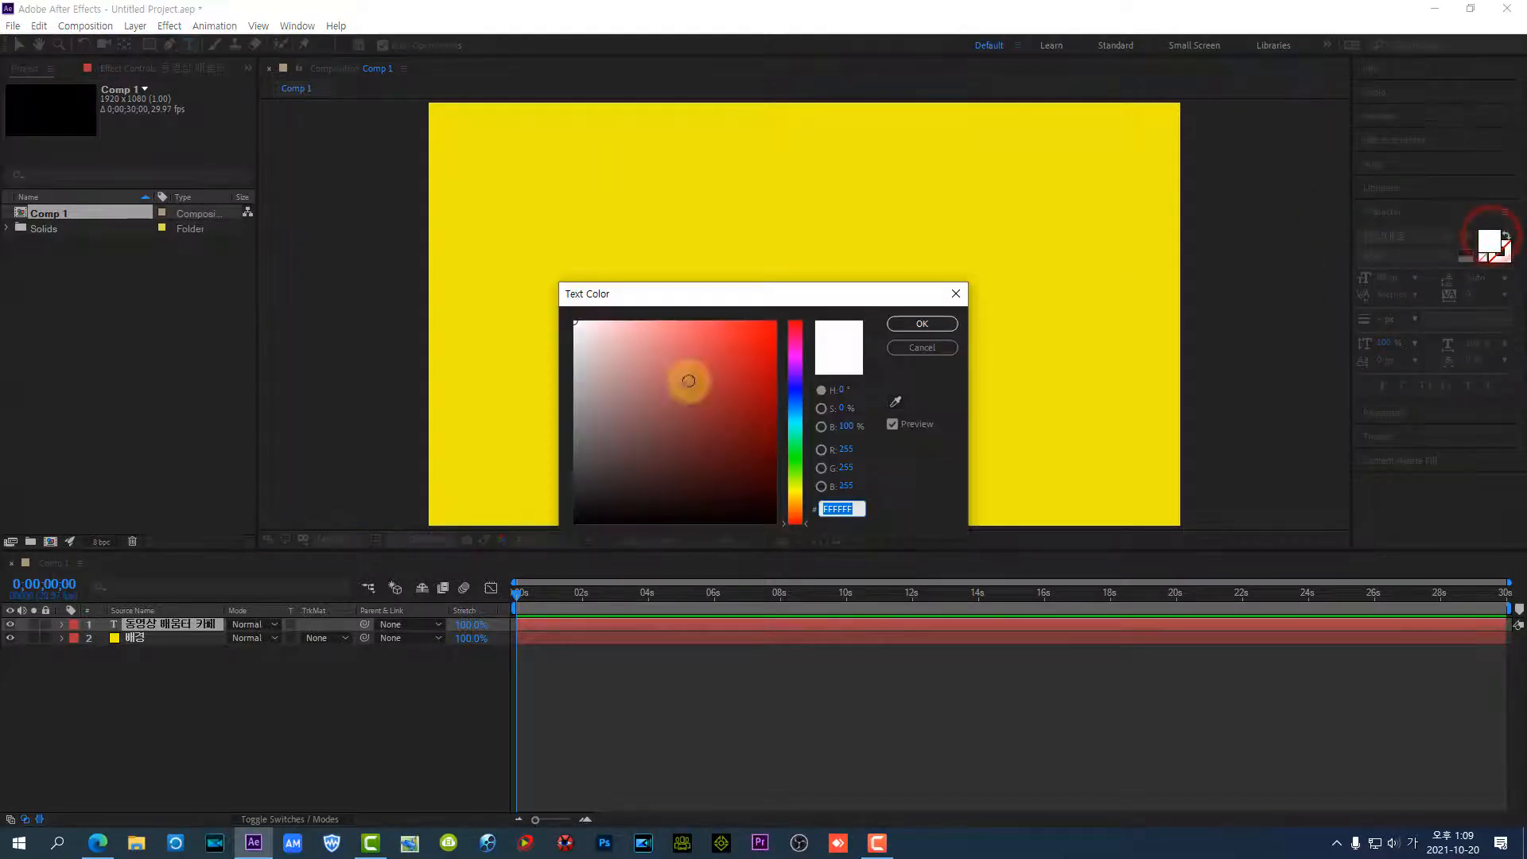
click(795, 388)
drag(751, 360, 763, 324)
click(915, 324)
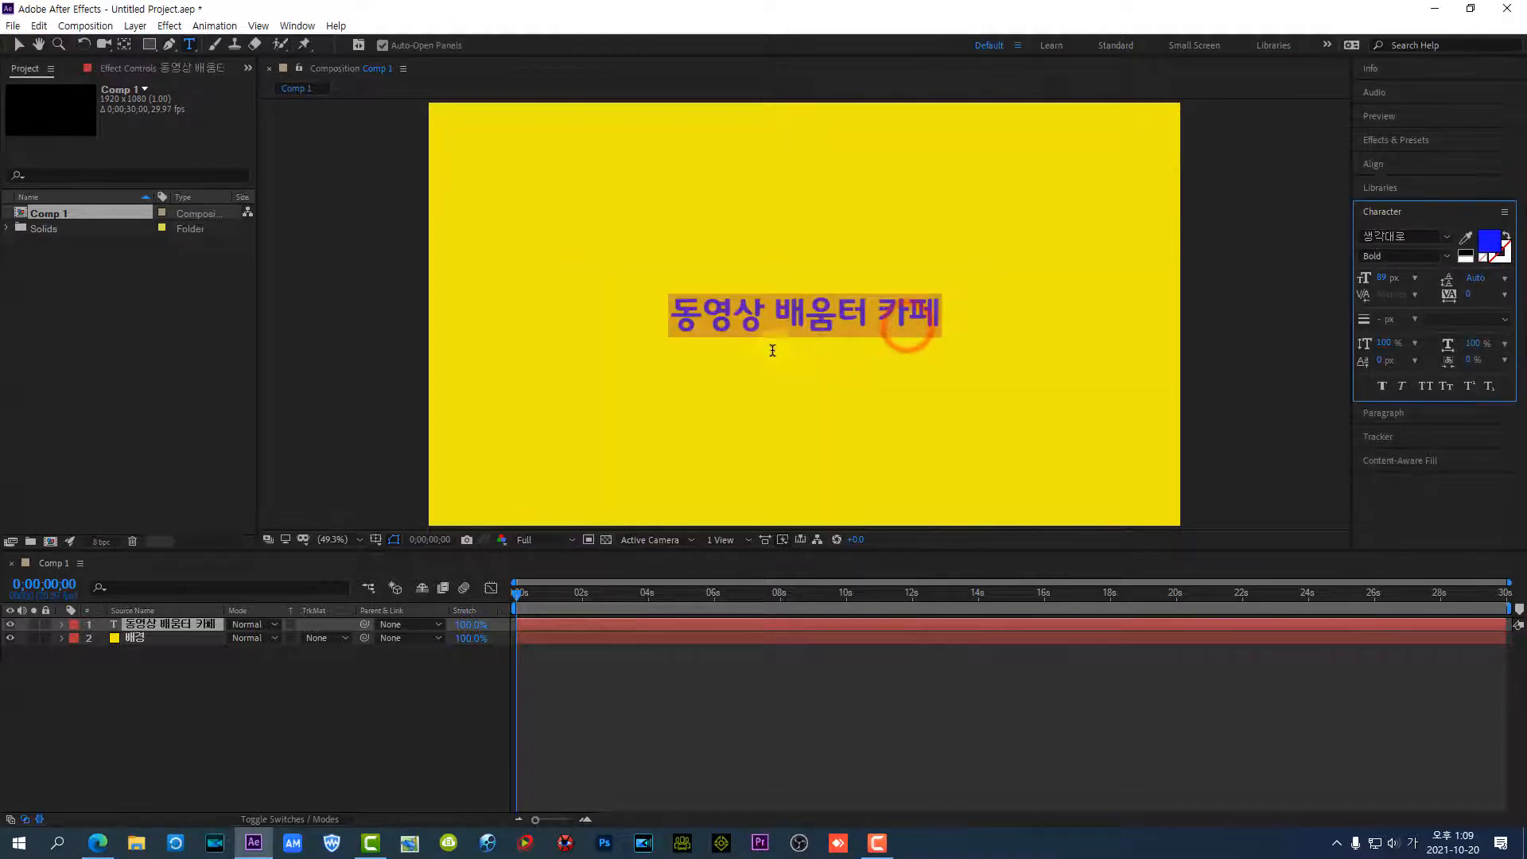
click(718, 309)
click(777, 375)
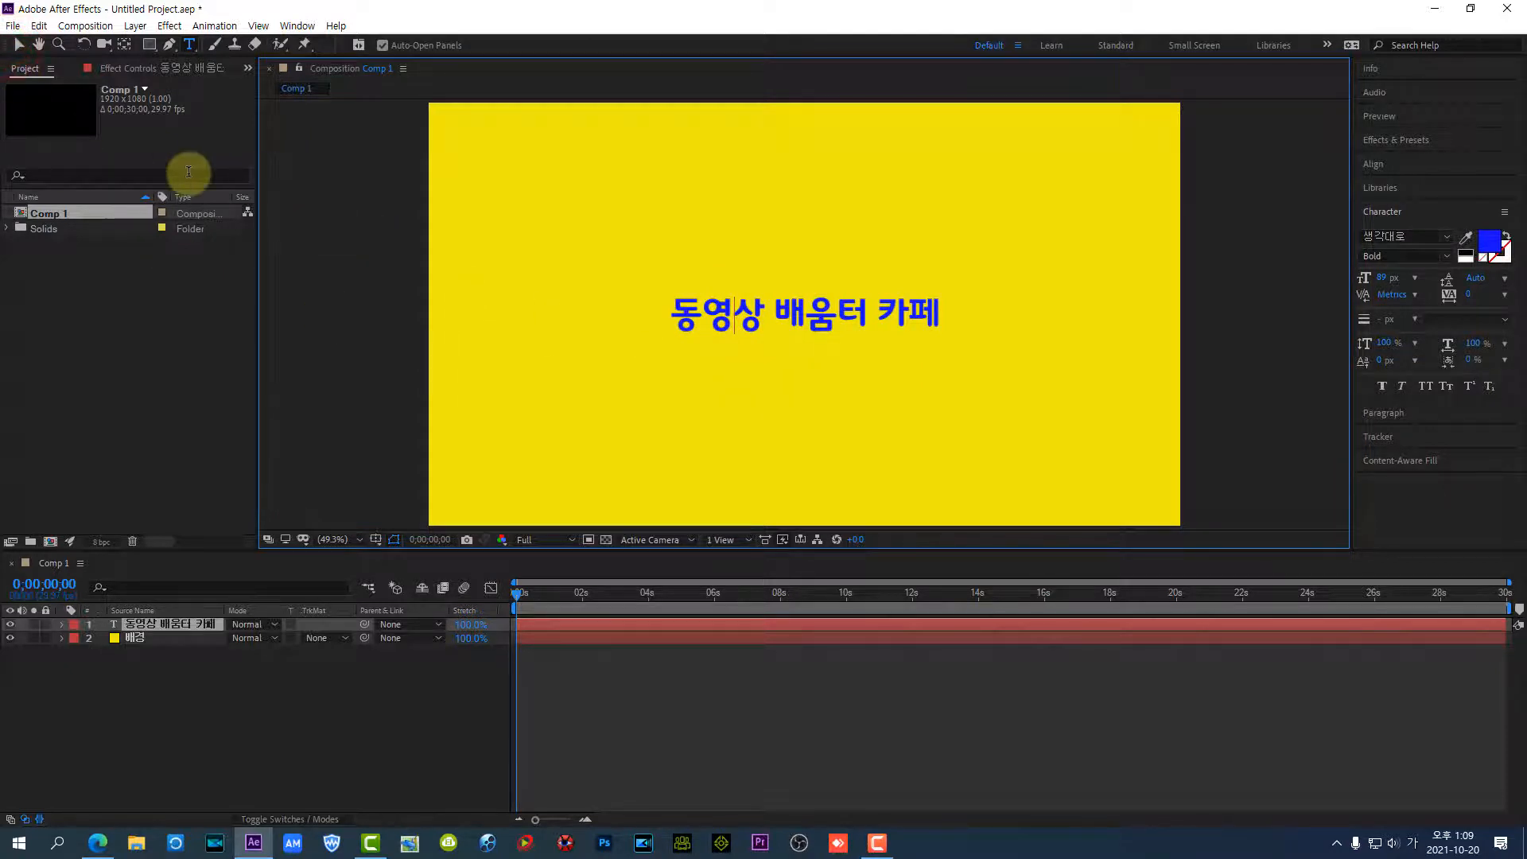
click(19, 46)
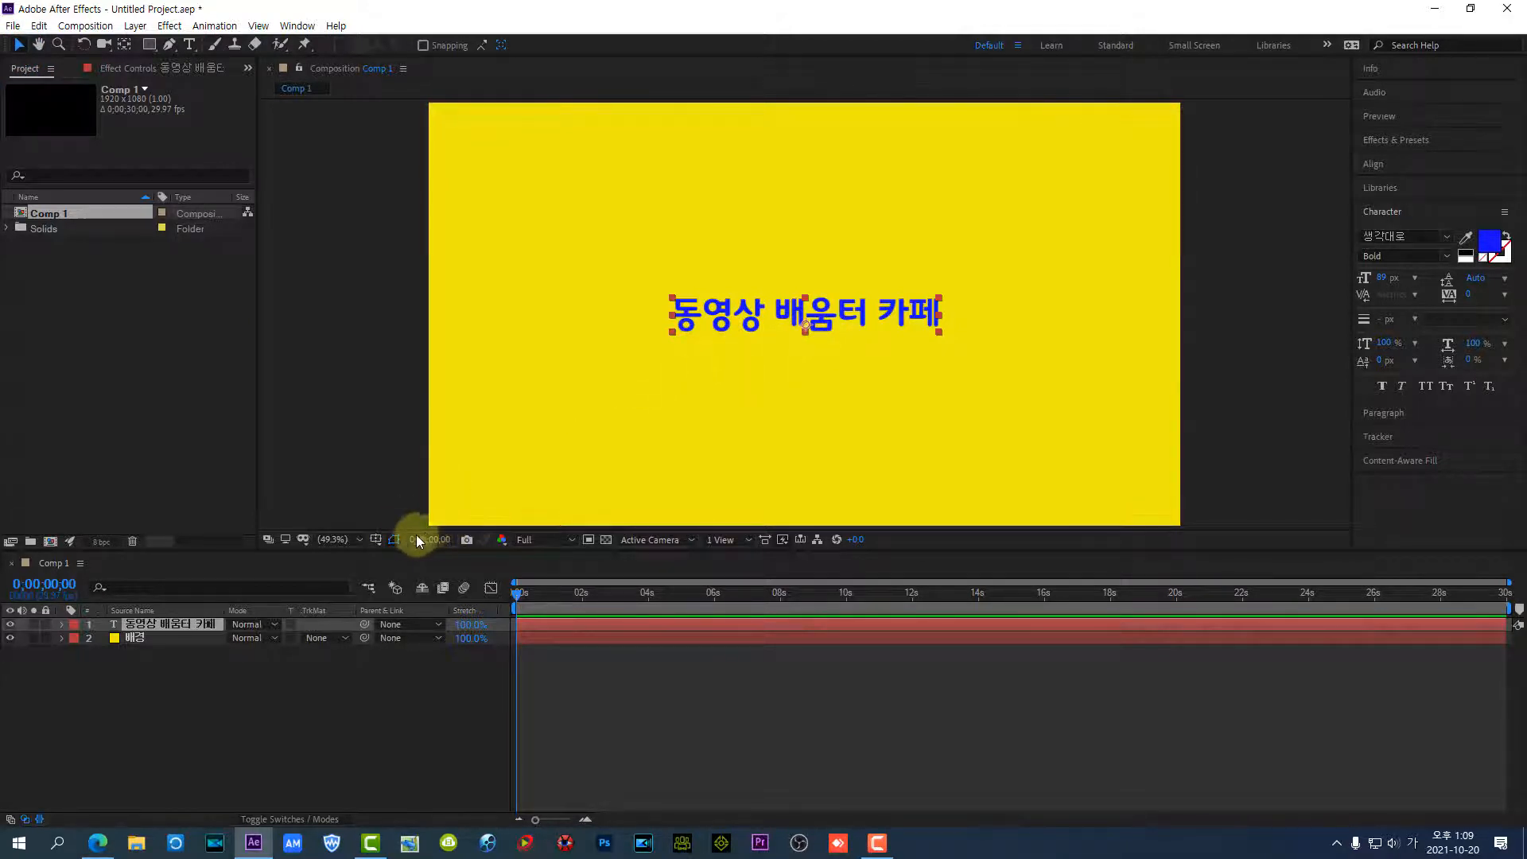
Move the title layer's anchor point to the exact centre of the text with the Pan Behind tool
click(337, 542)
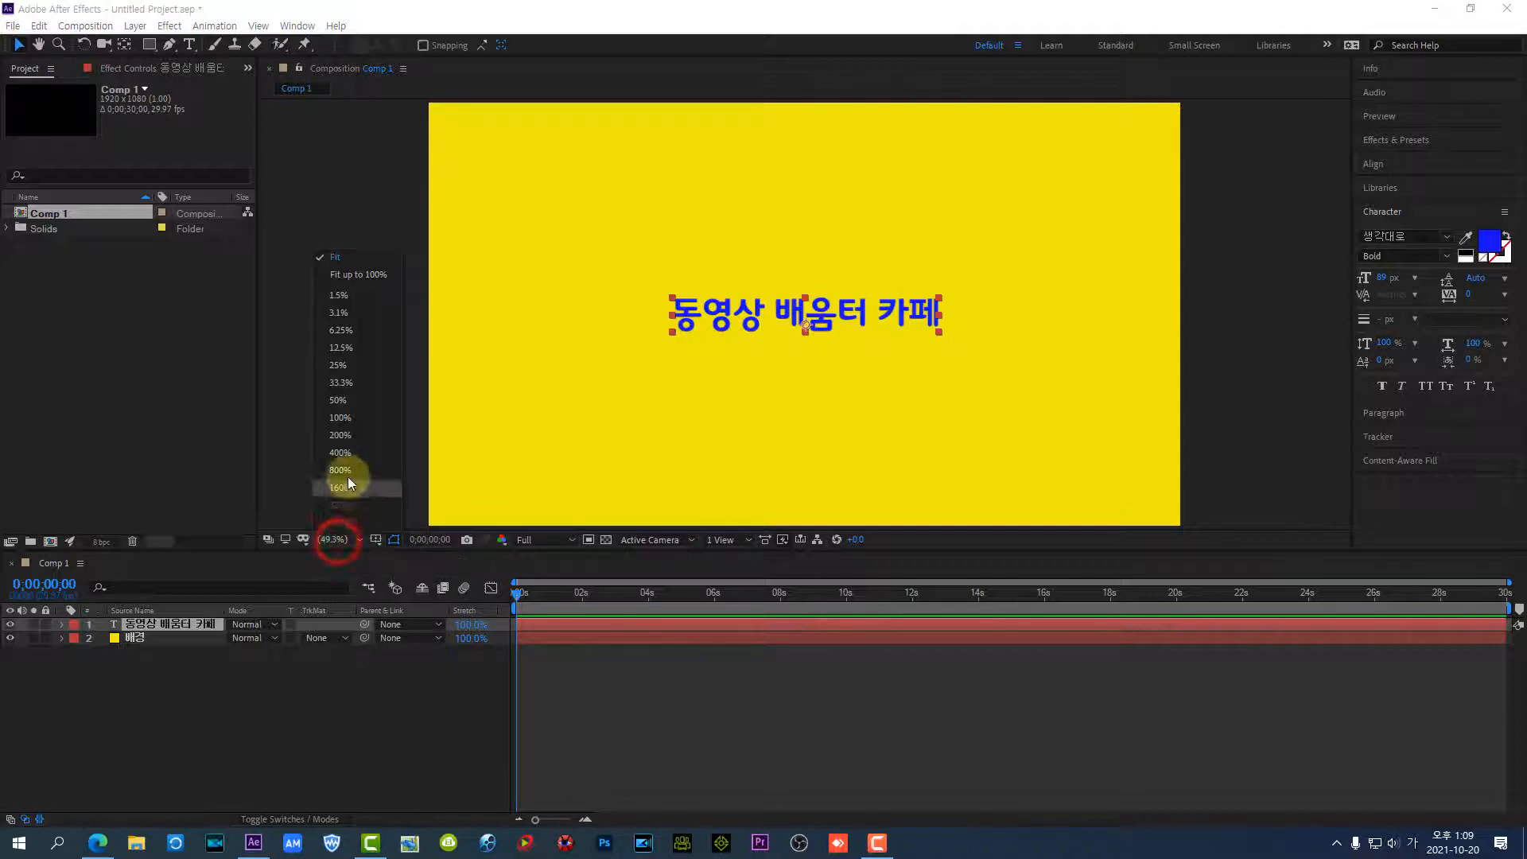
click(341, 416)
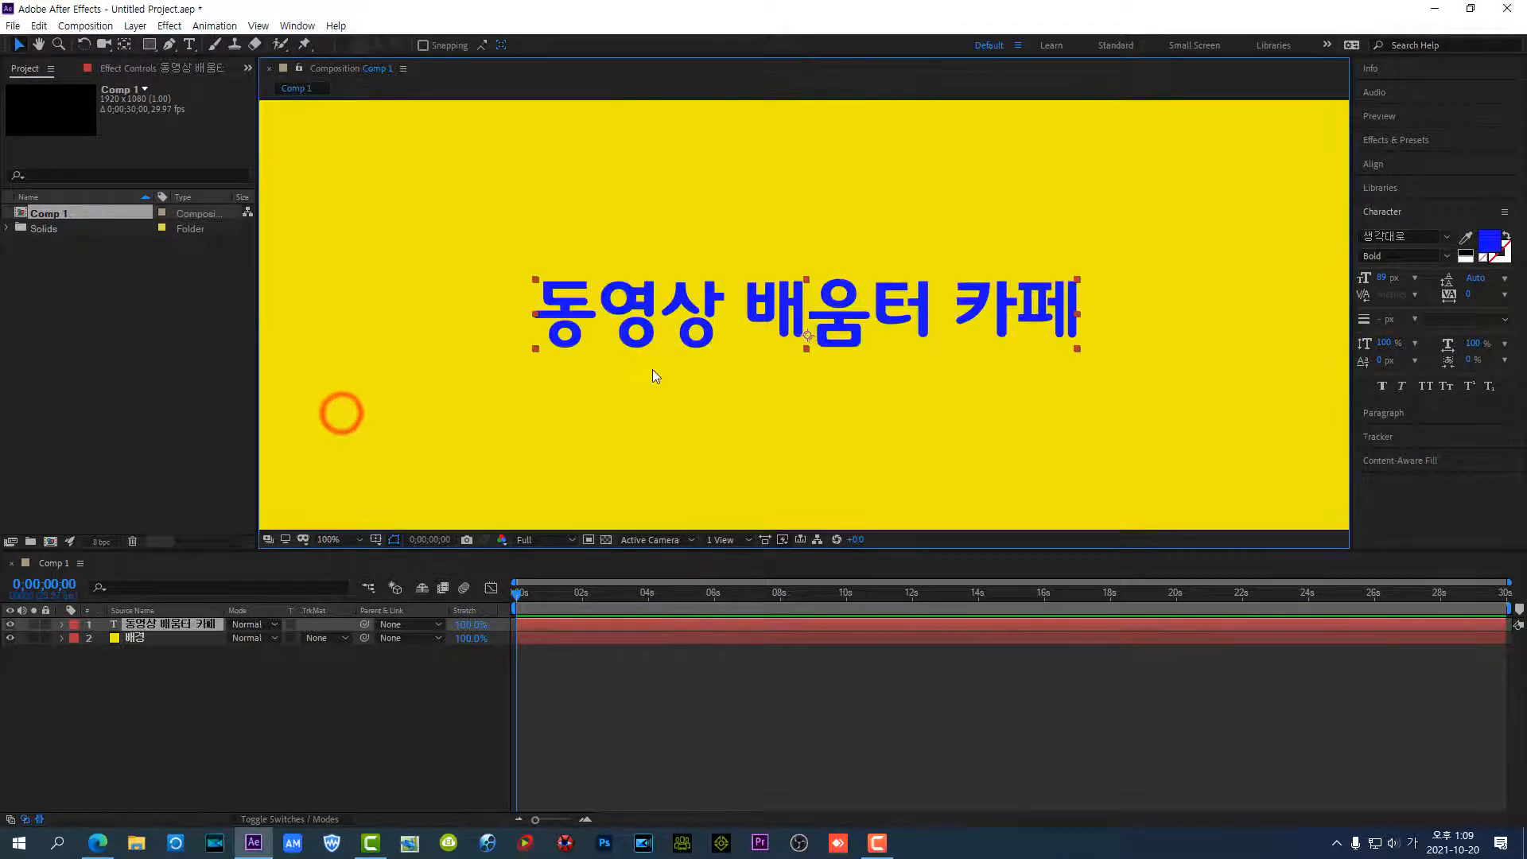
key(ctrl+shift+d)
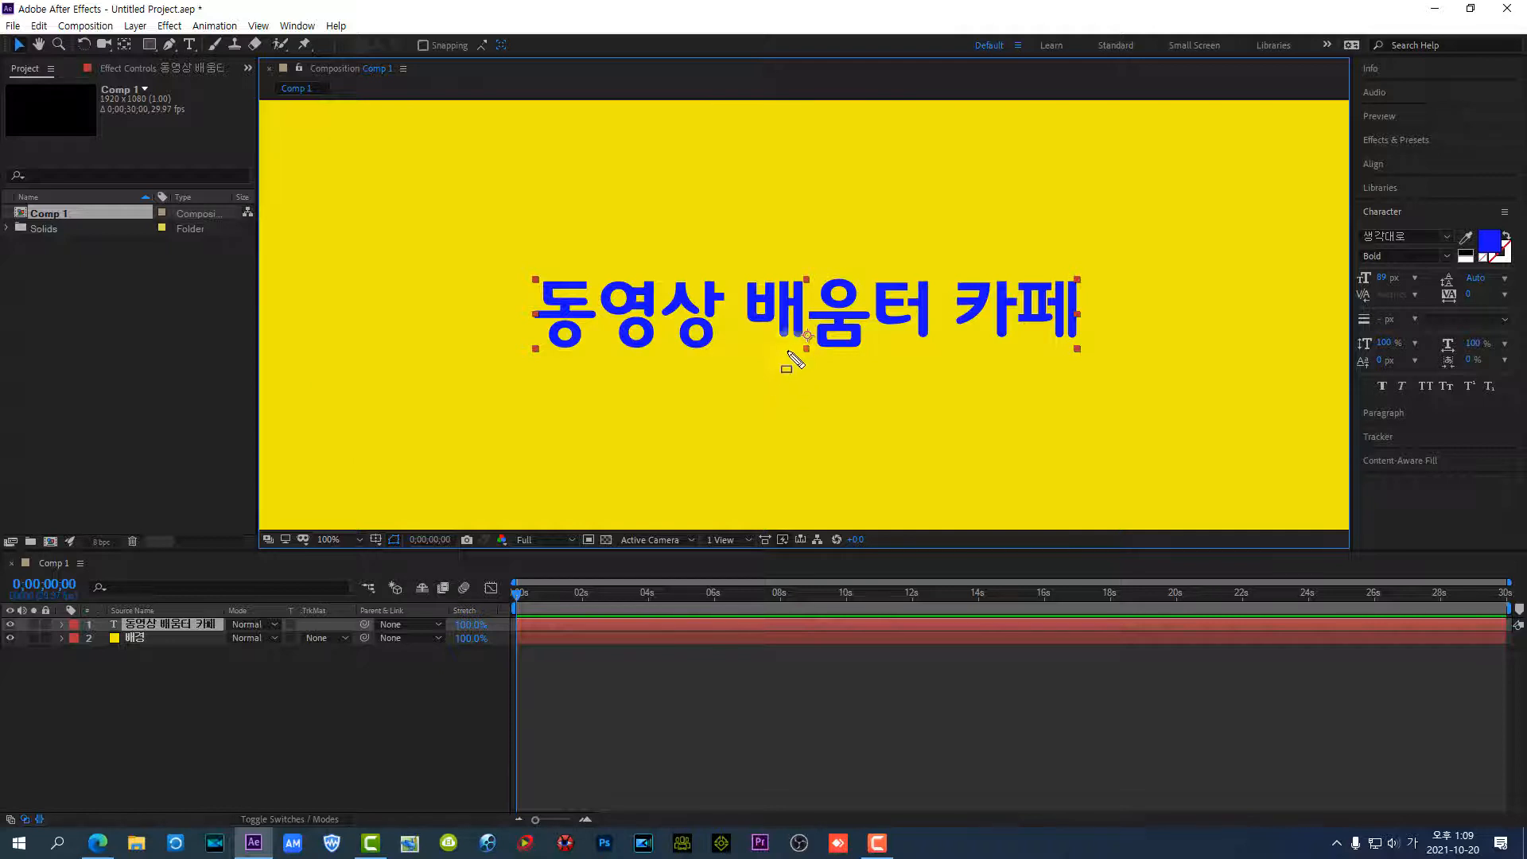
drag(791, 325, 825, 349)
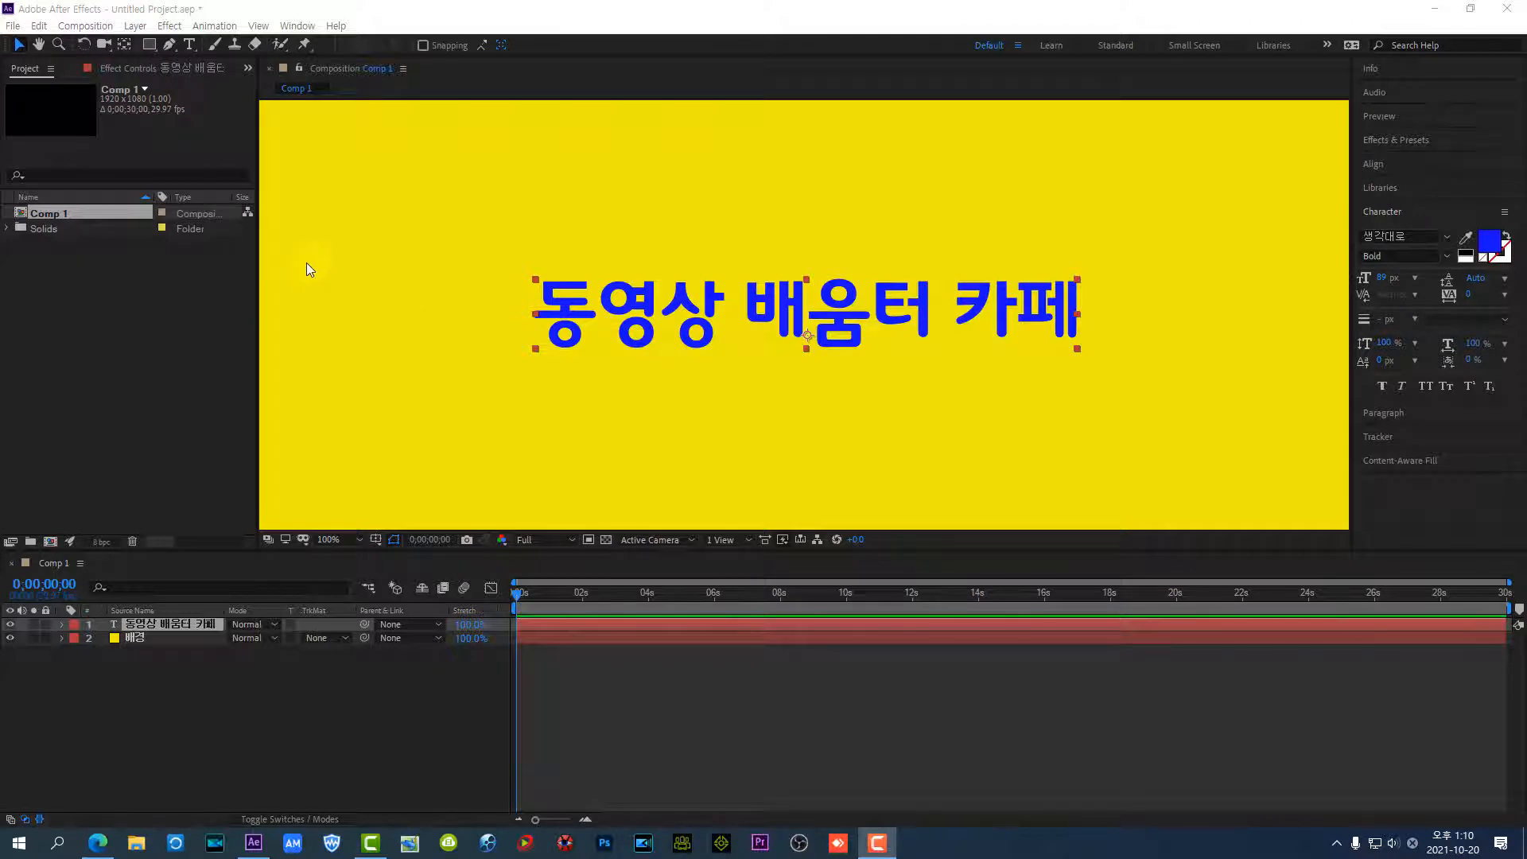
click(122, 45)
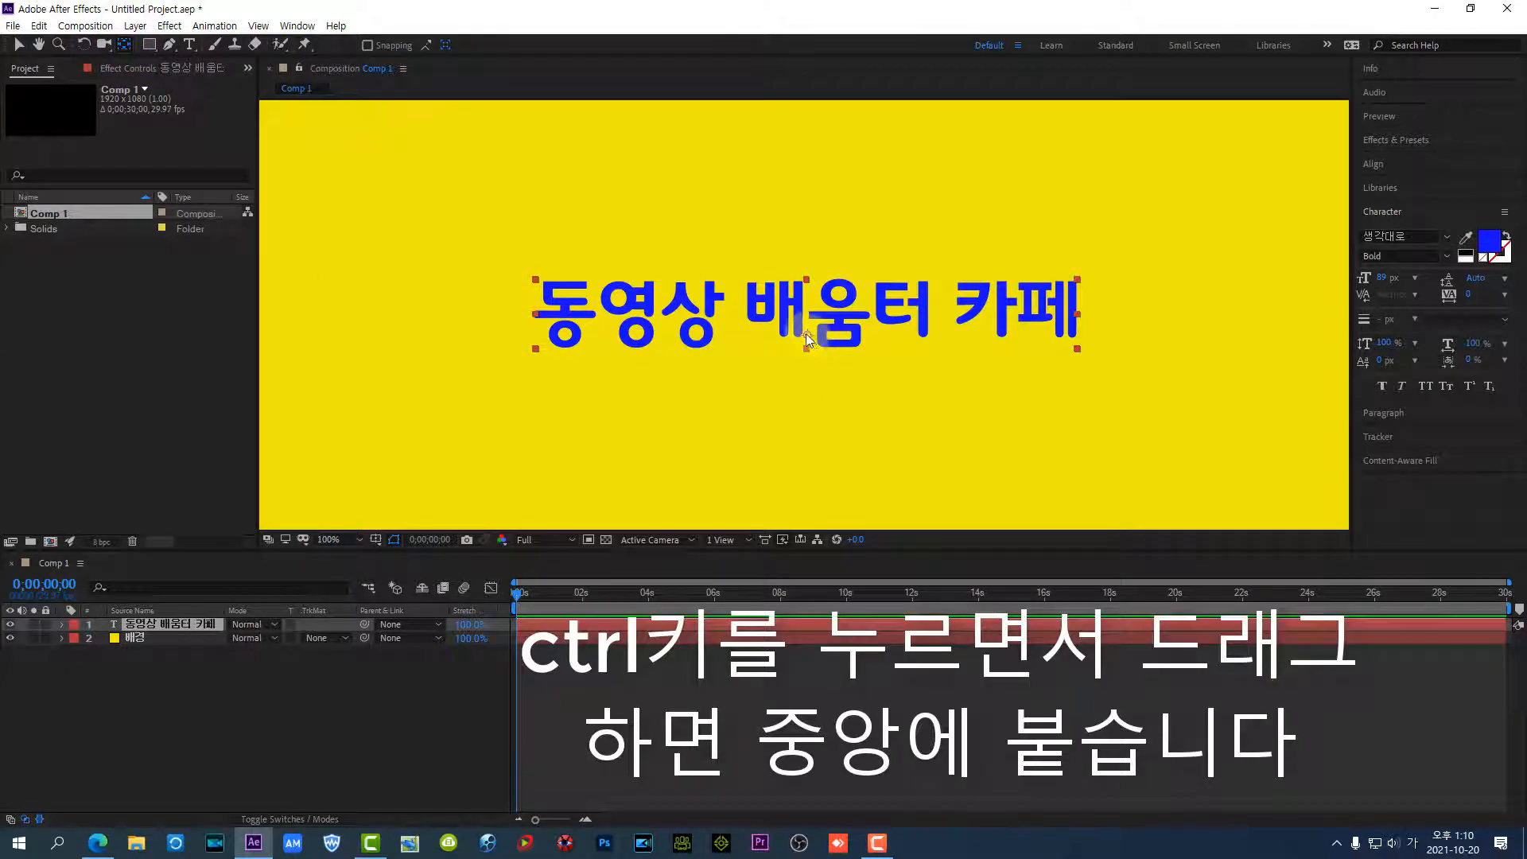
drag(805, 332, 800, 332)
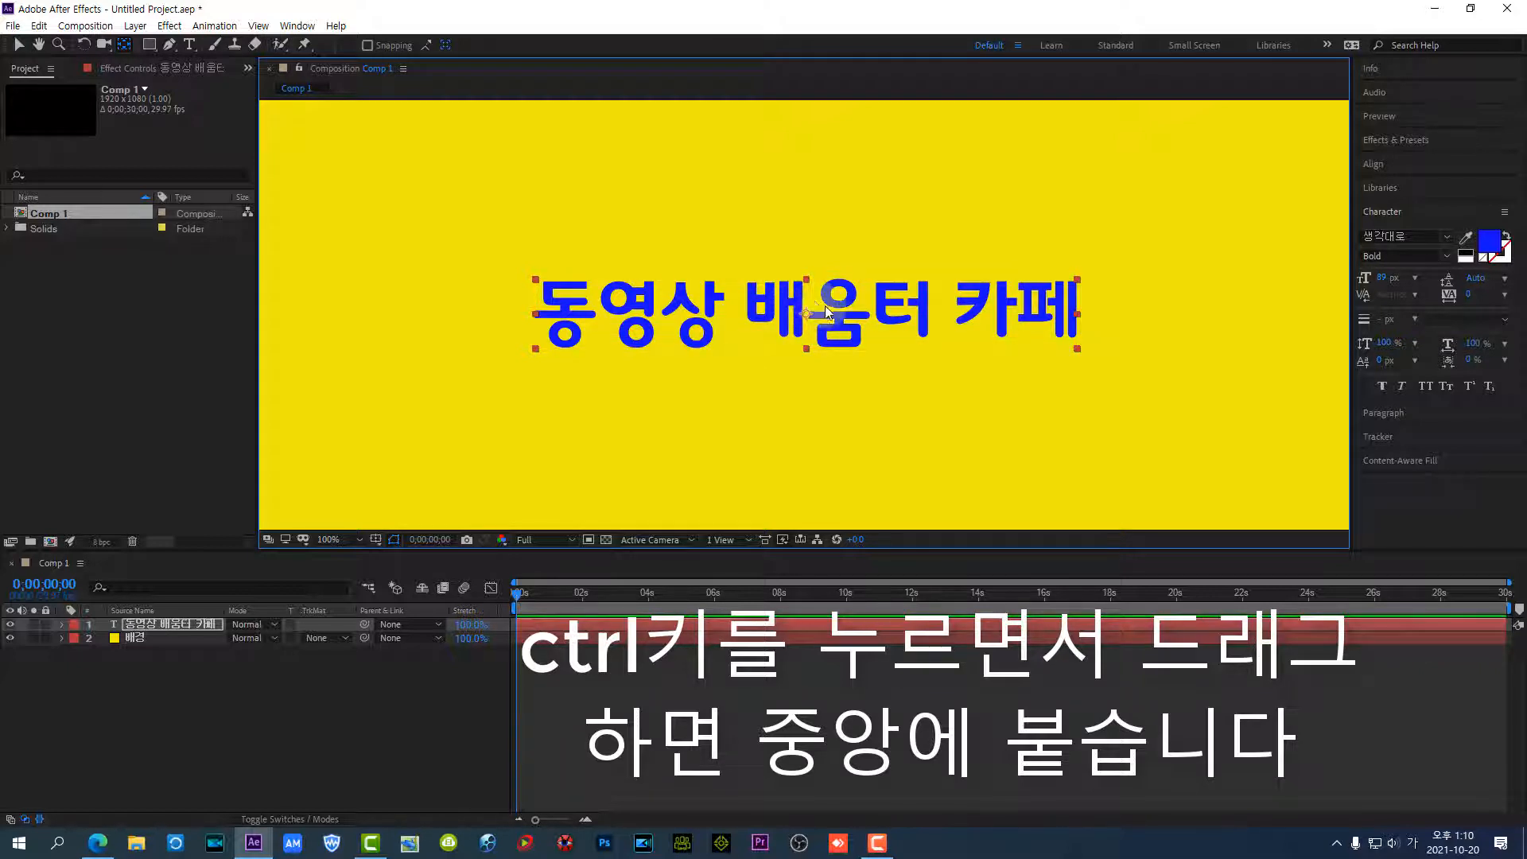
click(19, 44)
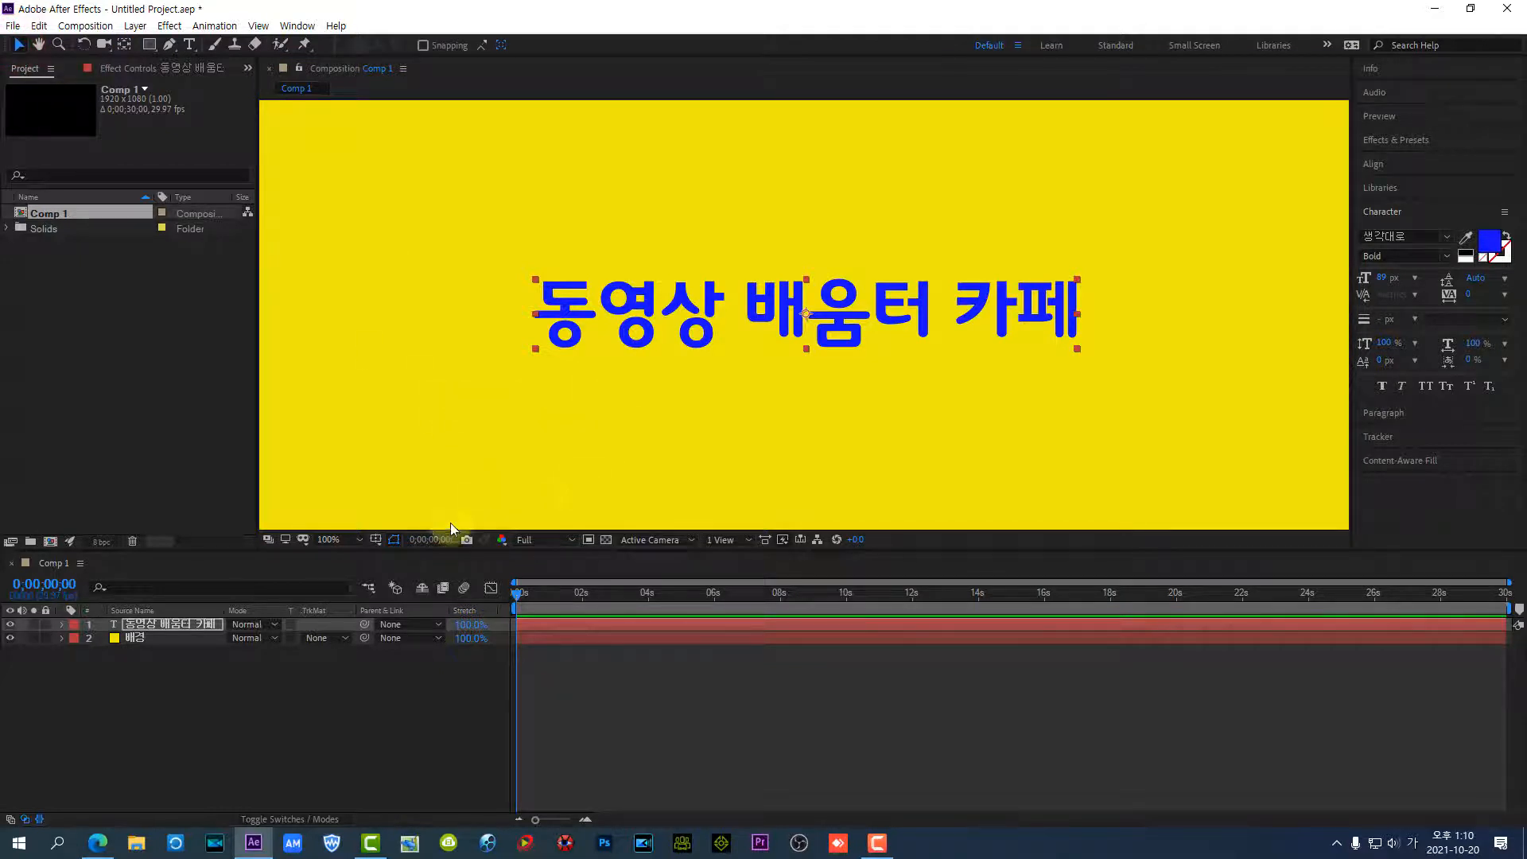
click(342, 543)
click(361, 273)
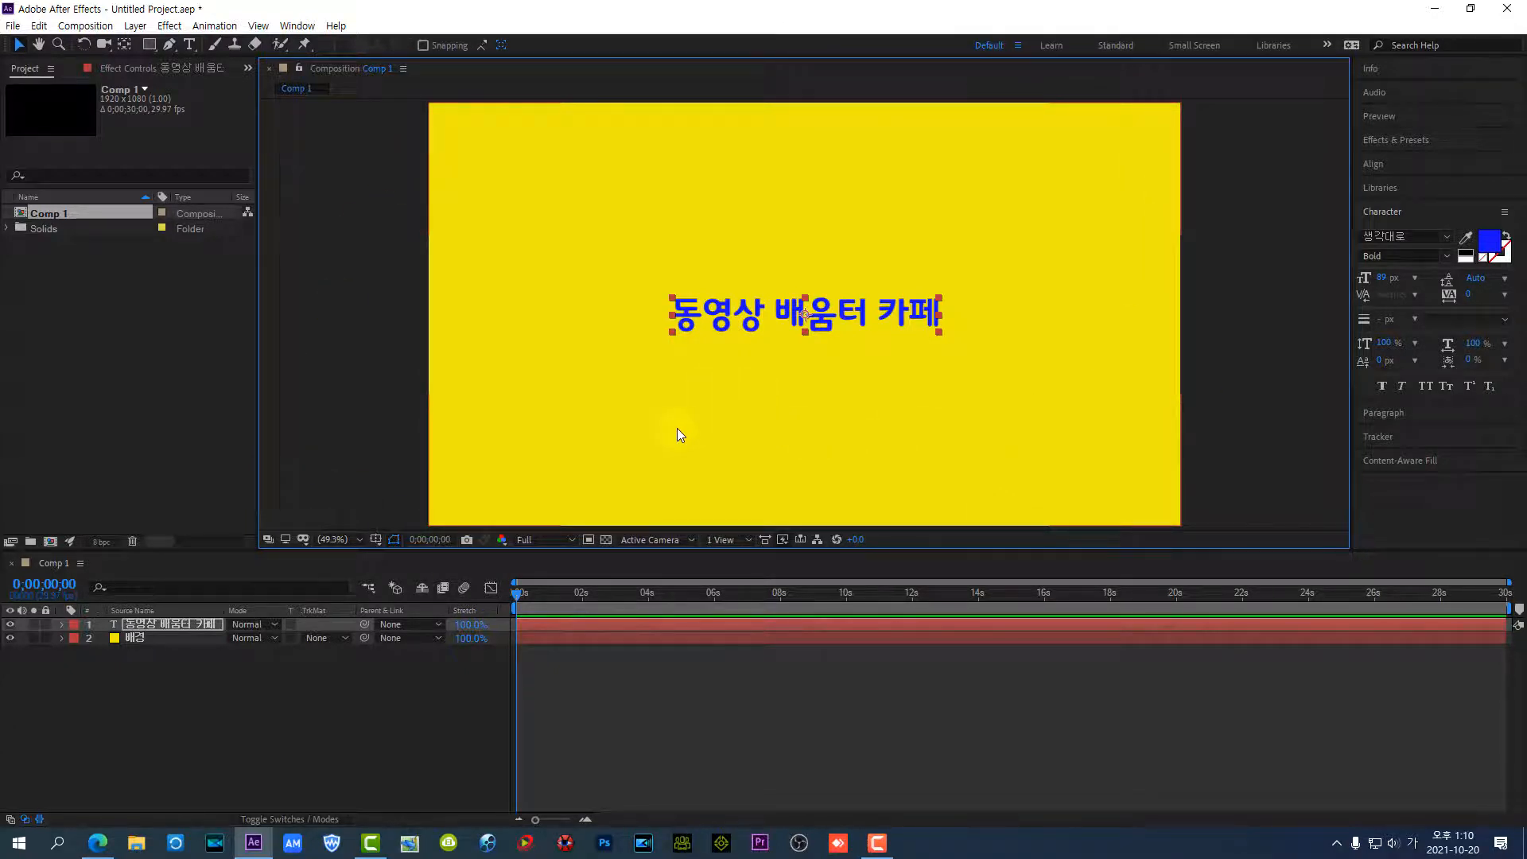
Open the animation presets library in Adobe Bridge from the Effects & Presets options
click(1314, 185)
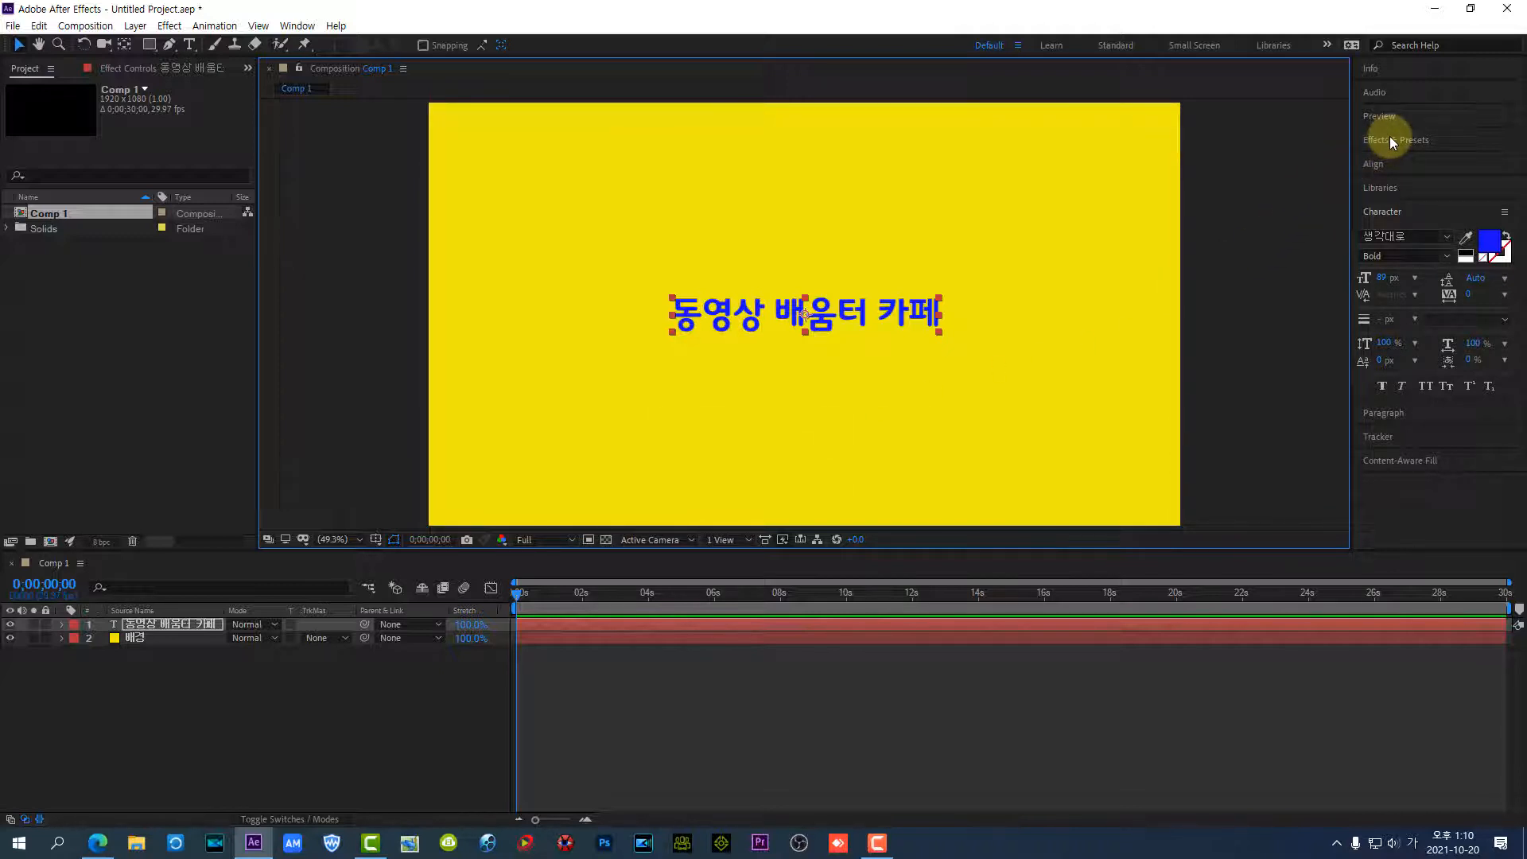
mouse_move(1354, 127)
mouse_down()
mouse_move(1382, 160)
mouse_move(1494, 151)
mouse_up()
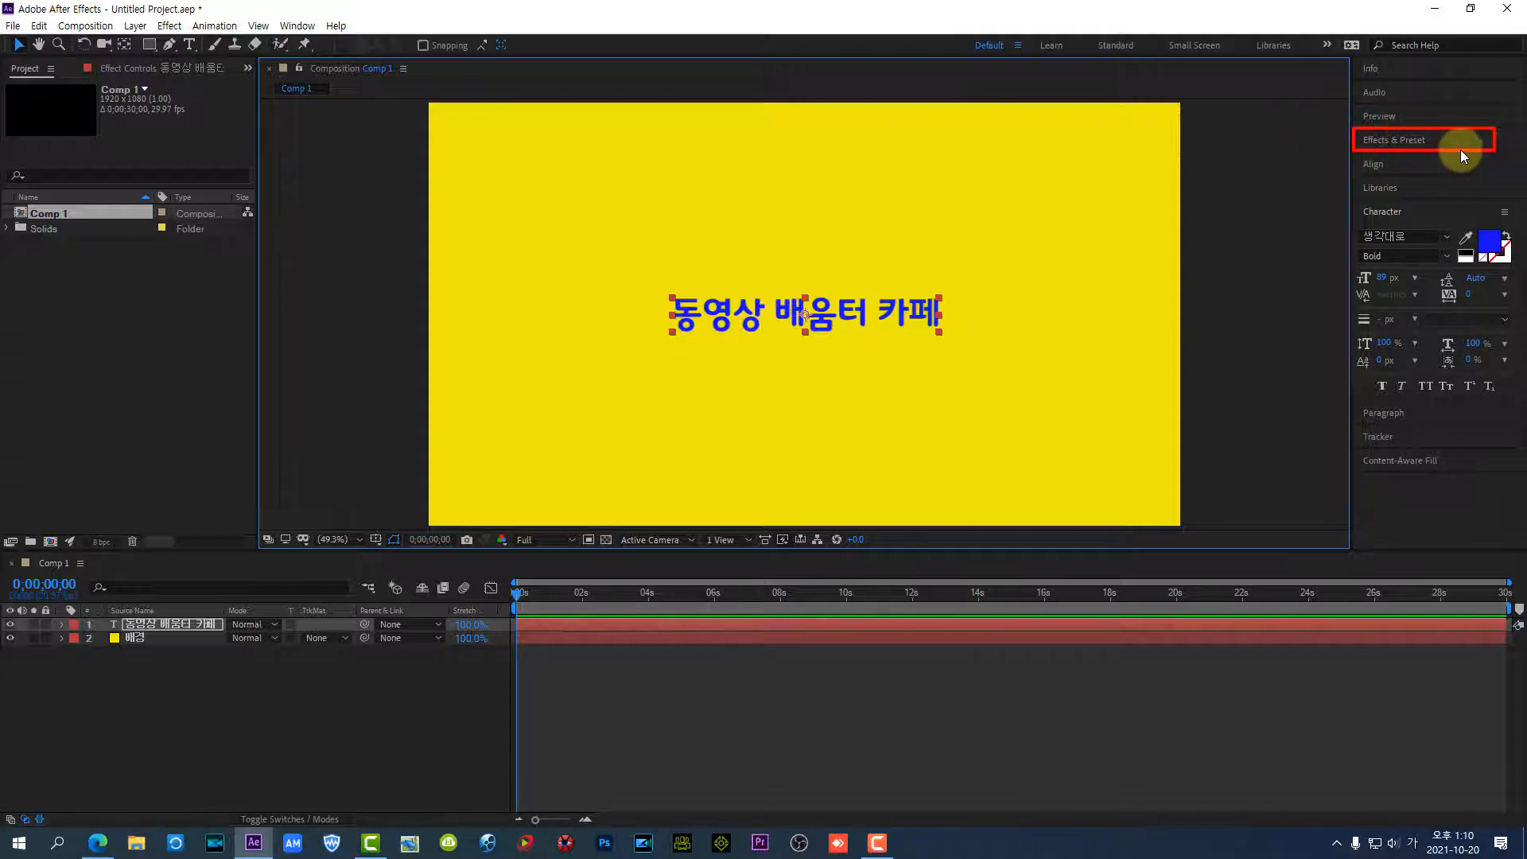
click(1424, 143)
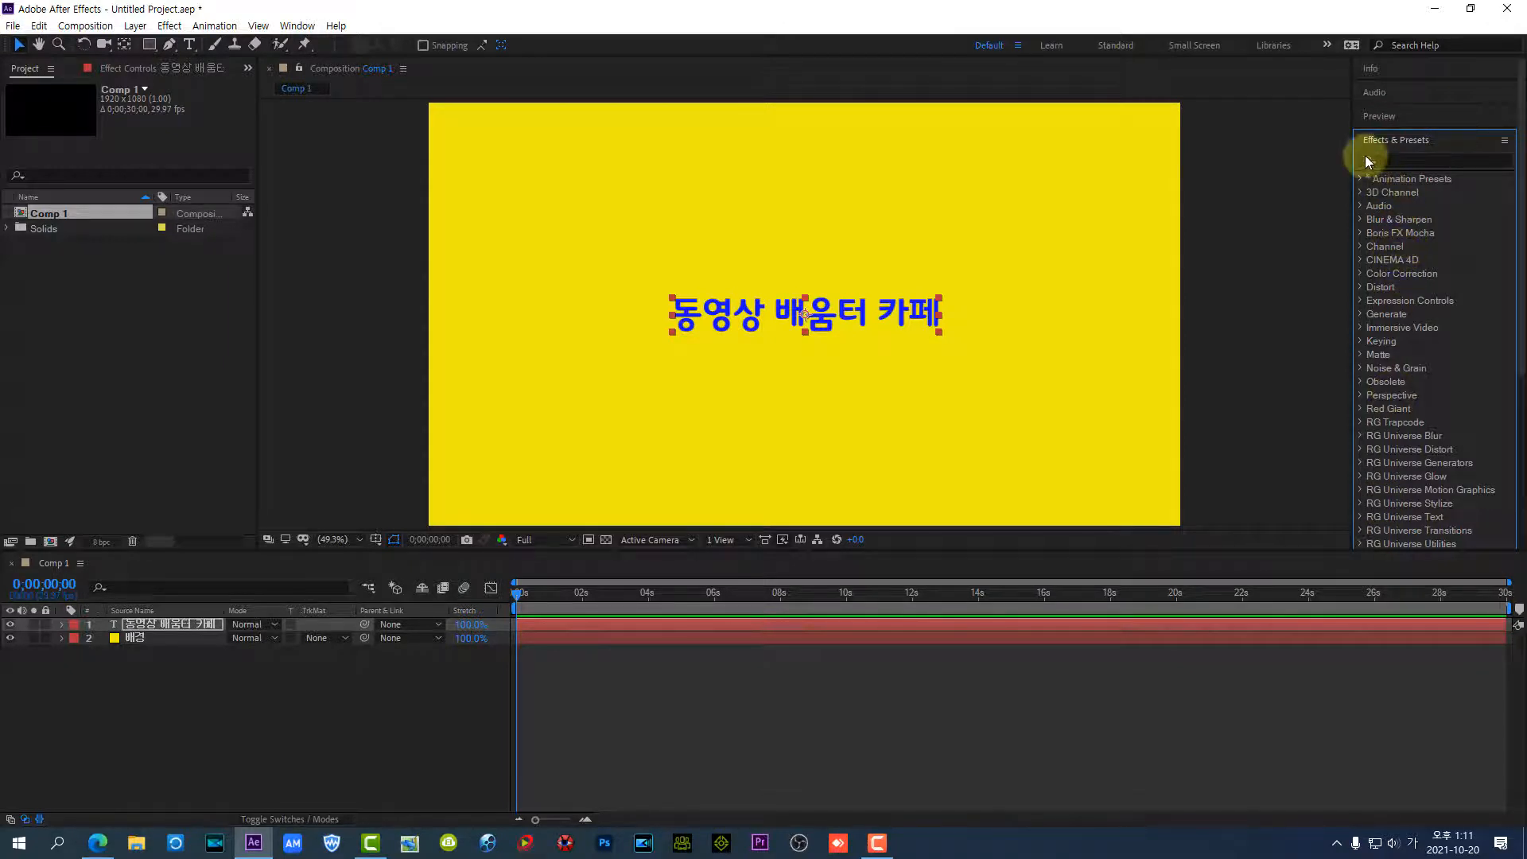
drag(1358, 135, 1462, 157)
click(1501, 140)
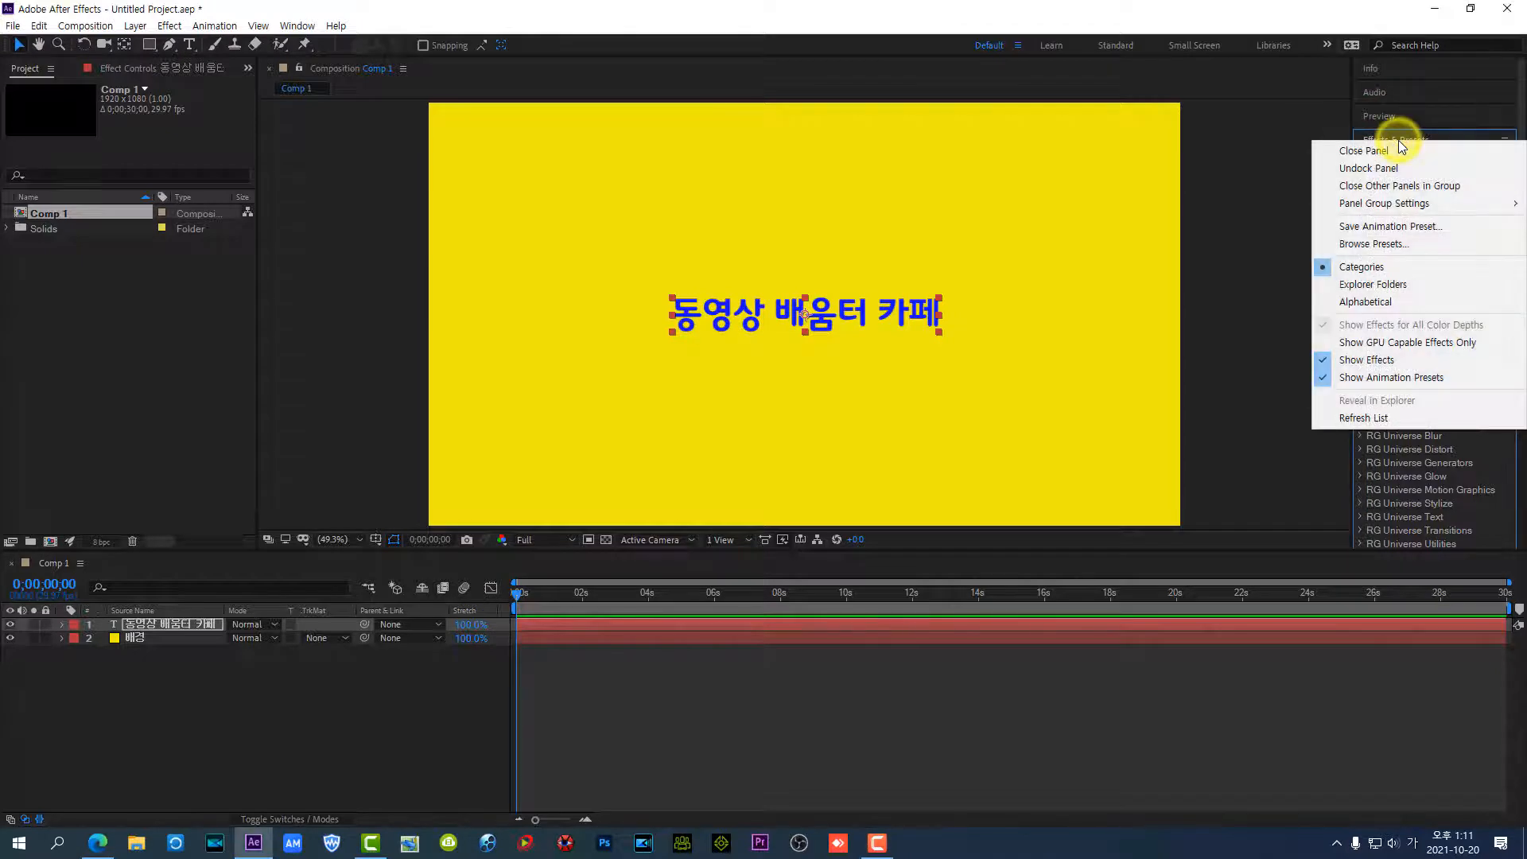
click(1396, 248)
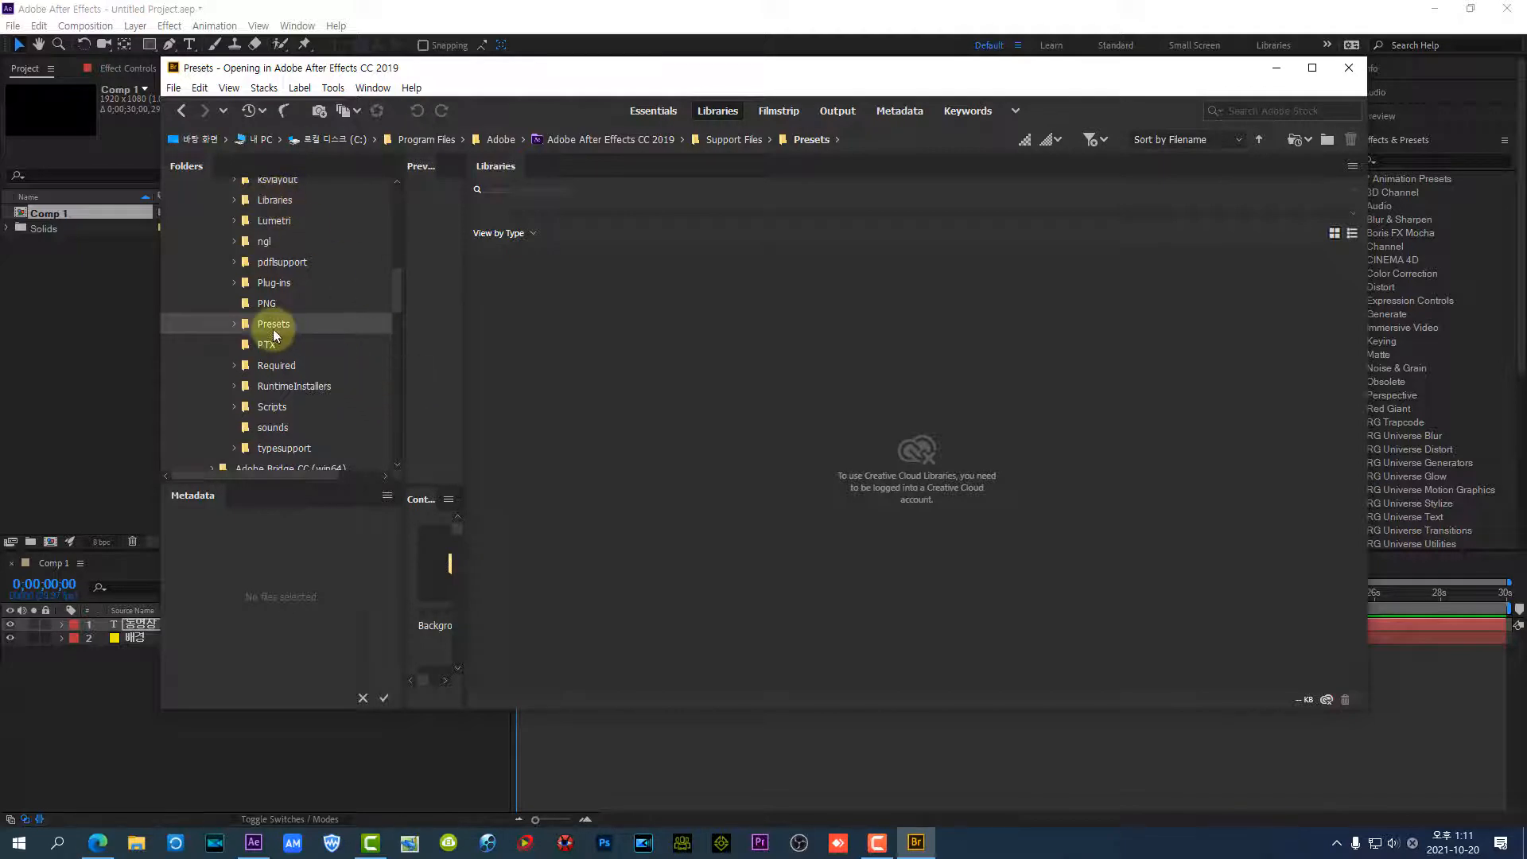
Look through the Presets folders, including Backgrounds, Behaviors and the Text subfolders 3D Text, Animate In, Animate Out and Blurs
double_click(235, 325)
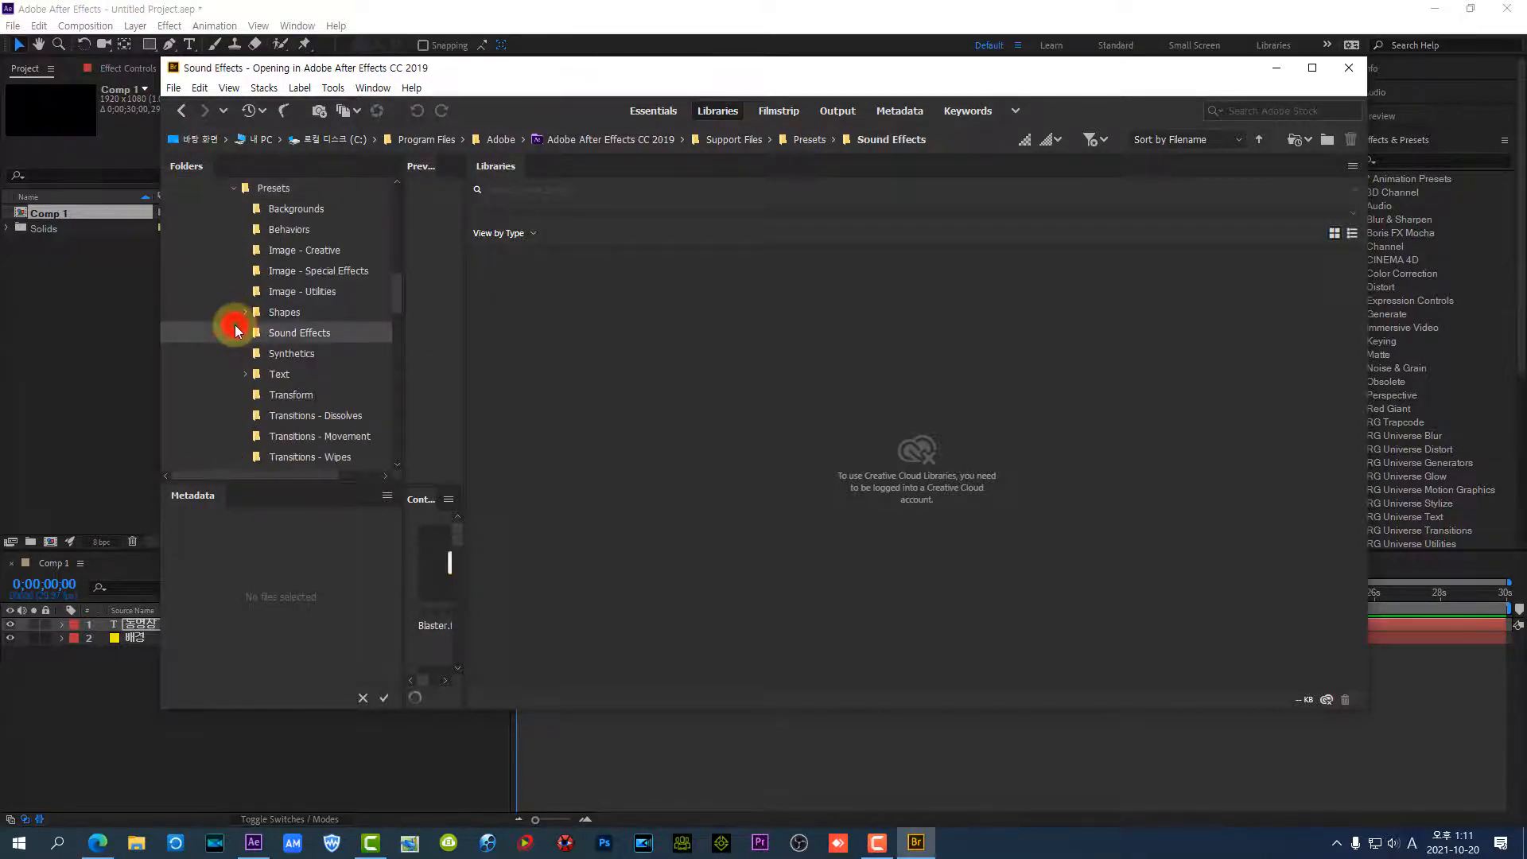
click(287, 208)
click(292, 233)
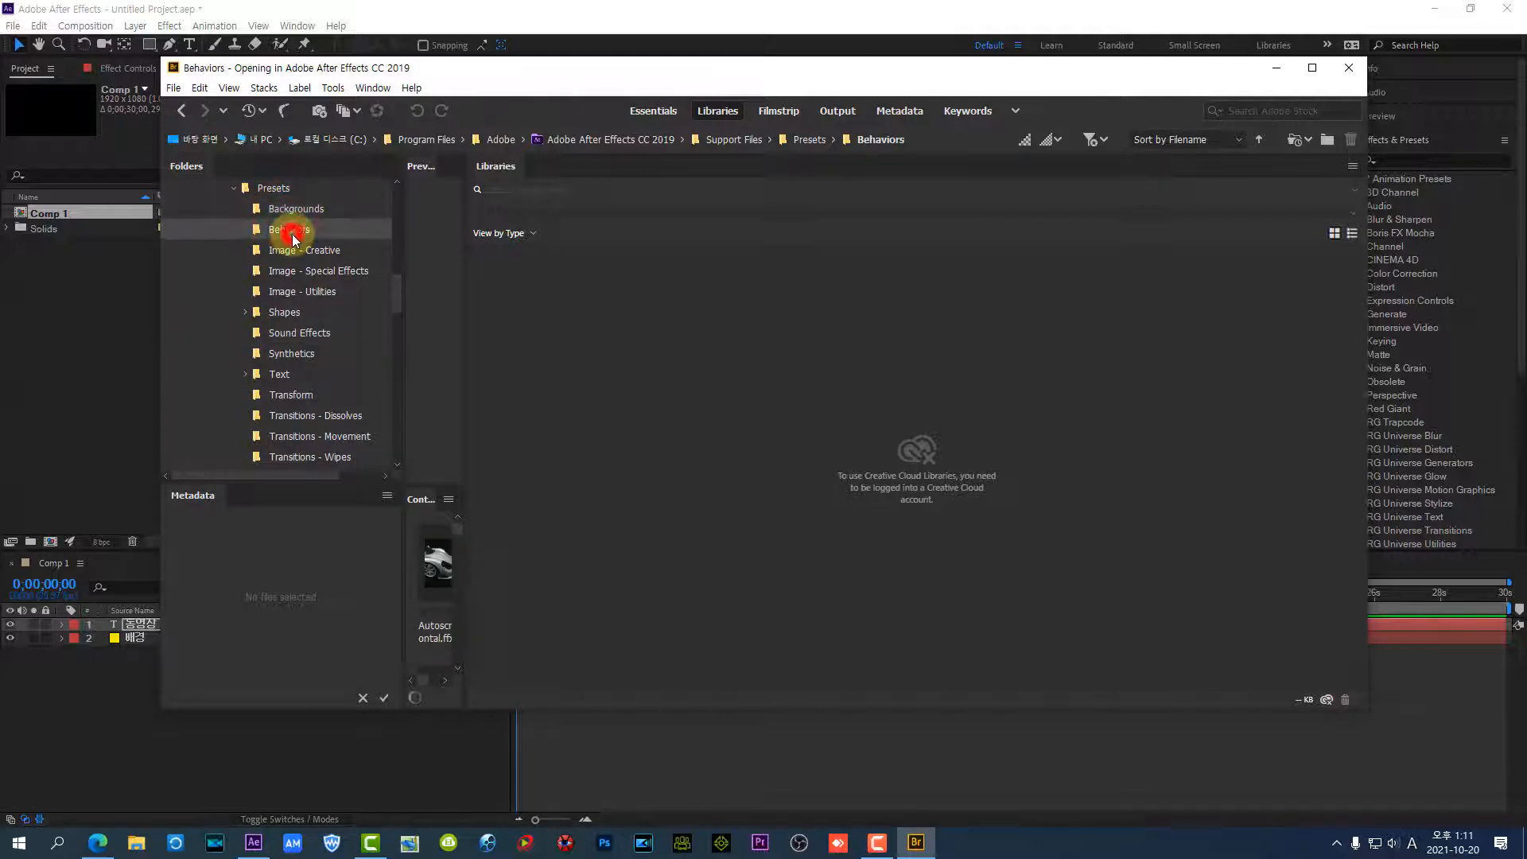
click(277, 380)
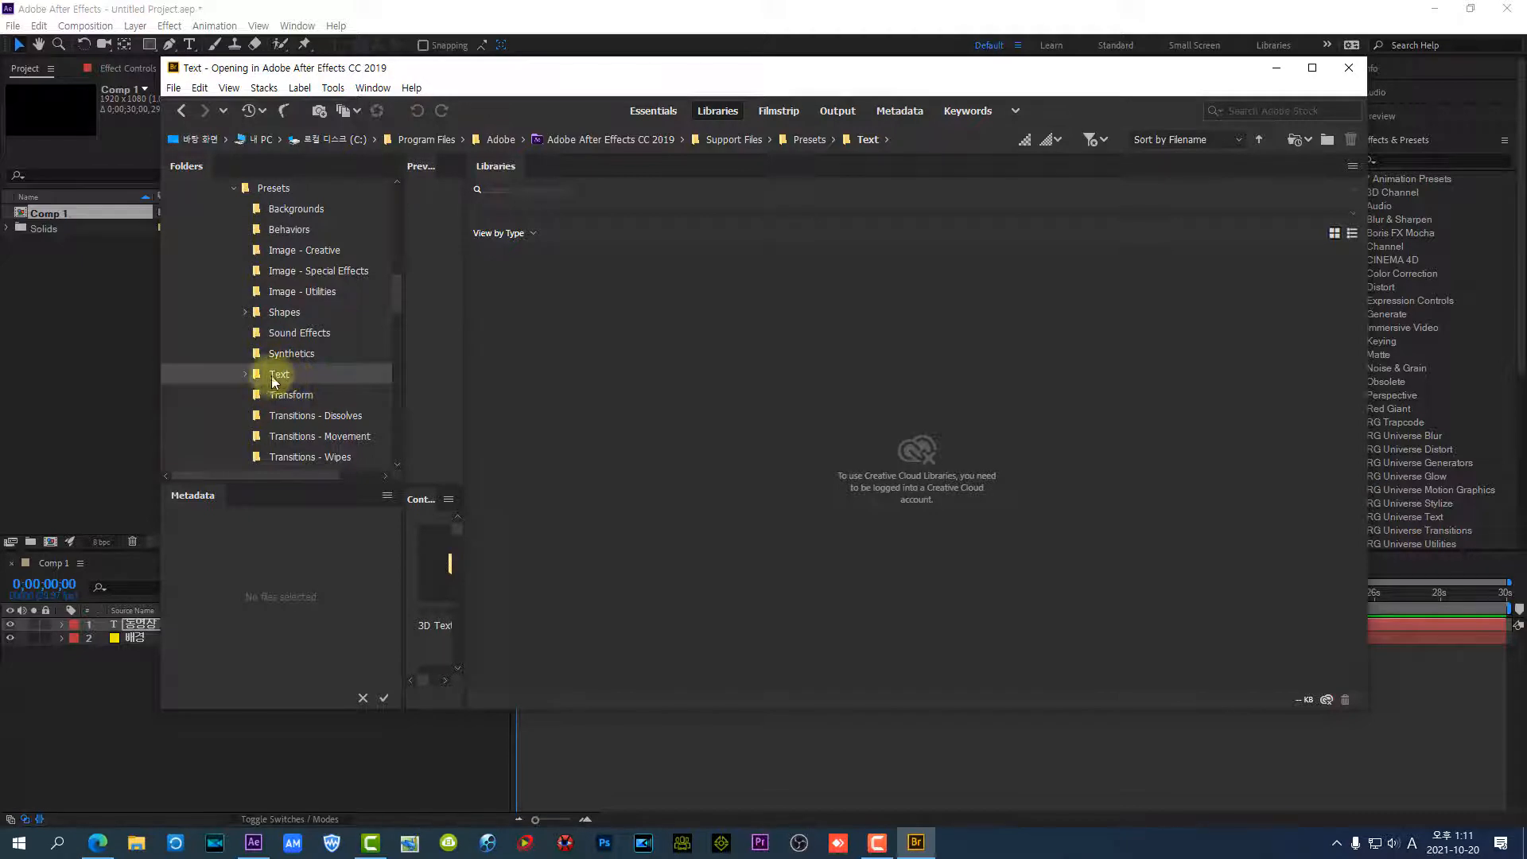
click(244, 376)
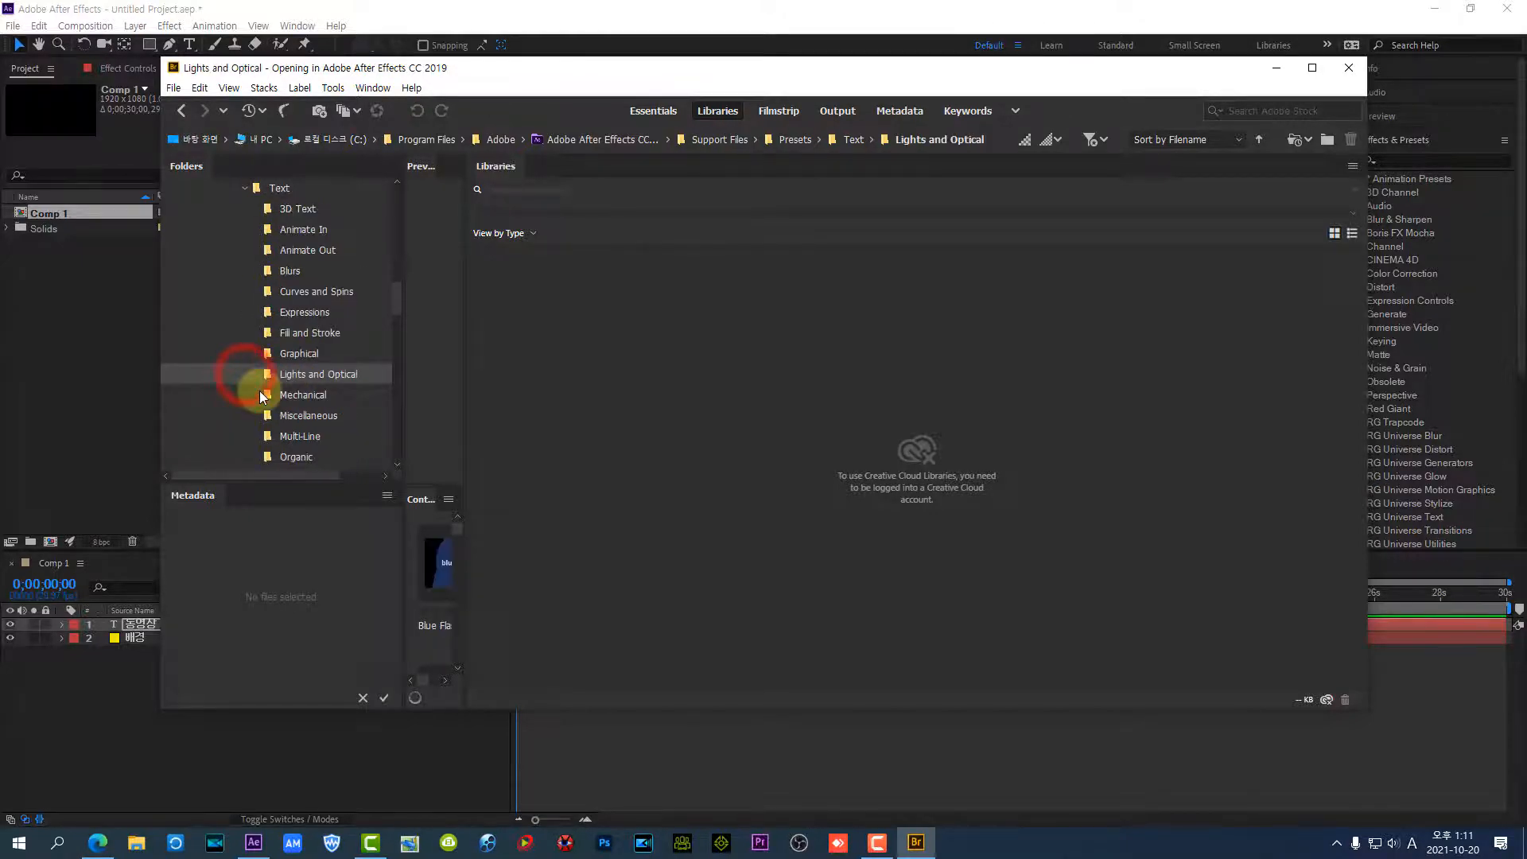
click(292, 213)
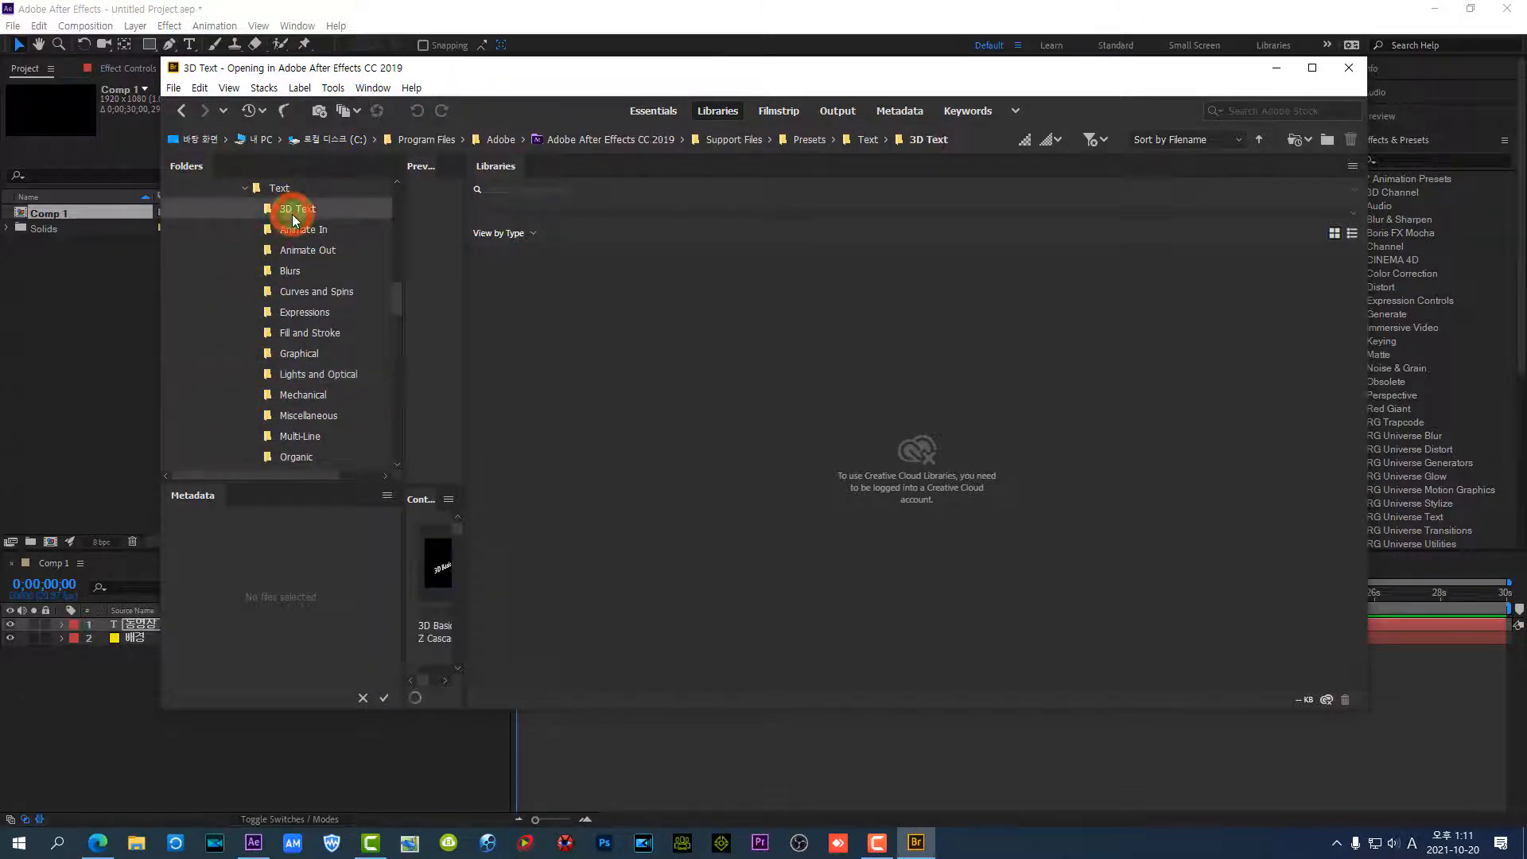
click(307, 230)
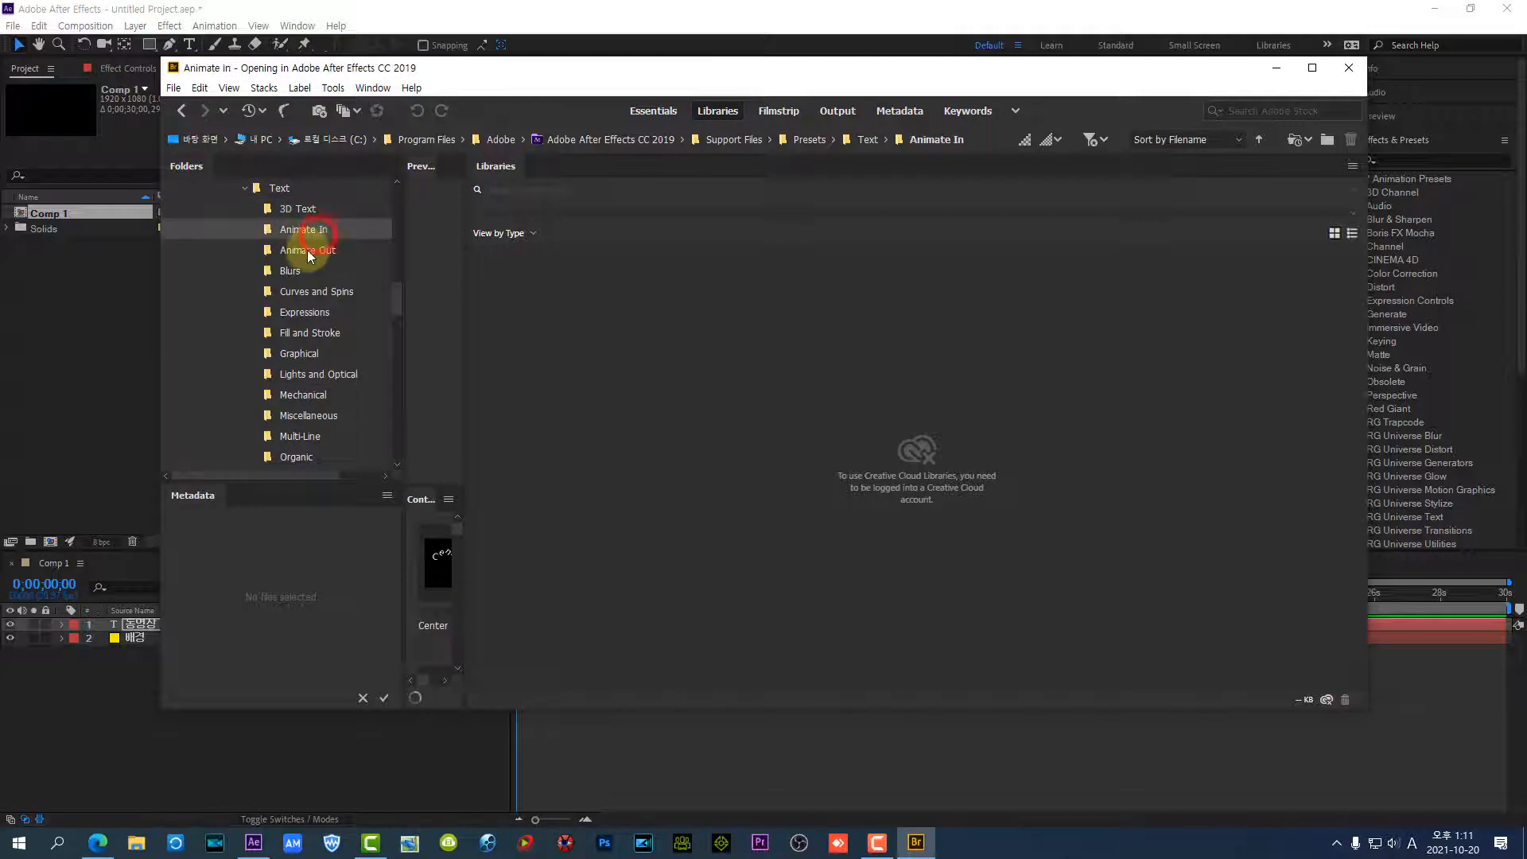
click(306, 251)
click(306, 270)
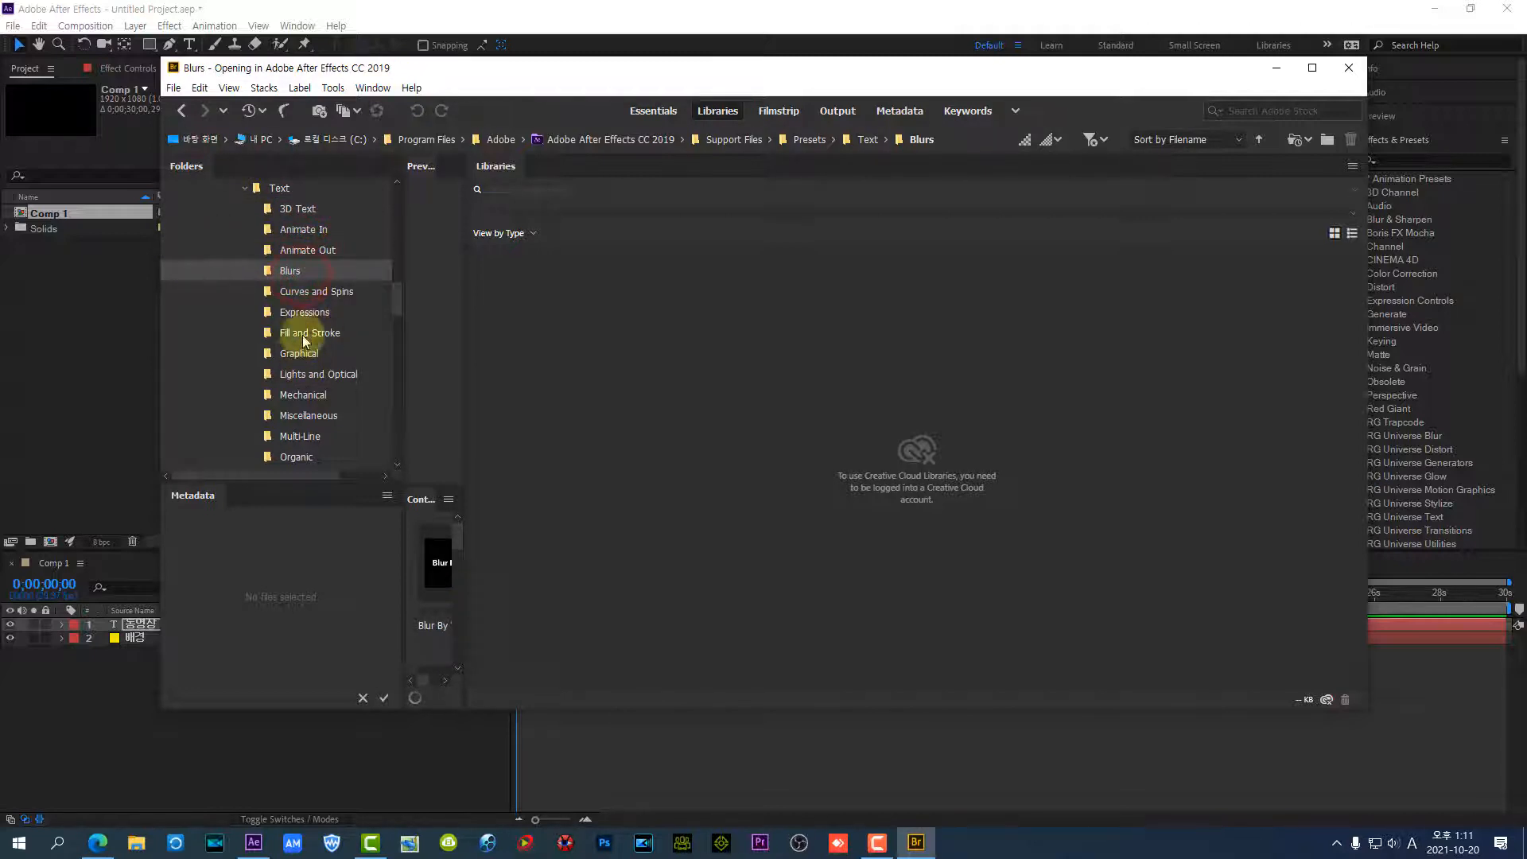
Return to After Effects, move the current time to 0;00;02;01 and select the title text layer
click(1278, 69)
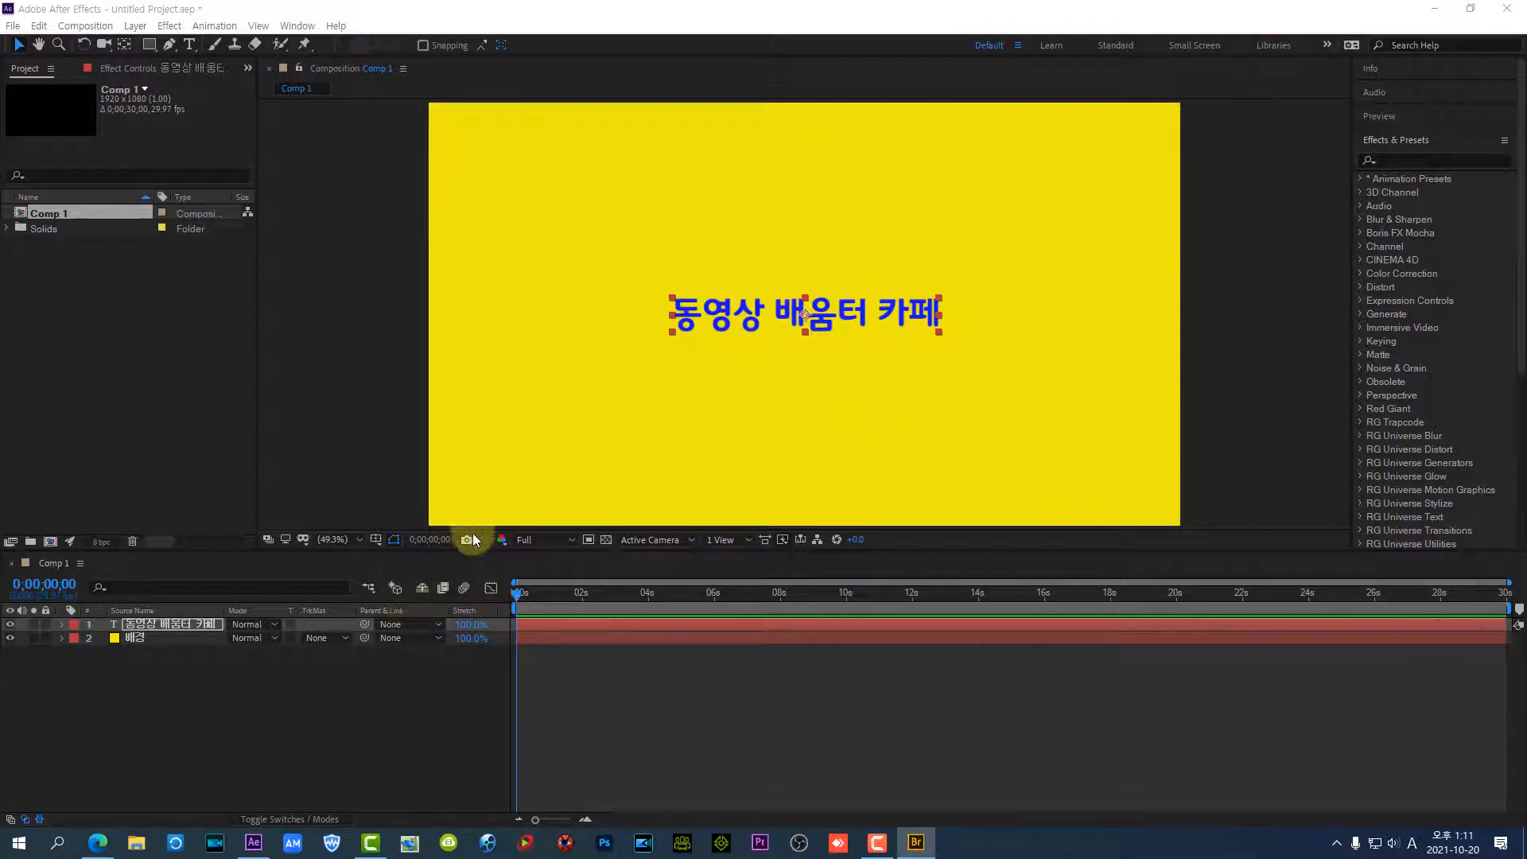
drag(517, 595, 583, 604)
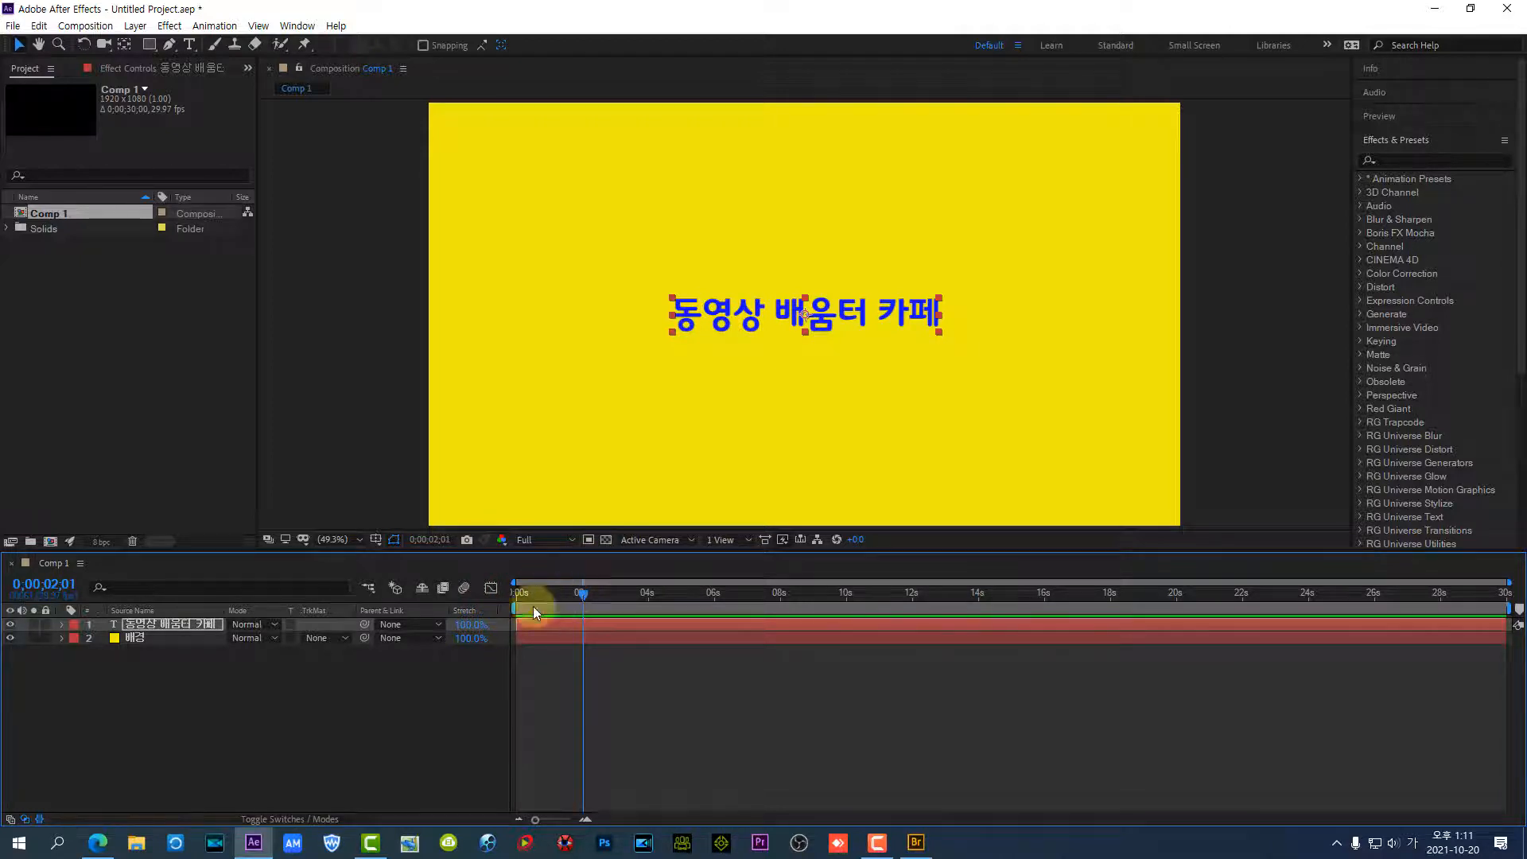
click(160, 627)
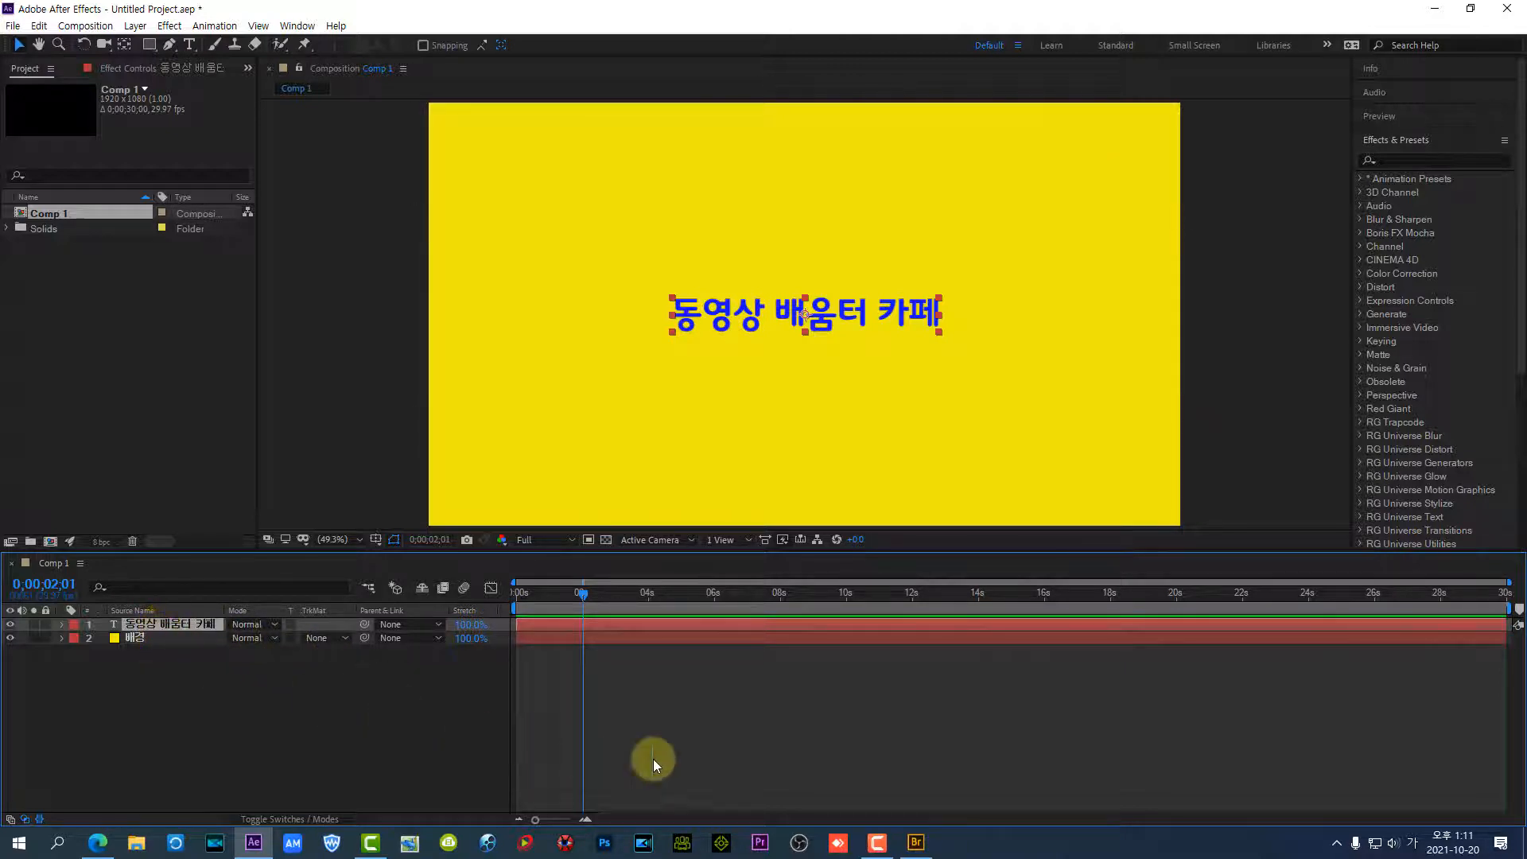
Switch to Adobe Bridge, maximize its window, widen the preview area and preview the Blur By Word and Bullet Train presets
click(916, 845)
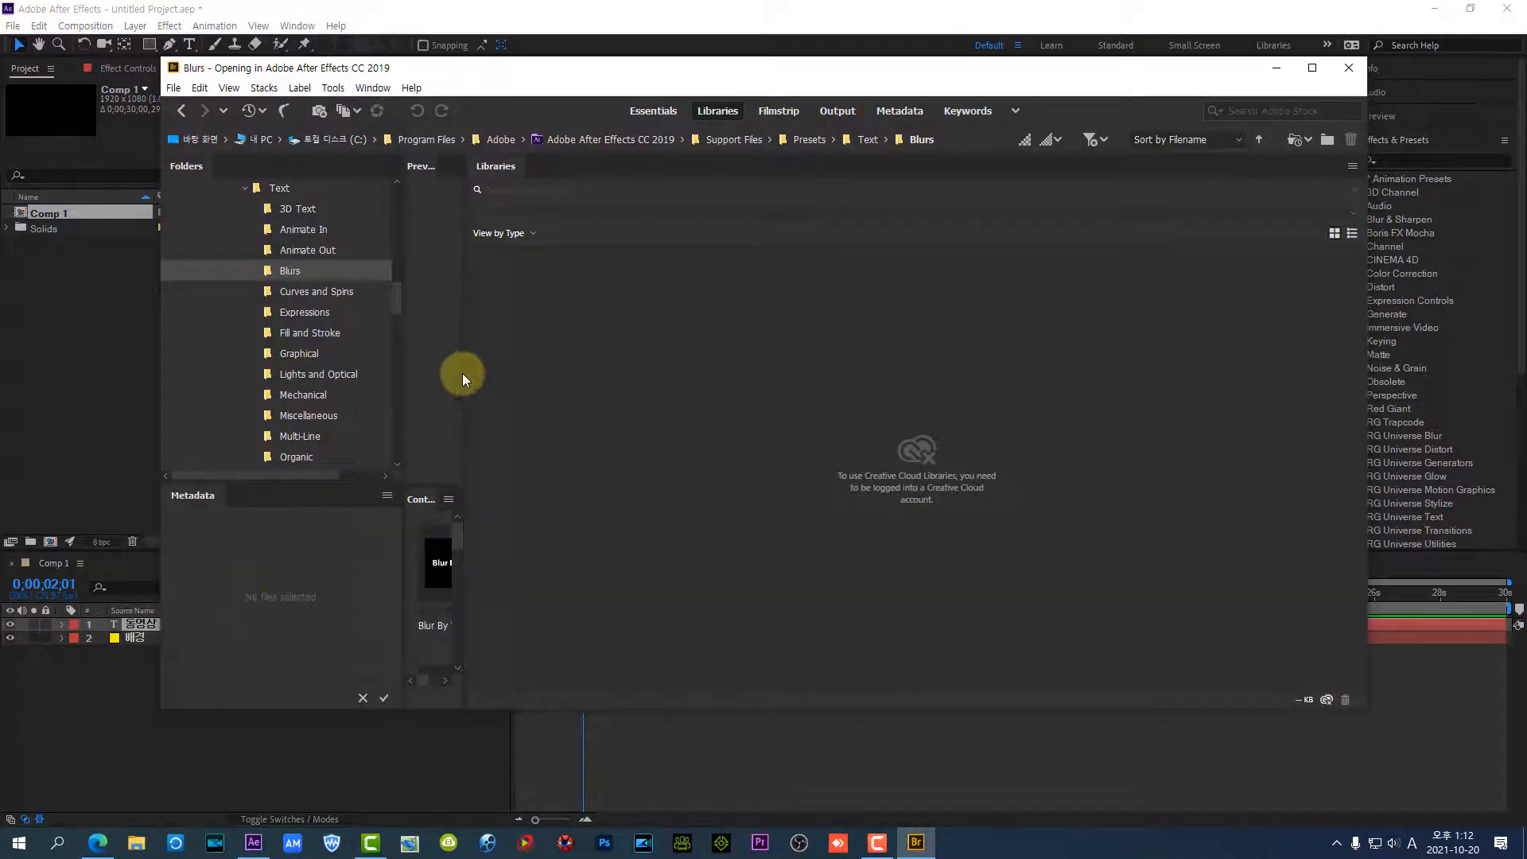
click(1312, 67)
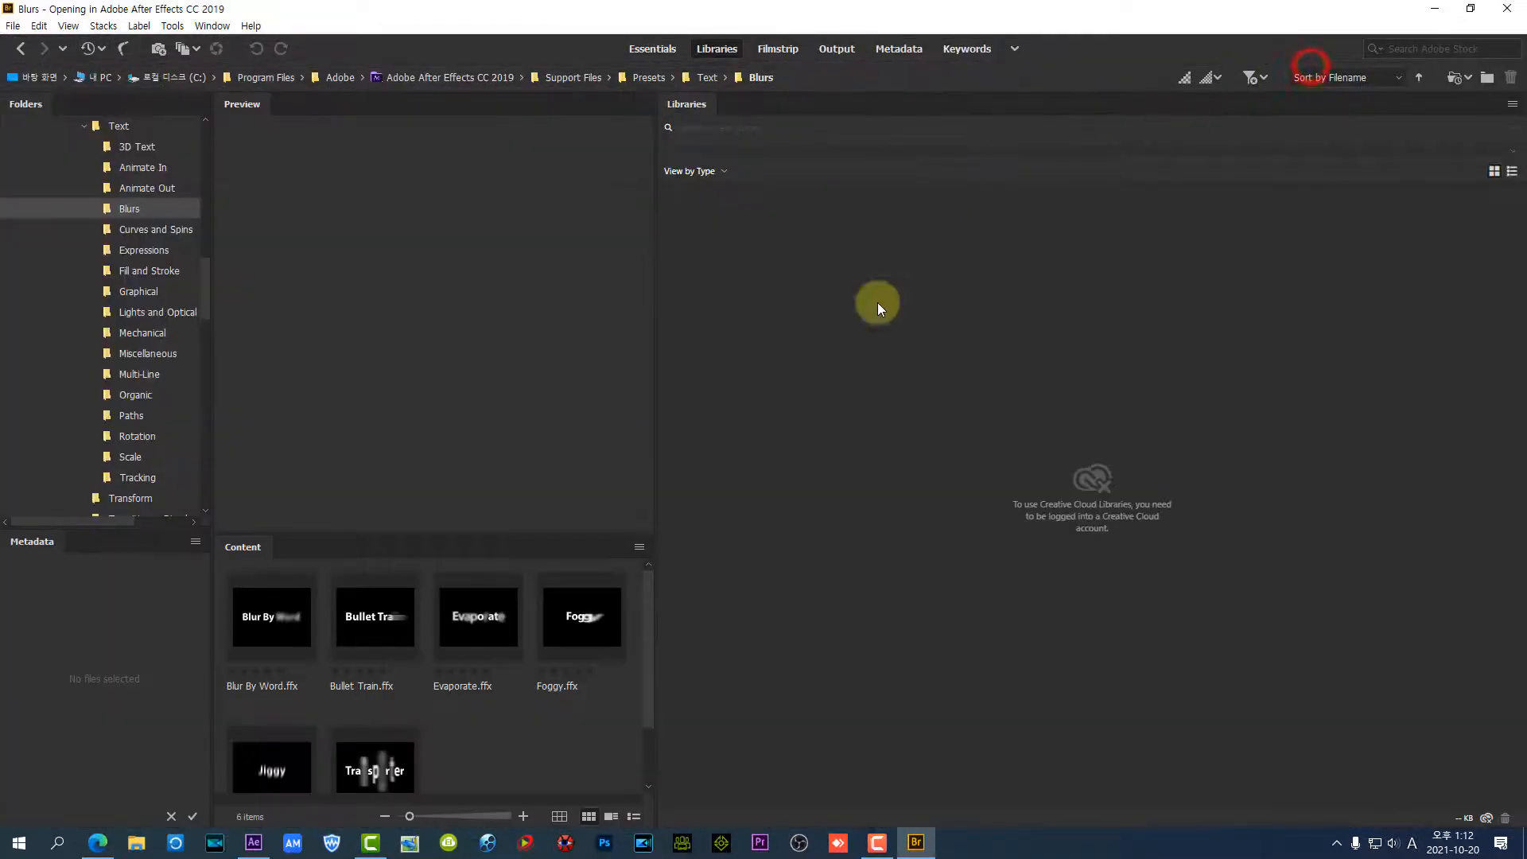
click(266, 617)
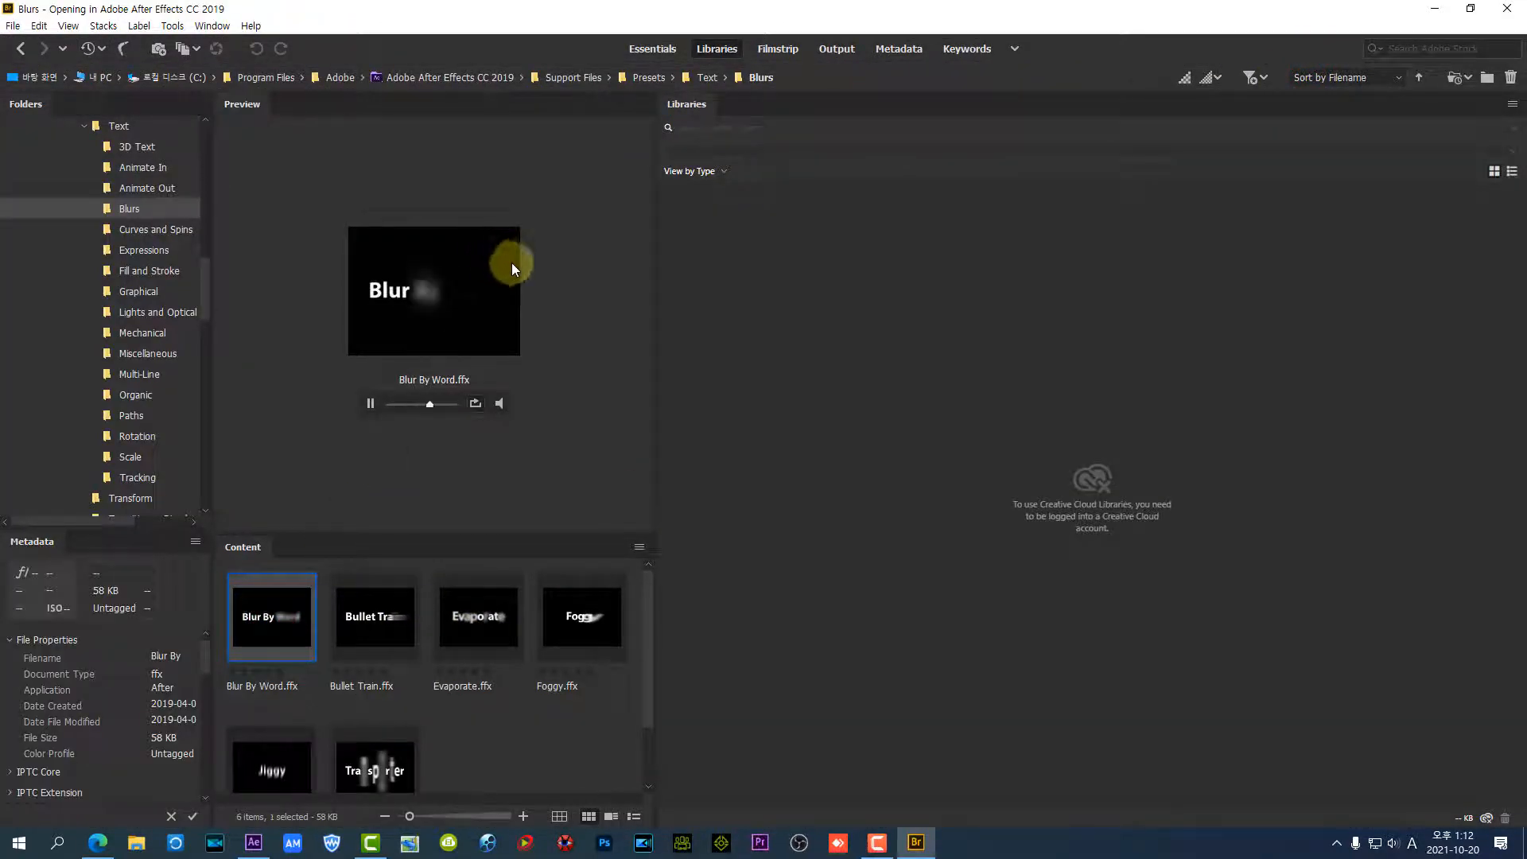
drag(656, 244, 1023, 269)
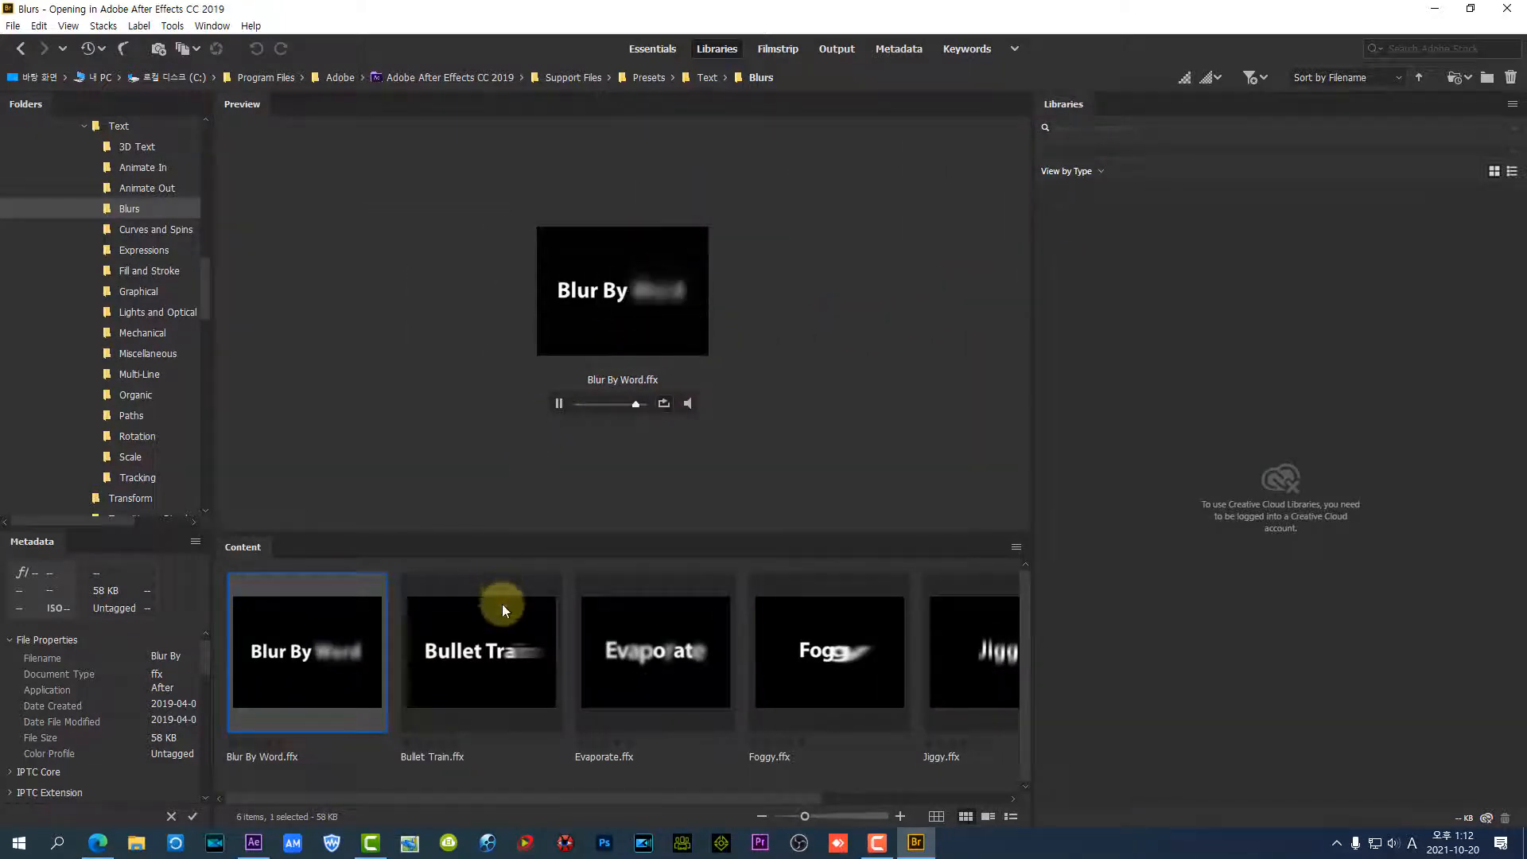
click(475, 644)
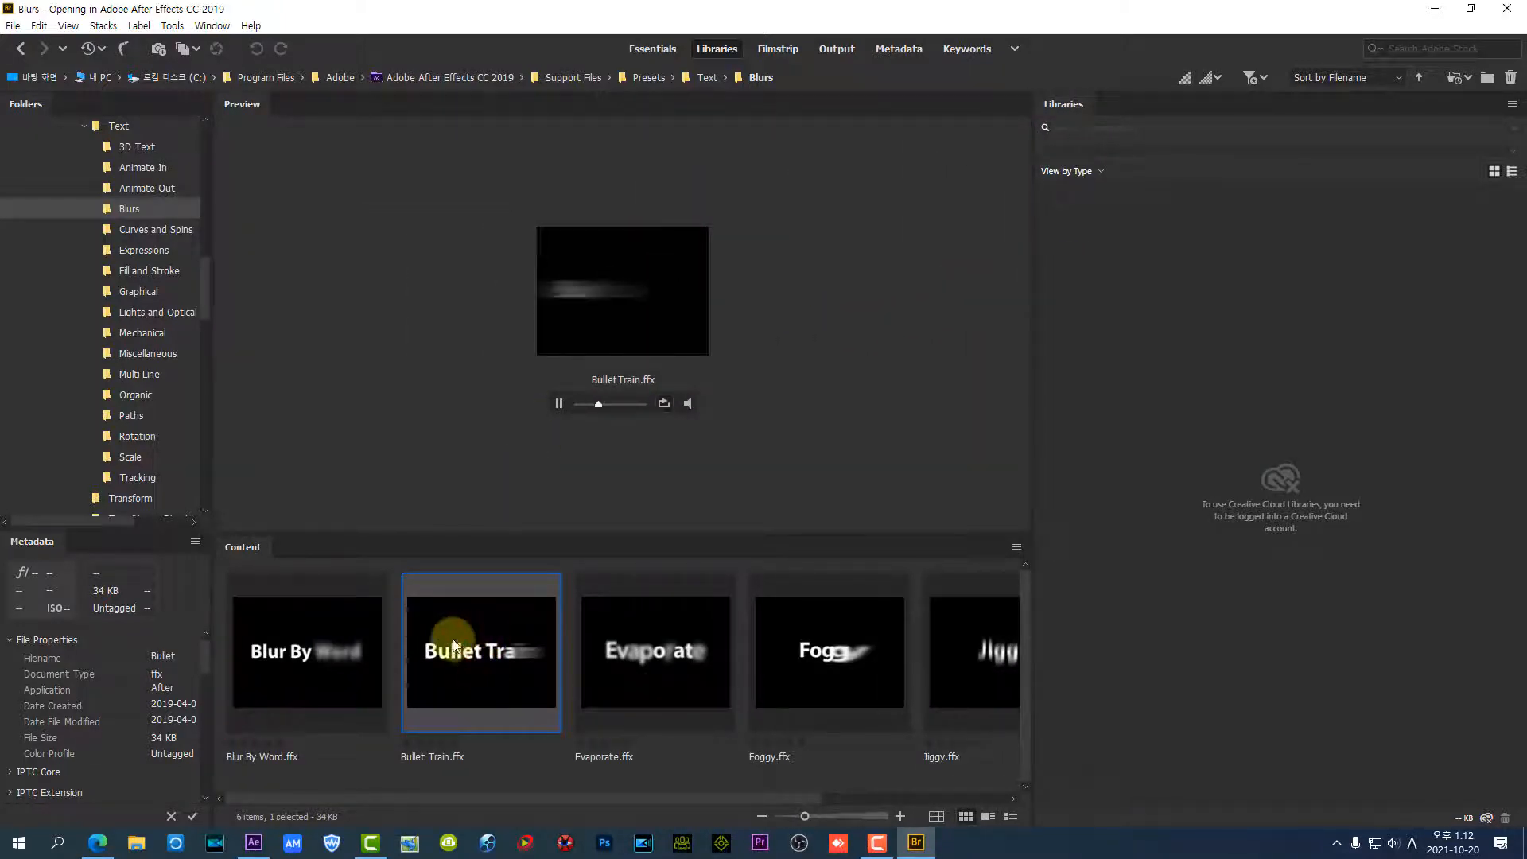
Look through the Text preset subfolders, including 3D Text, Animate In, Animate Out, Blurs, Expressions, Fill and Stroke, Graphical, Lights and Optical, and Mechanical
click(140, 146)
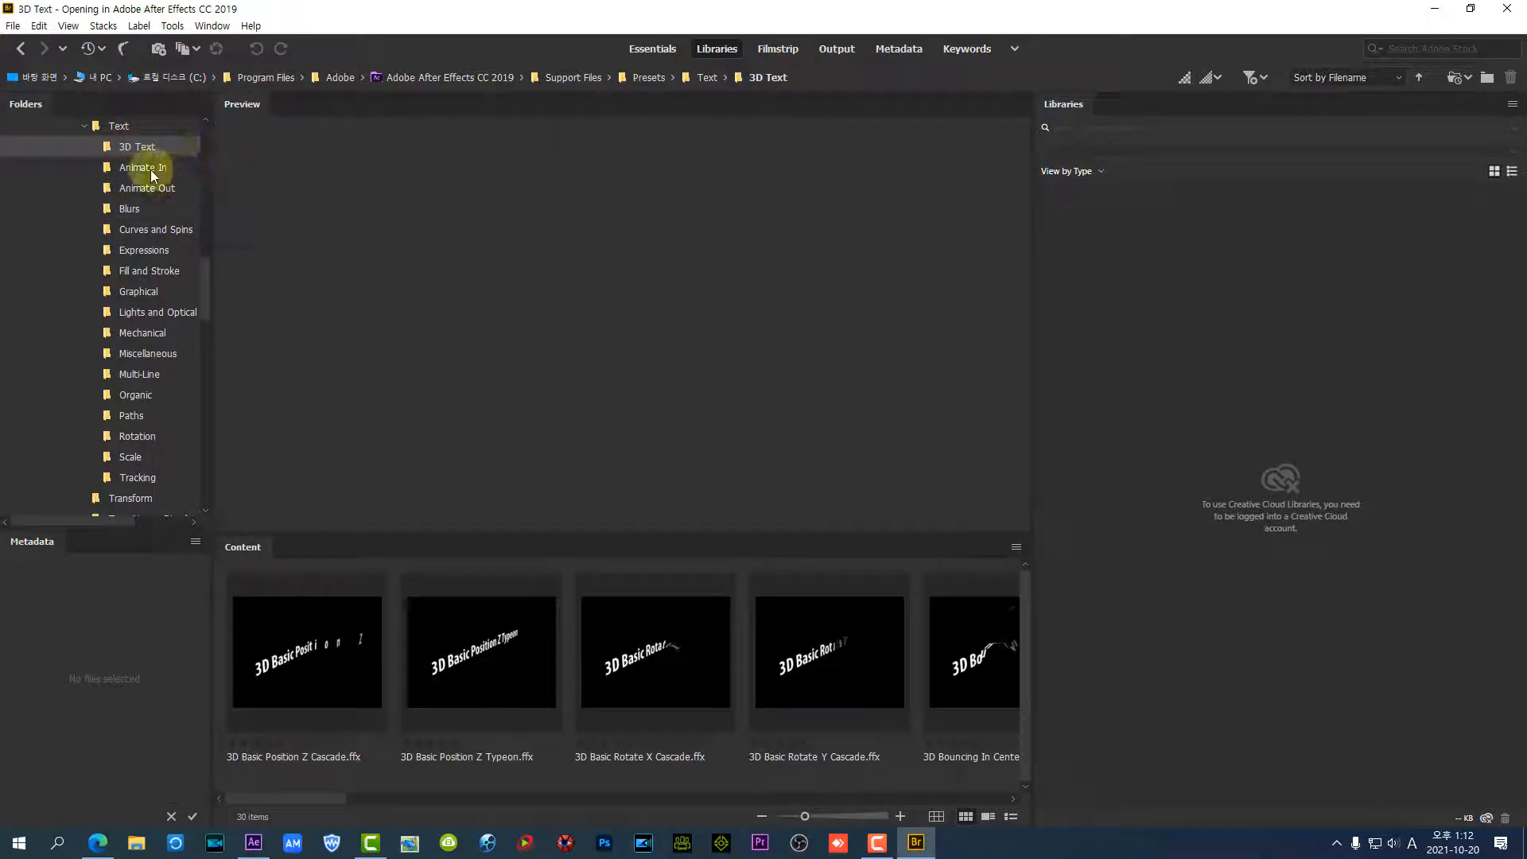
click(148, 167)
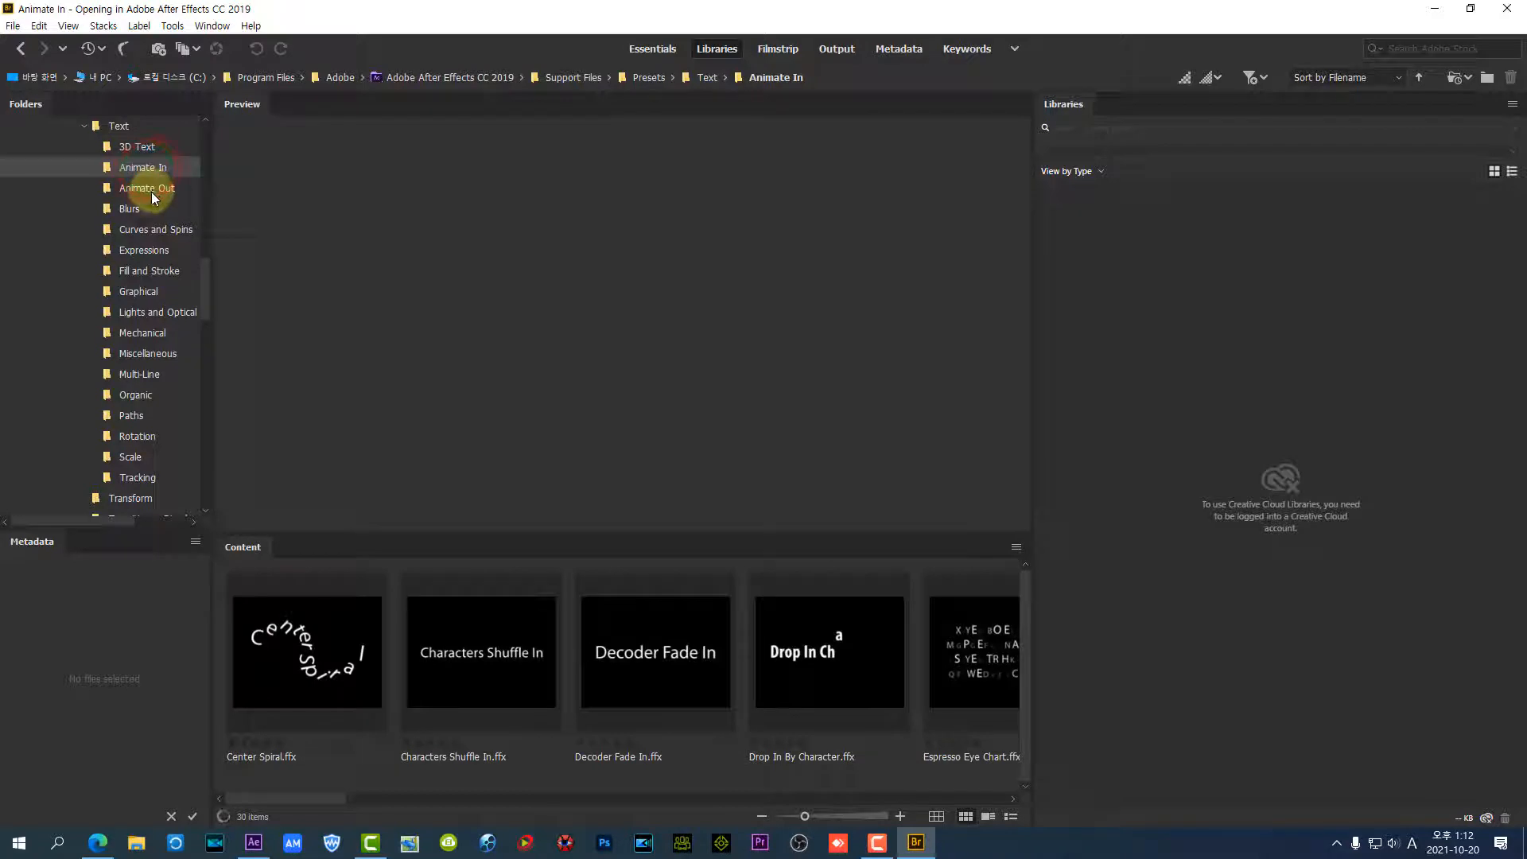
click(153, 191)
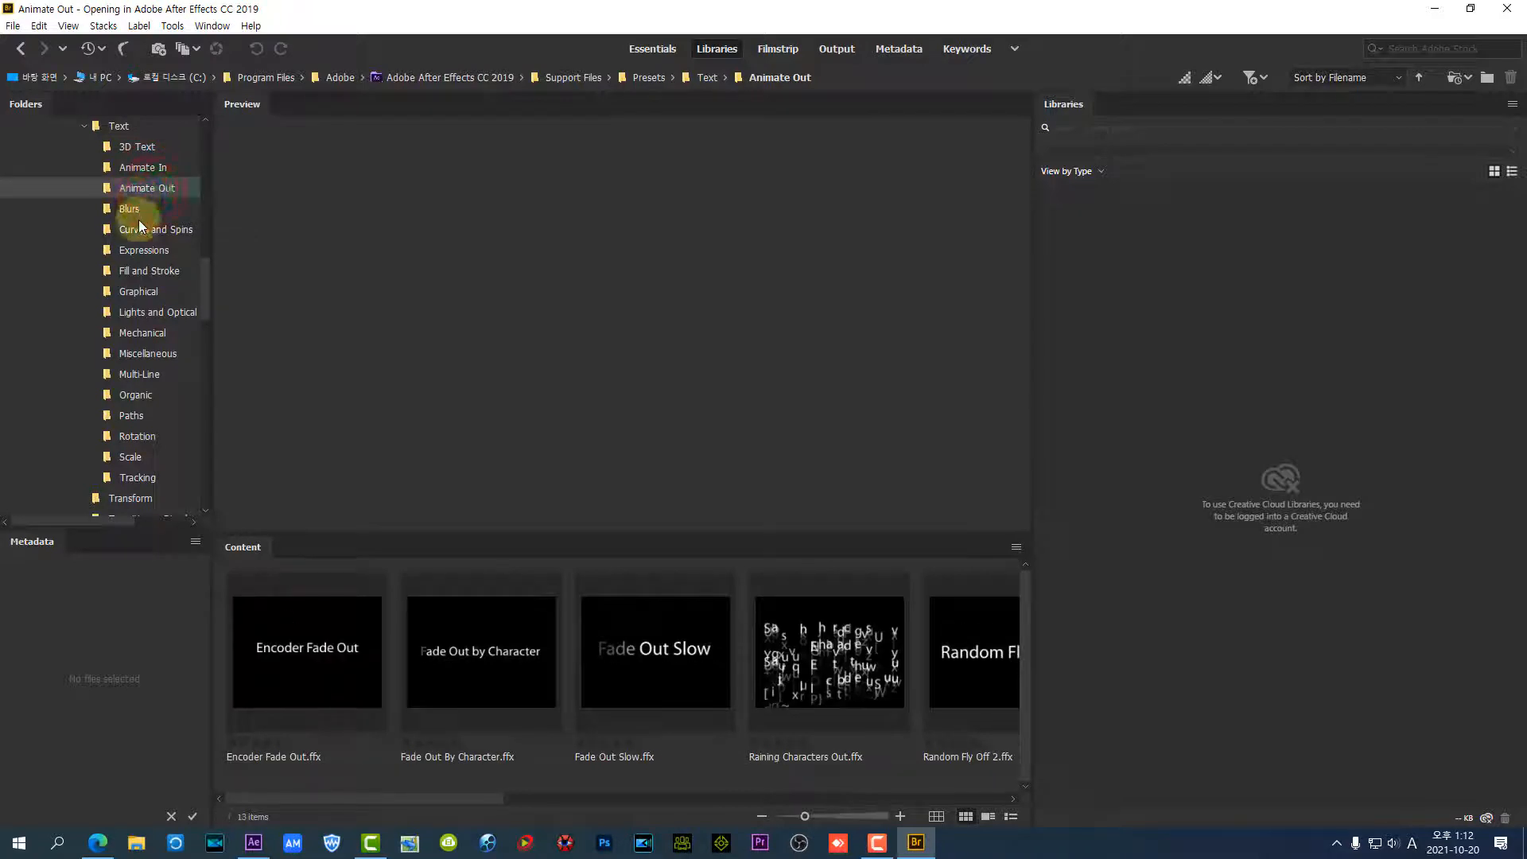
click(142, 213)
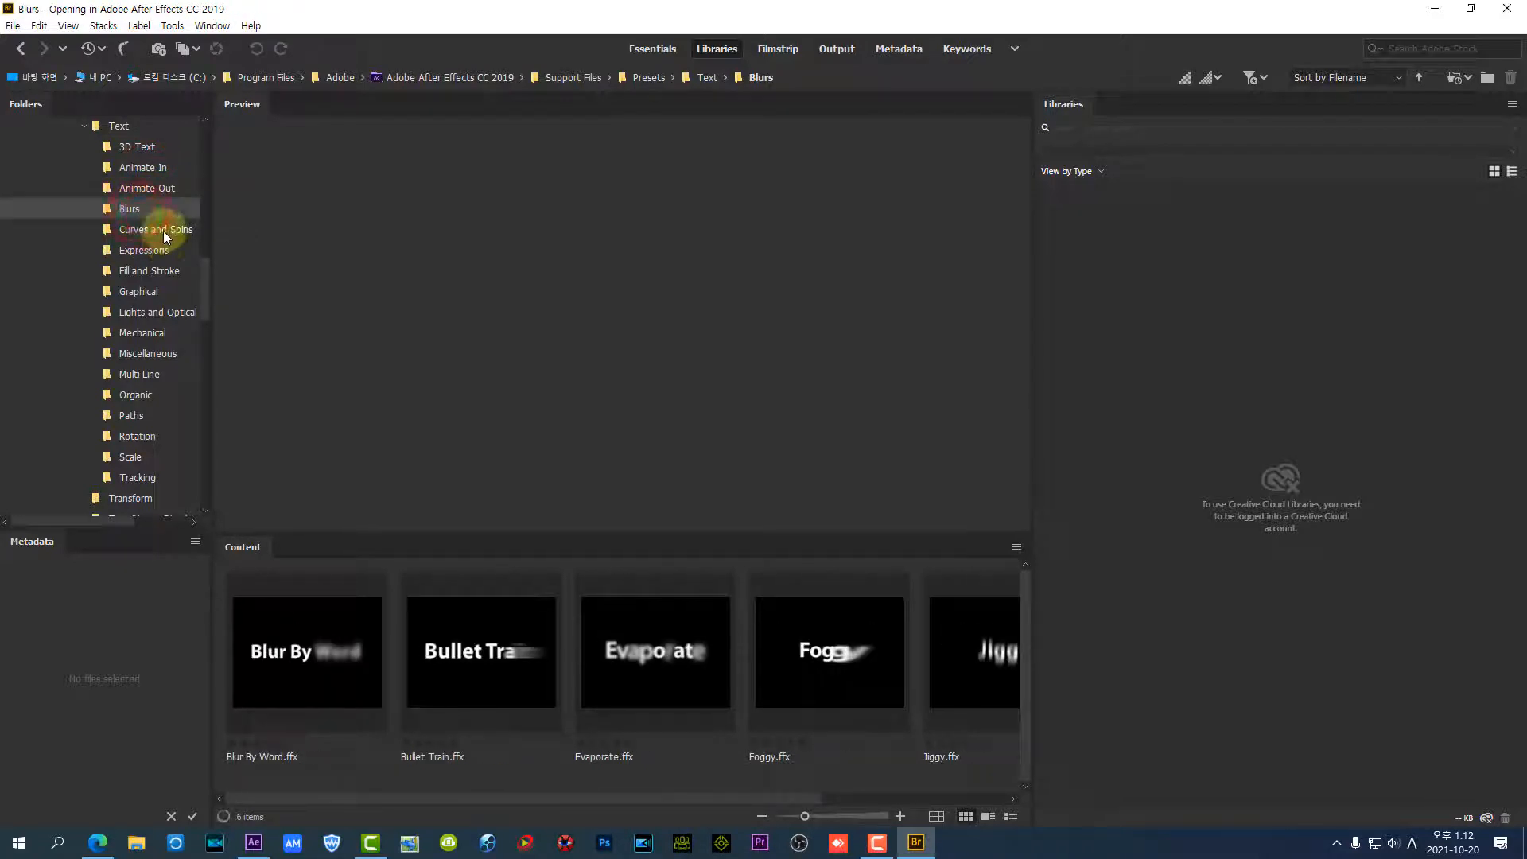
click(154, 249)
click(155, 270)
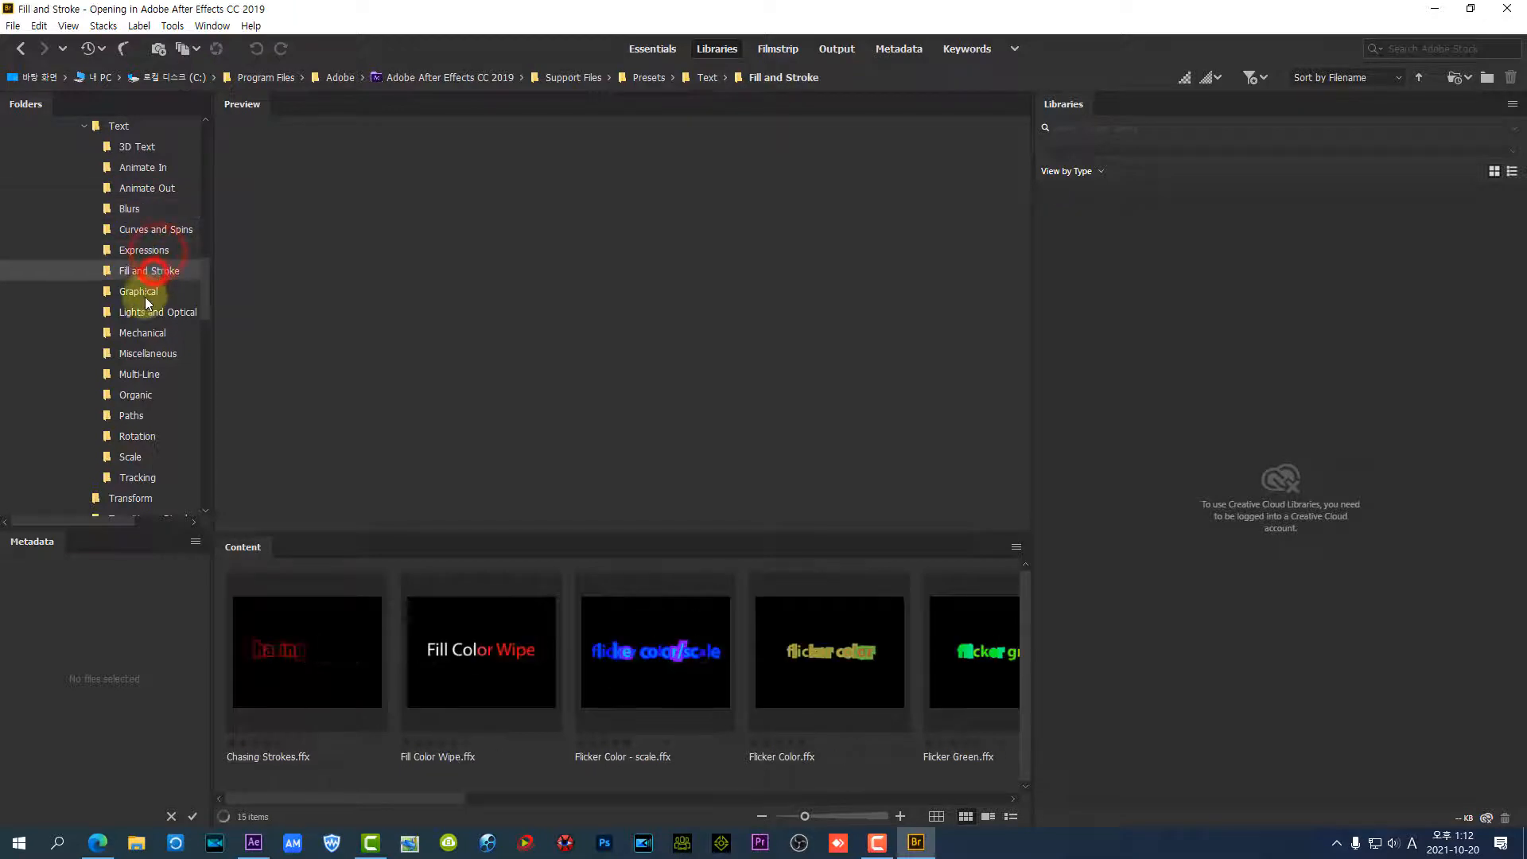
click(145, 293)
click(148, 315)
click(144, 333)
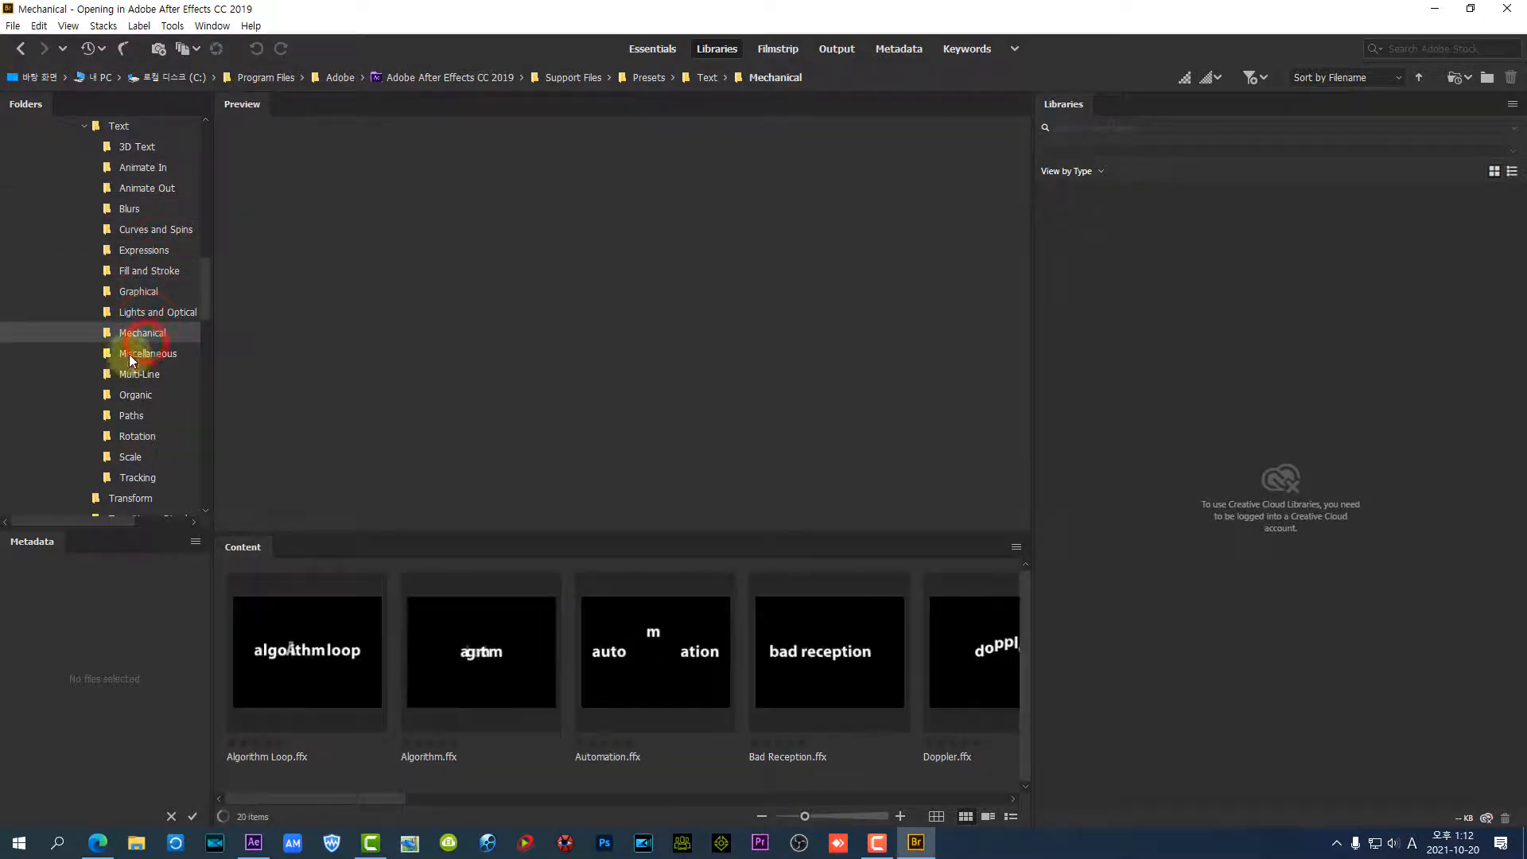
Preview 3D Basic Position Z Cascade from the 3D Text presets, plus Characters Shuffle In and Decoder Fade In from Animate In
click(148, 145)
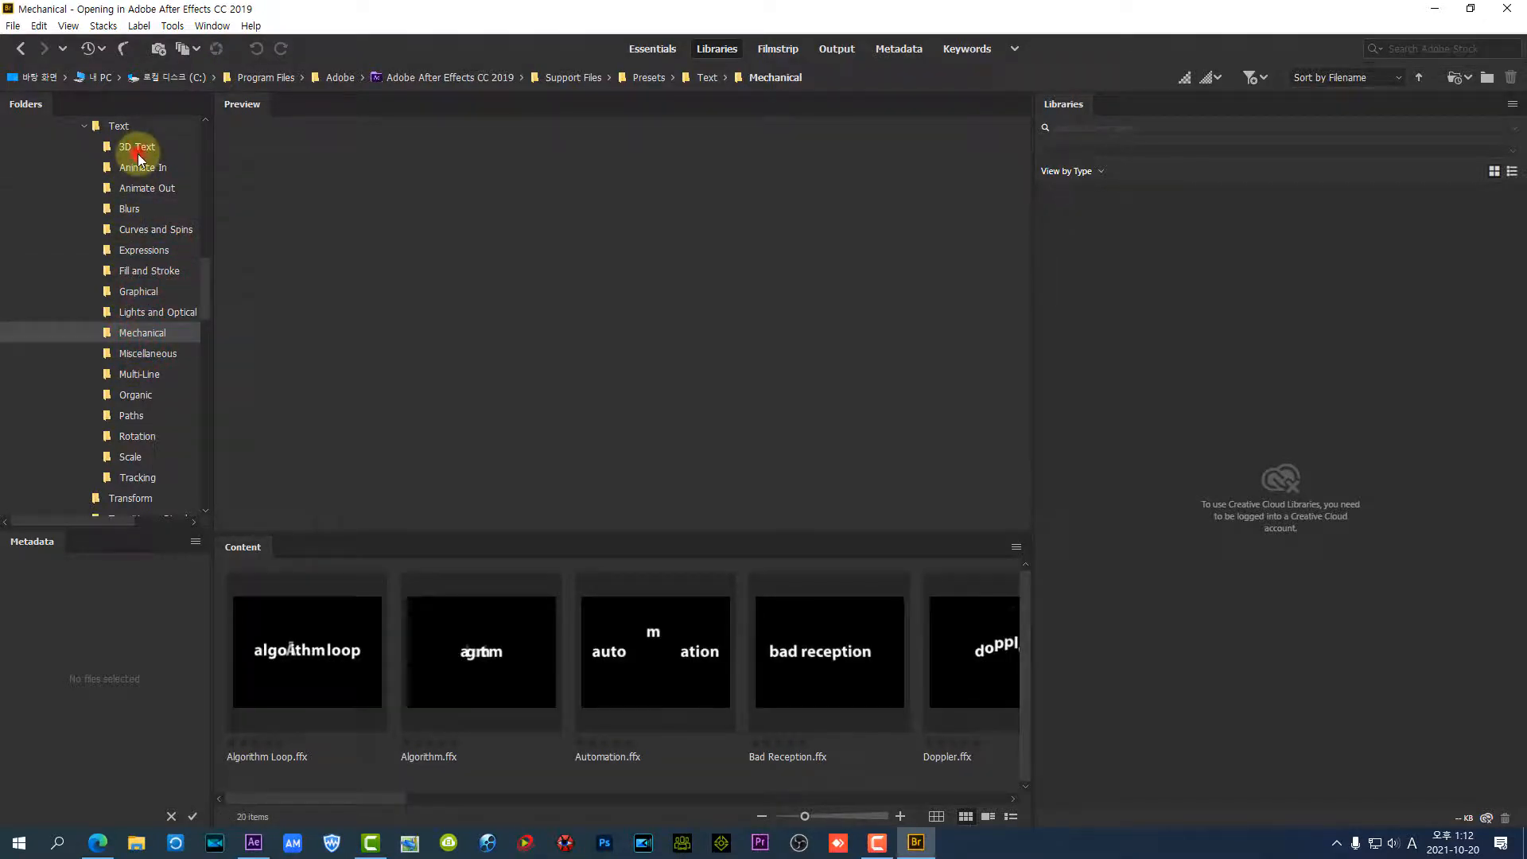
click(341, 632)
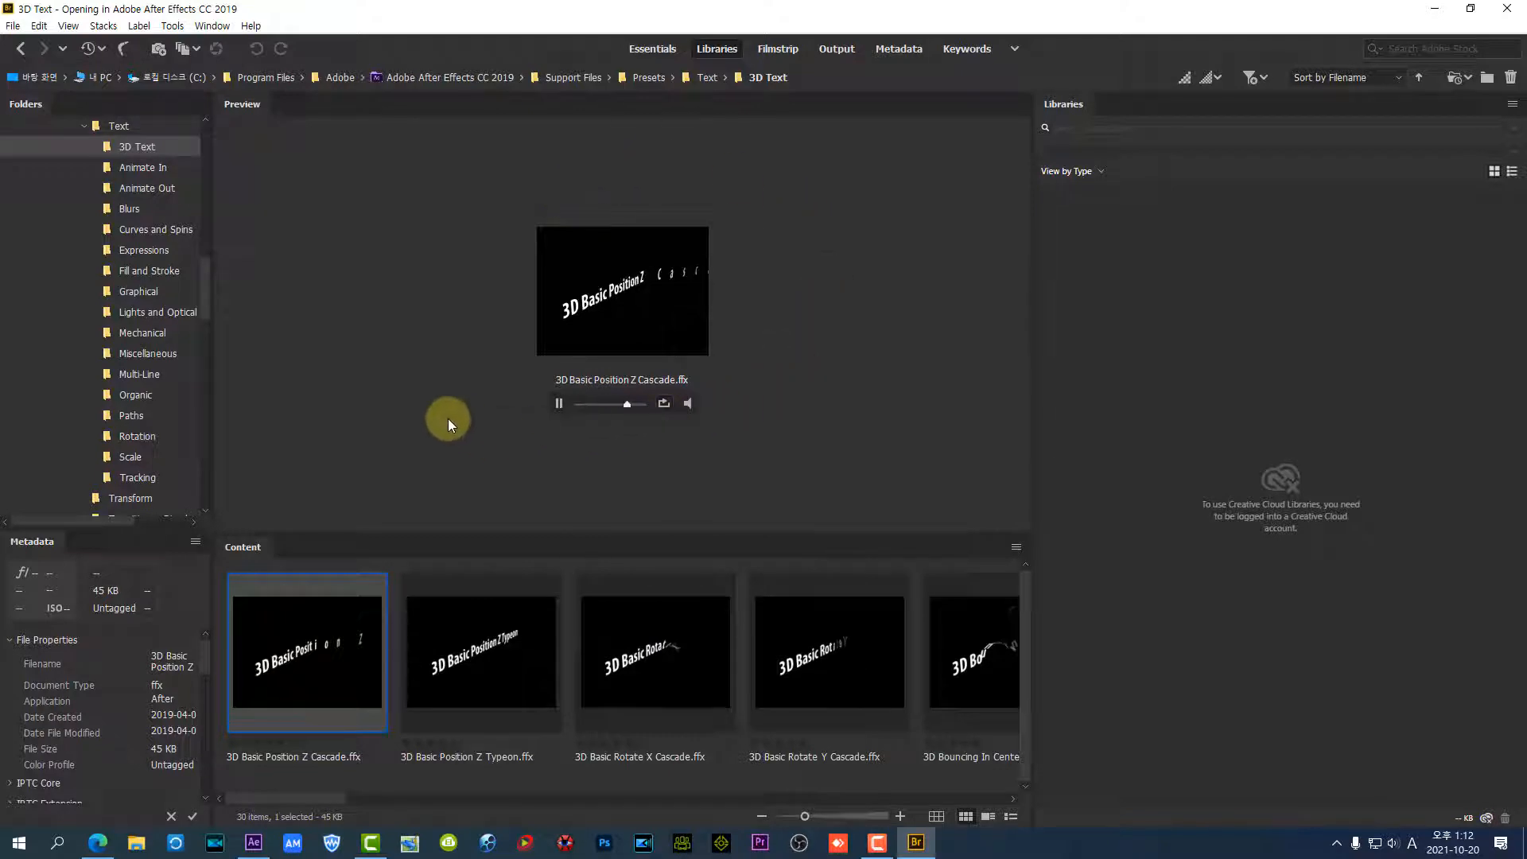
click(157, 169)
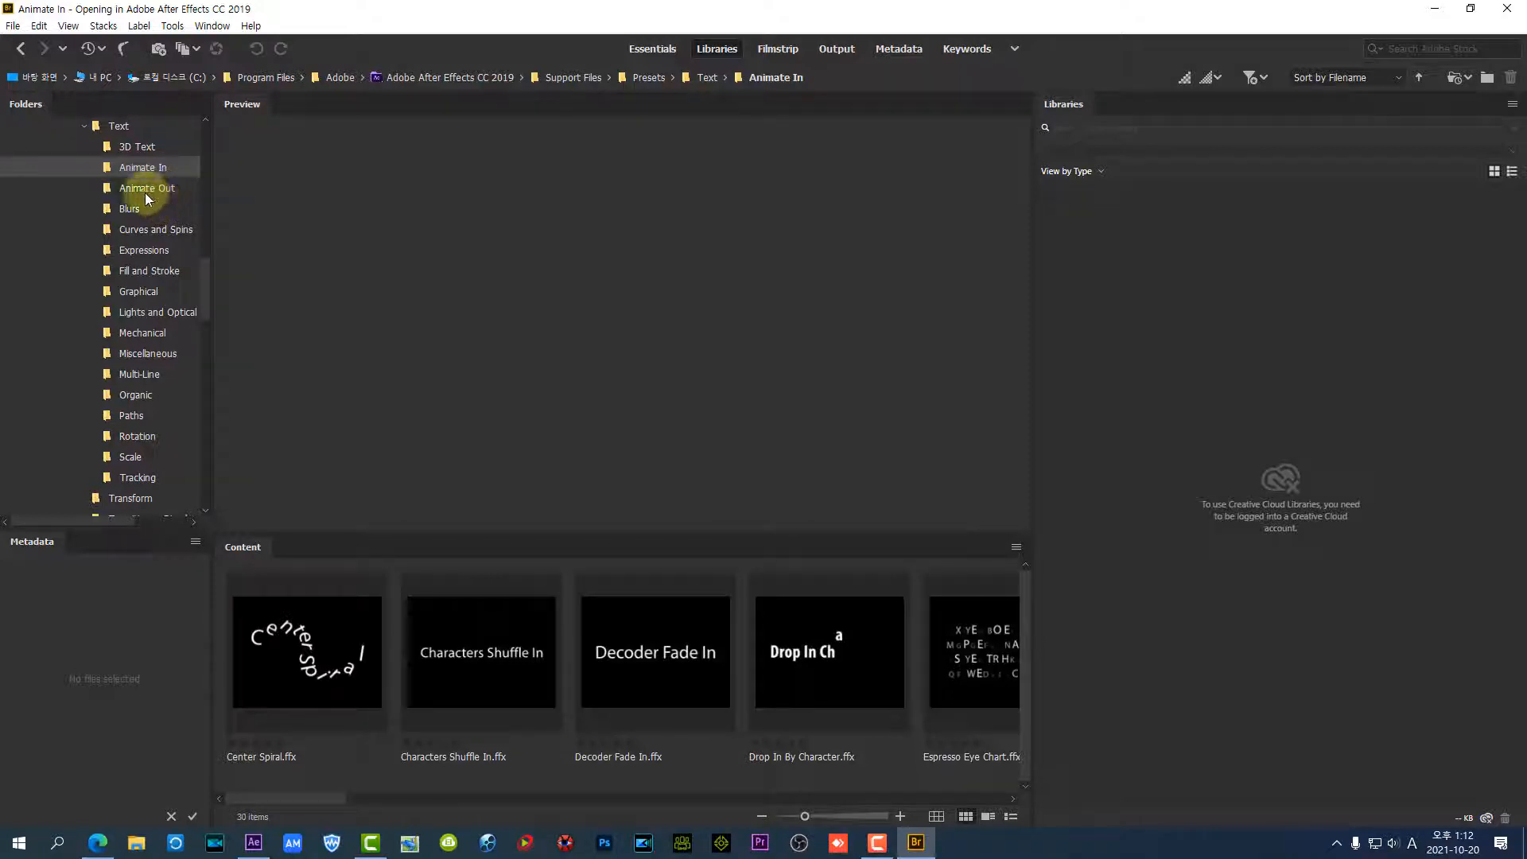
click(146, 191)
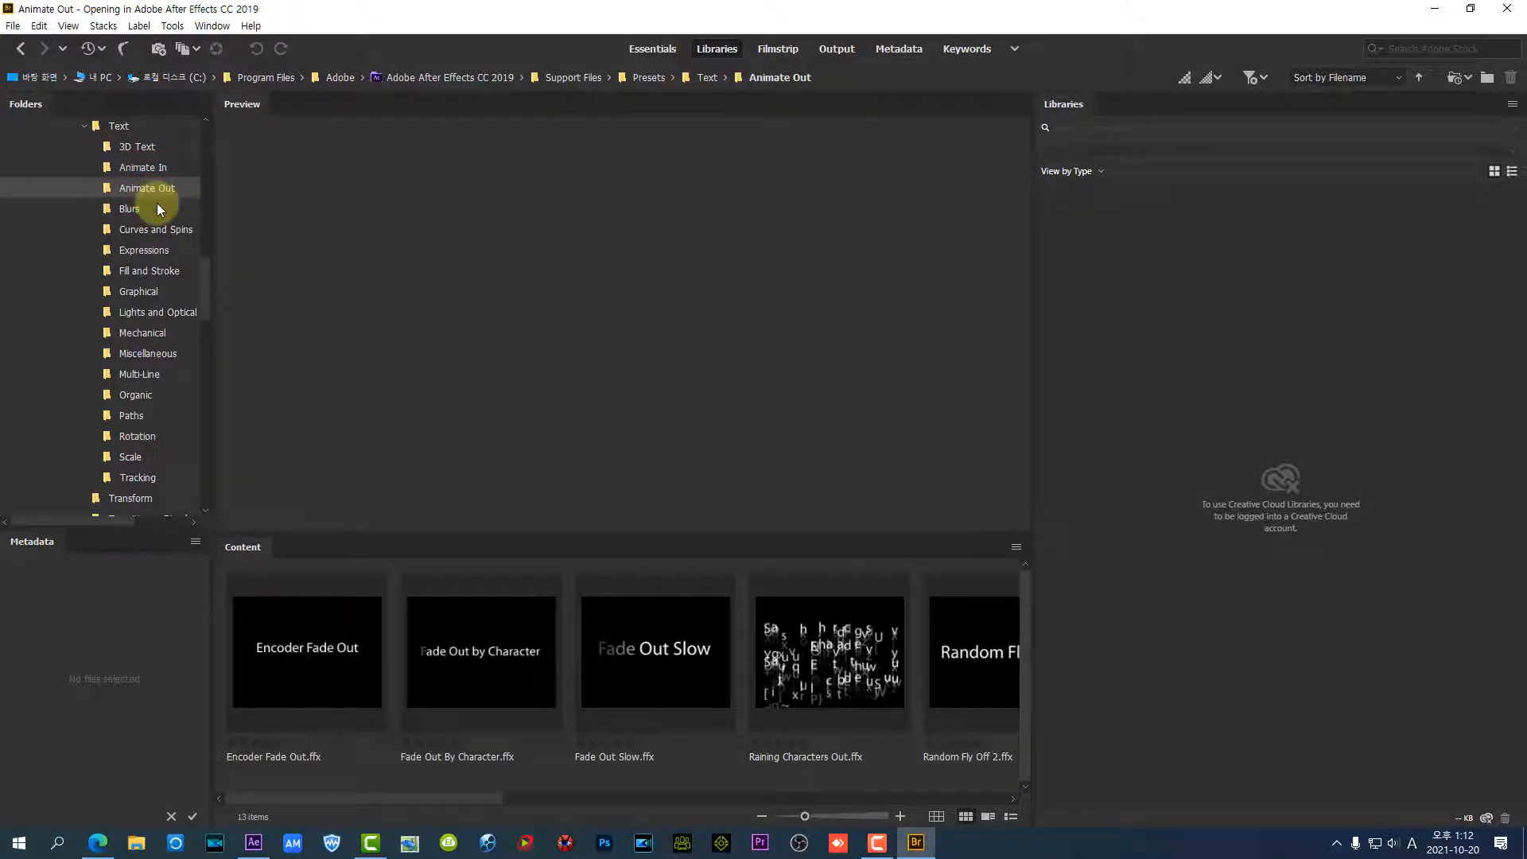
click(143, 167)
click(486, 665)
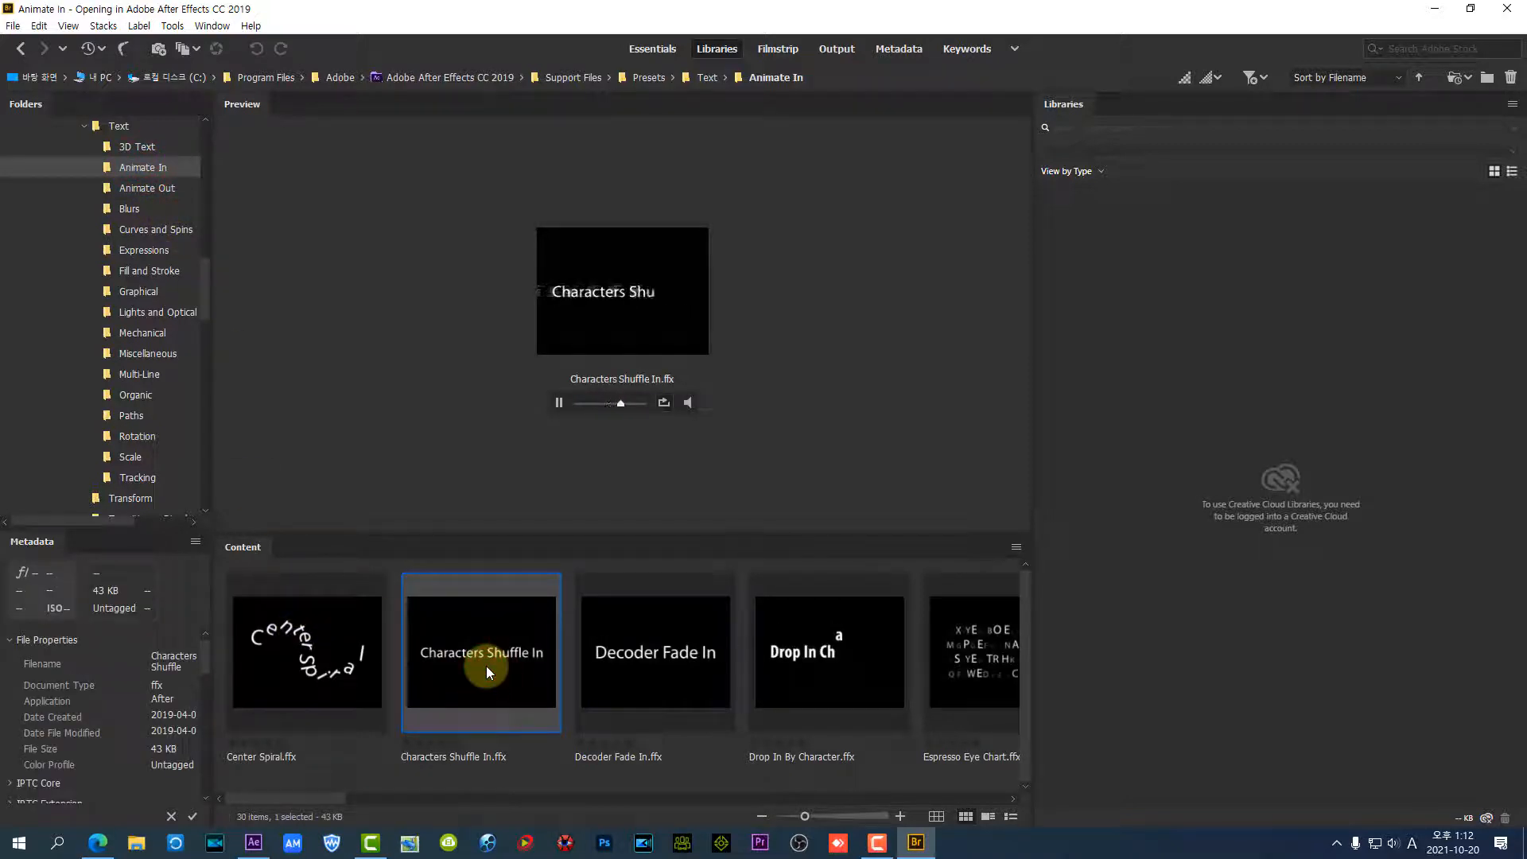
click(643, 641)
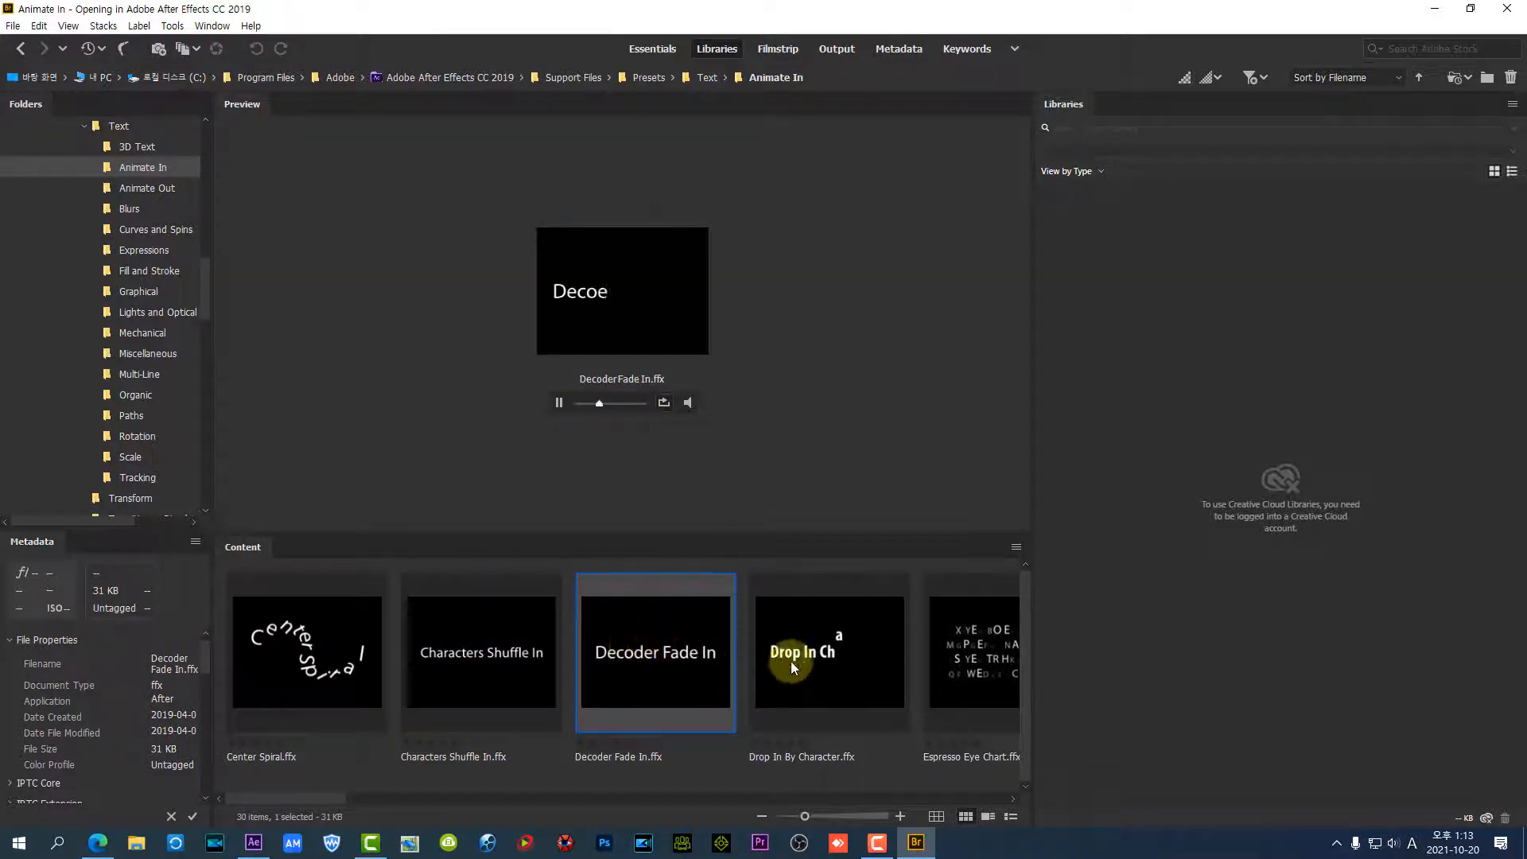
Preview the Drop In By Character preset, apply it to the title text layer and switch back to After Effects
click(828, 651)
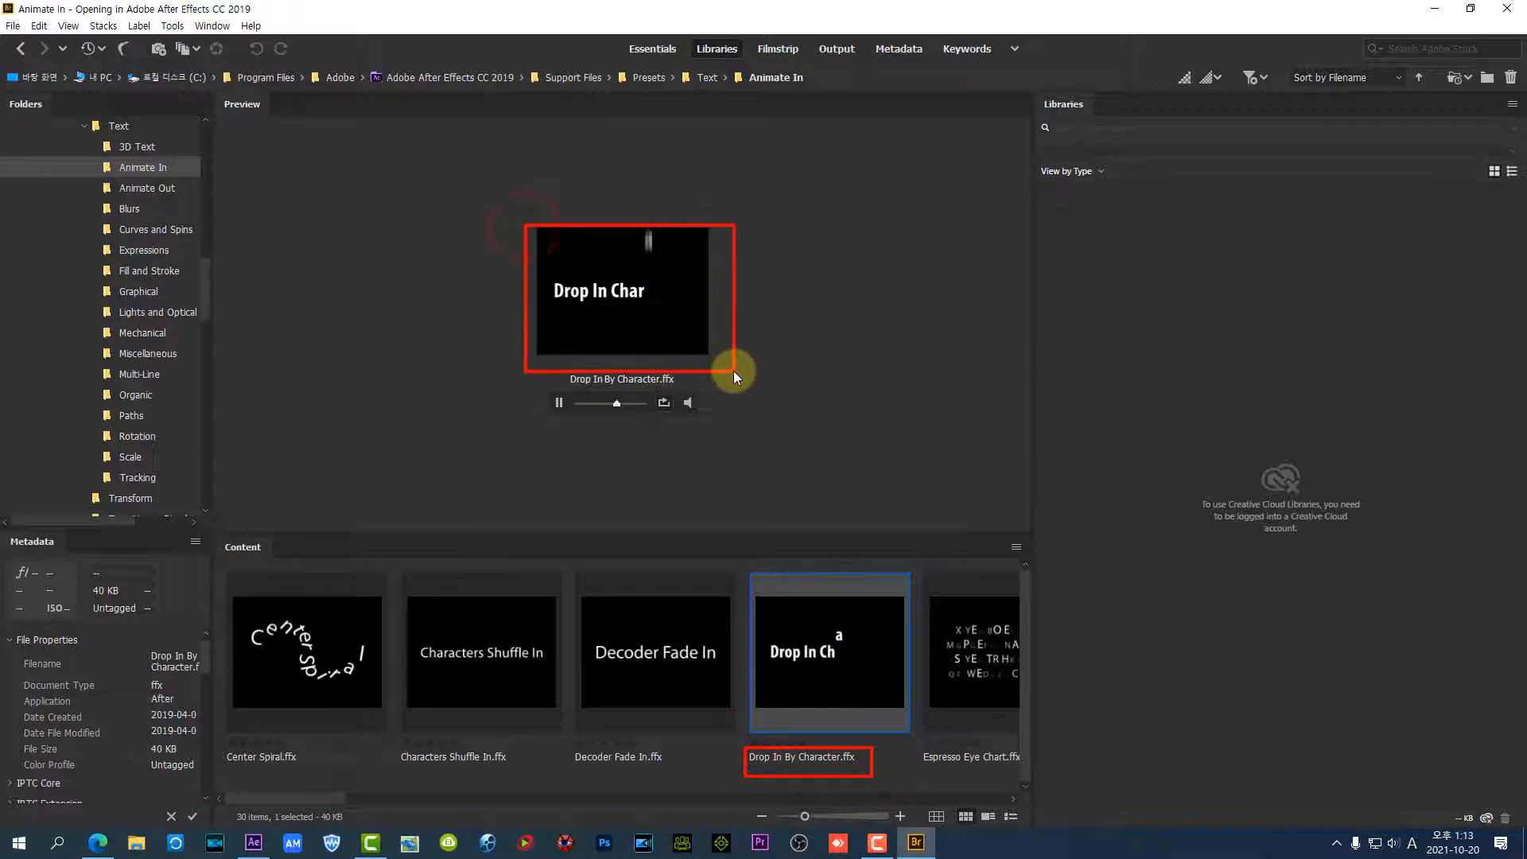
click(813, 658)
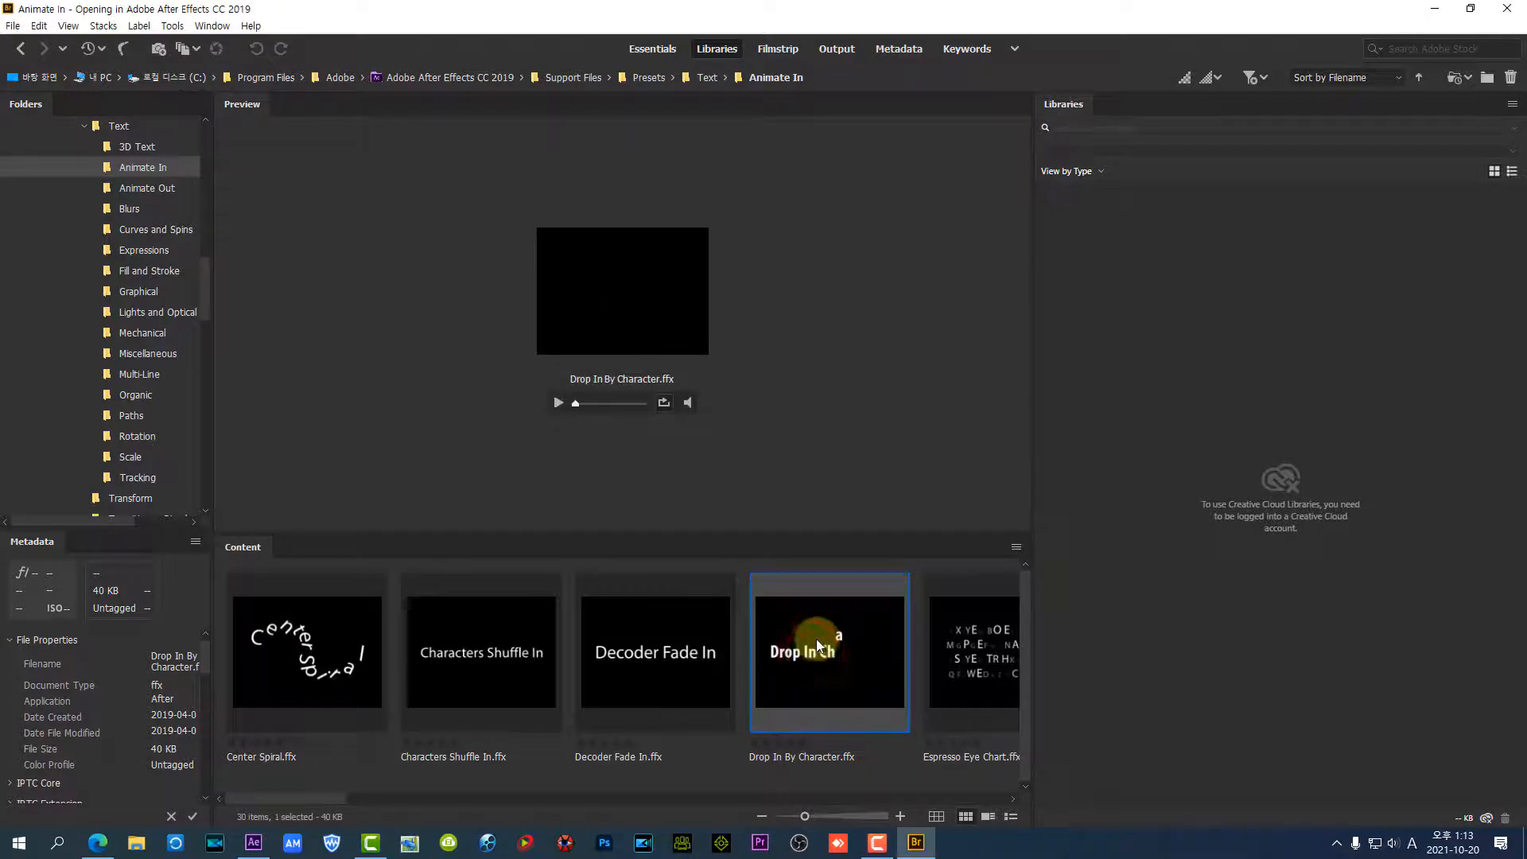
click(824, 657)
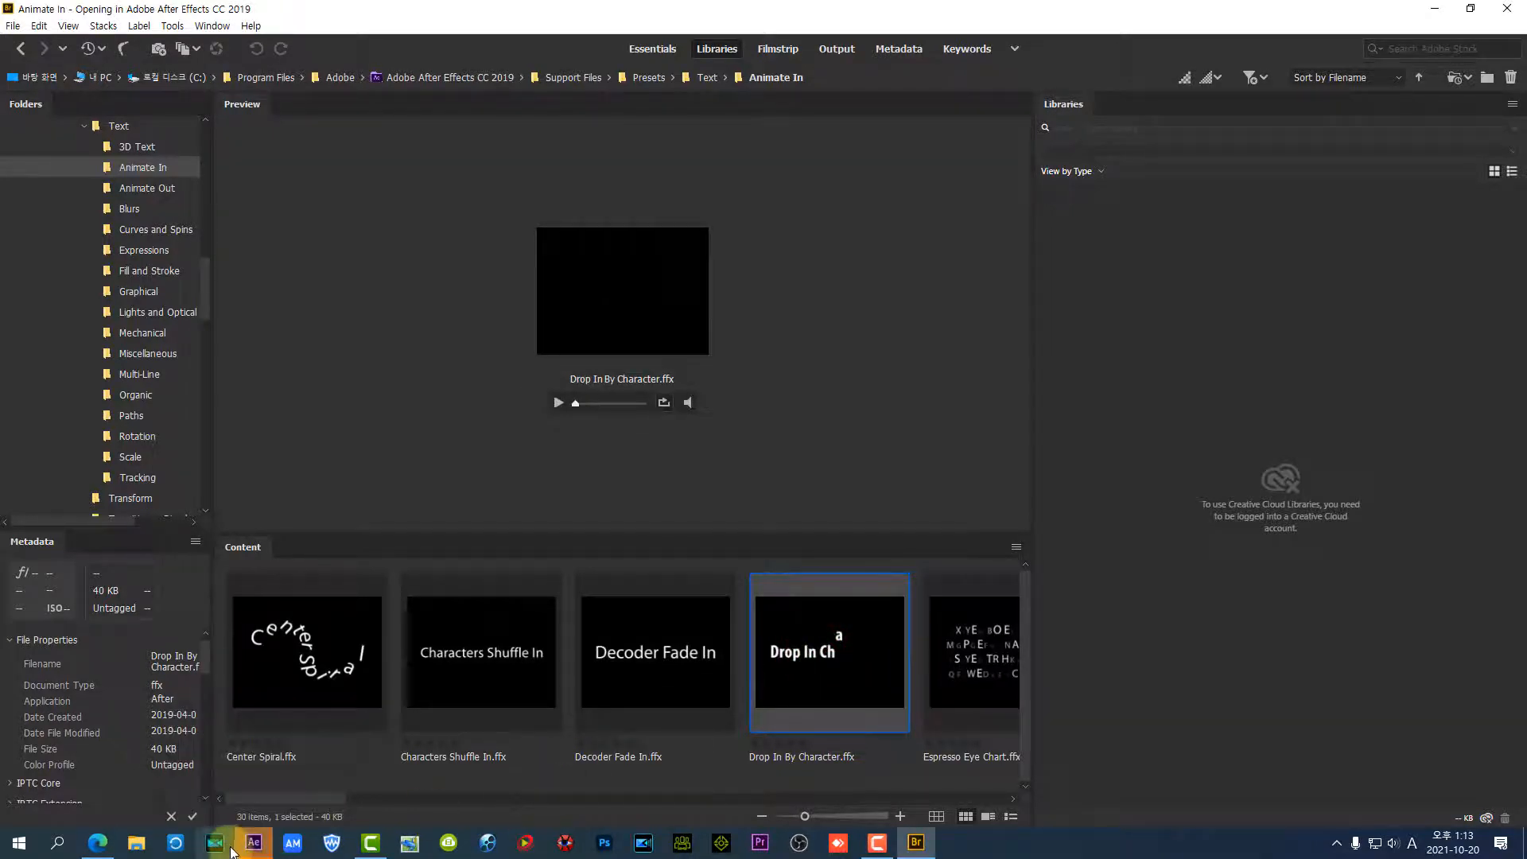
key(ctrl+d)
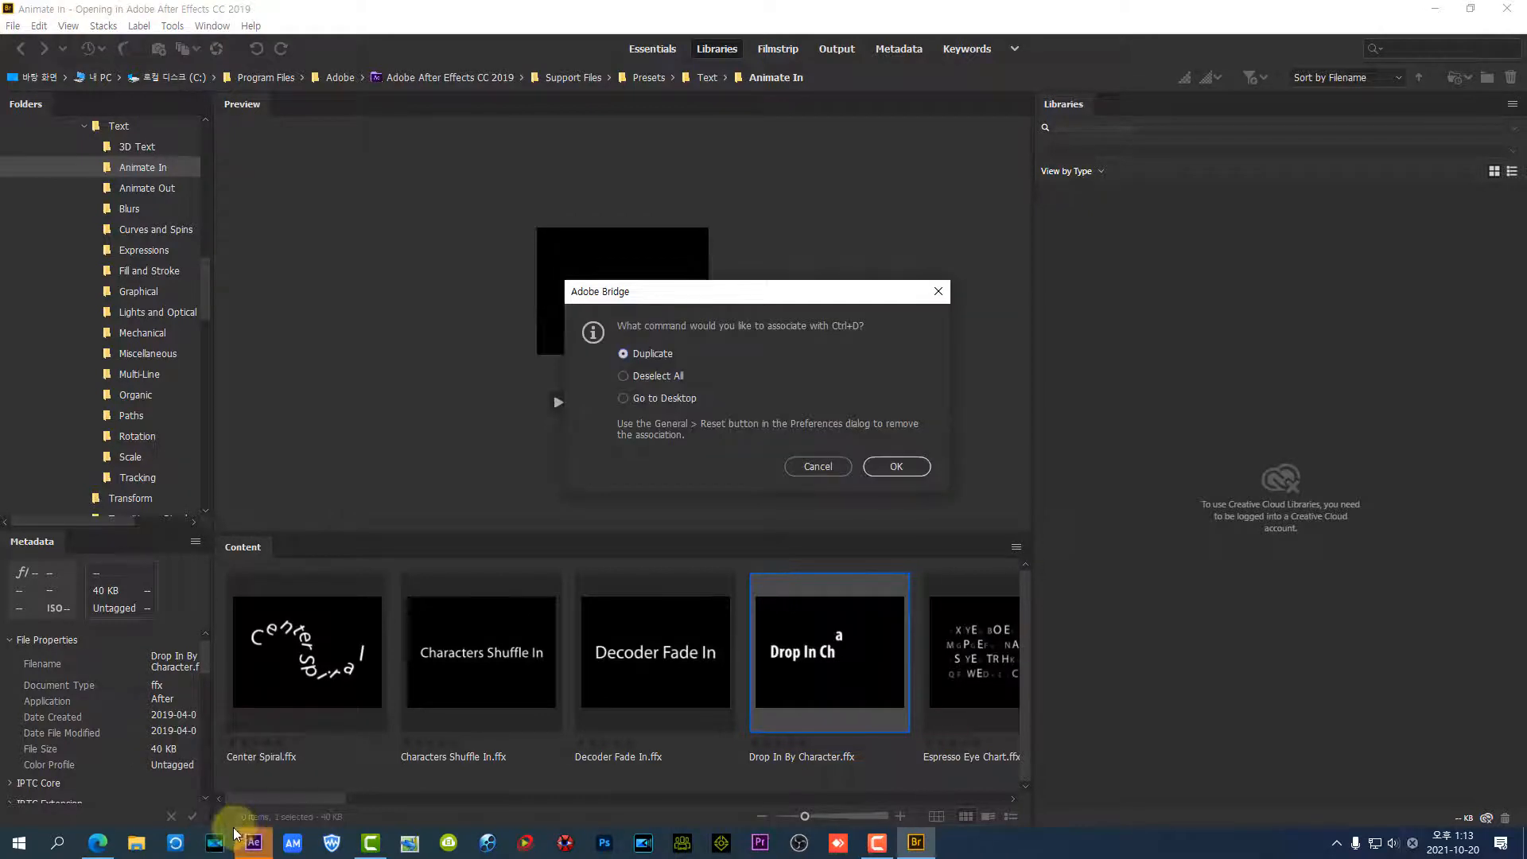
click(938, 291)
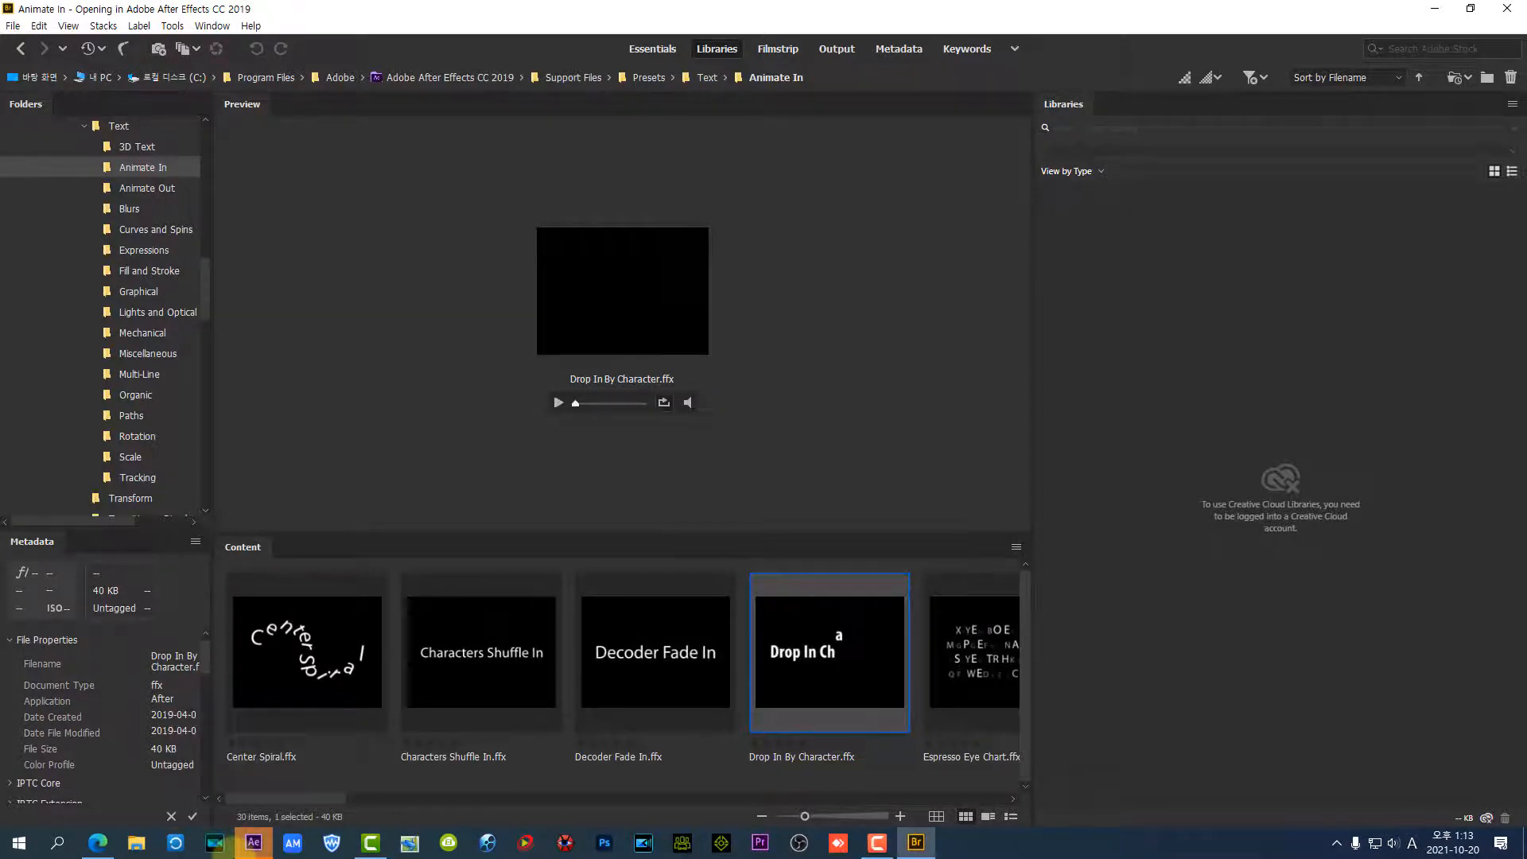
drag(228, 818, 270, 858)
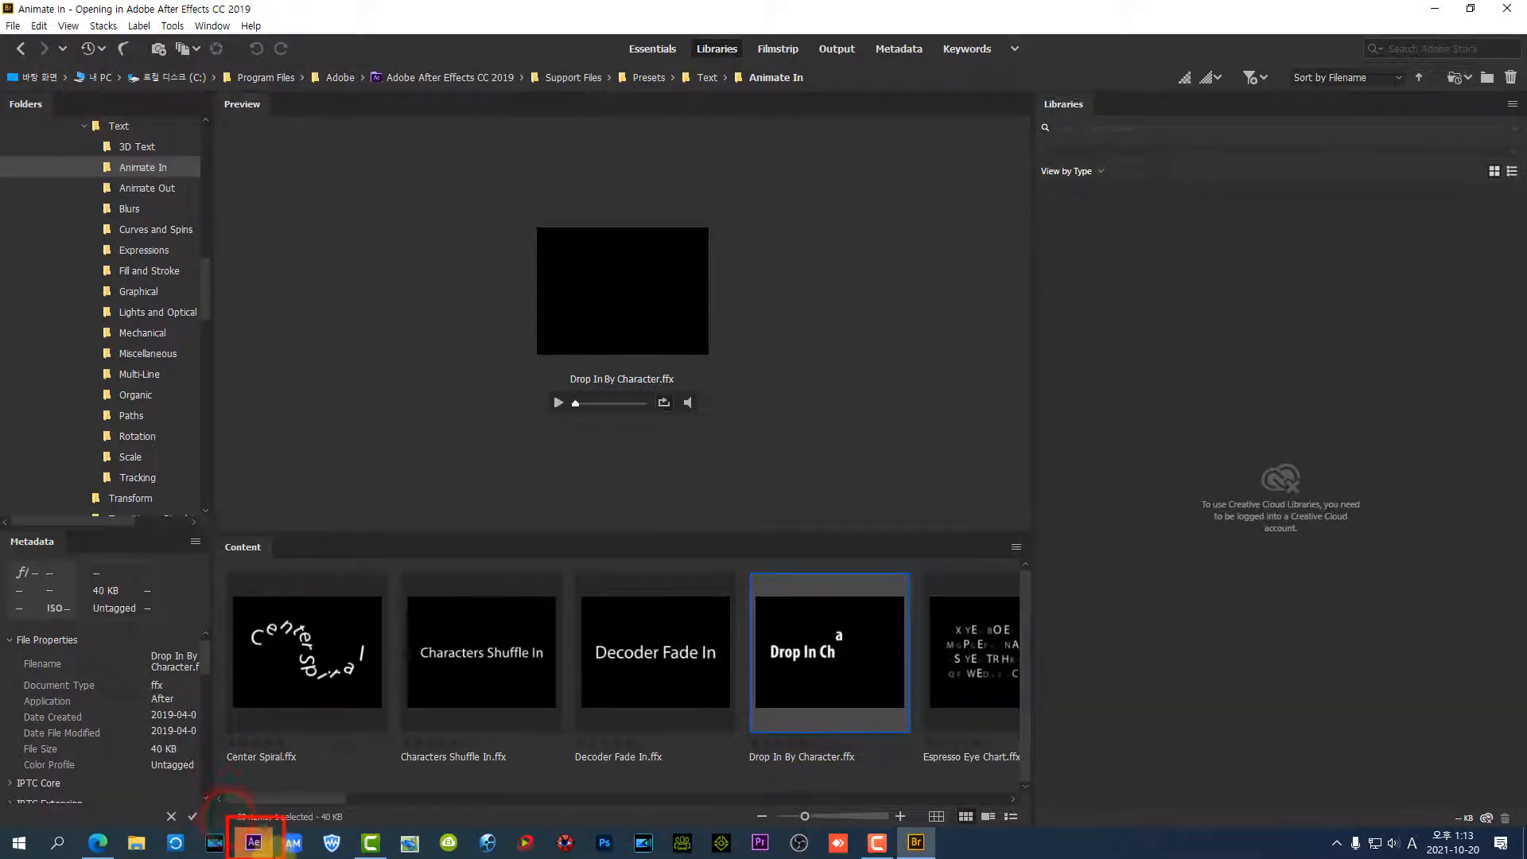
click(256, 844)
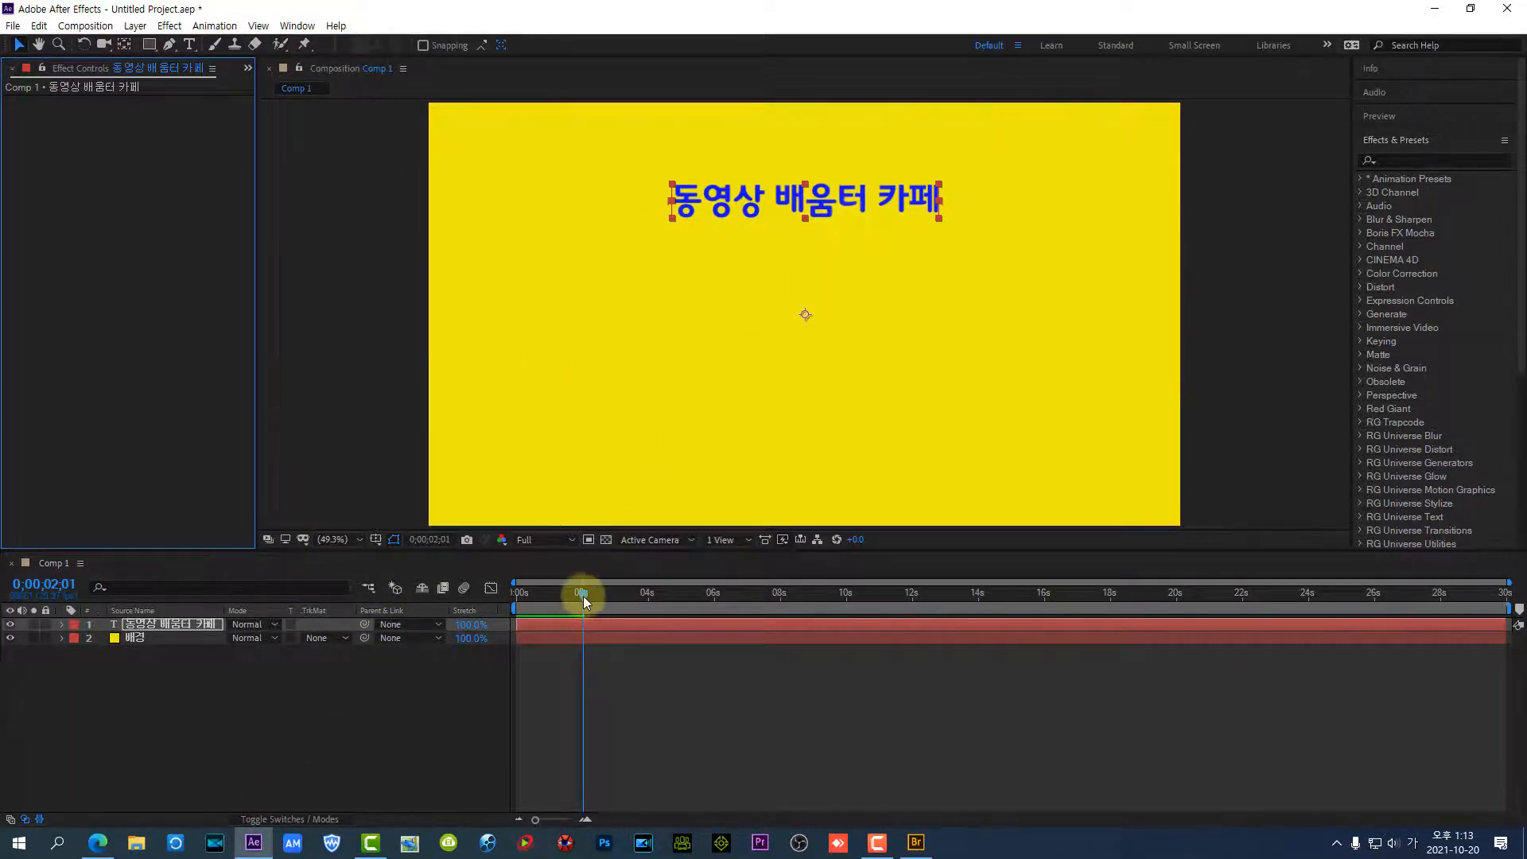
Play the composition from 0;00;00;00 to check the title animation, and return the current time to the start
drag(584, 593, 497, 611)
key(space)
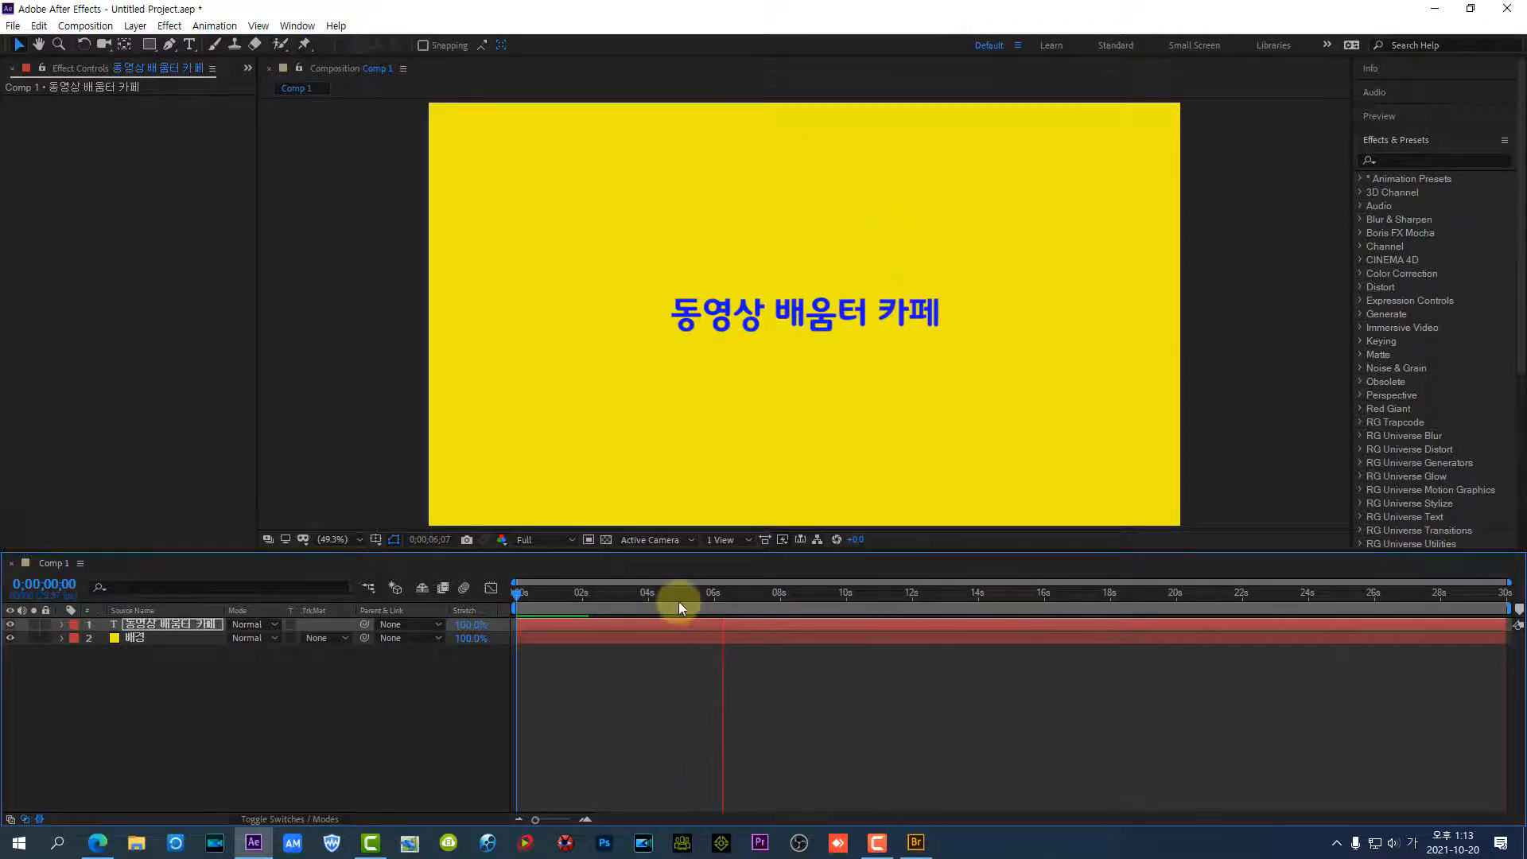
key(space)
drag(729, 589, 517, 616)
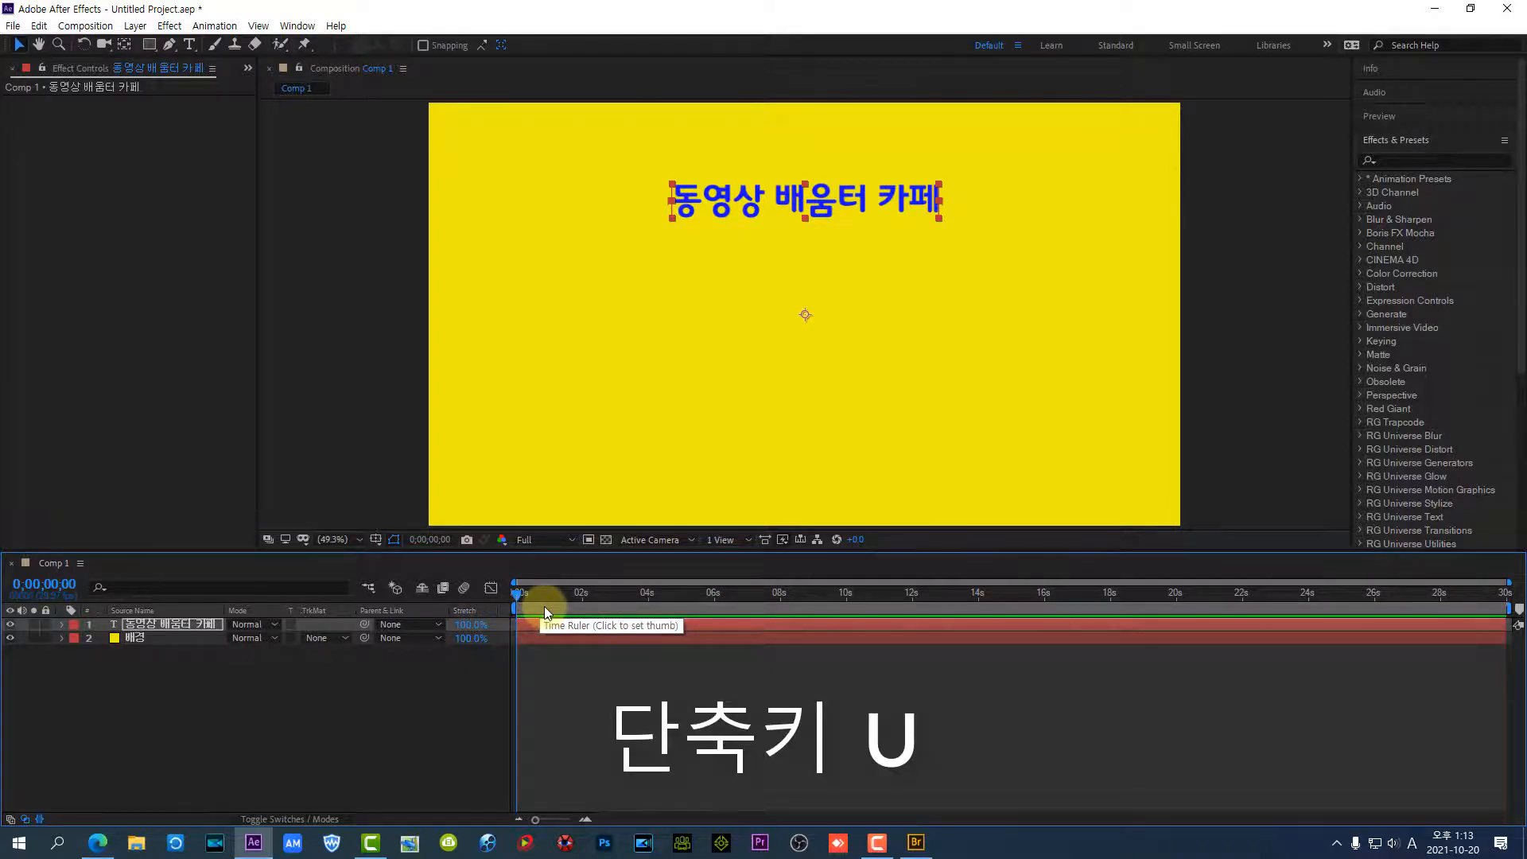
Reveal the title layer's keyframes, move the second Range Selector Start keyframe out to about 14.5 seconds and play the slower animation
key(u)
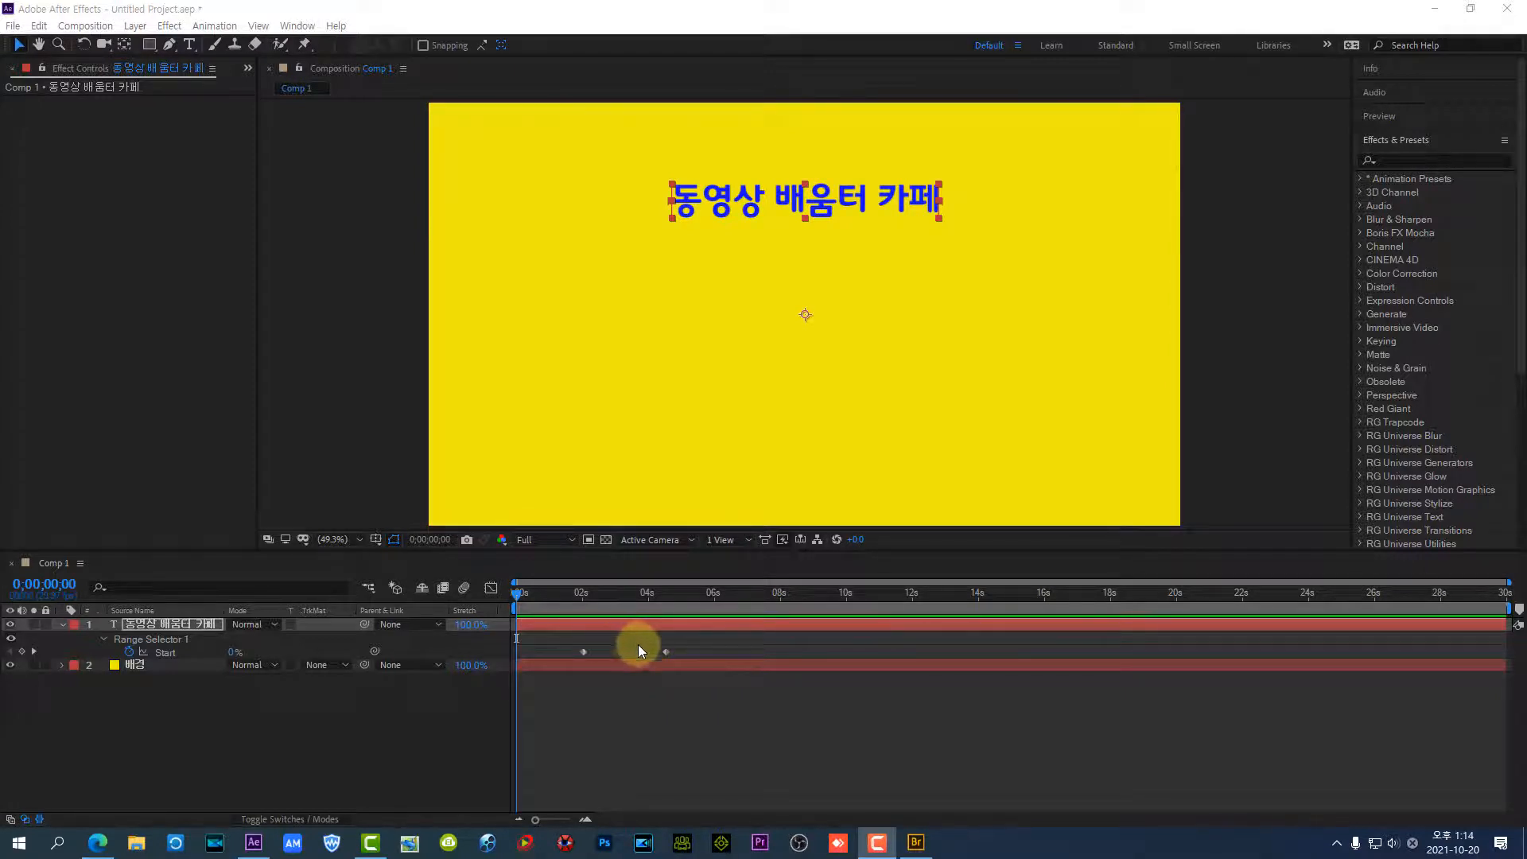
drag(666, 652, 996, 674)
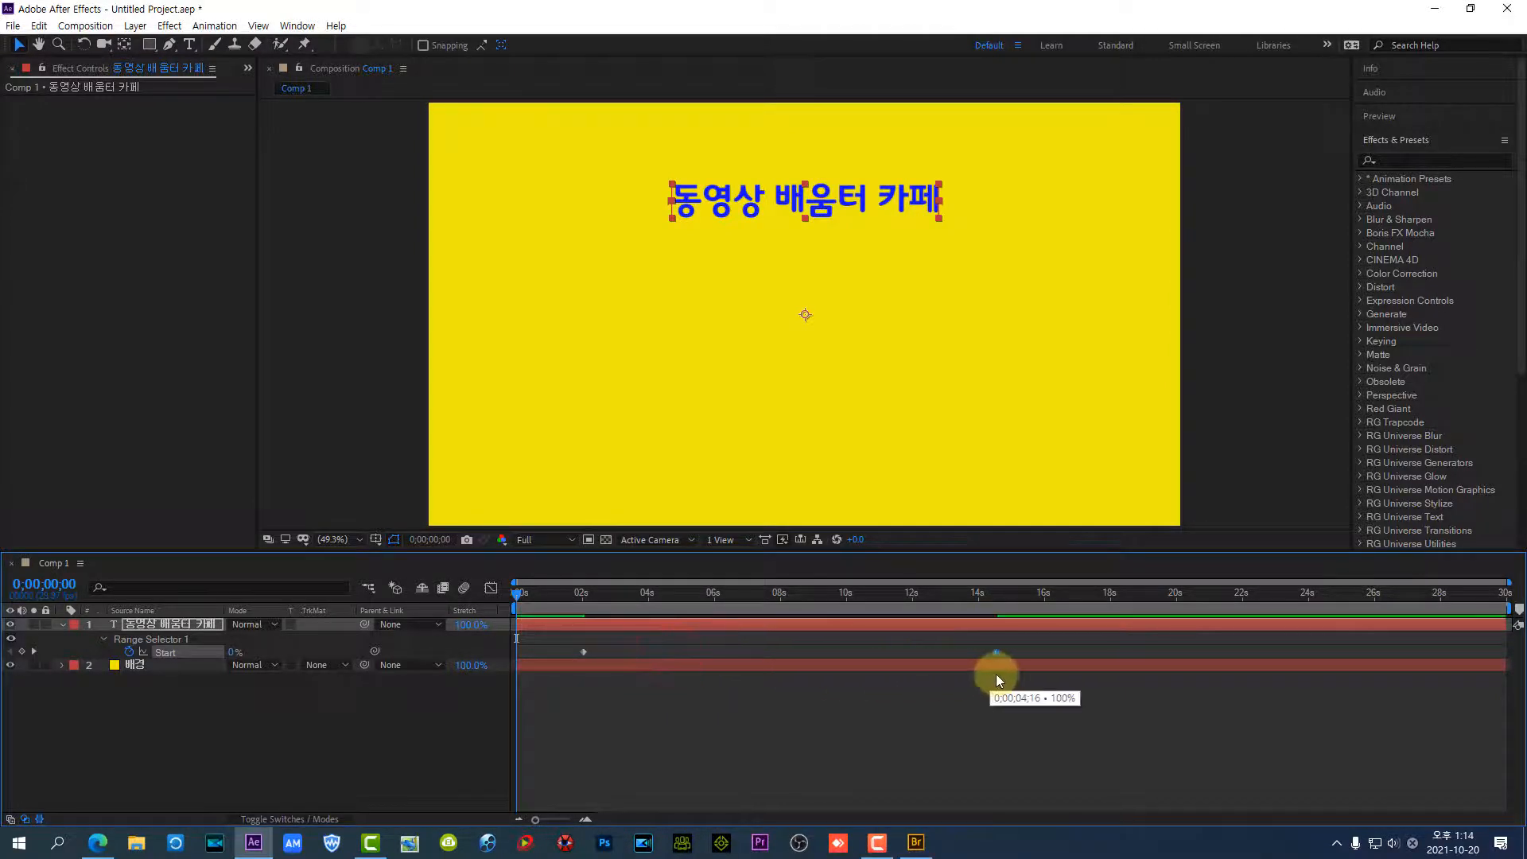
click(561, 595)
key(space)
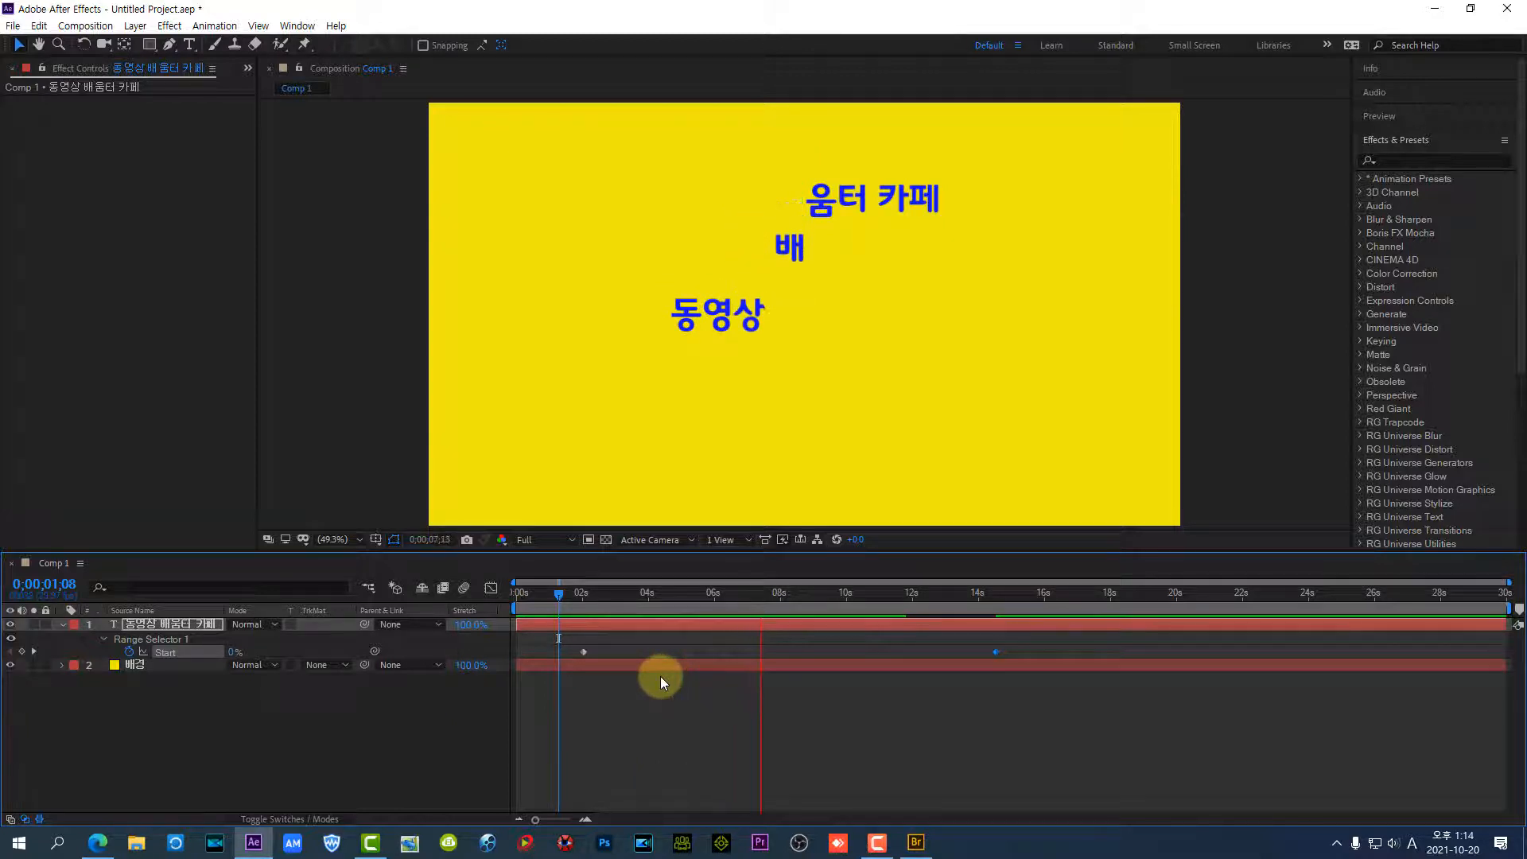
key(space)
Move the second Start keyframe to about 2.8 seconds and play the faster animation from 0;00;01;11
drag(991, 650, 607, 652)
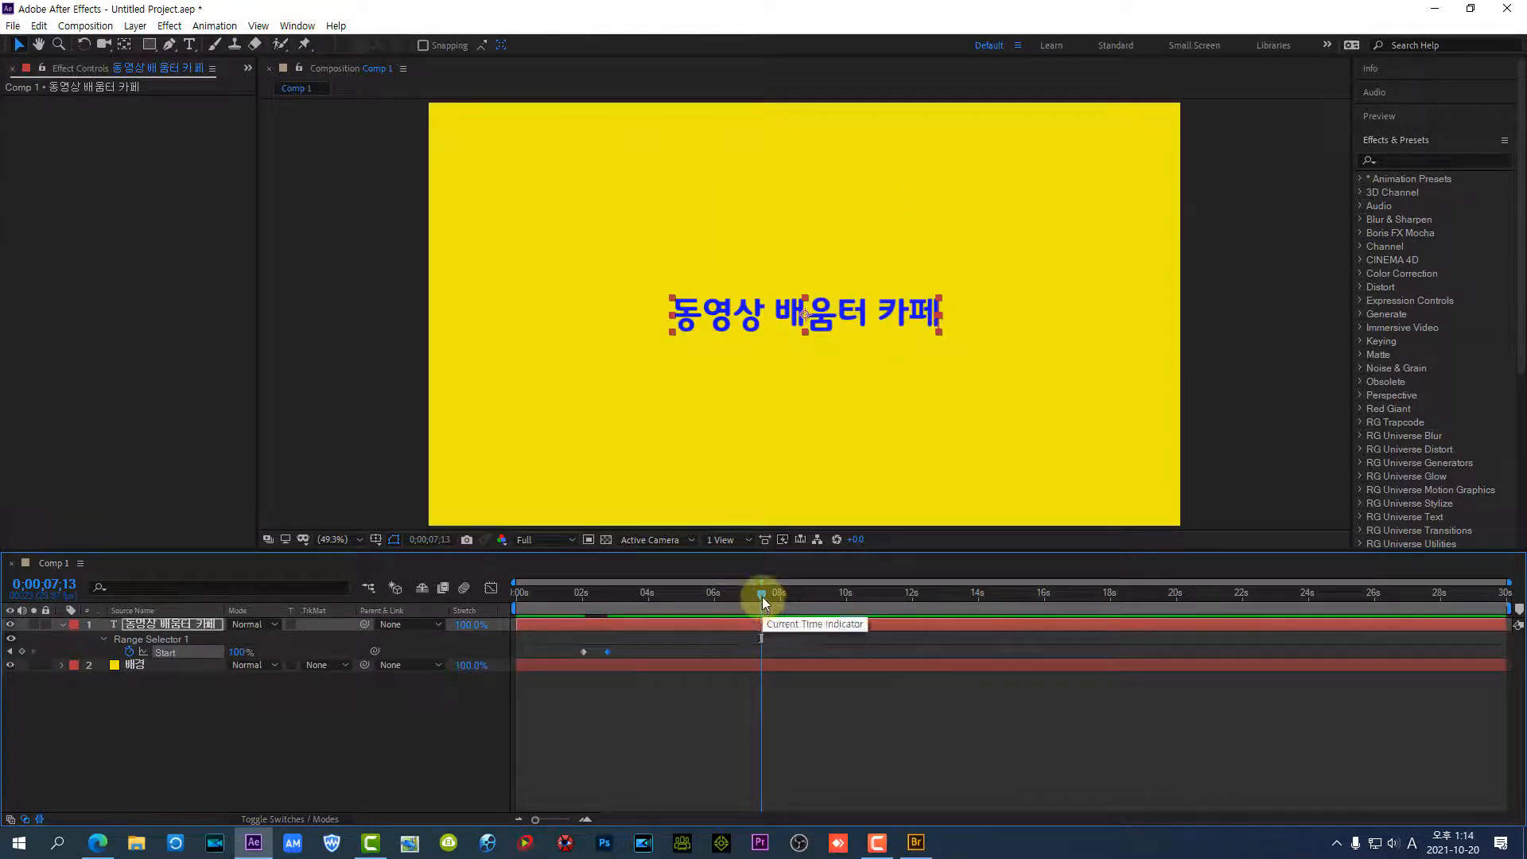
drag(762, 597, 562, 604)
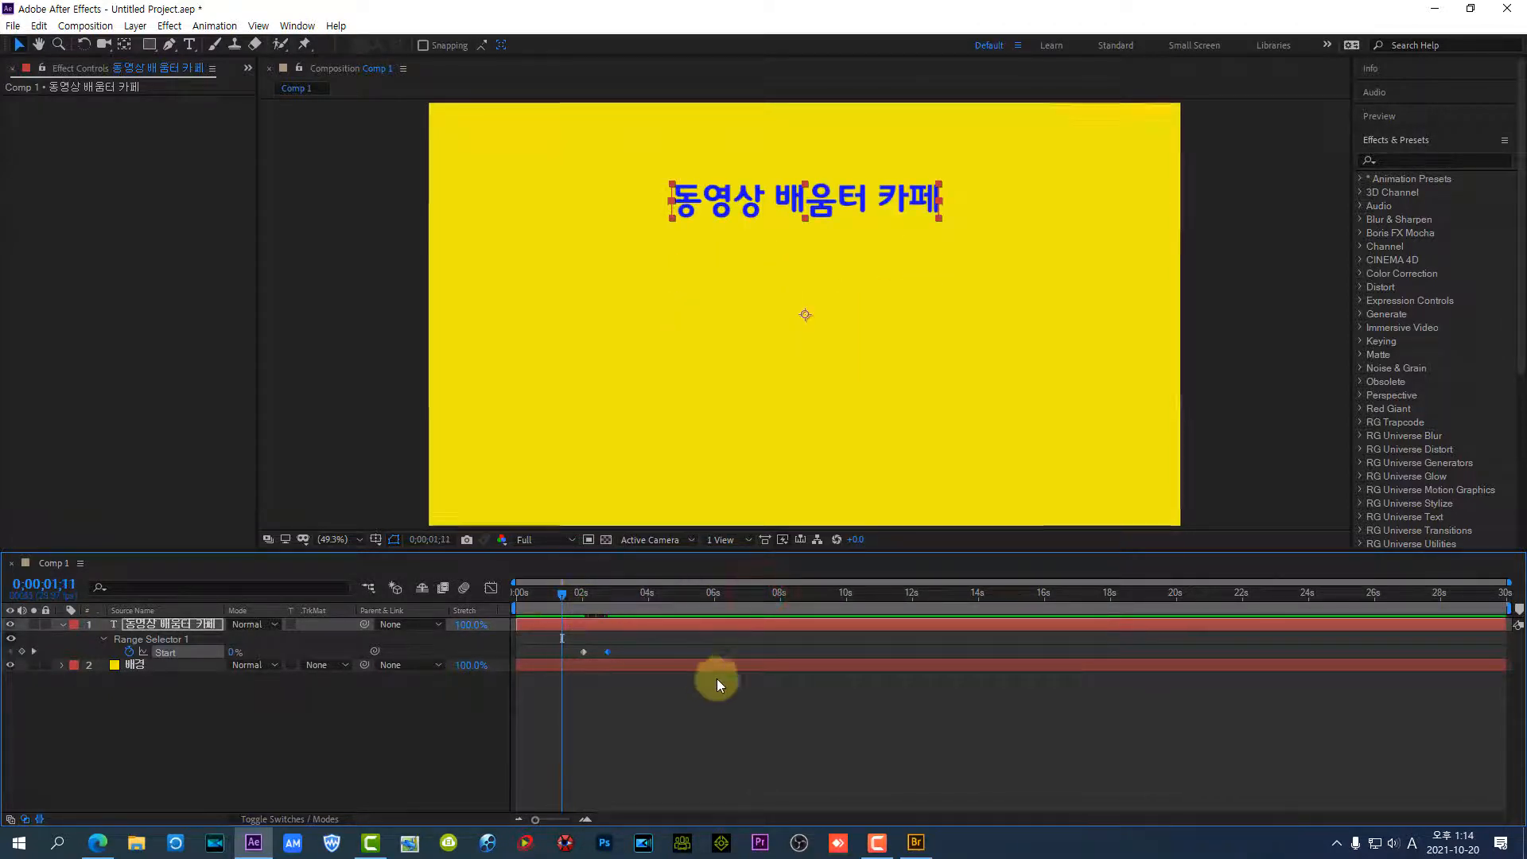
key(space)
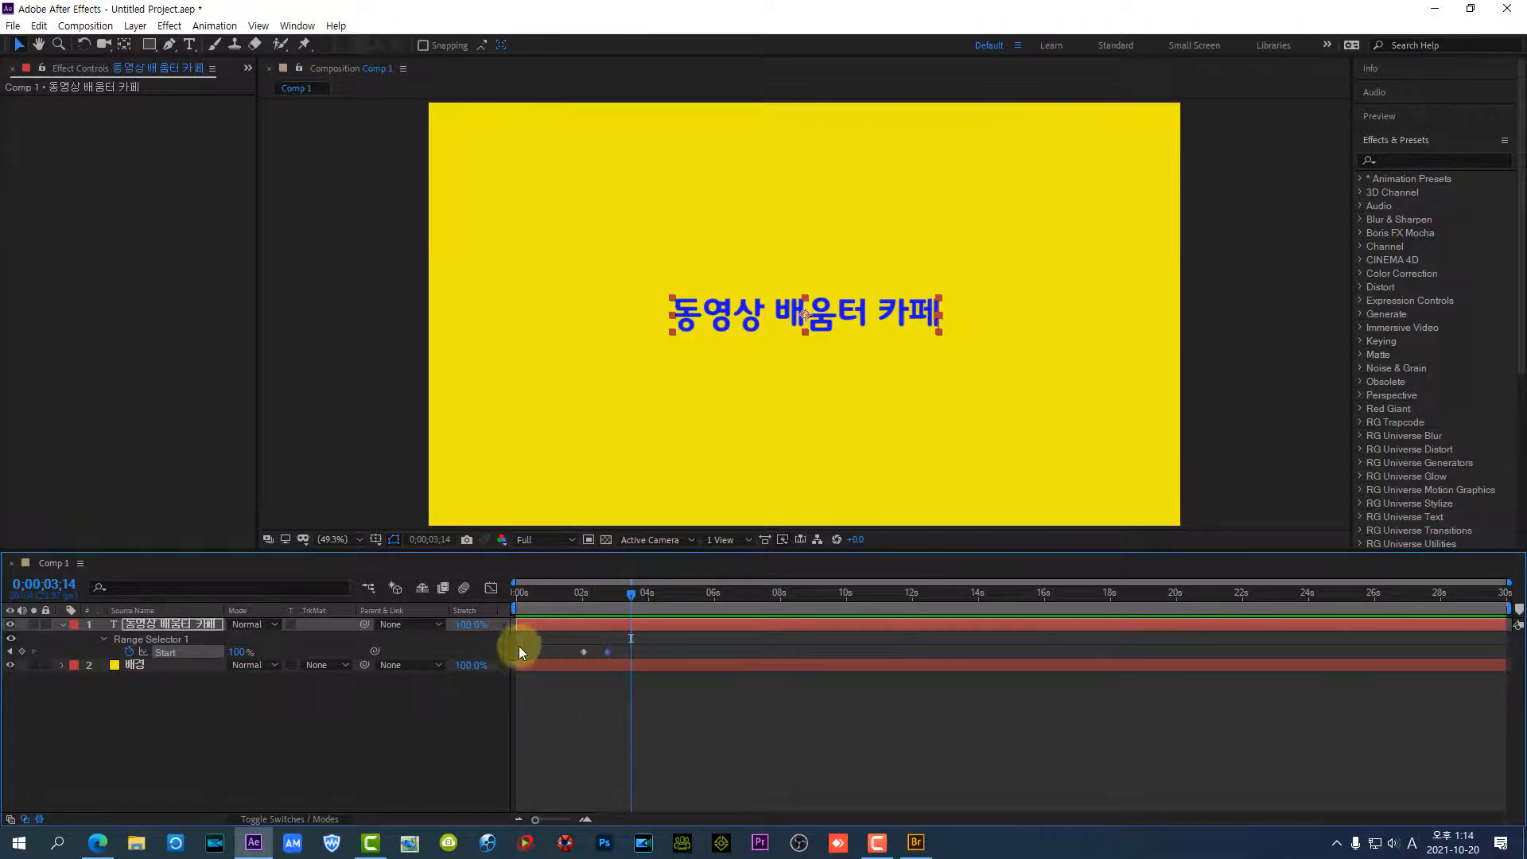
Expand the title layer's full properties and select the Position property under Animator 1
click(60, 624)
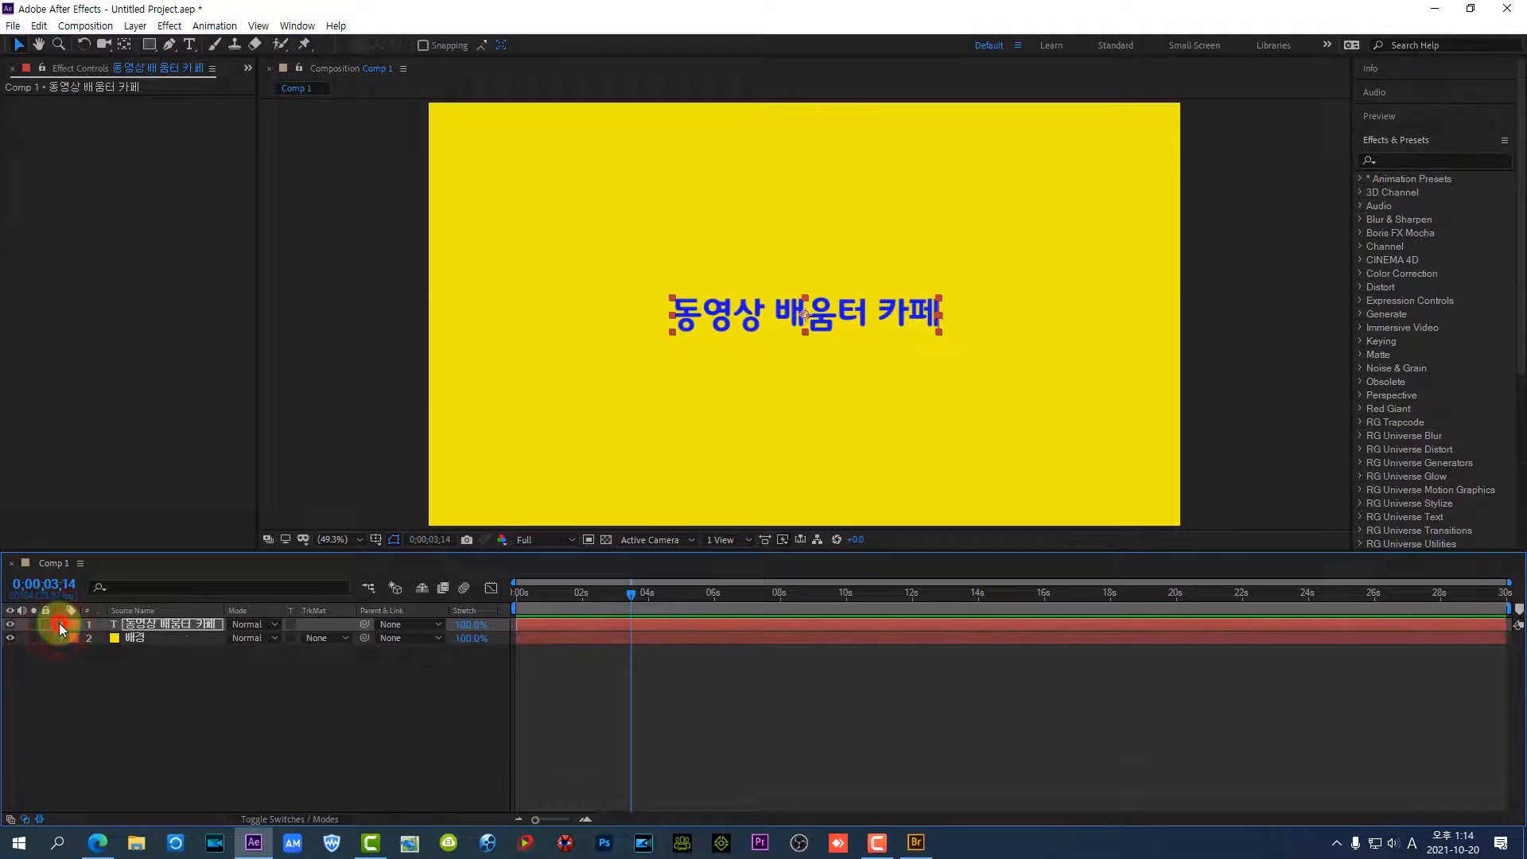
click(60, 624)
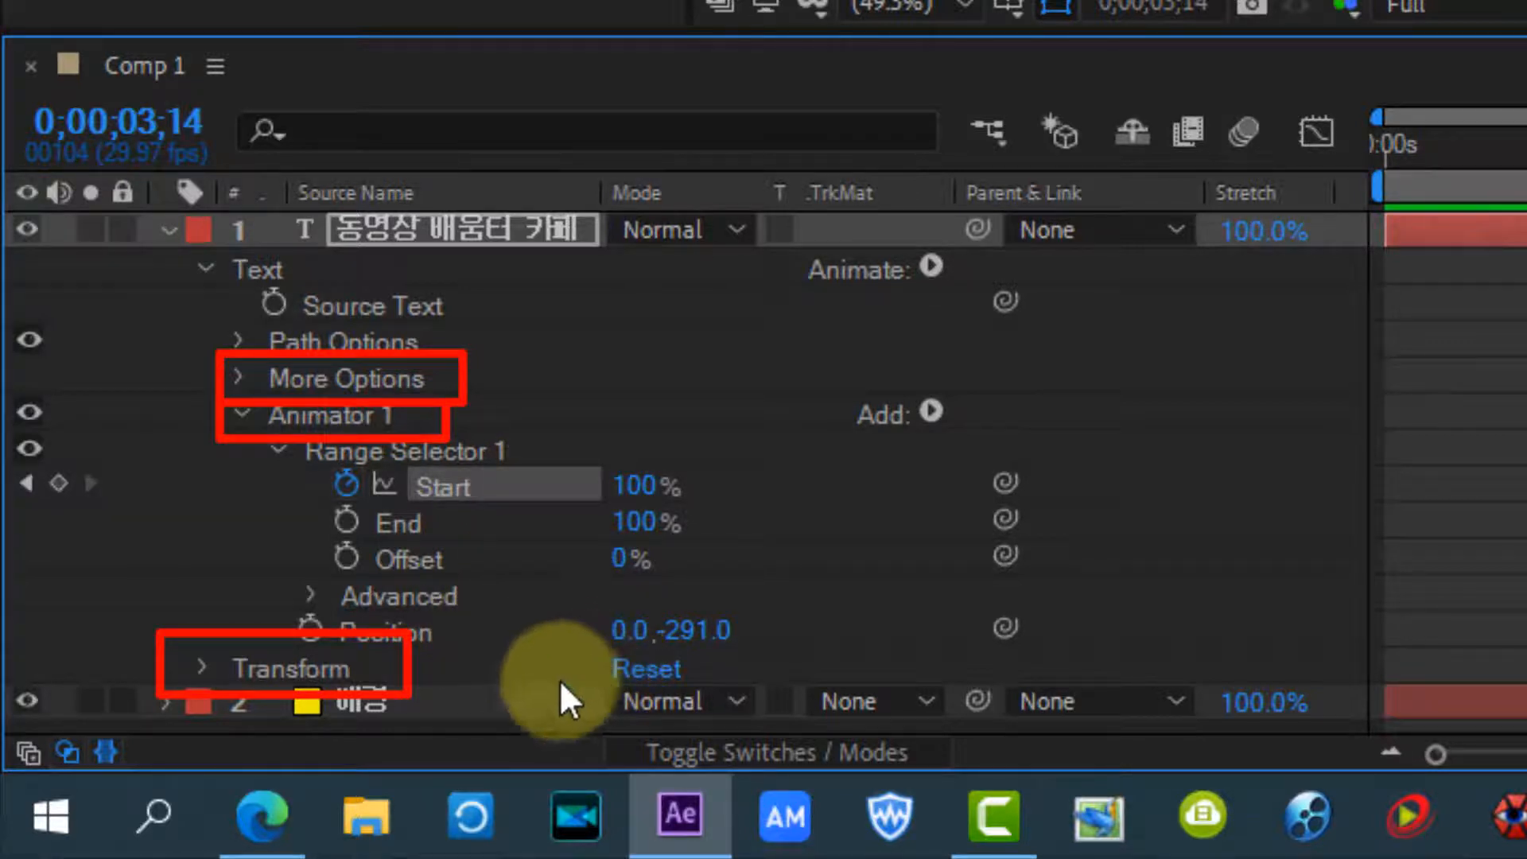
click(399, 633)
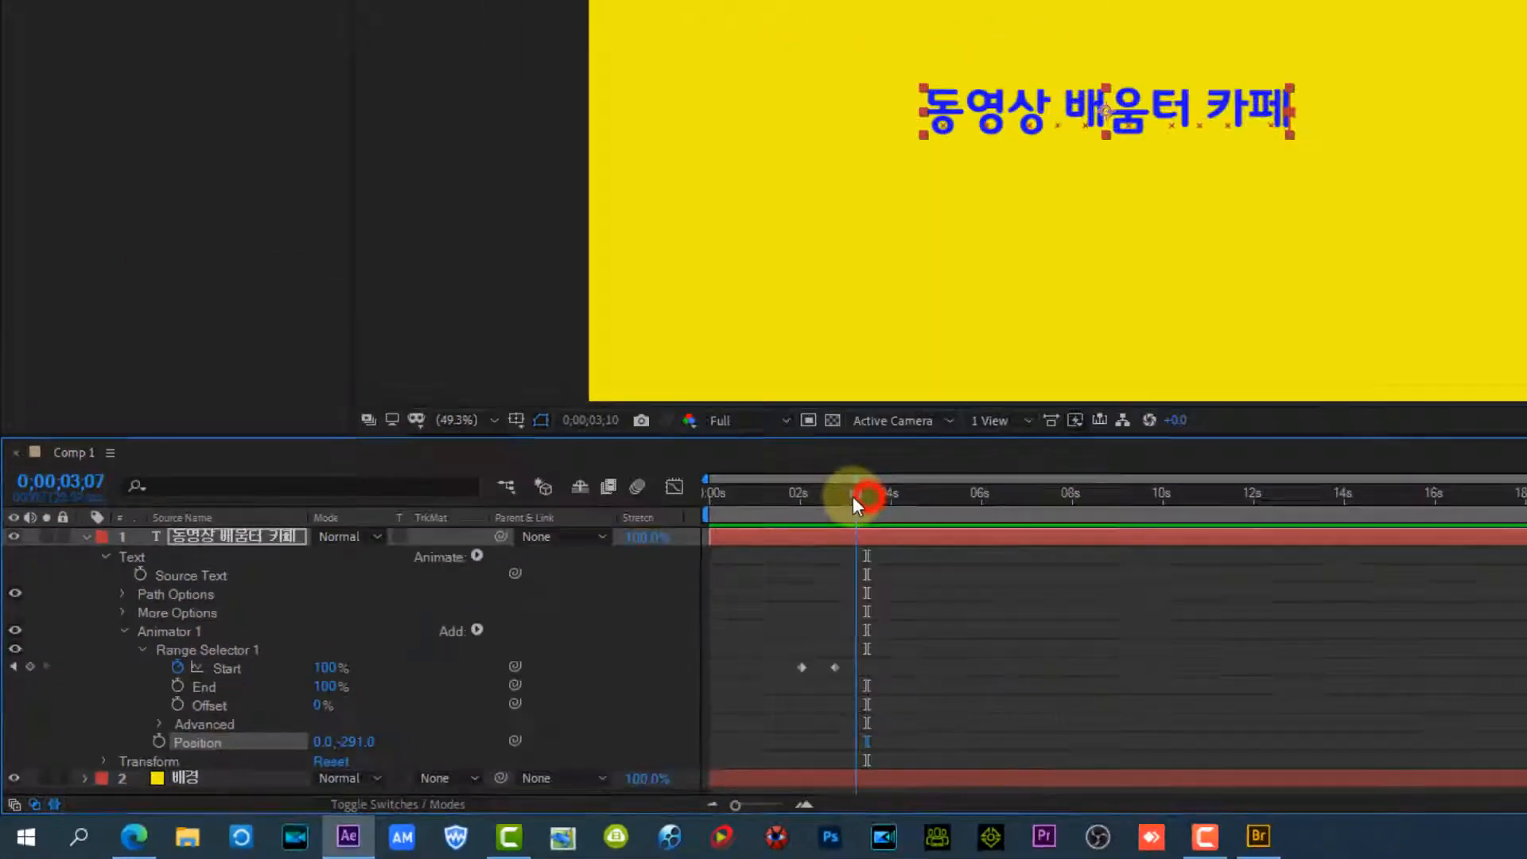
At 0;00;02;01, set Animator 1's Position to 0.0, -604.0 so the title starts above the frame, and play the result
drag(630, 593, 585, 593)
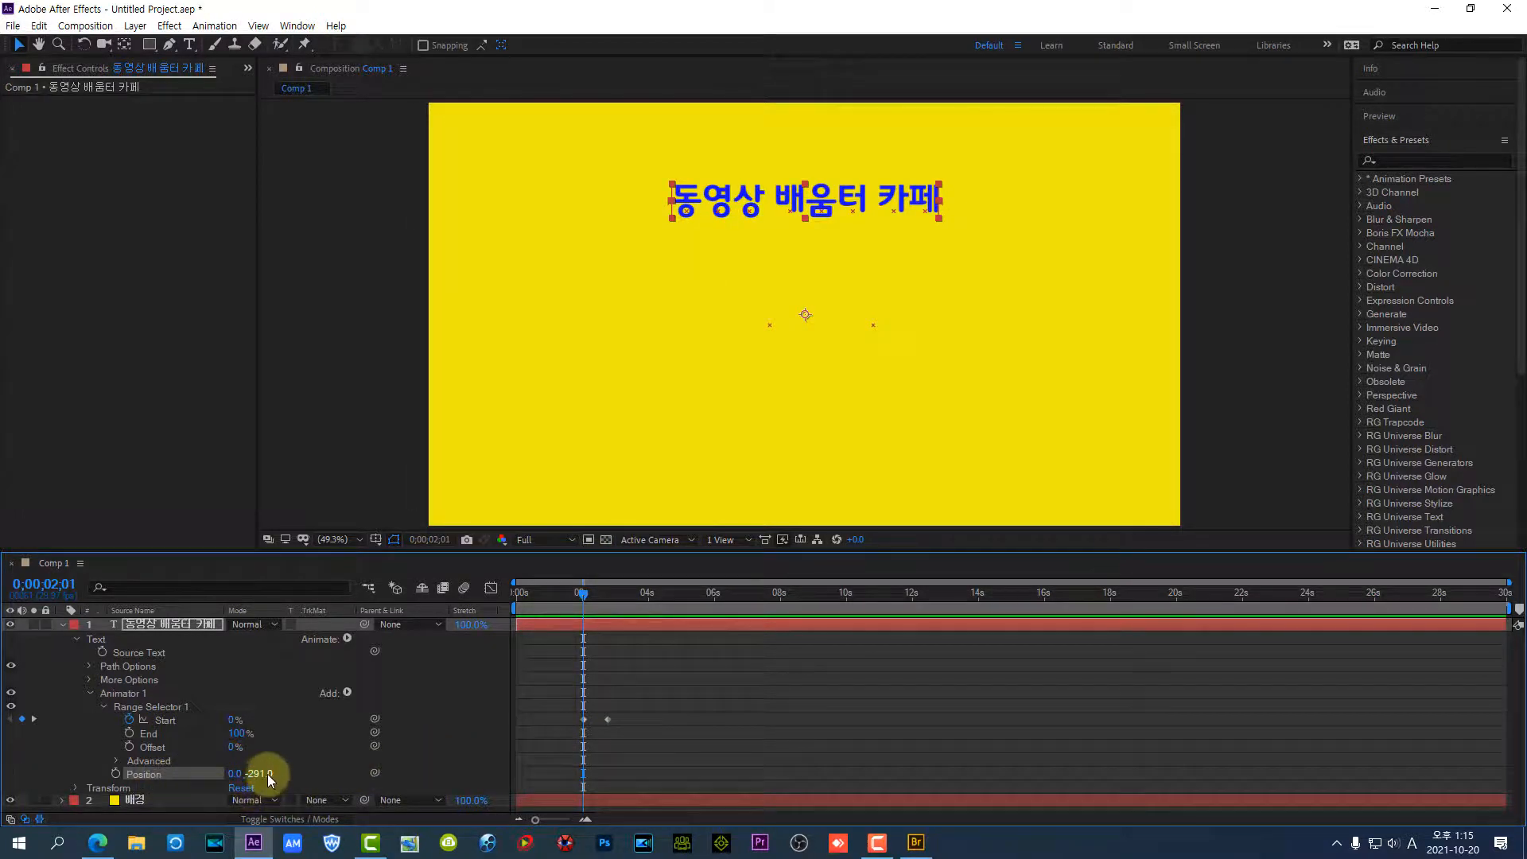
drag(255, 779, 106, 742)
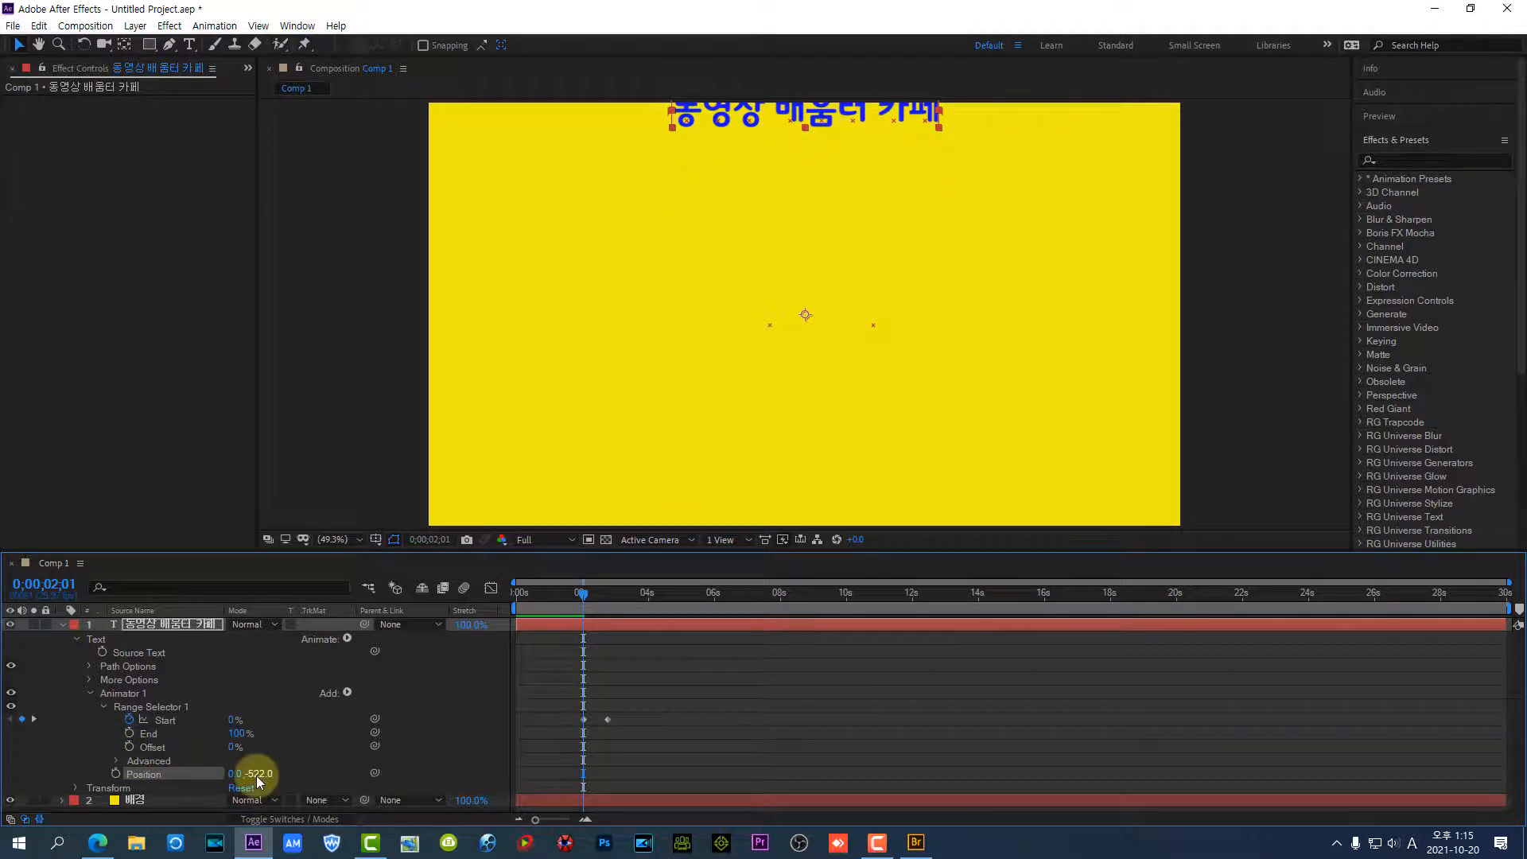
drag(257, 782, 193, 773)
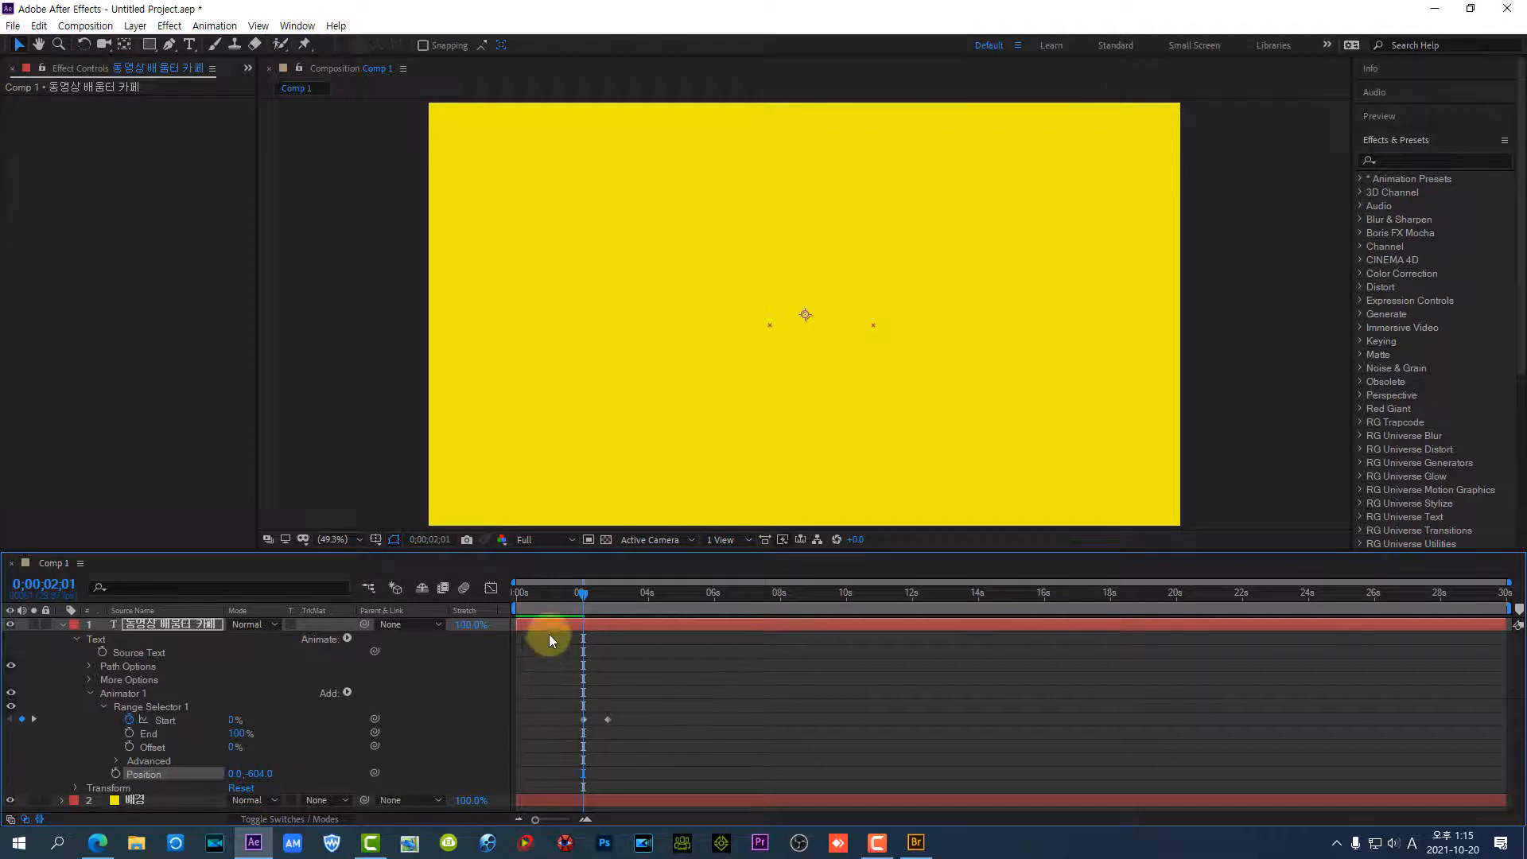
key(space)
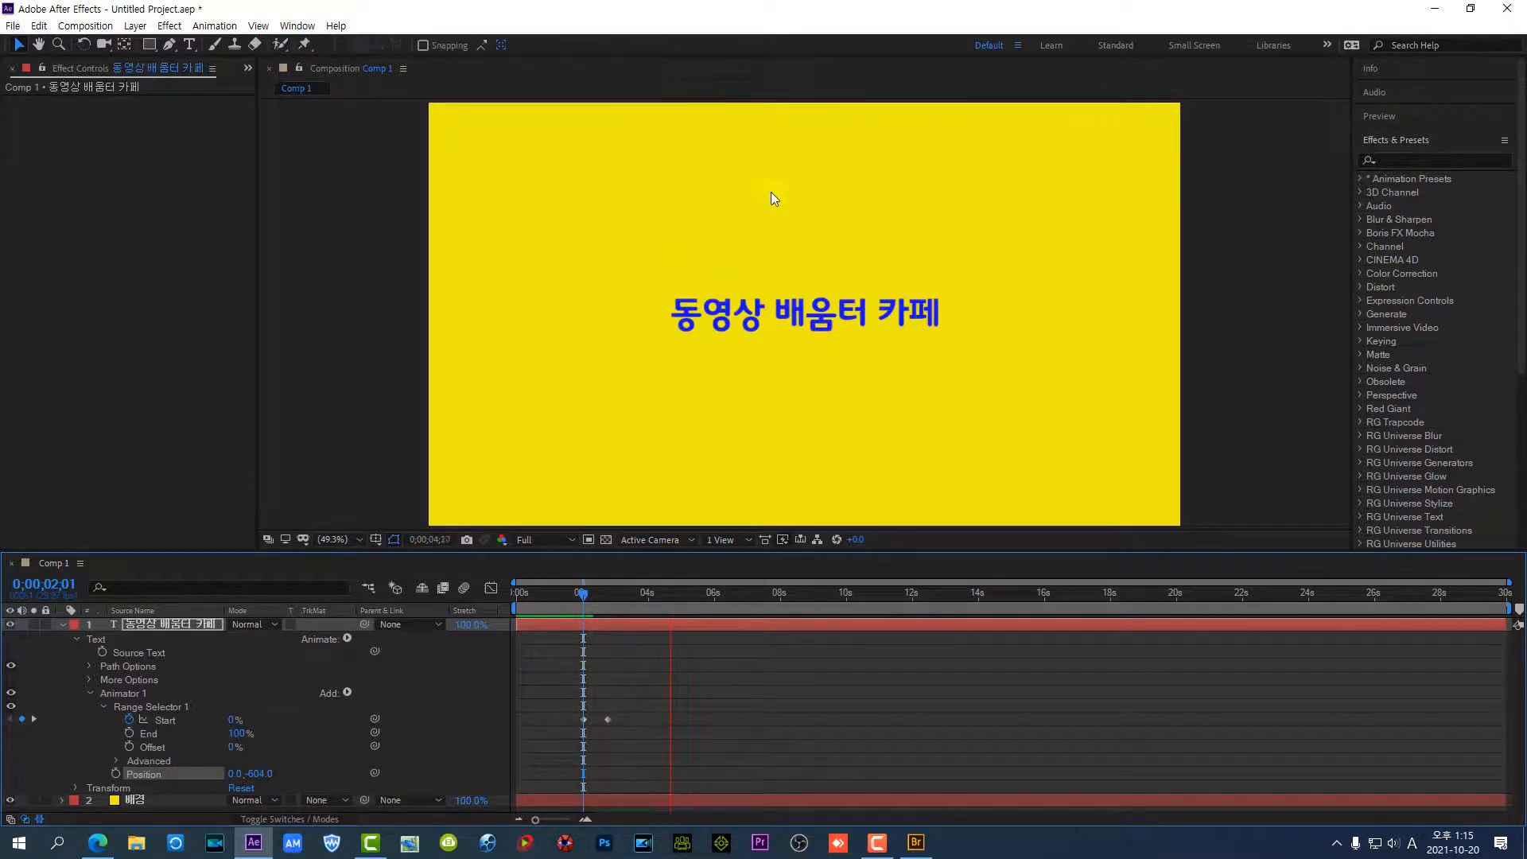
click(720, 603)
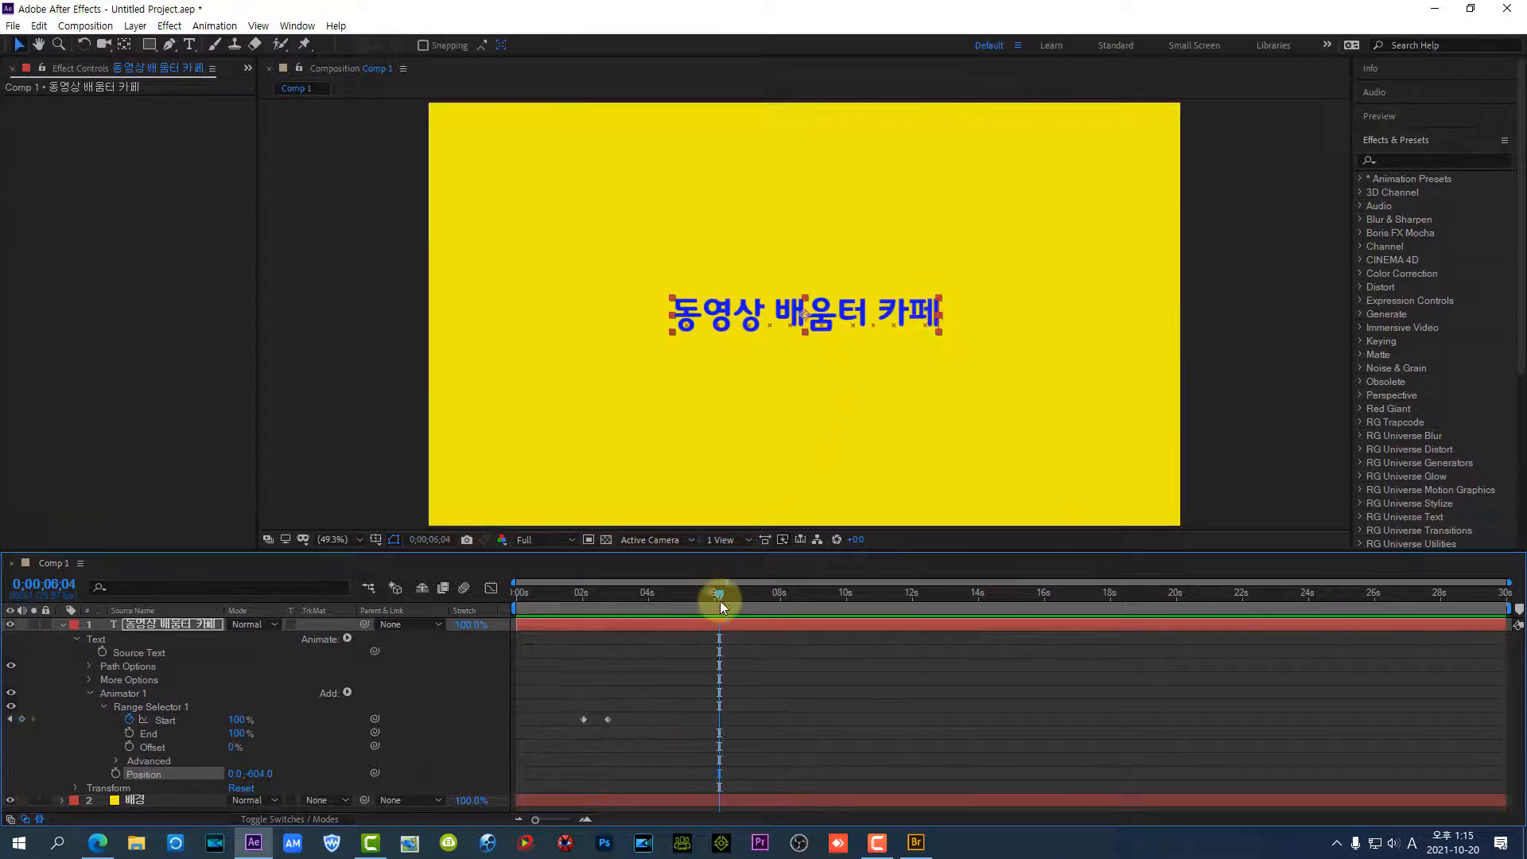
Play the title animation from 0;00;01;17 and stop it once all the characters have dropped in
drag(716, 597, 568, 600)
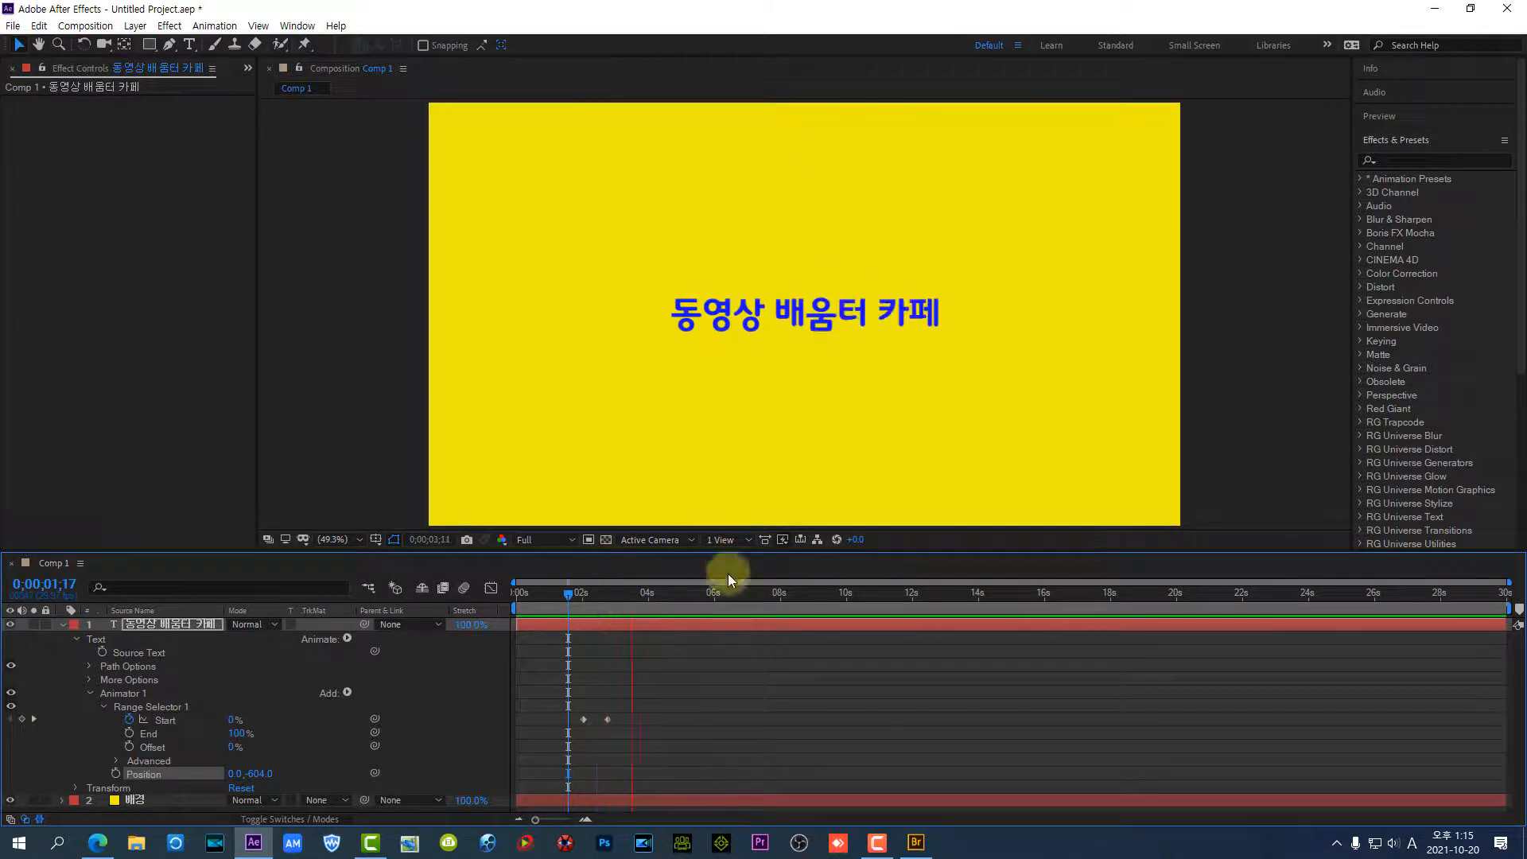
key(space)
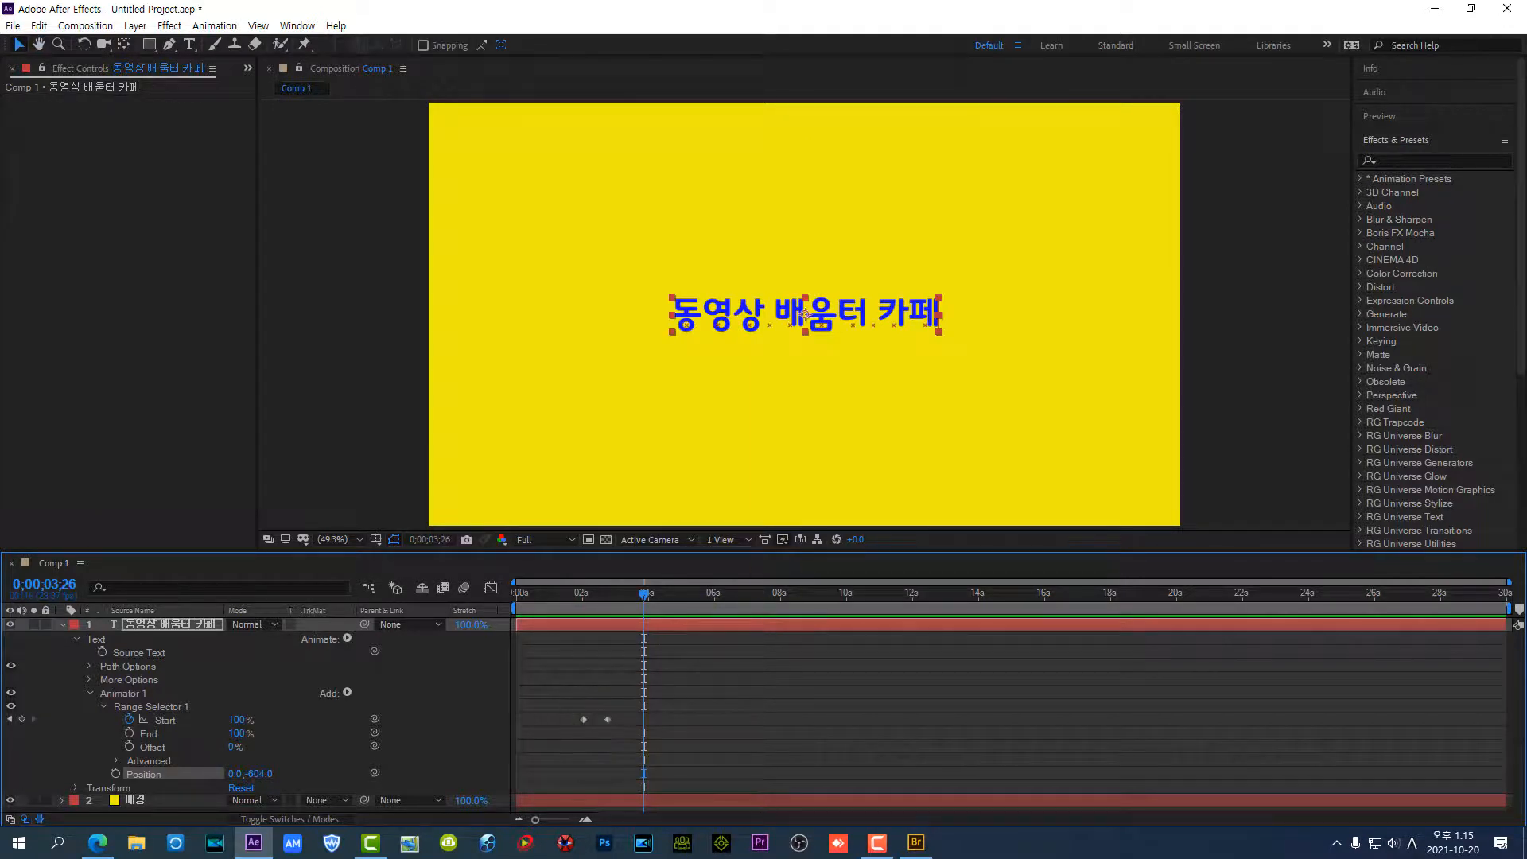
key(F10)
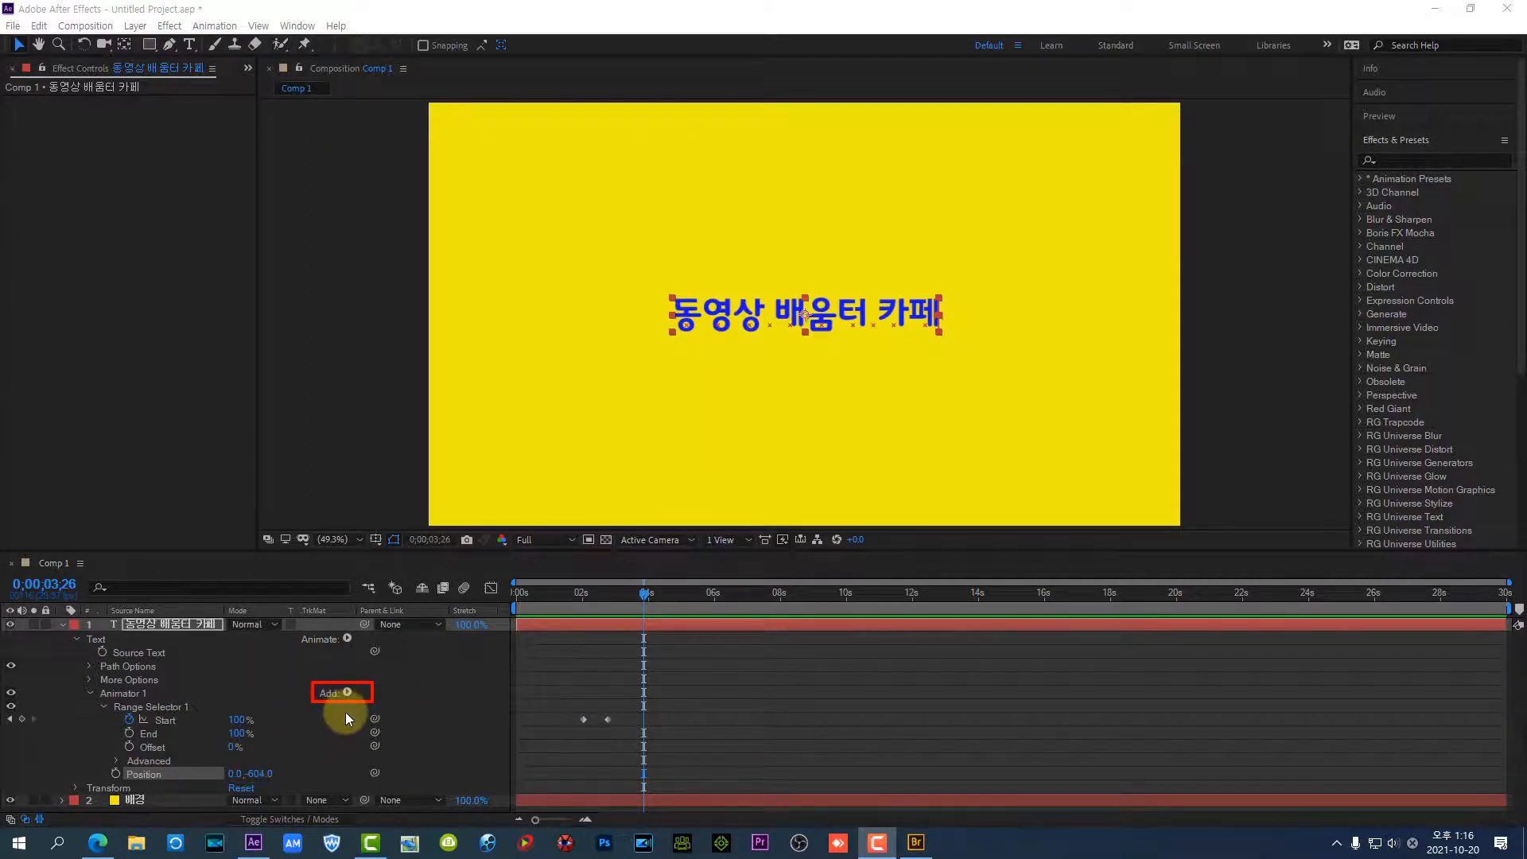
Add an Opacity property to the title layer's Animator 1 and set it to 0%
click(347, 691)
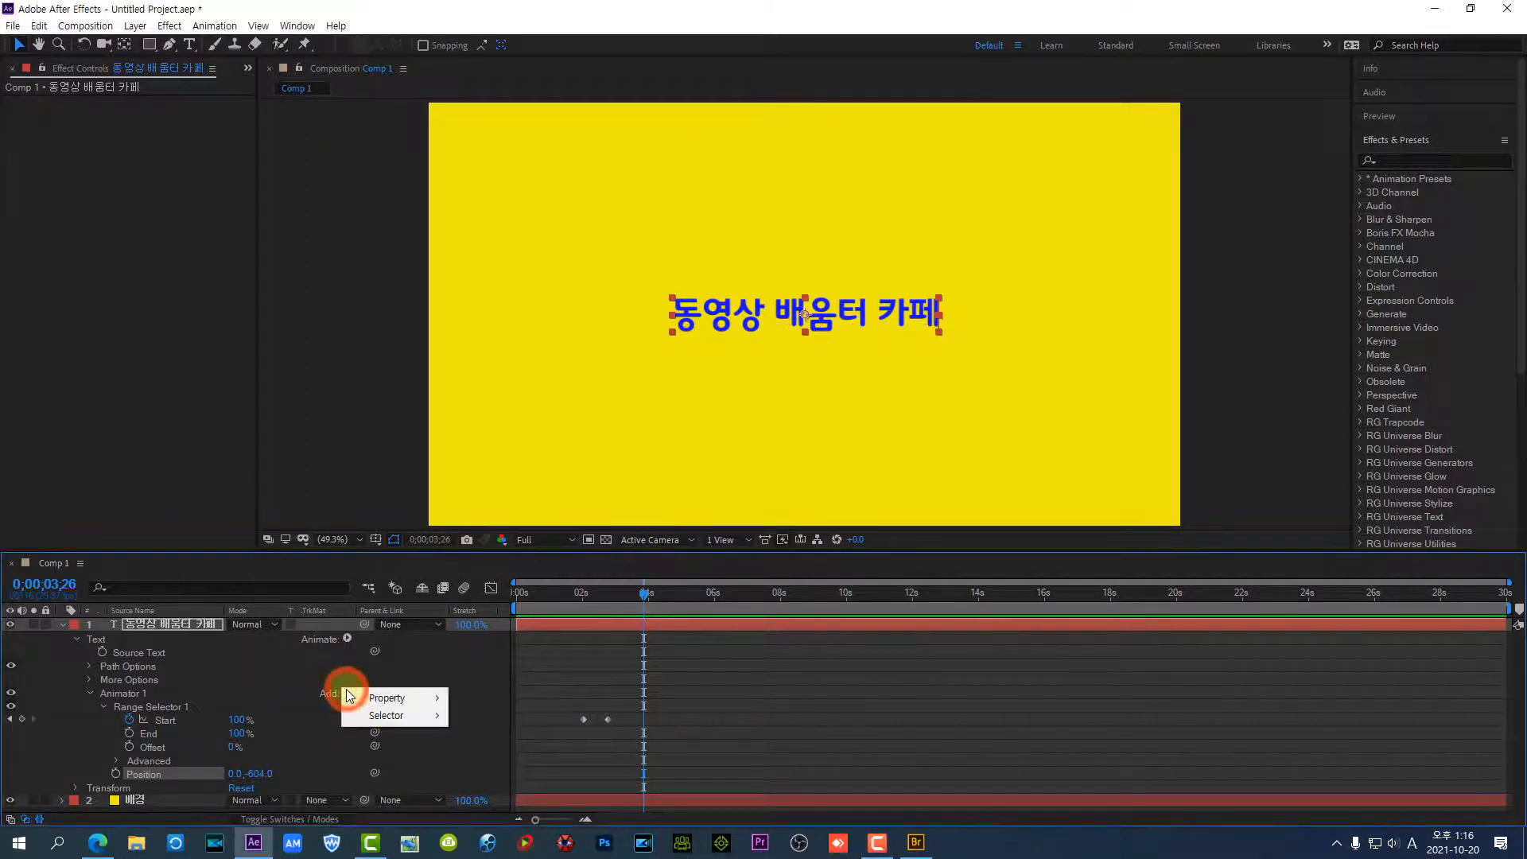
mouse_move(372, 699)
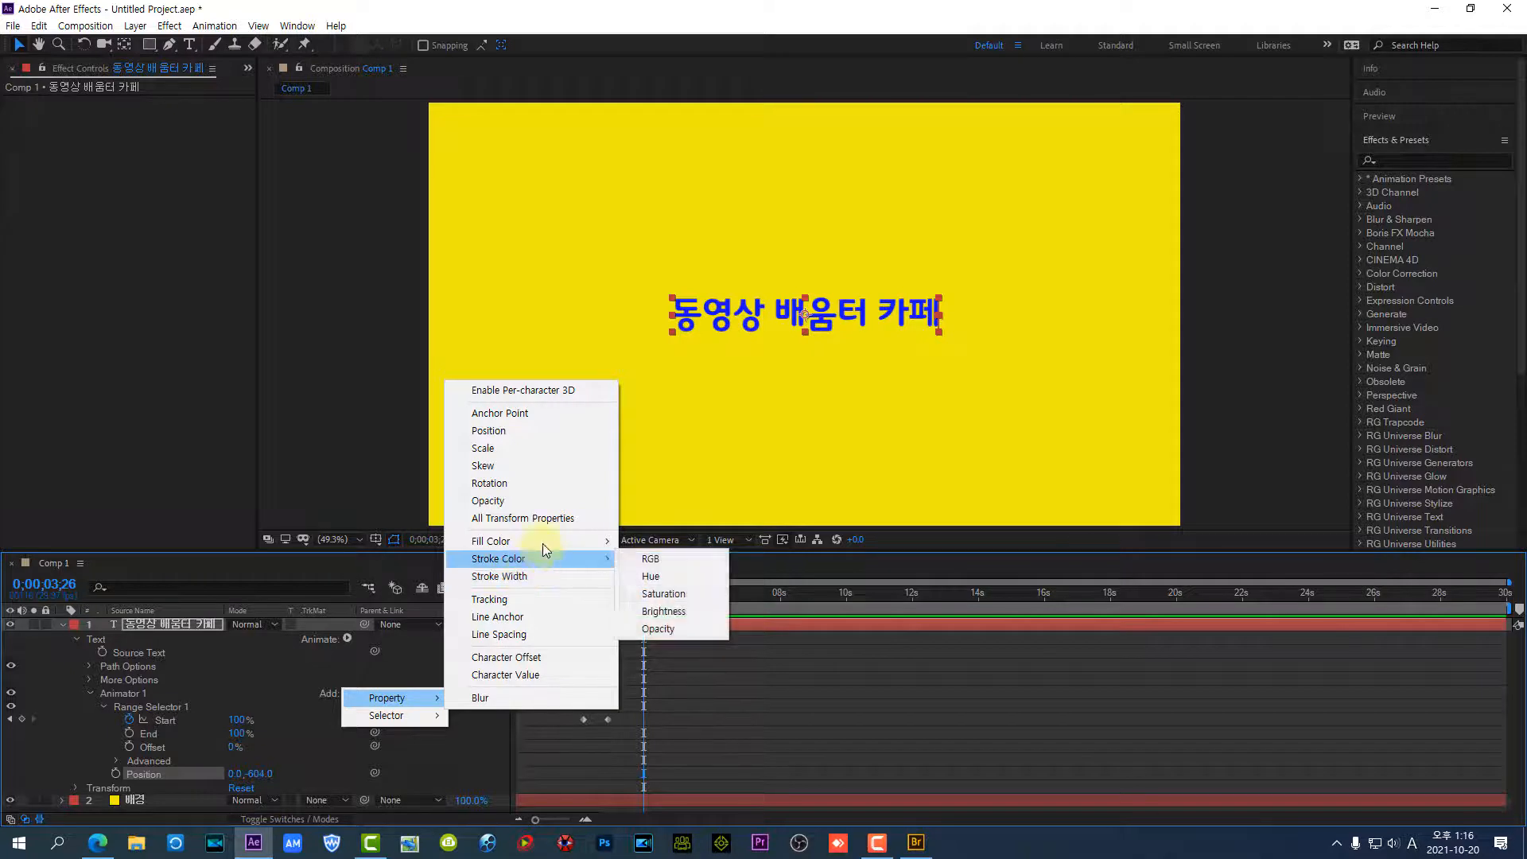
click(542, 500)
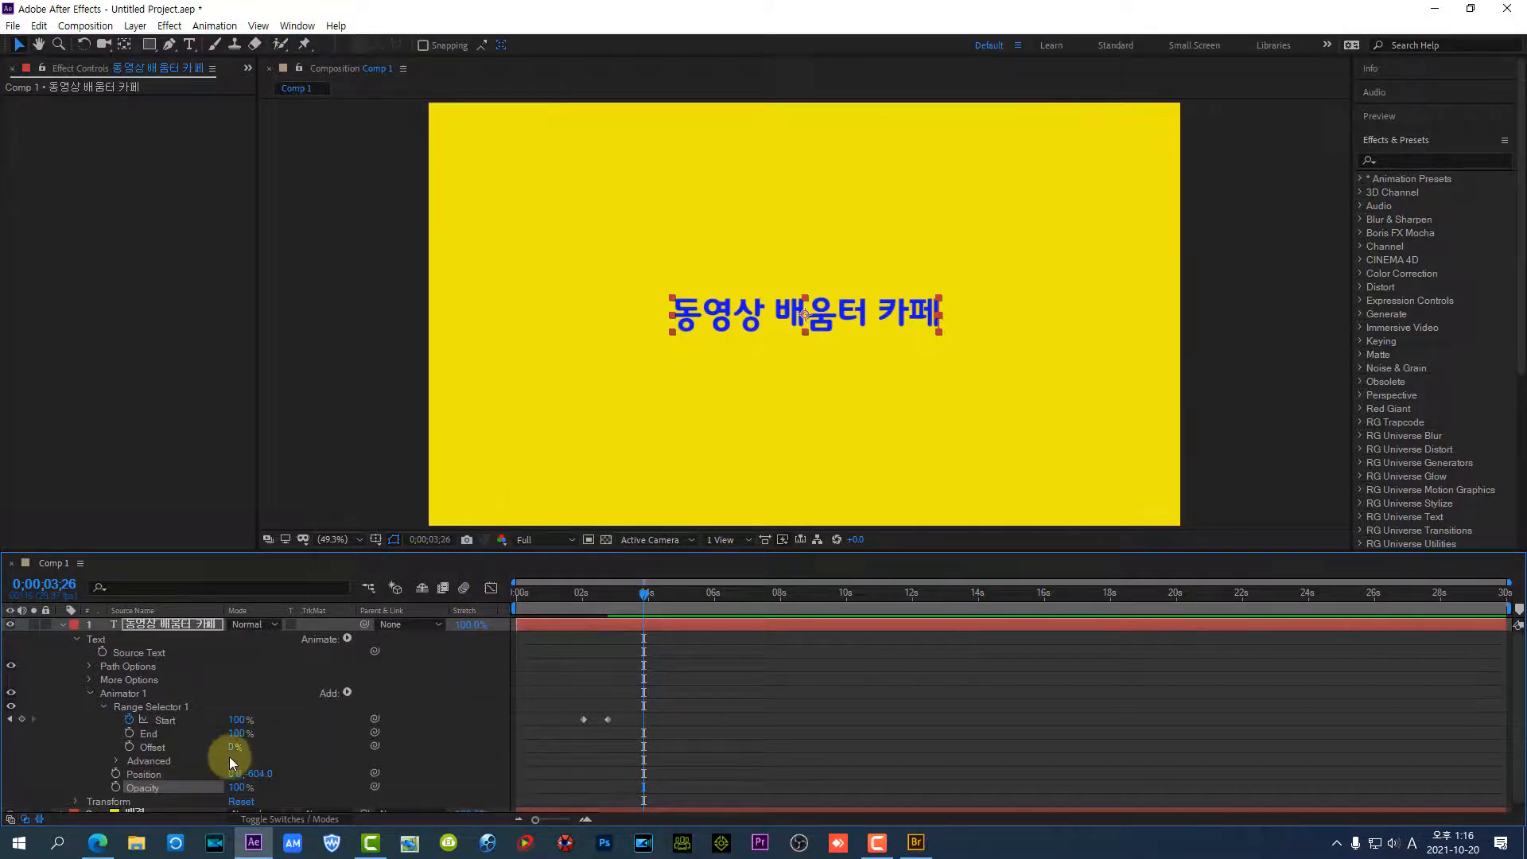
click(239, 788)
text(0)
key(Return)
Play the fading drop-in from 0;00;01;06, stop it and inspect the characters at 0;00;02;07
drag(642, 595, 555, 604)
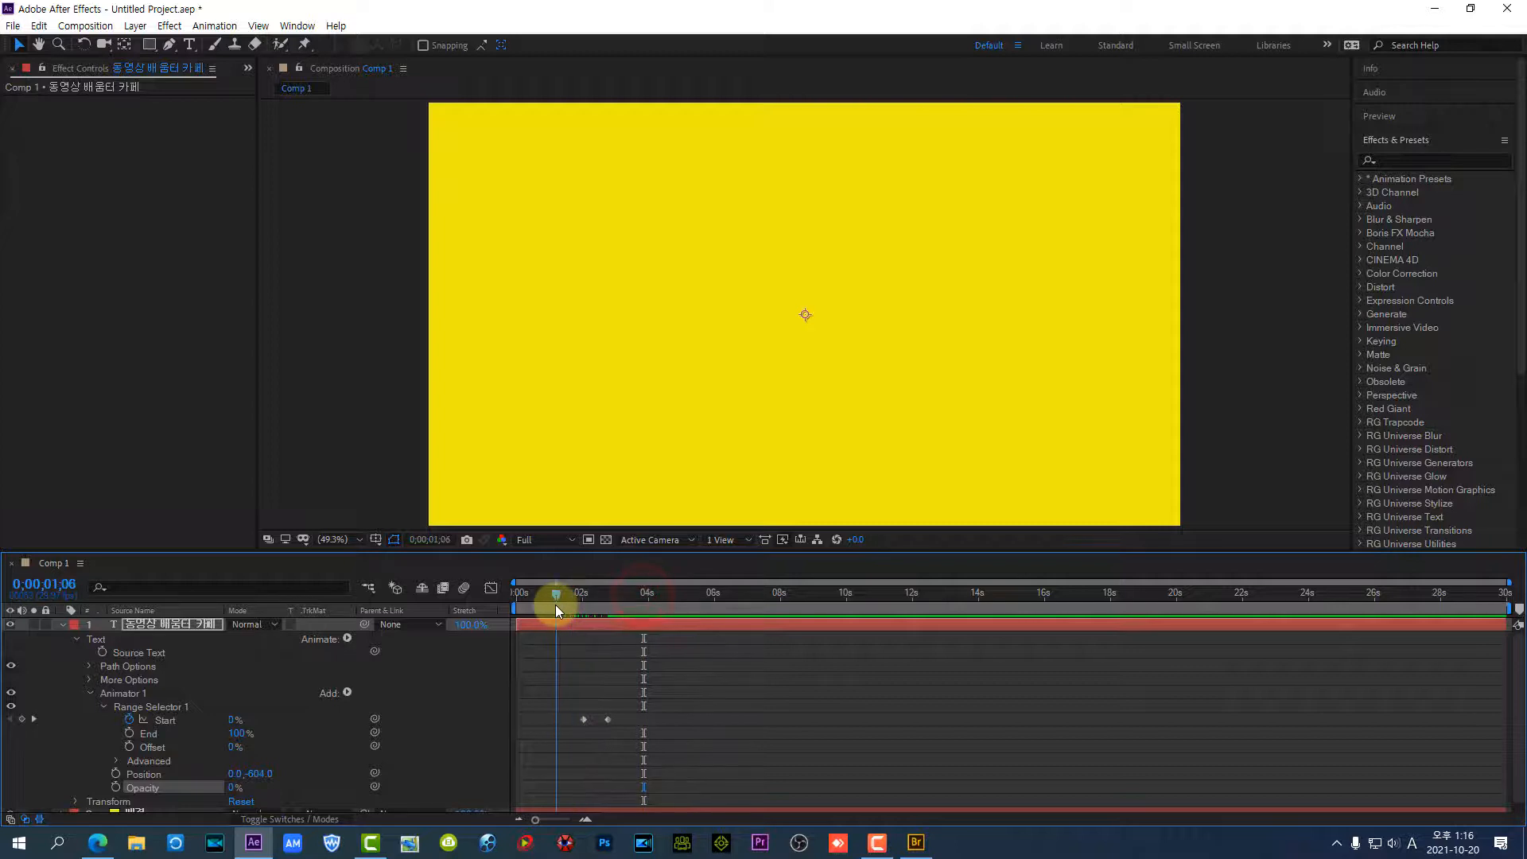
click(668, 688)
key(space)
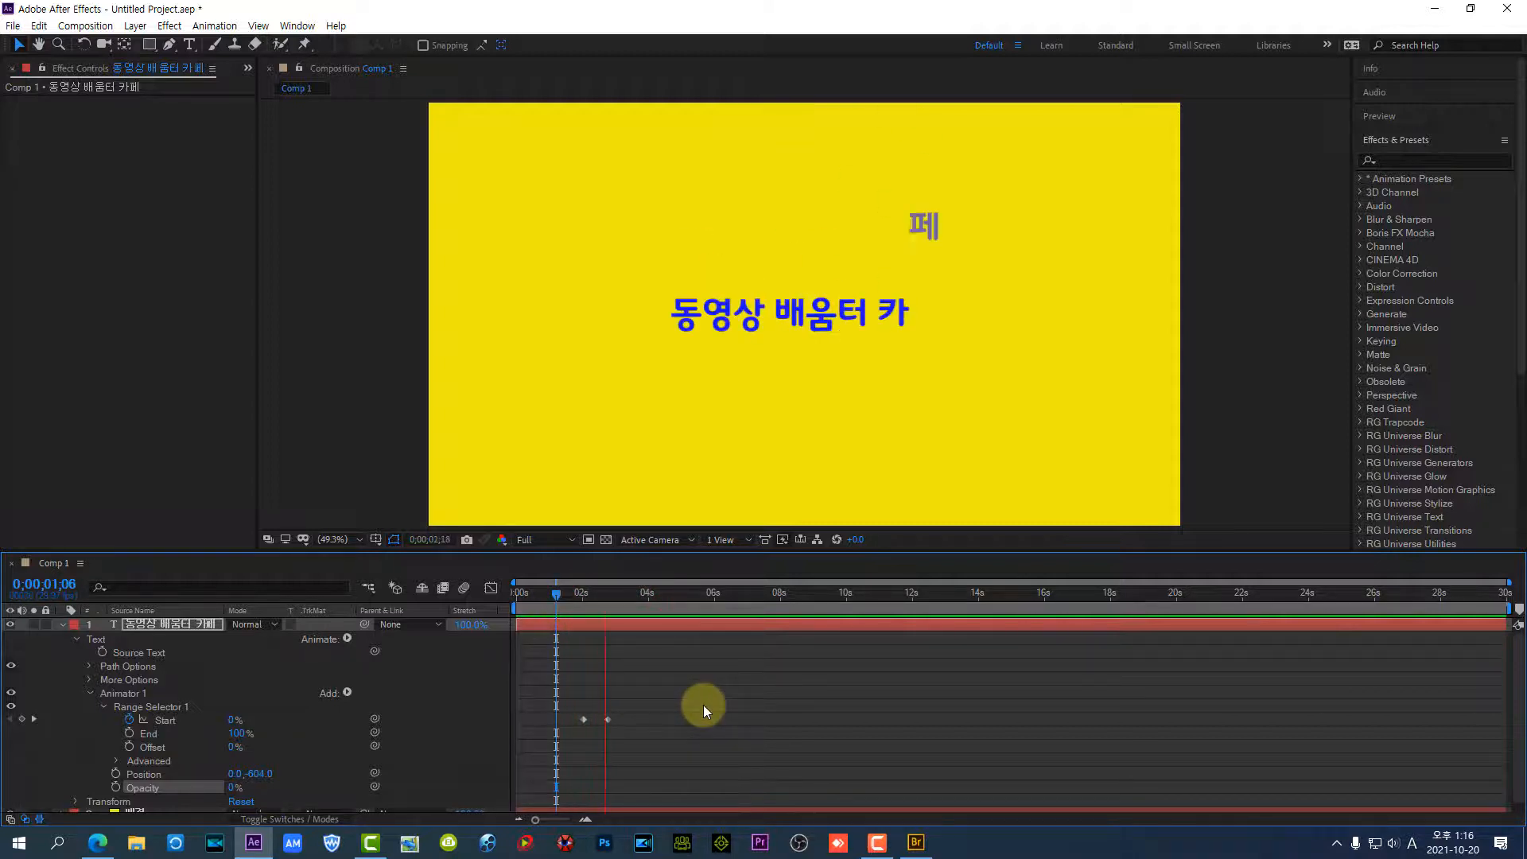
key(space)
drag(633, 595, 590, 598)
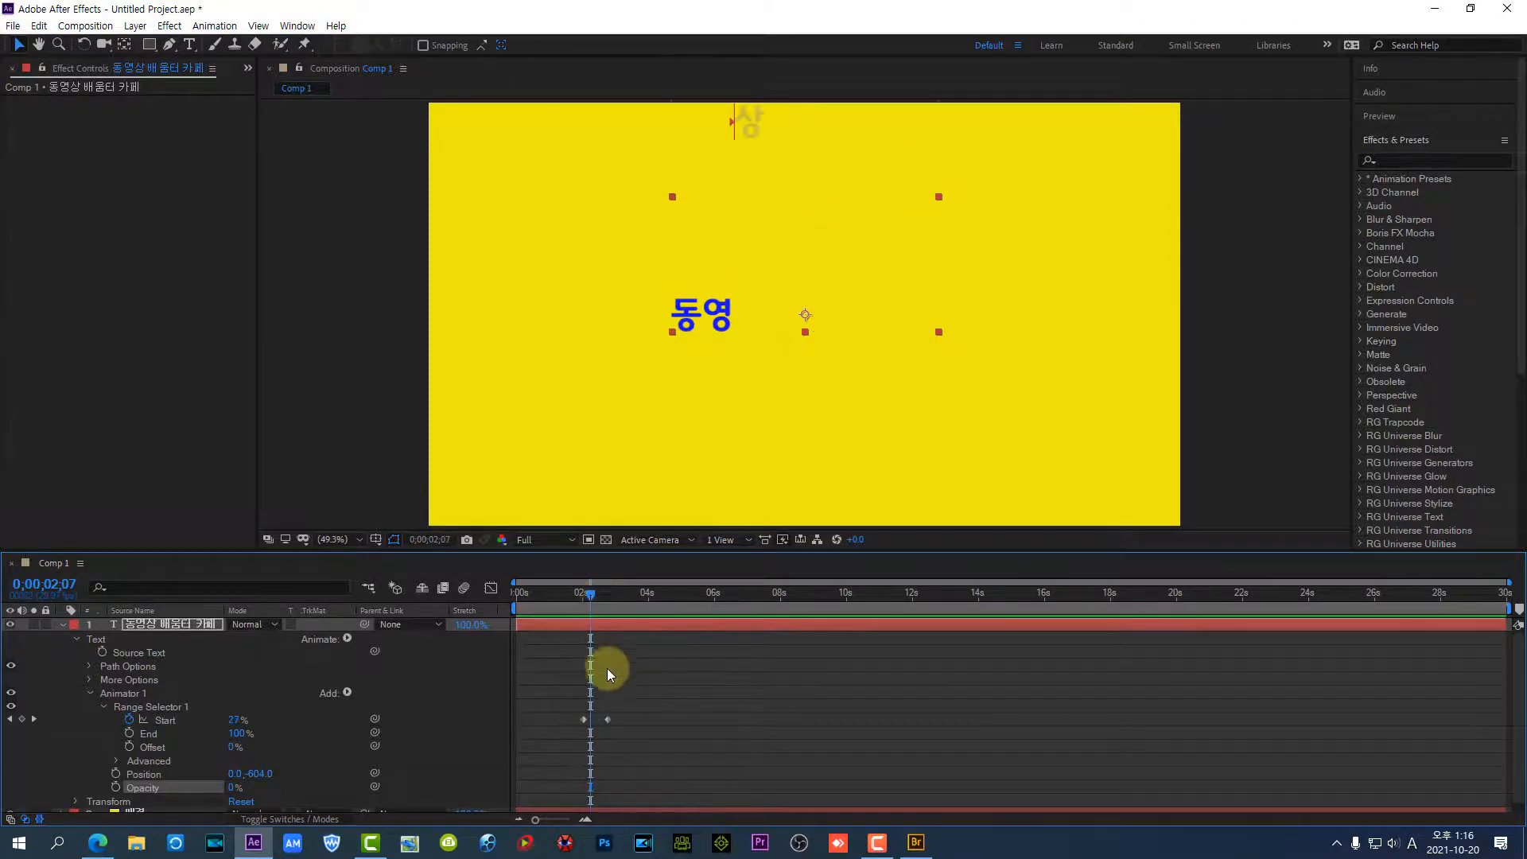
Move the second Range Selector Start keyframe to about 5.5 seconds, scrub through the slower drop-in and return to the composition's start
drag(606, 719, 698, 722)
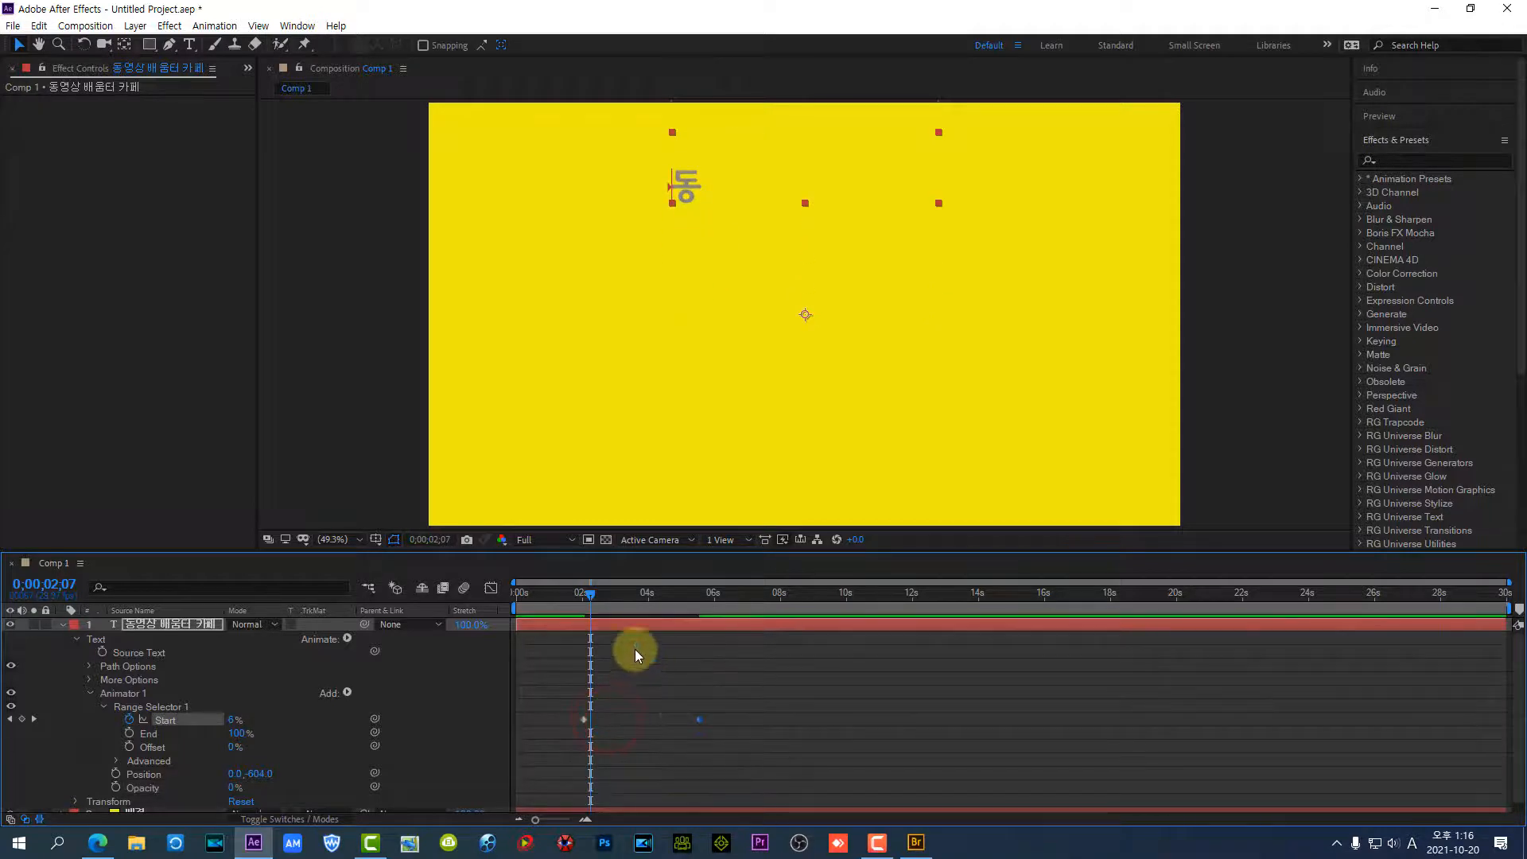
drag(593, 595, 615, 594)
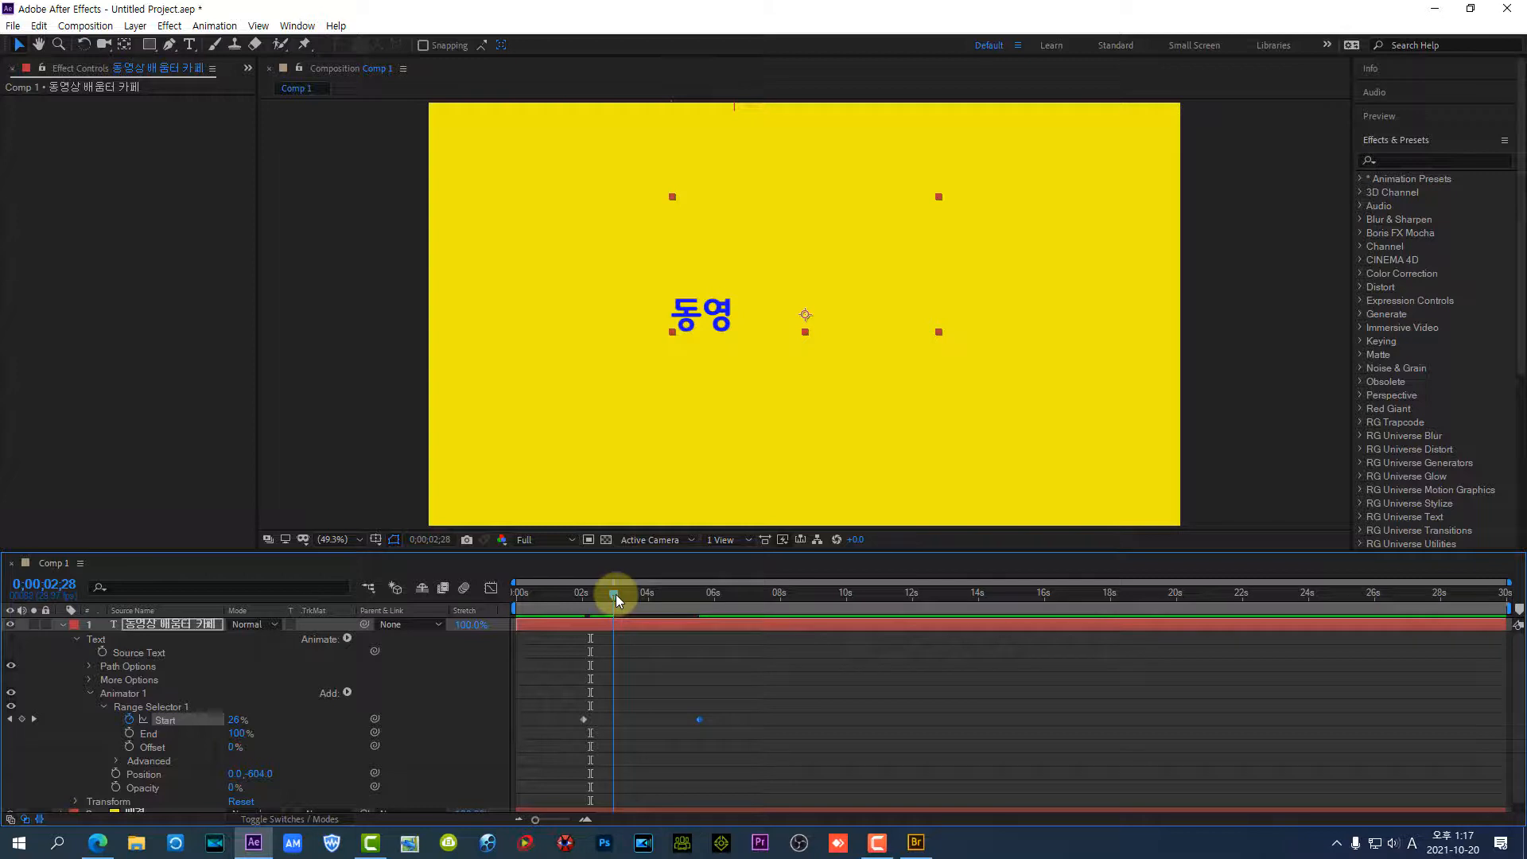
drag(616, 594, 504, 644)
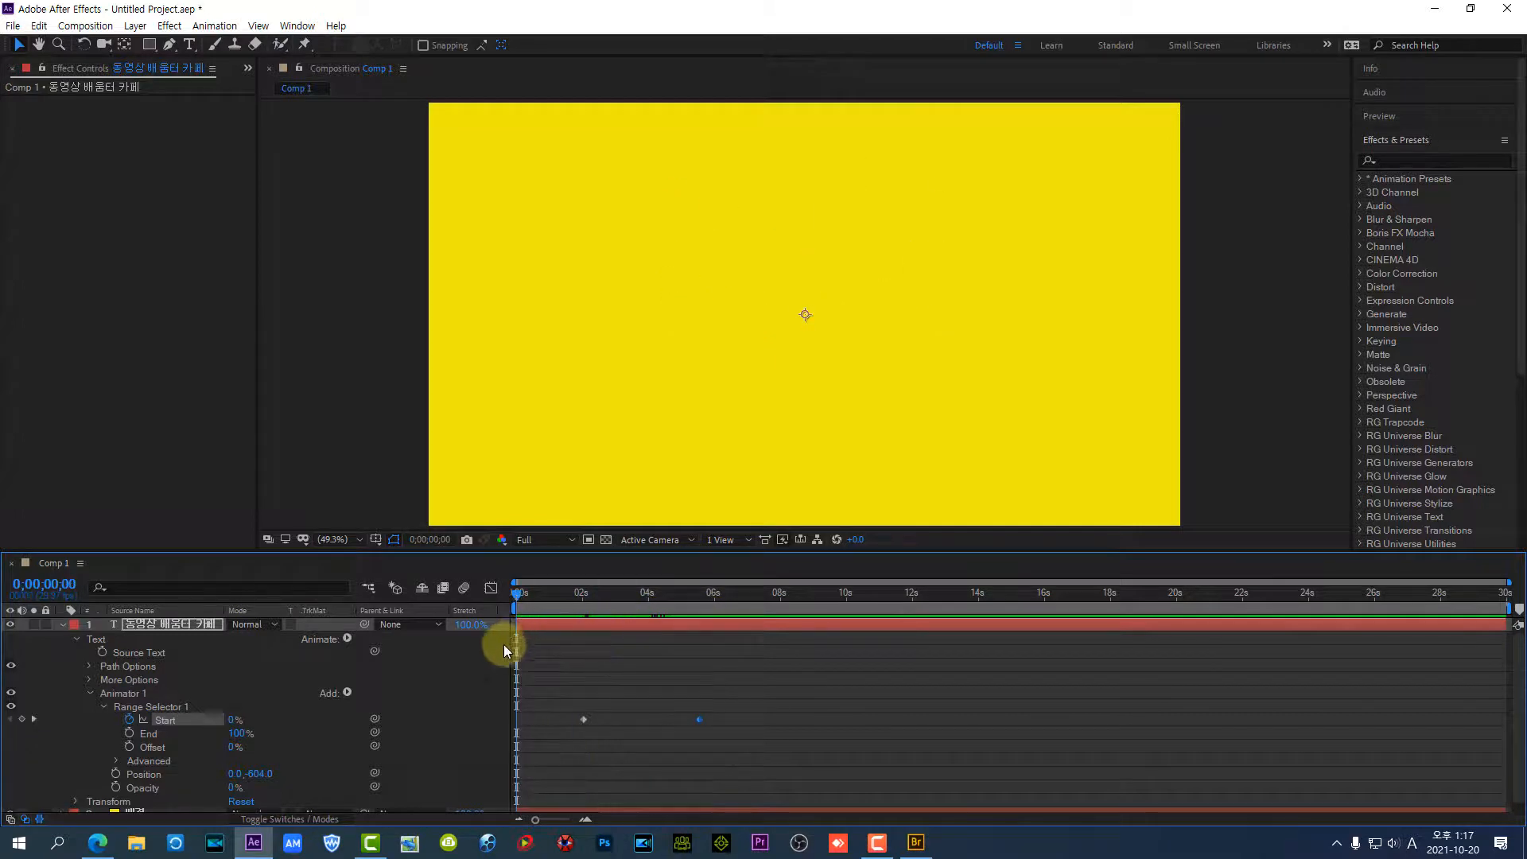
Add a Scale property to Animator 1, set it to 200% and play the animation from the start
click(124, 694)
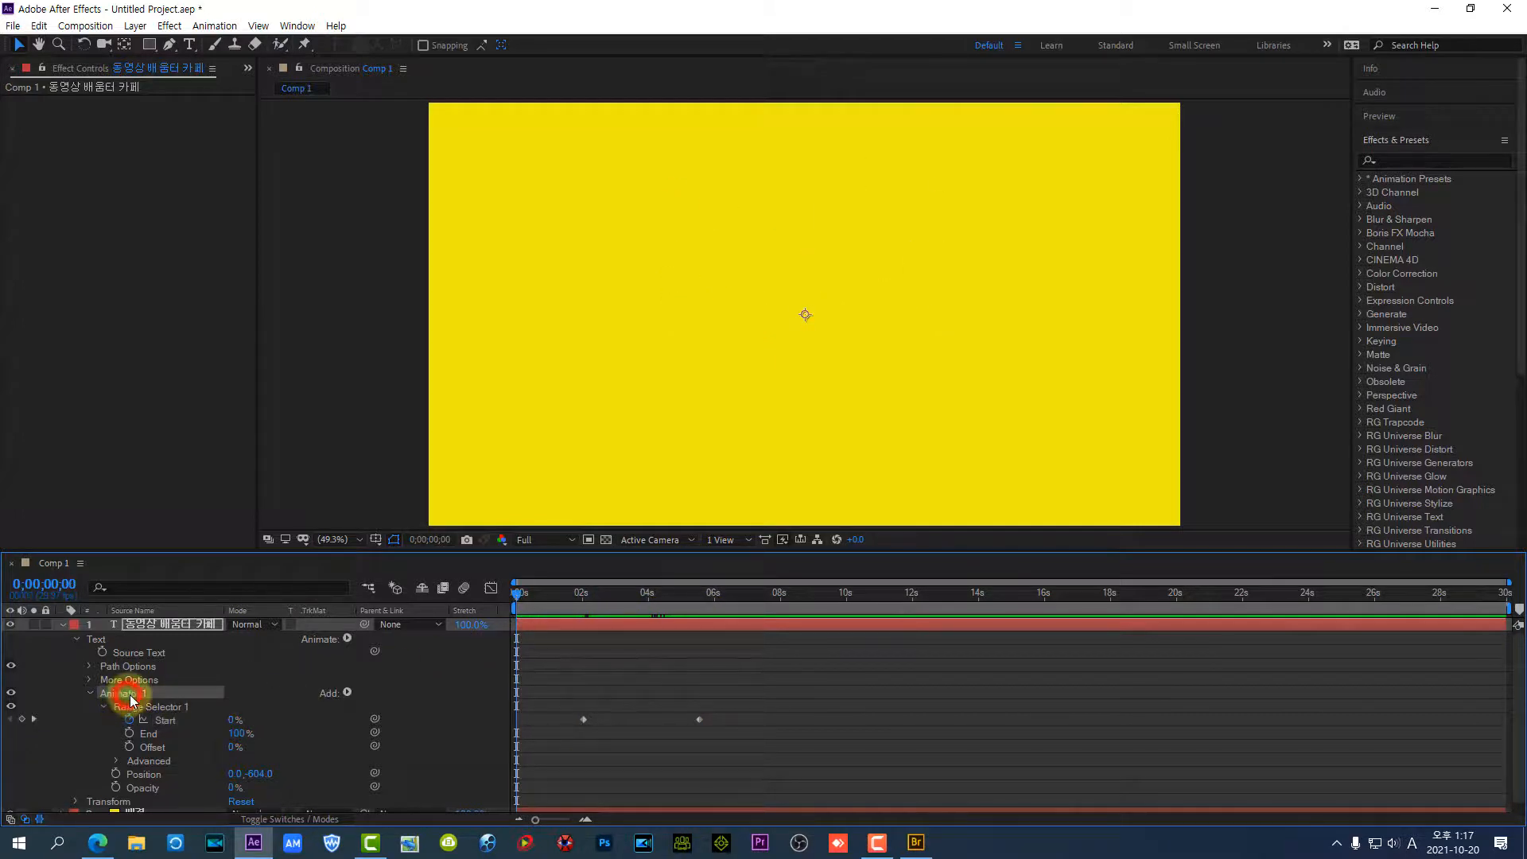
click(346, 692)
mouse_move(382, 698)
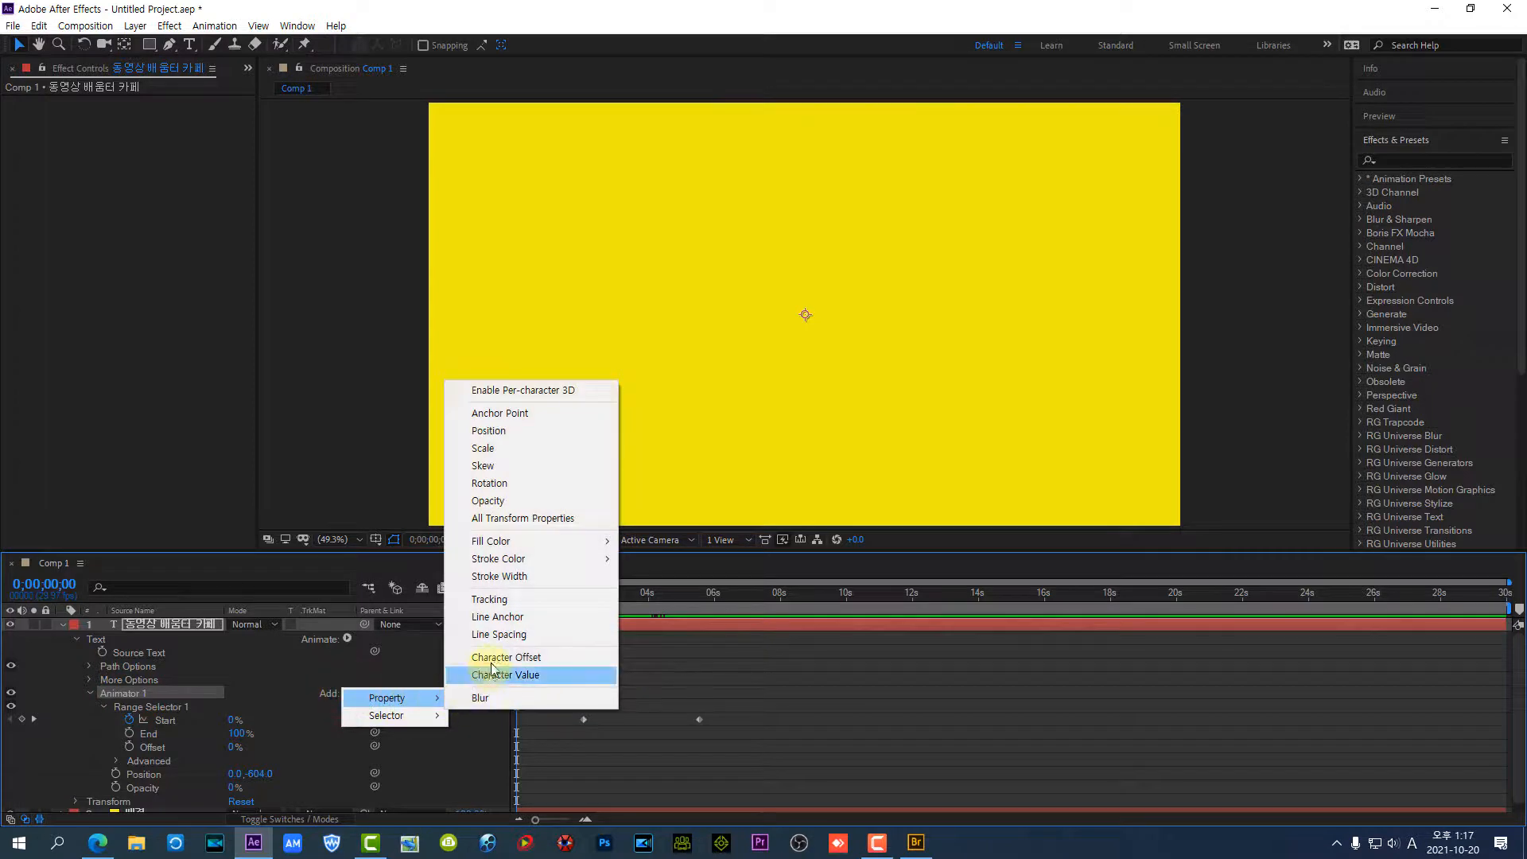
click(527, 447)
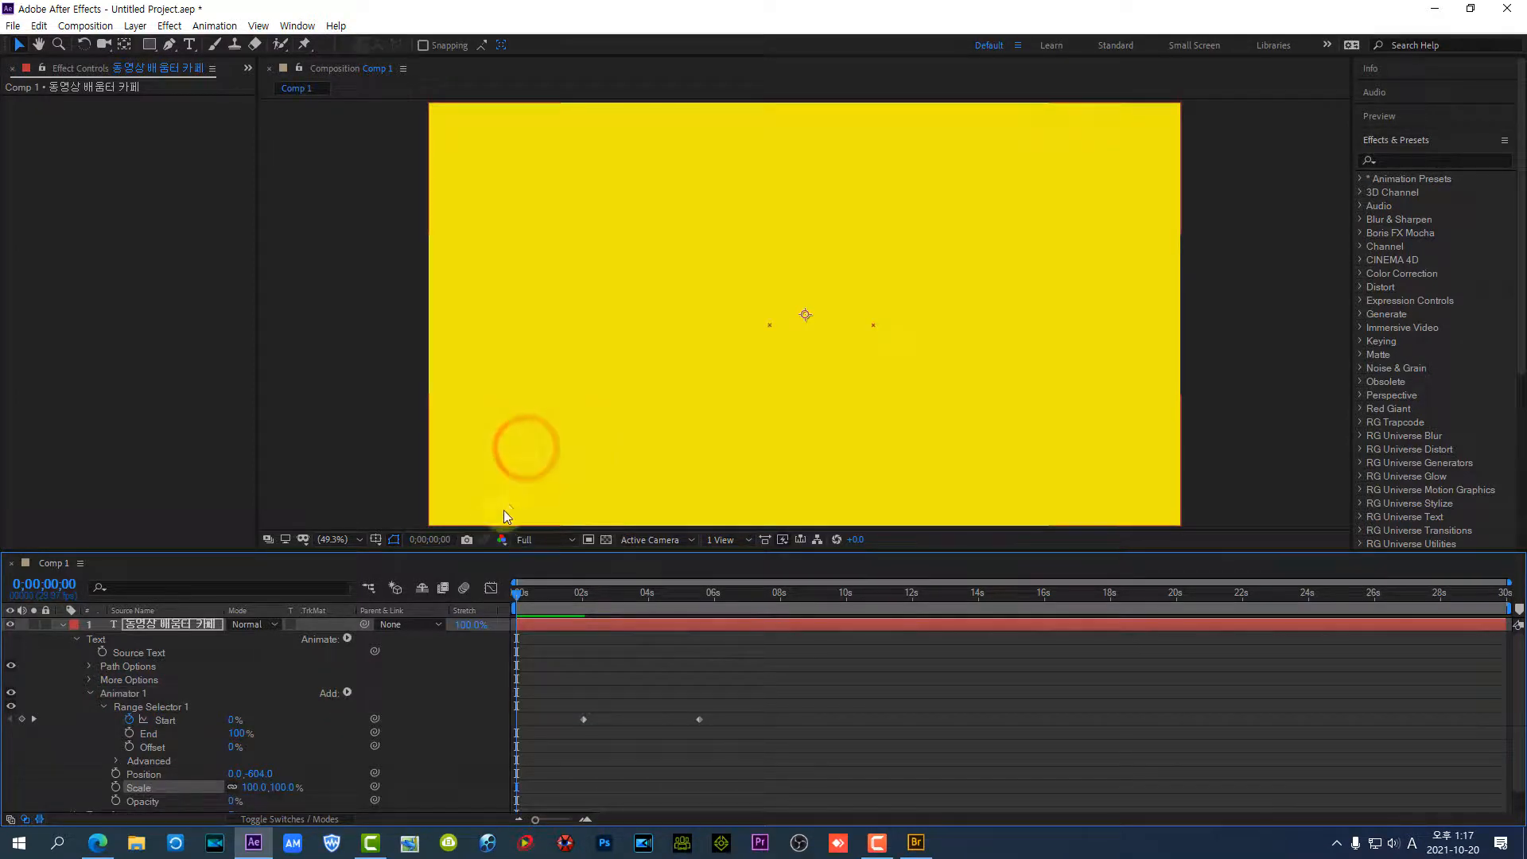
click(260, 790)
text(200)
key(Return)
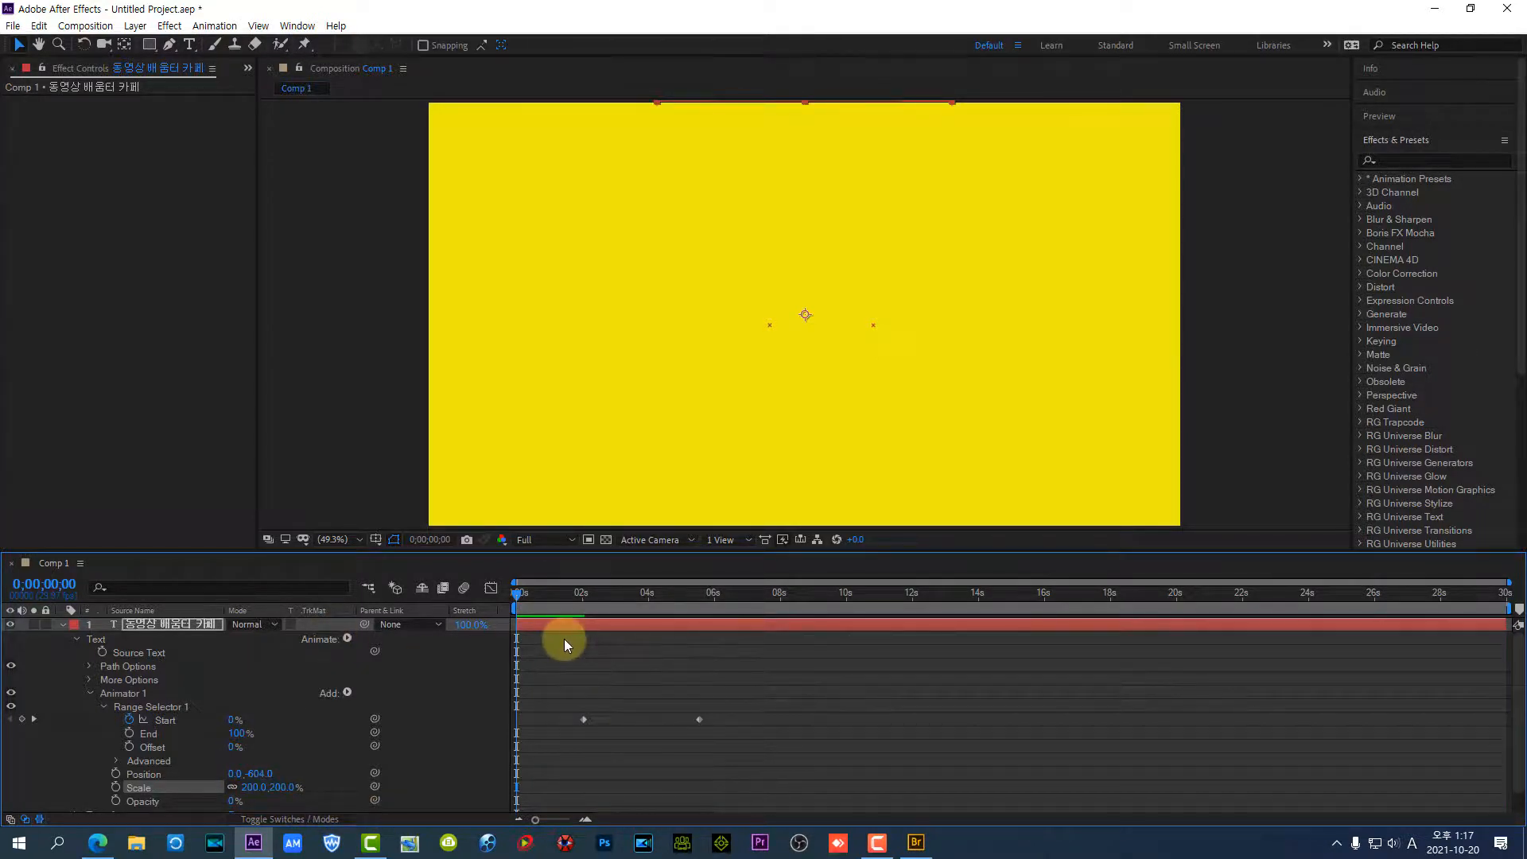
key(space)
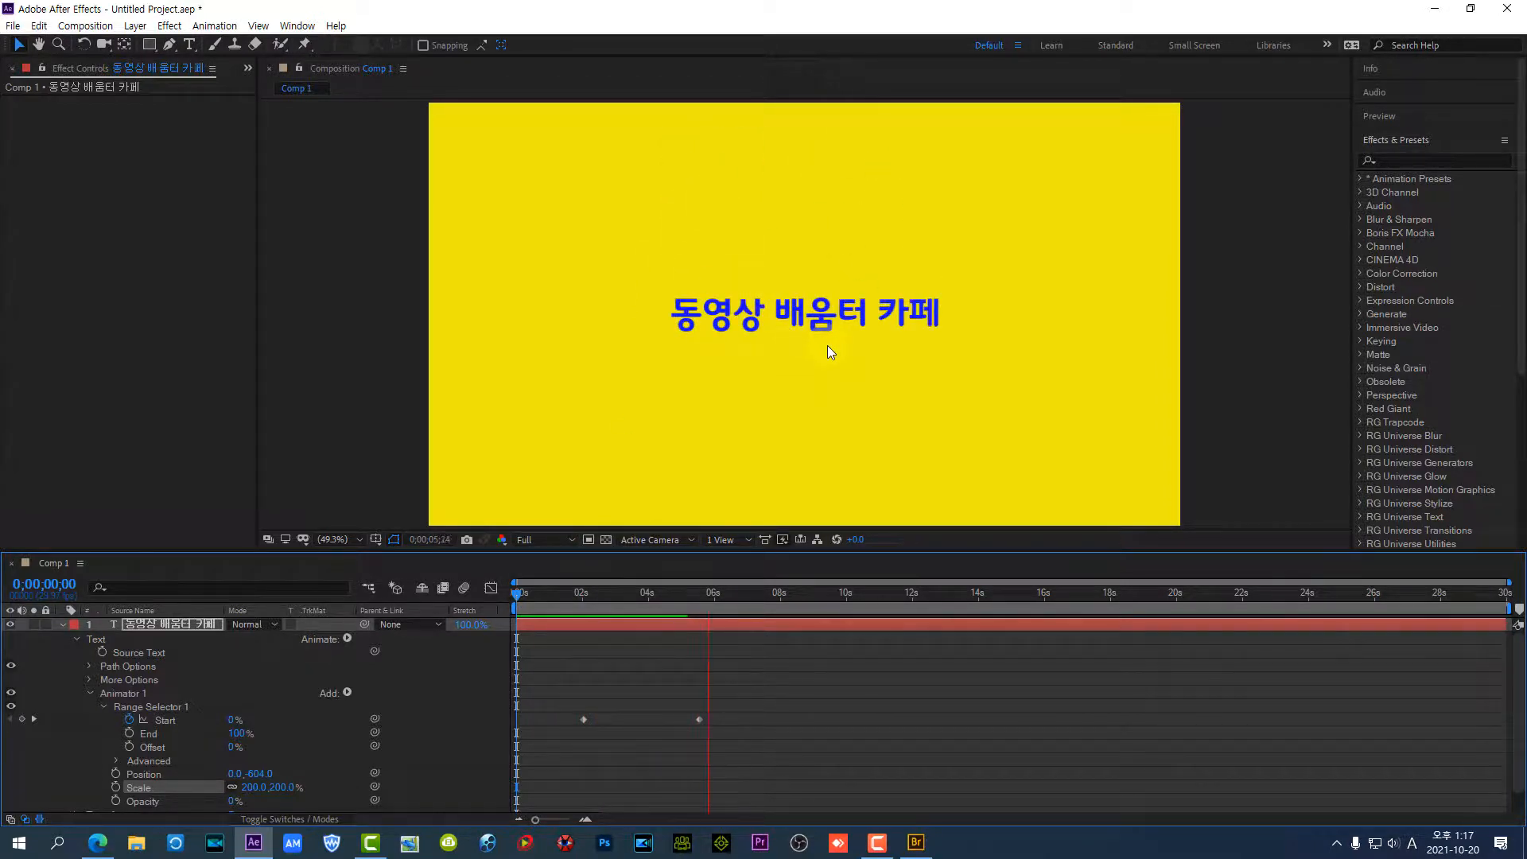
click(297, 694)
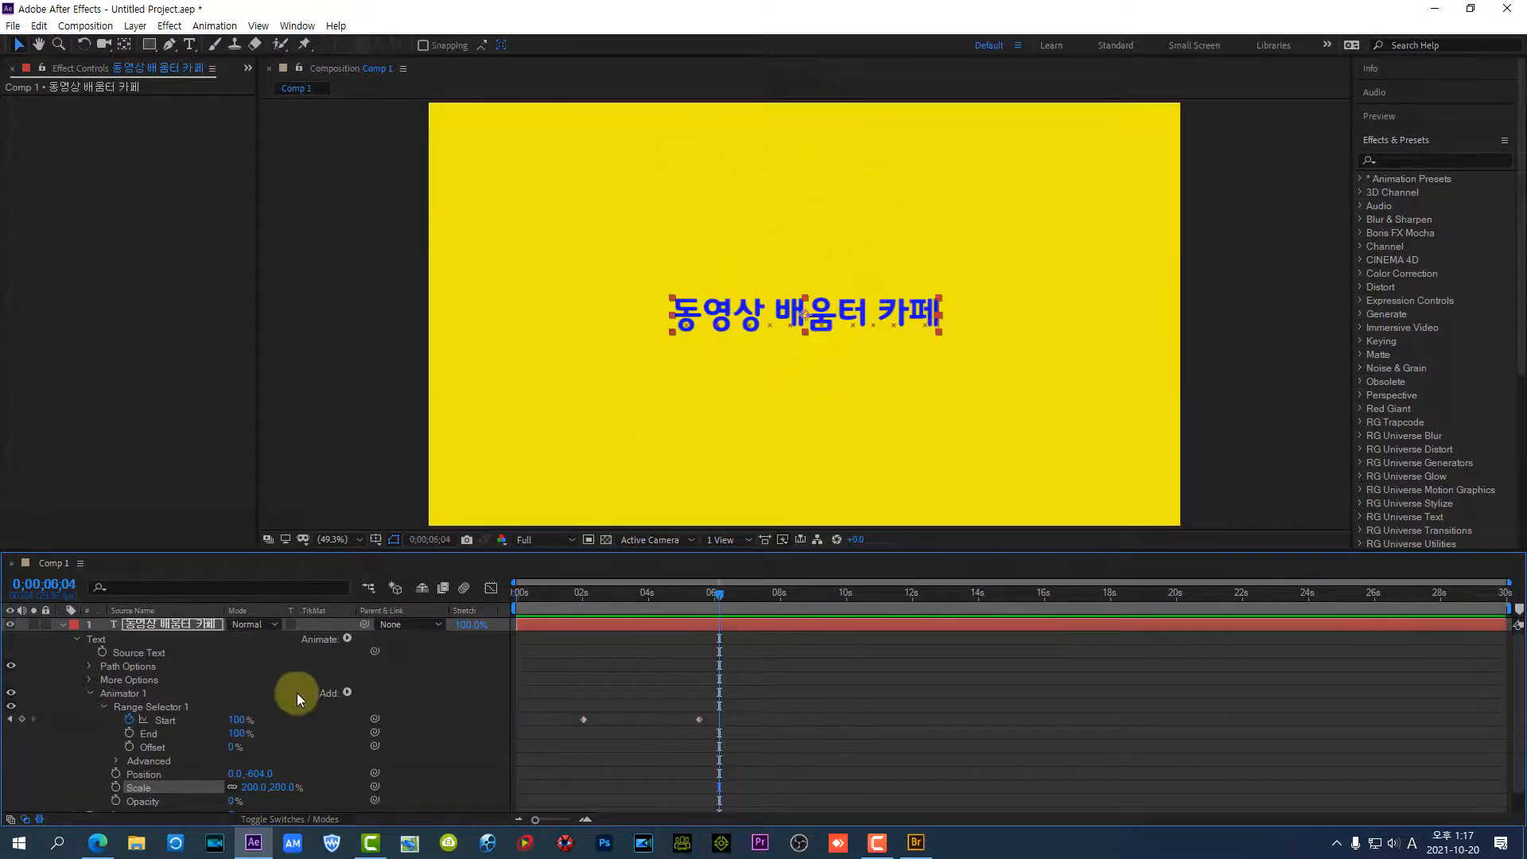
Set Animator 1's Scale to 50% and play the animation from 0;00;00;28, pausing partway to inspect the character size
click(255, 789)
text(50)
key(Return)
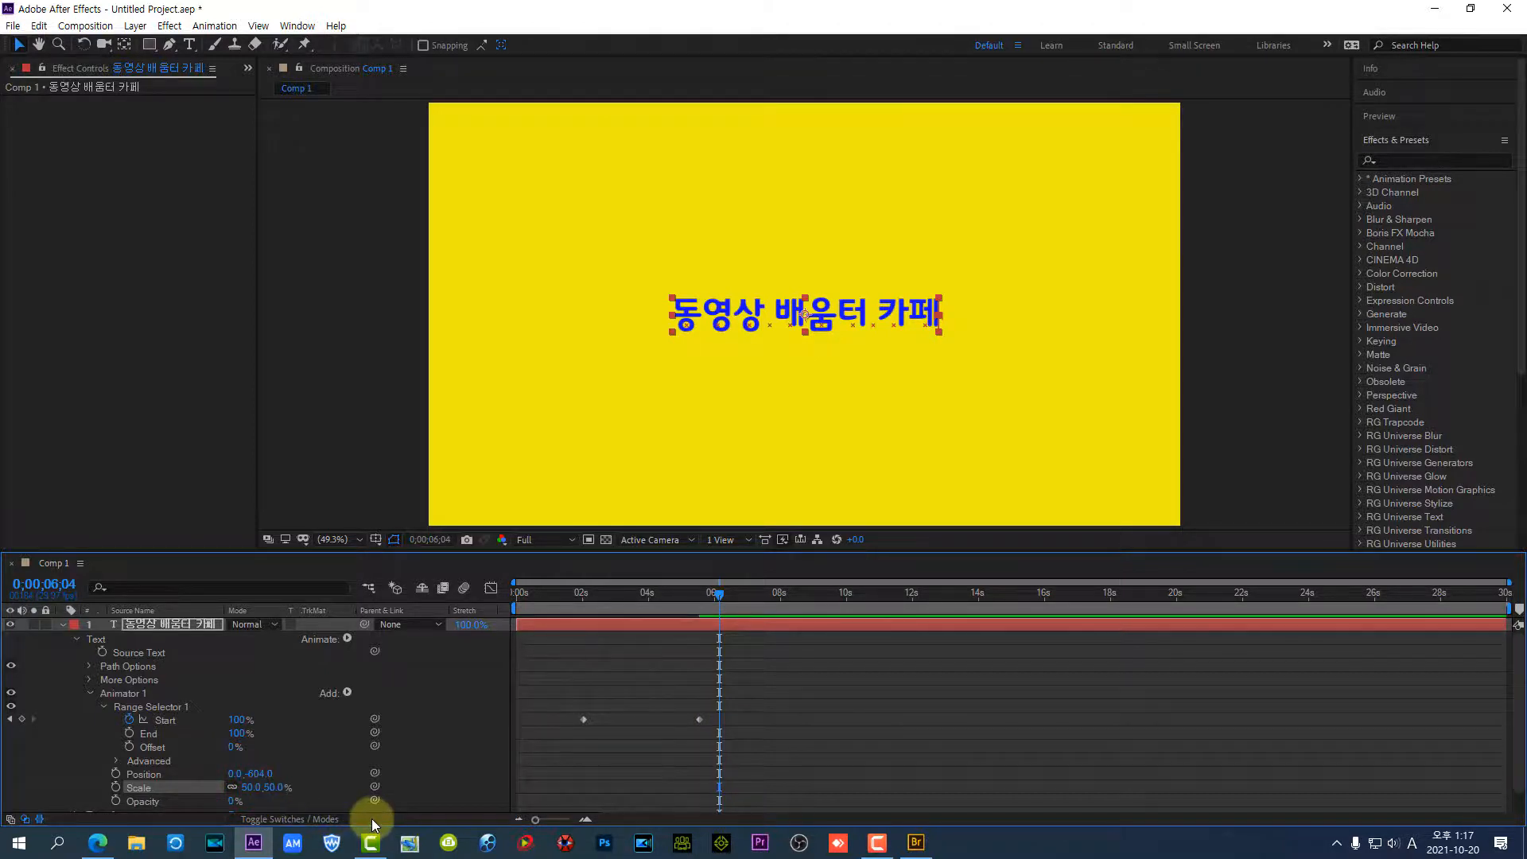
drag(722, 592, 550, 611)
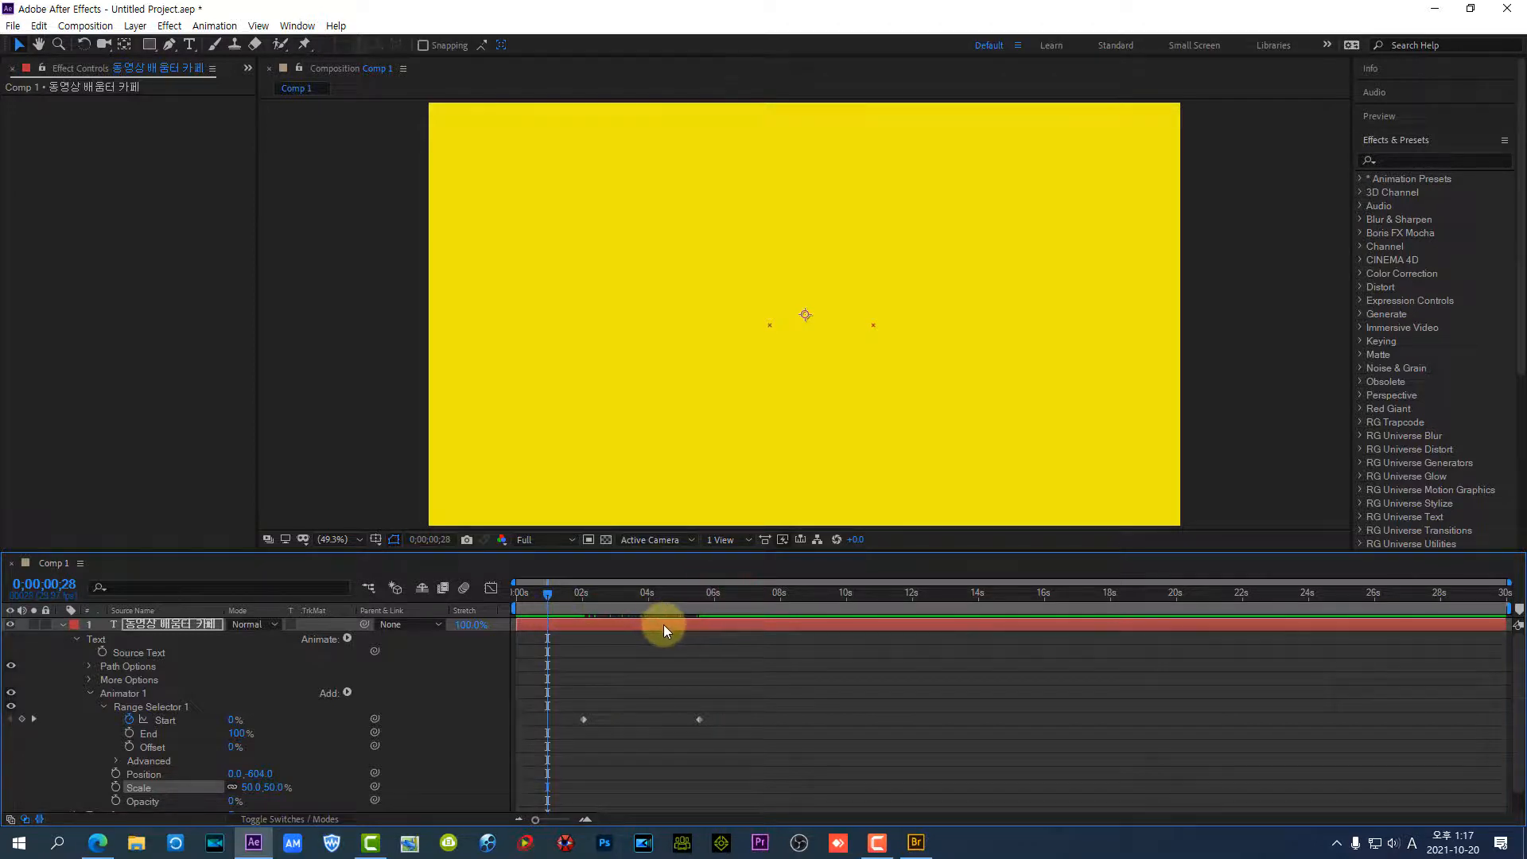
key(space)
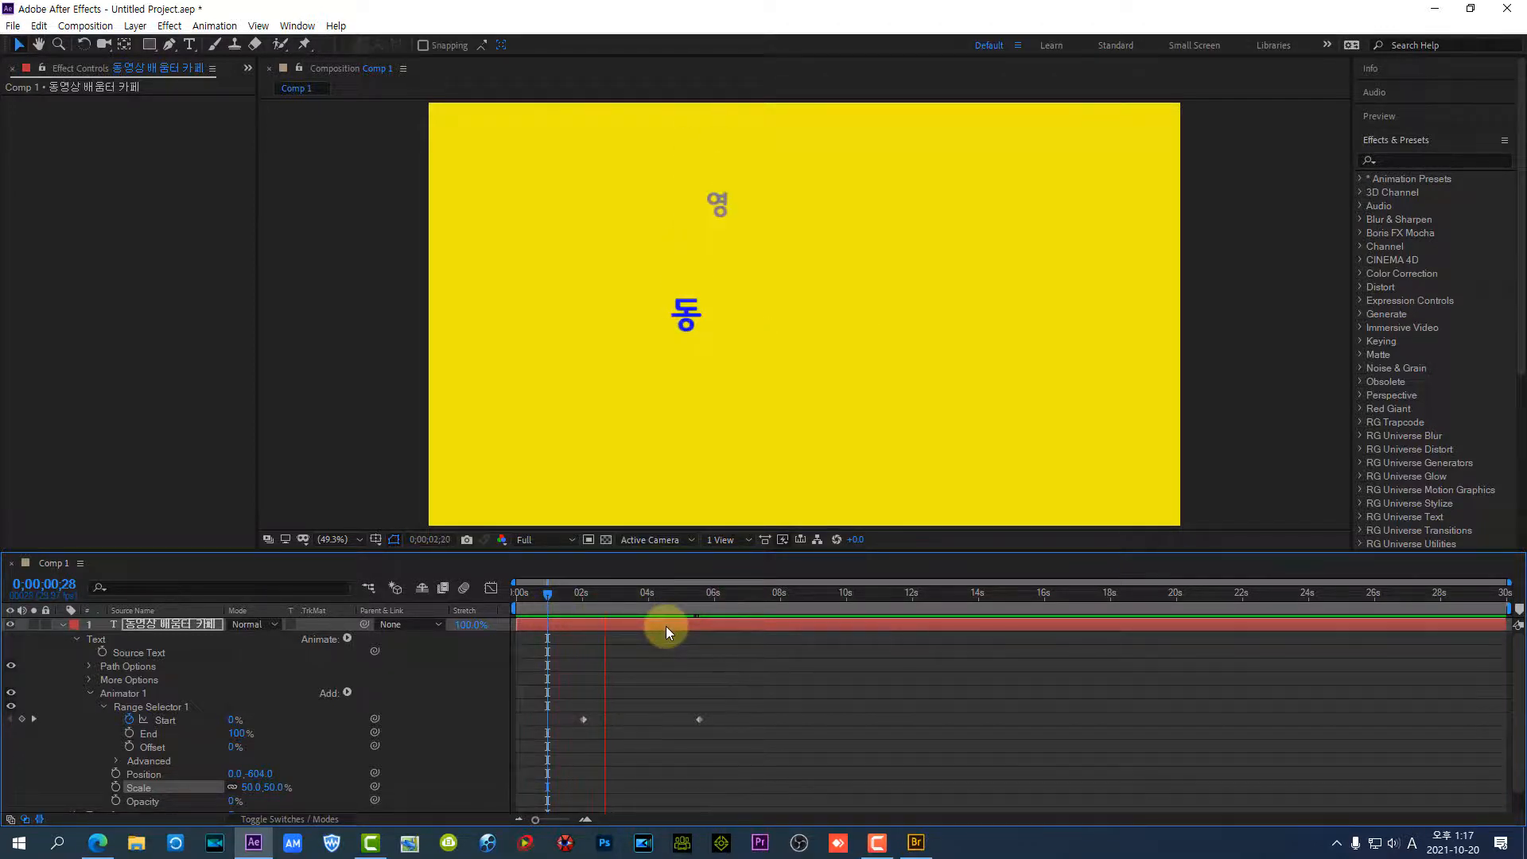
key(space)
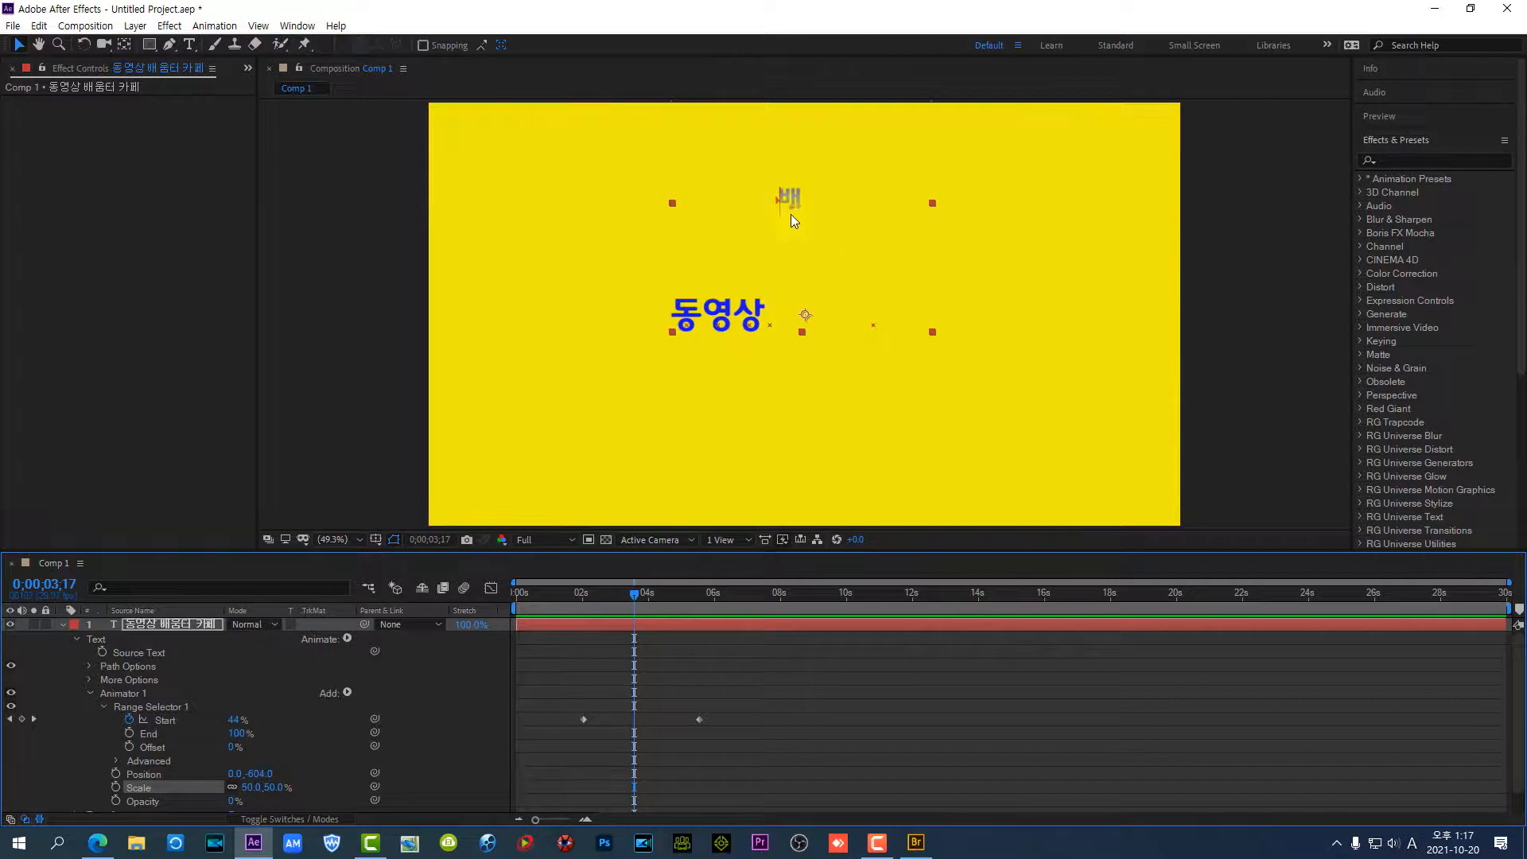
key(space)
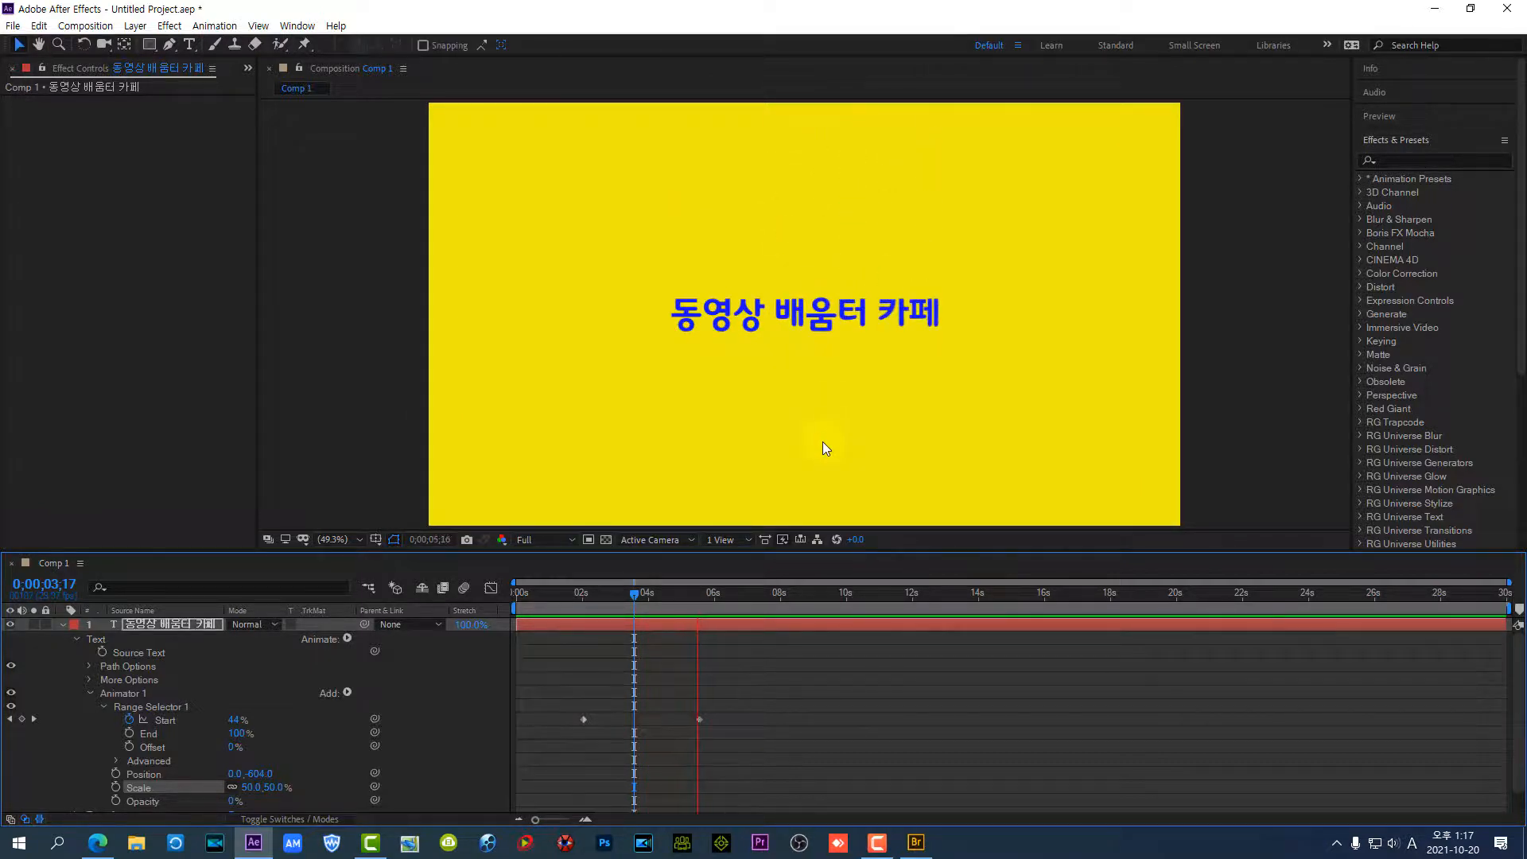
key(space)
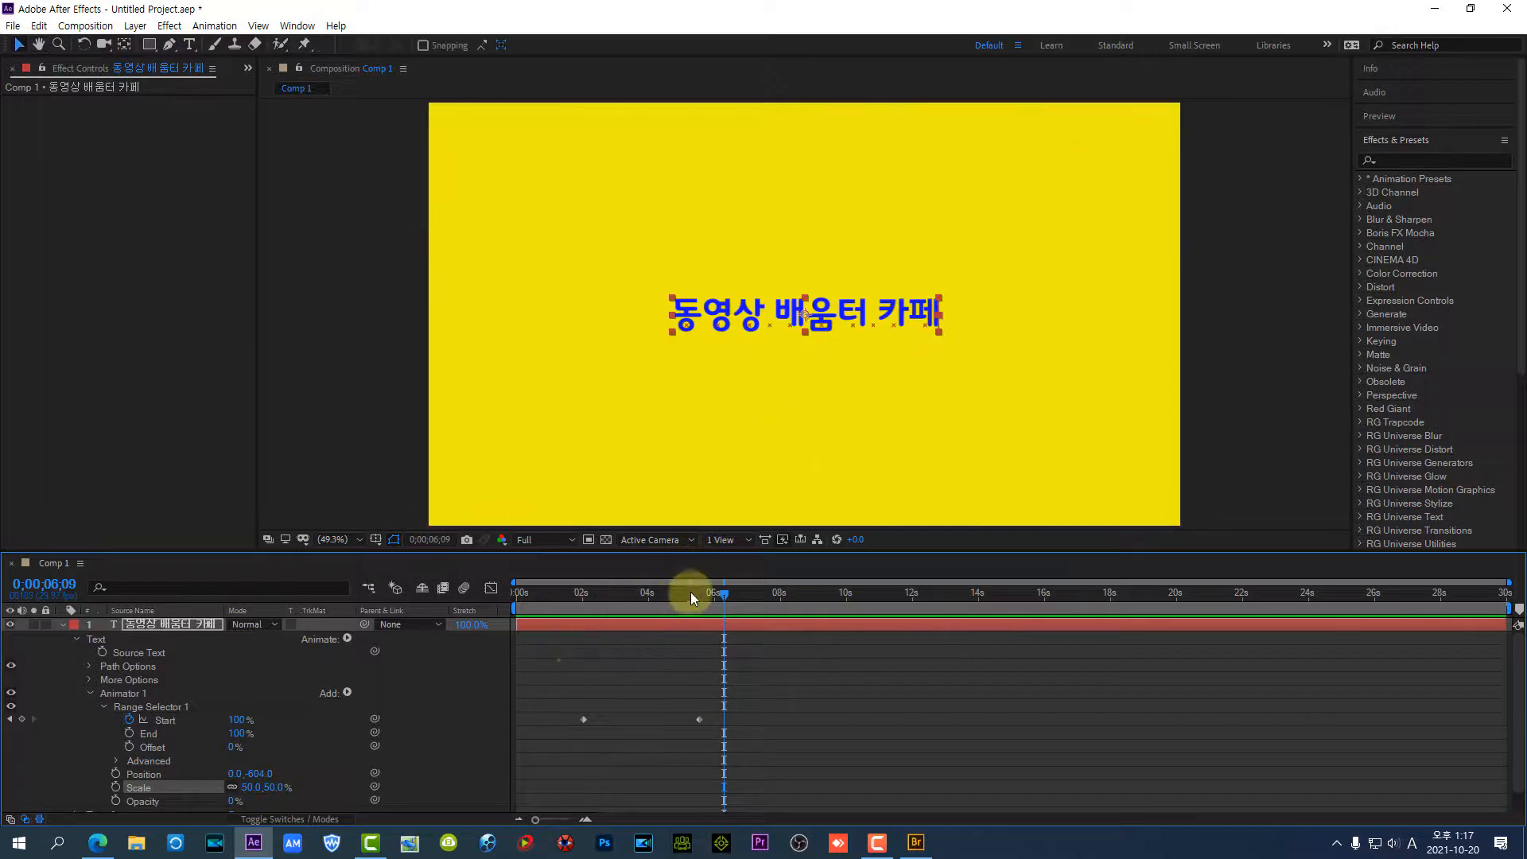
Collapse the title layer's expanded properties and reveal only its keyframed properties
drag(723, 590, 818, 632)
click(64, 625)
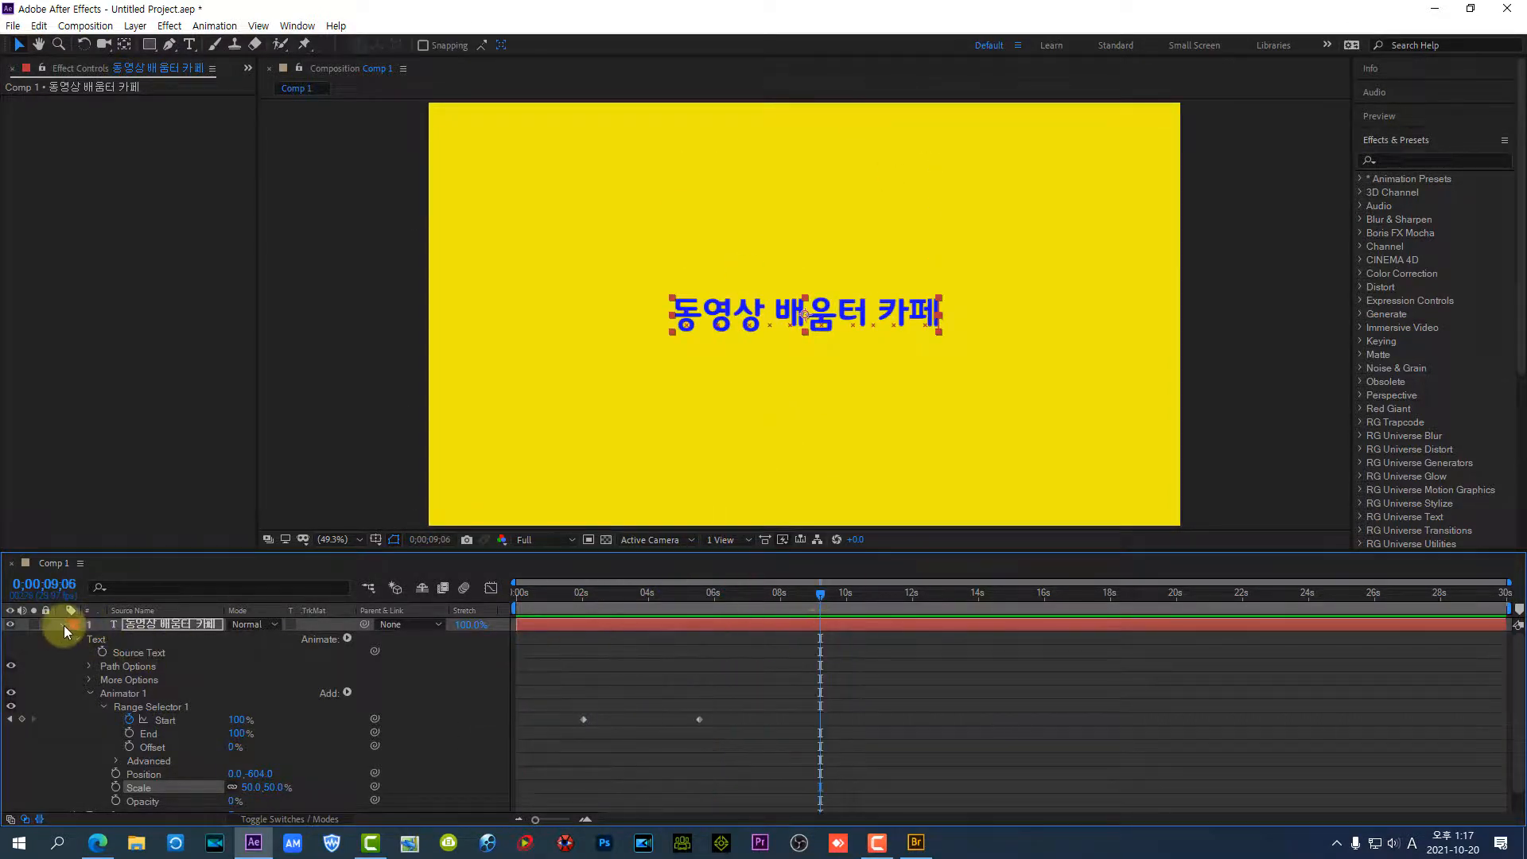
click(64, 625)
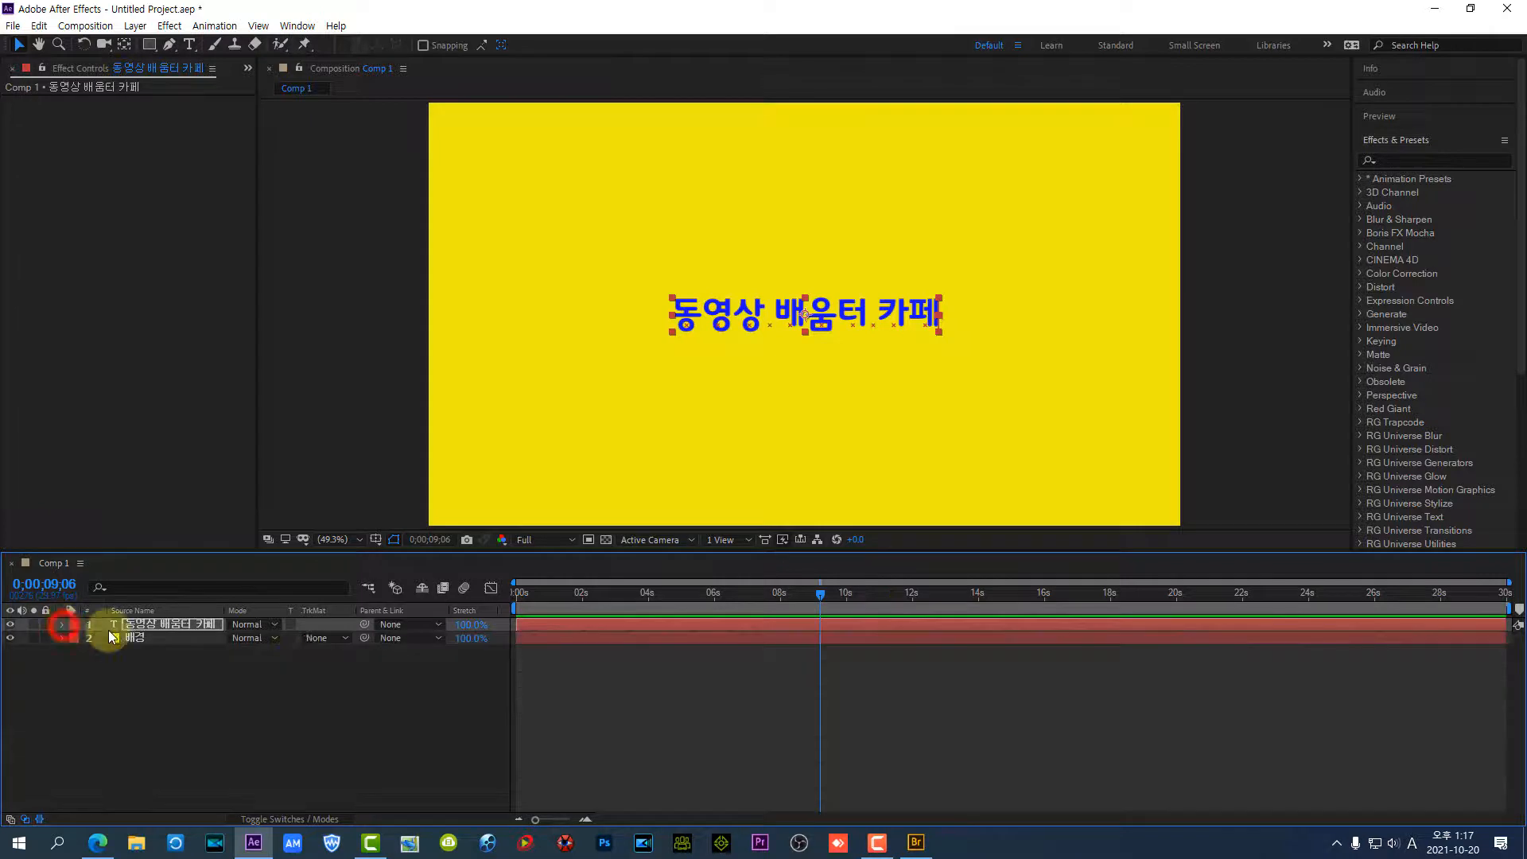
click(169, 625)
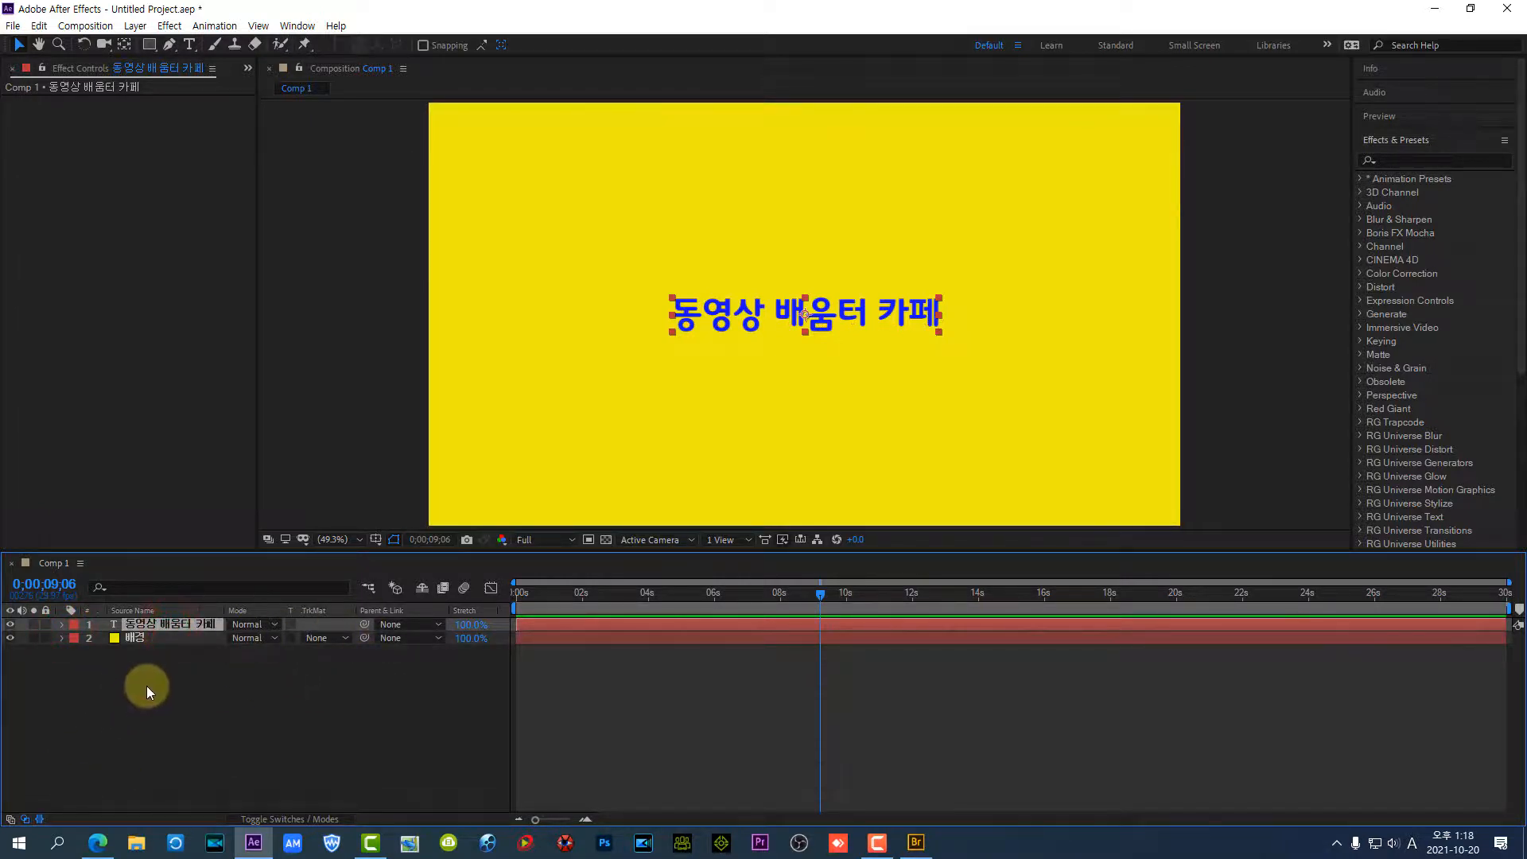
key(u)
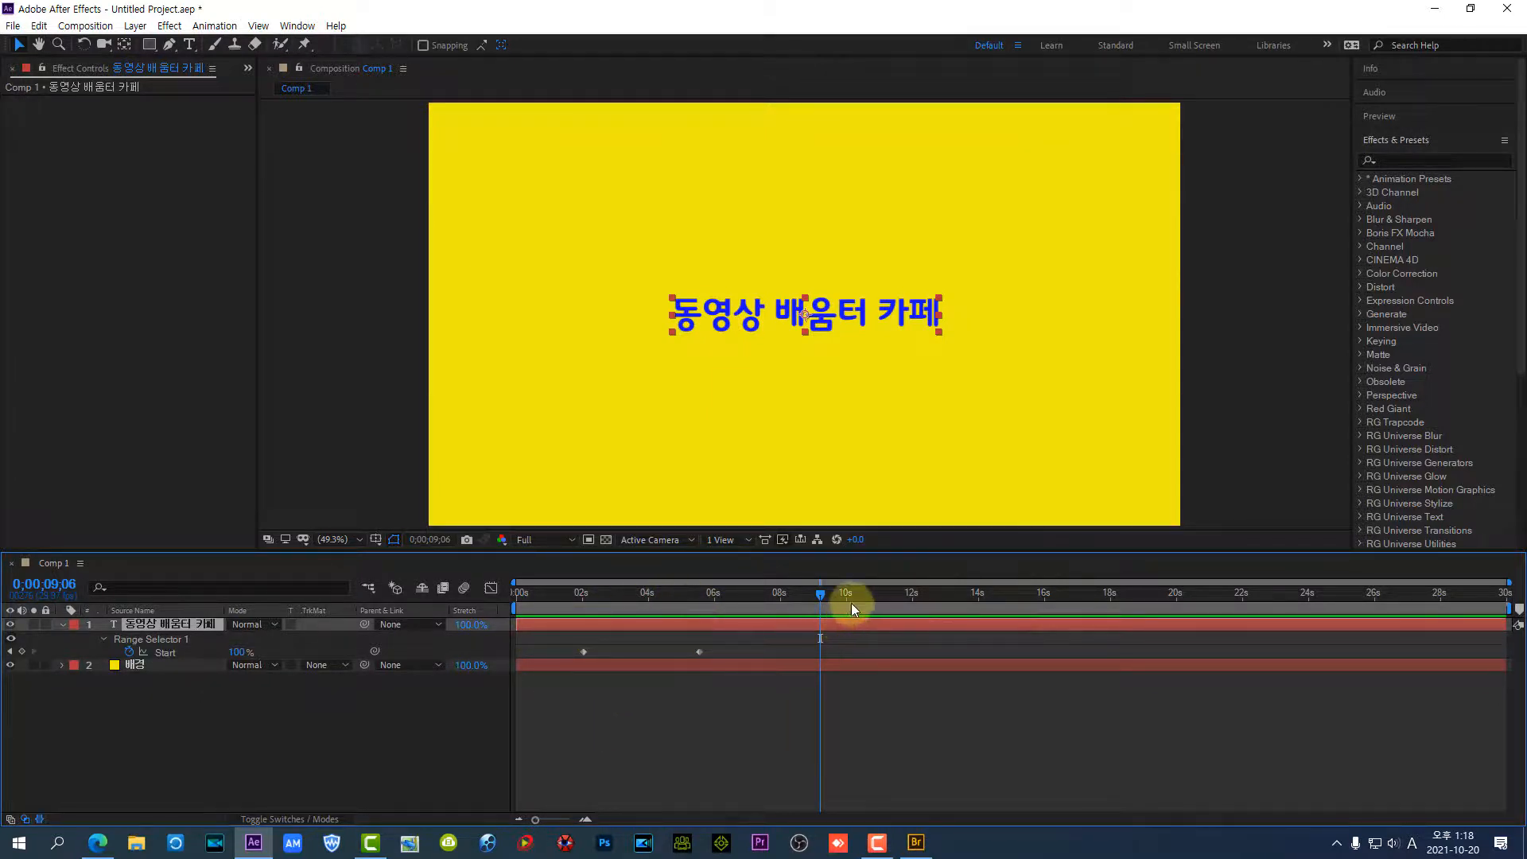
At 0;00;22;02, switch to Adobe Bridge, apply the Fade Out By Character preset from Animate Out to the title layer and return to After Effects
drag(824, 593, 1248, 616)
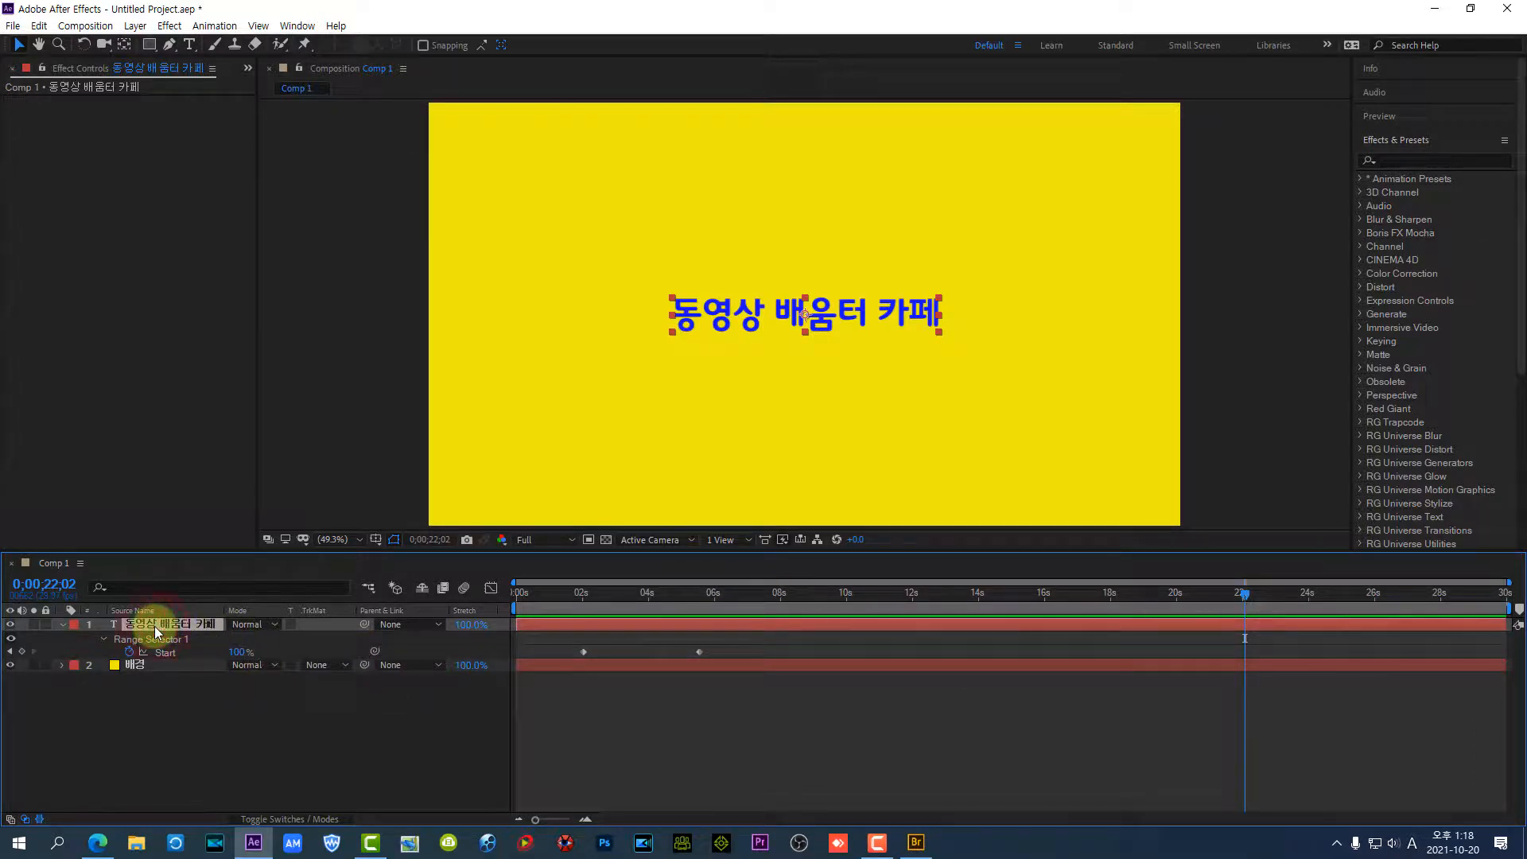
click(917, 842)
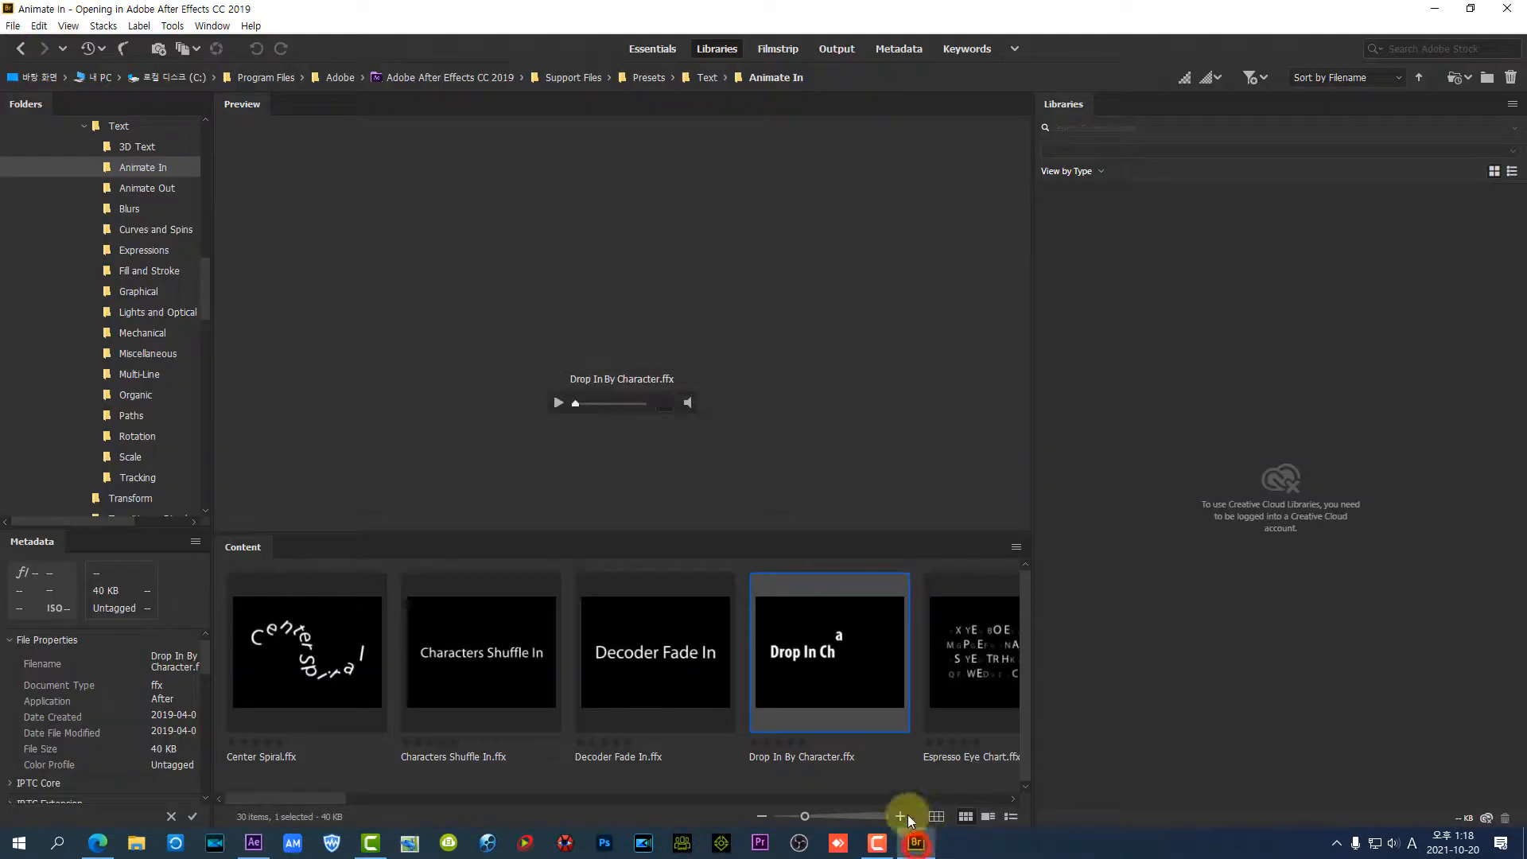
click(136, 191)
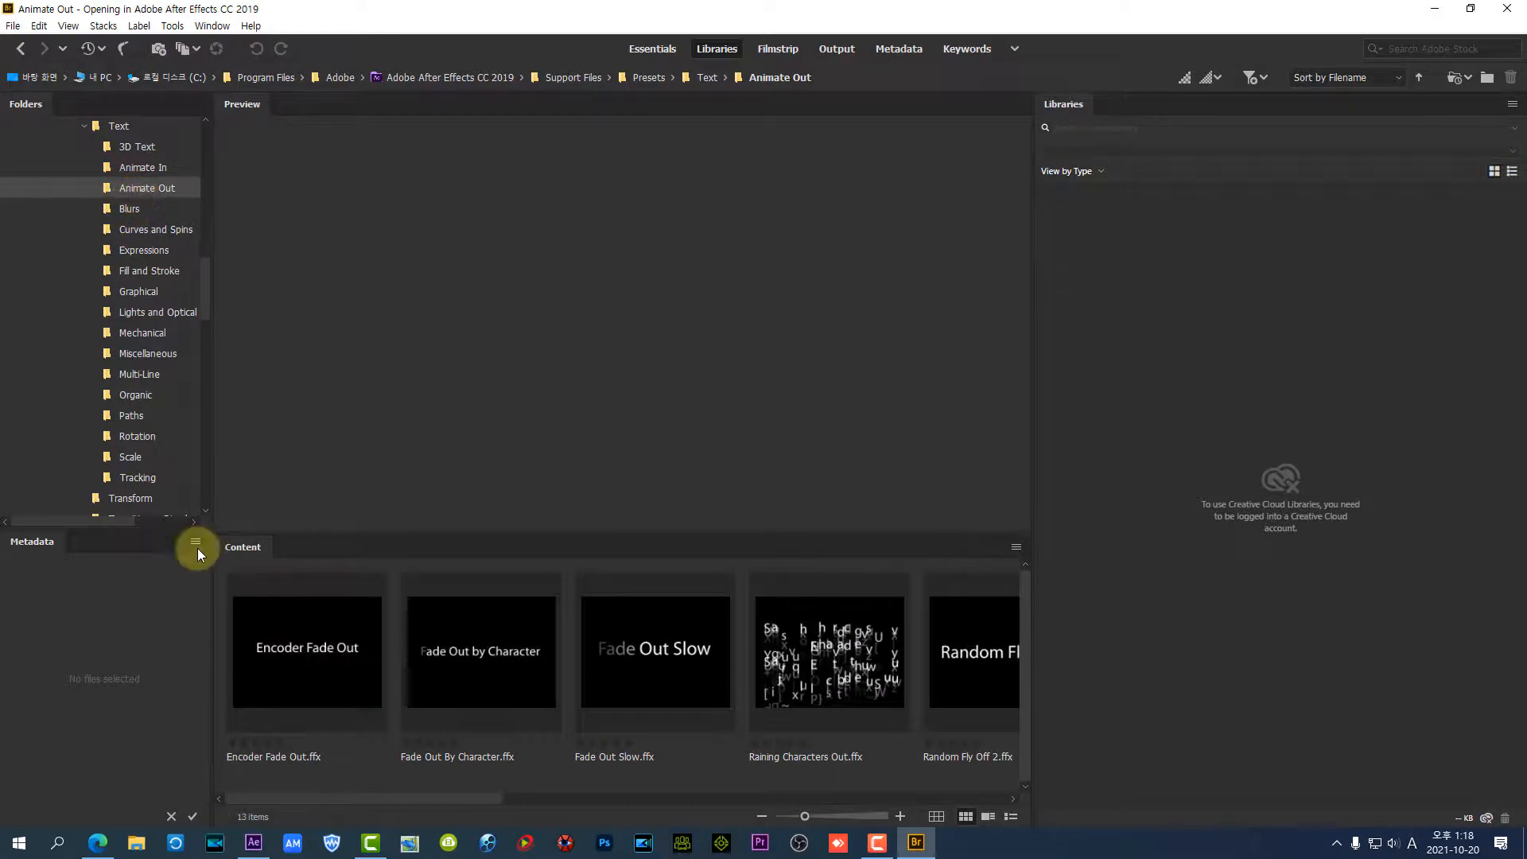
click(329, 641)
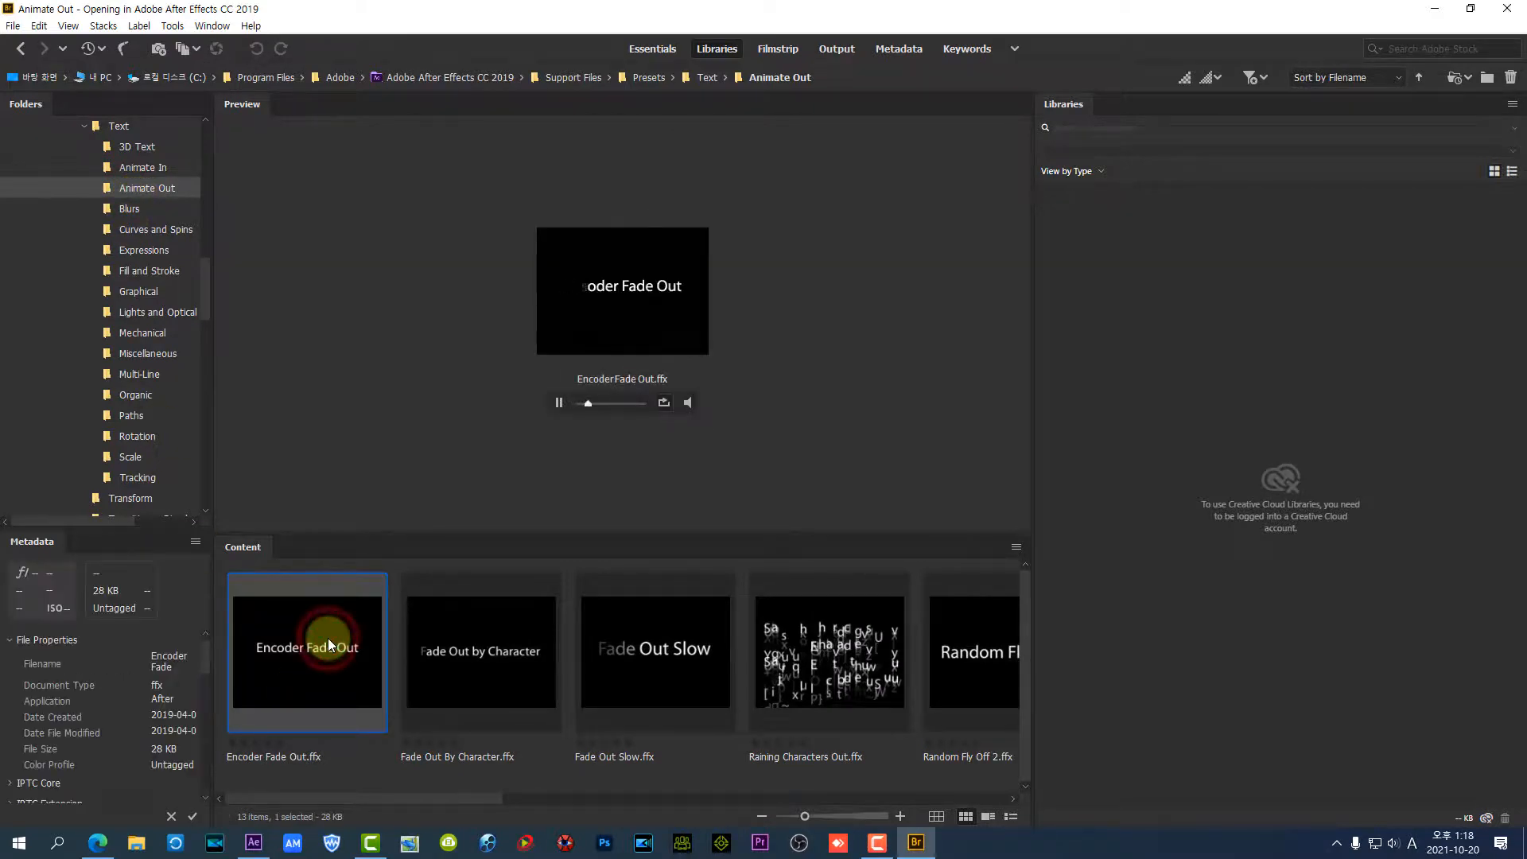
click(469, 662)
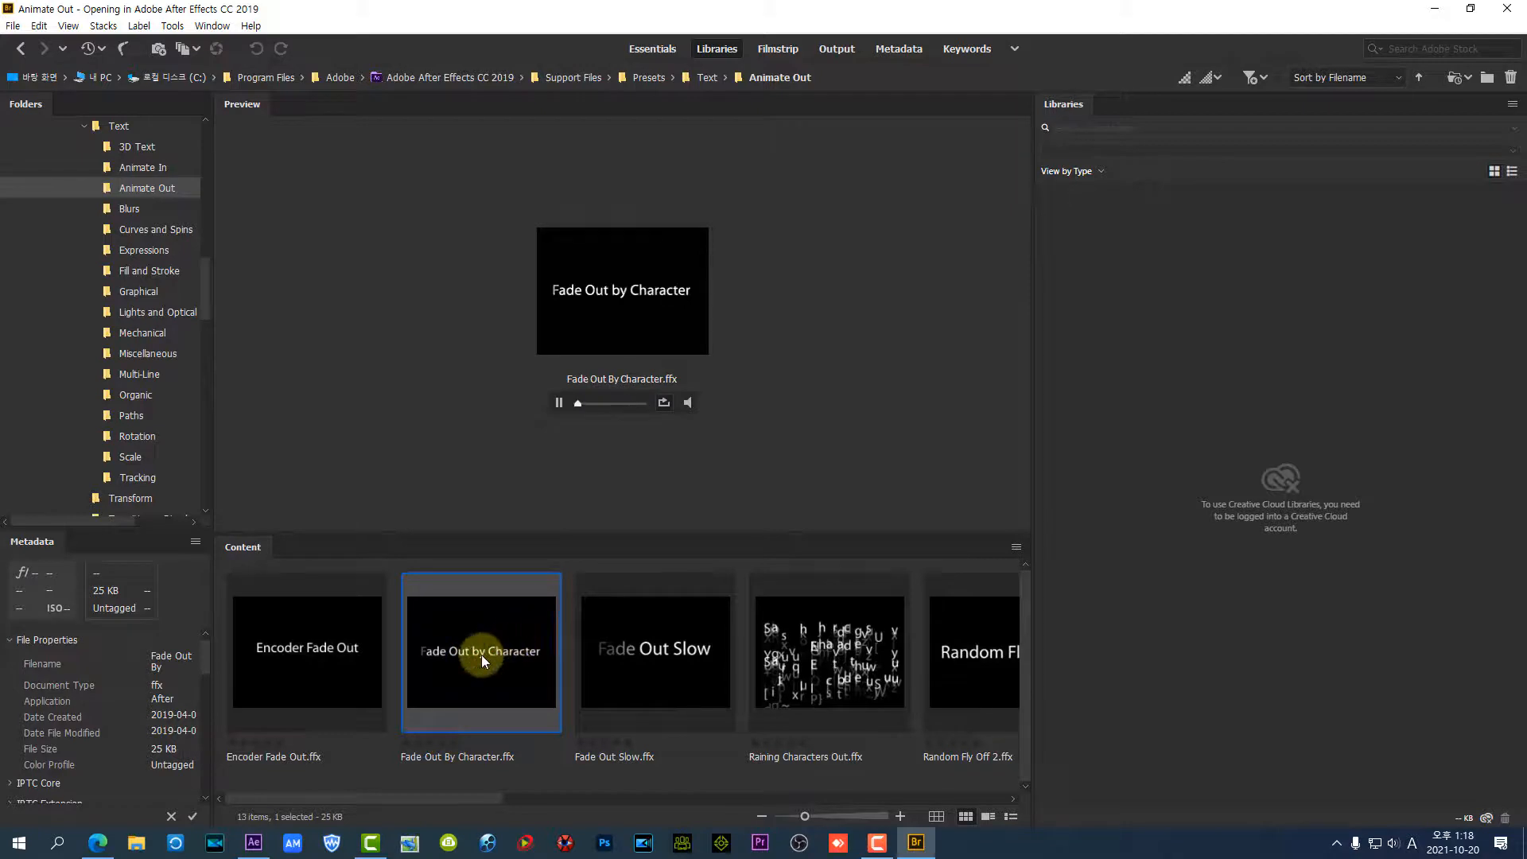
click(481, 656)
click(258, 848)
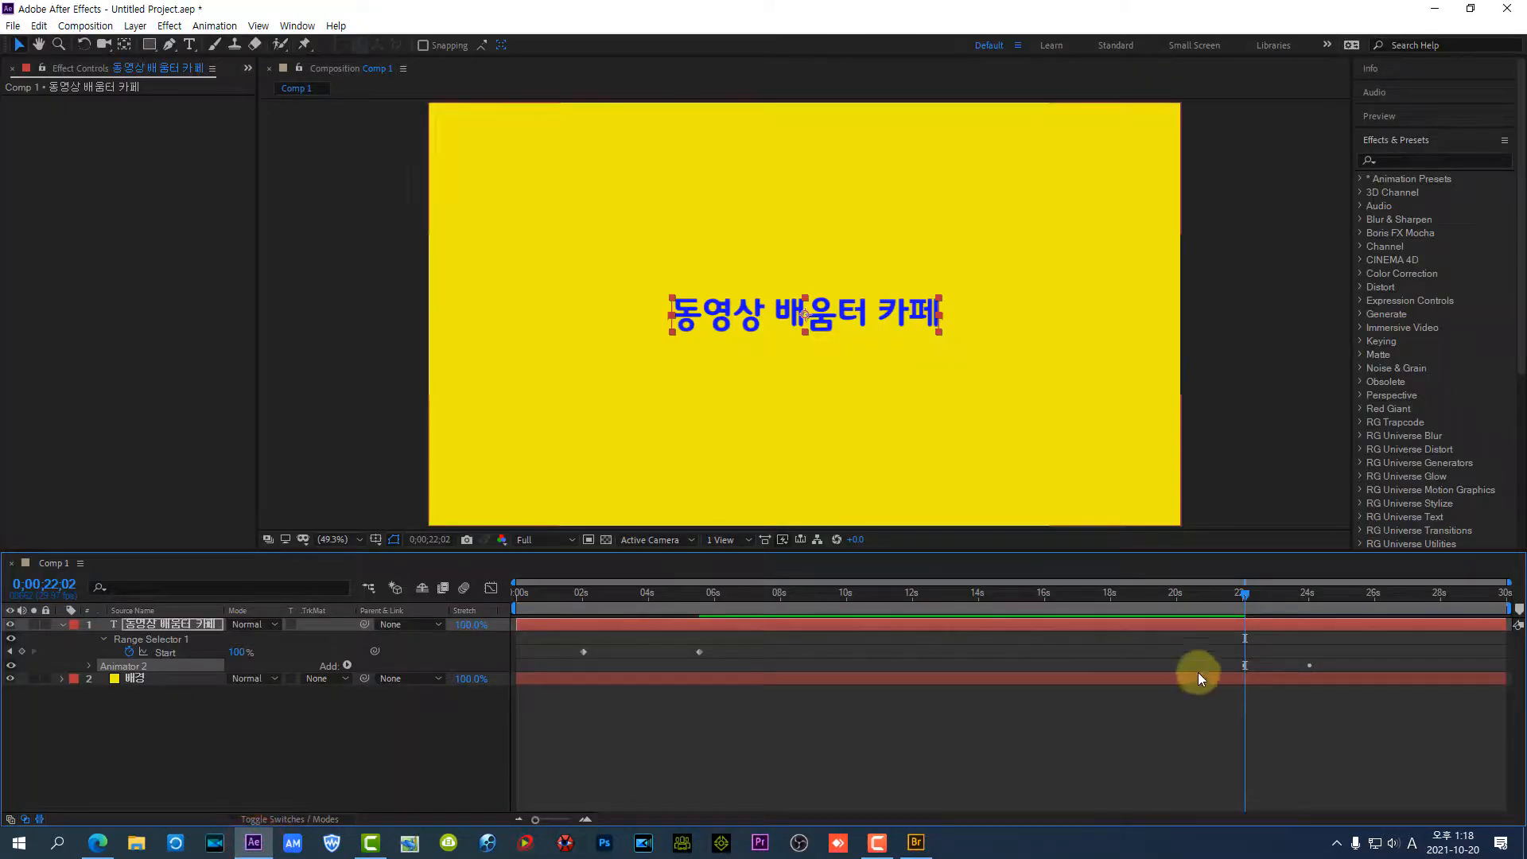
Play the animation from 0;00;01;06 through the character fade-out and stop the playback
drag(1245, 592, 555, 638)
key(space)
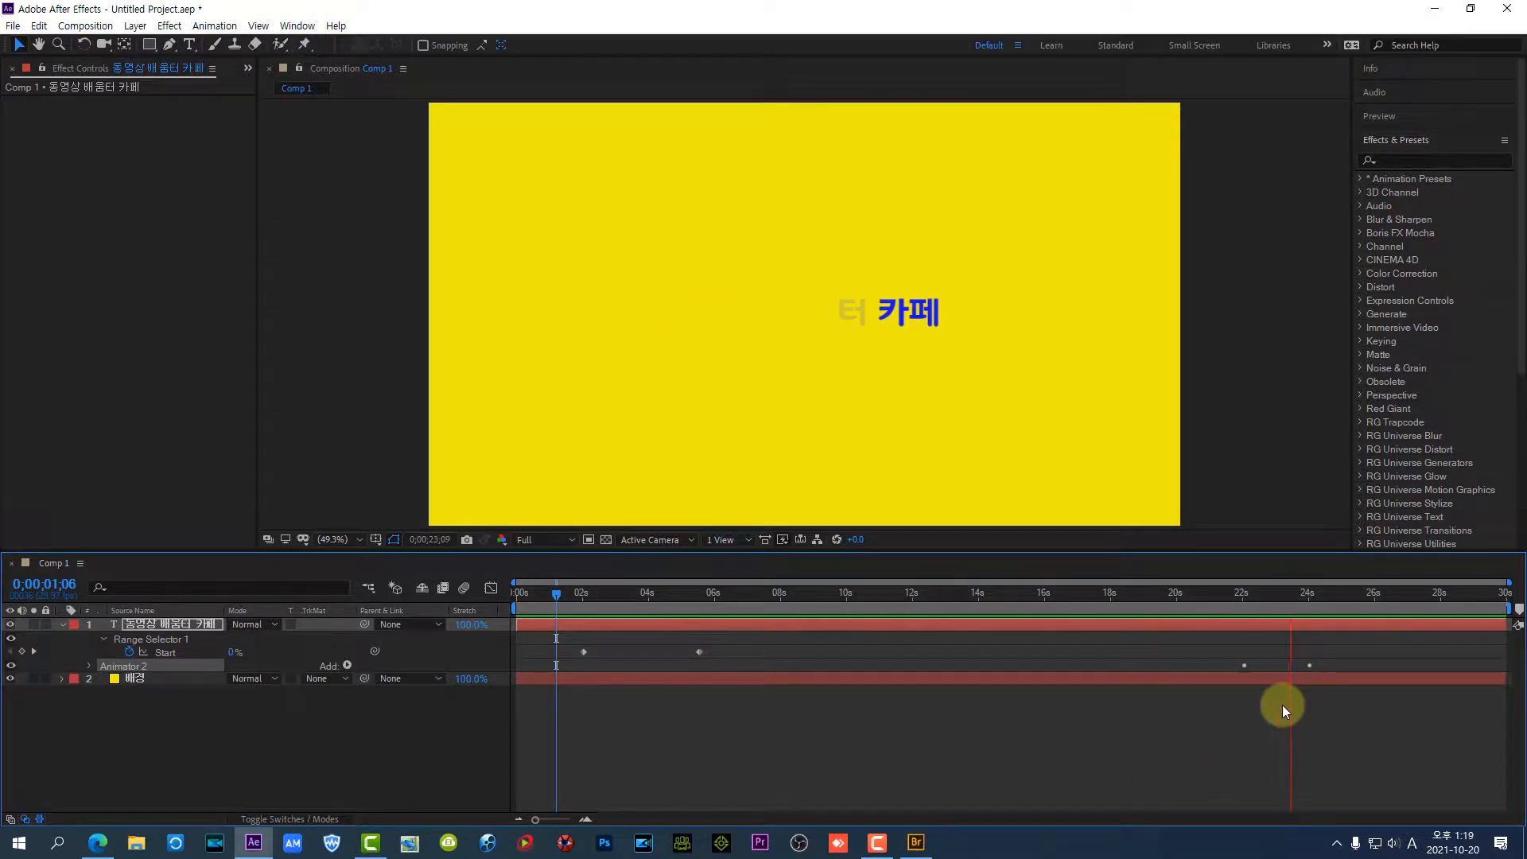
key(space)
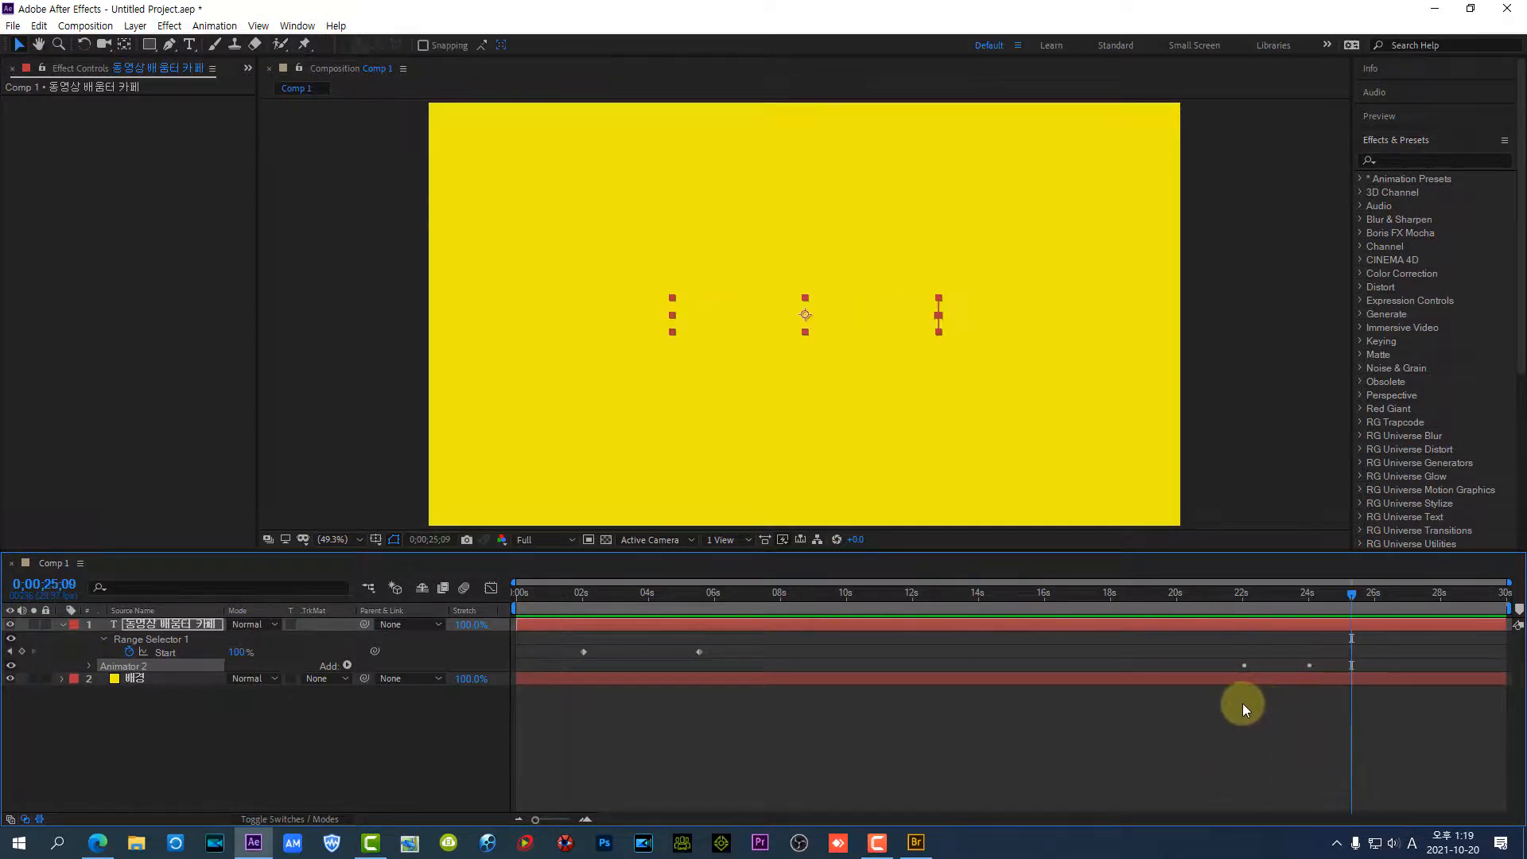
Reveal the title layer's keyframed properties and move Animator 2's Start keyframes to about 10.6 and 12.7 seconds
drag(1355, 602, 1225, 610)
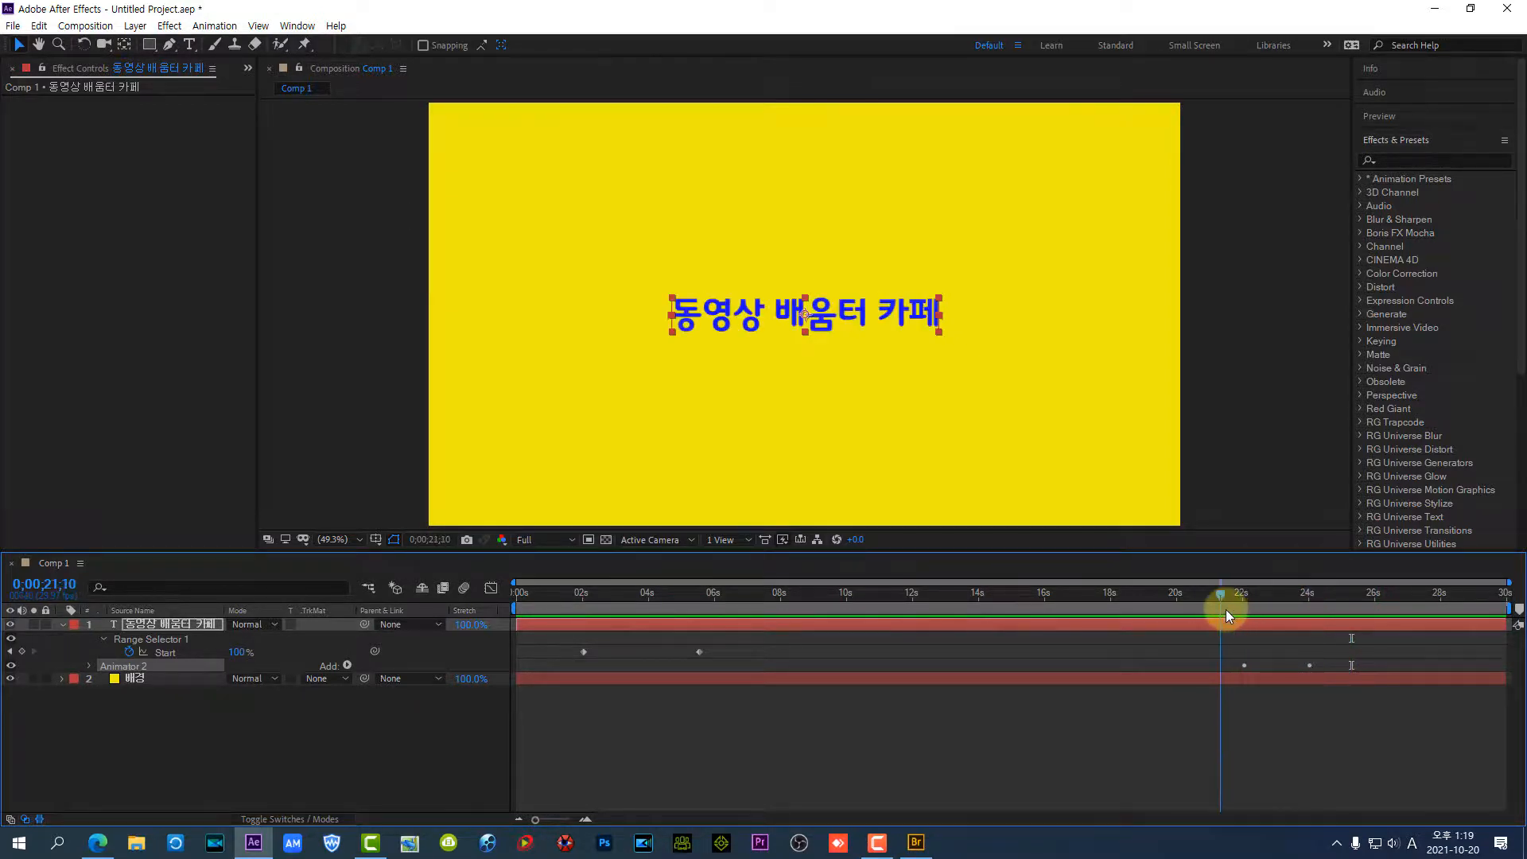
click(1310, 665)
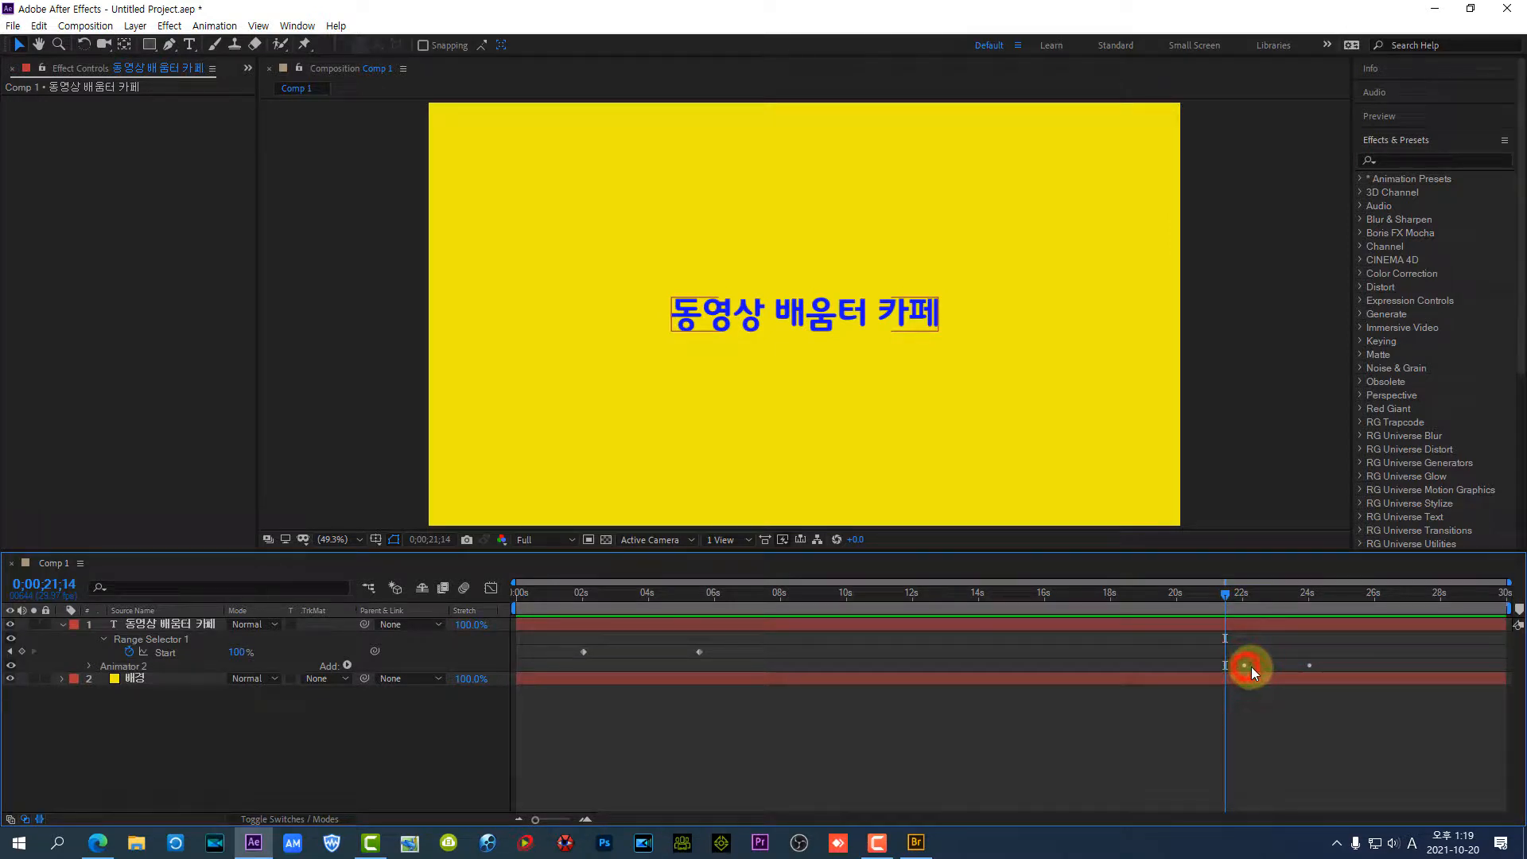
click(1310, 664)
click(174, 628)
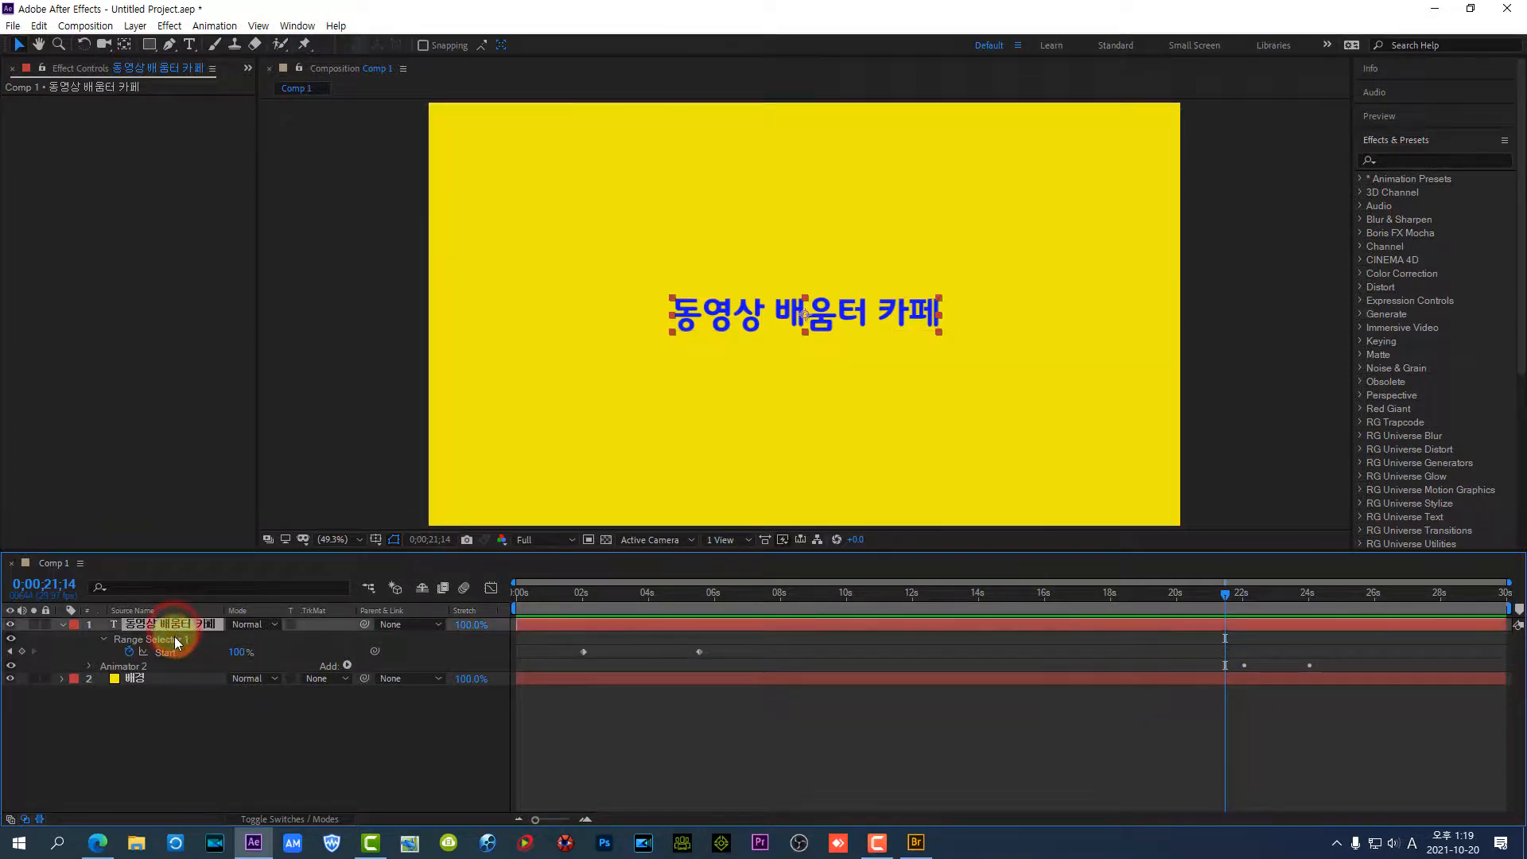
key(u)
key(u)
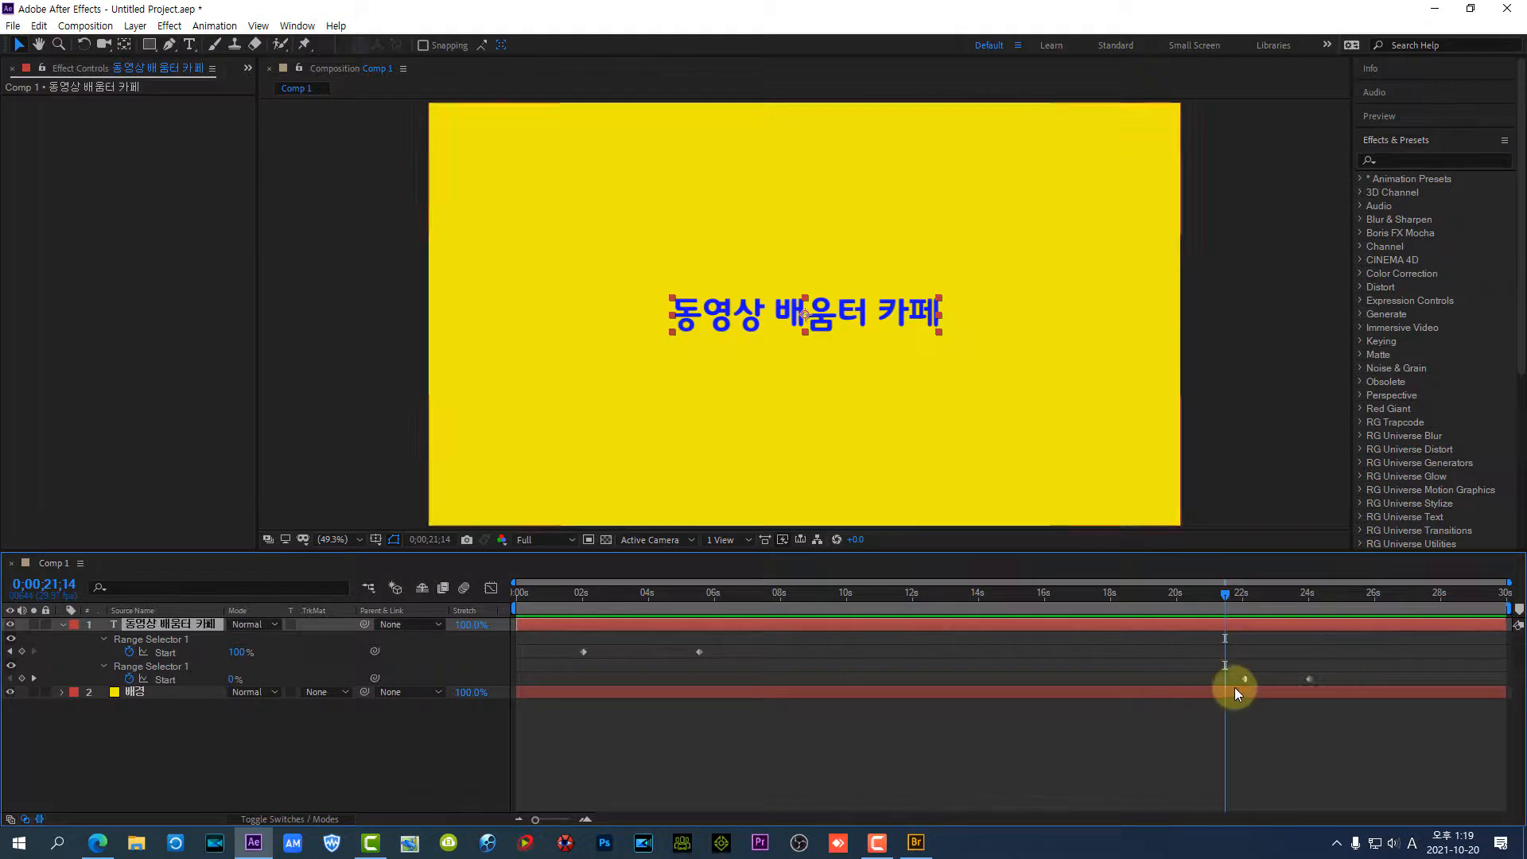
drag(1245, 680, 866, 679)
drag(1314, 680, 937, 679)
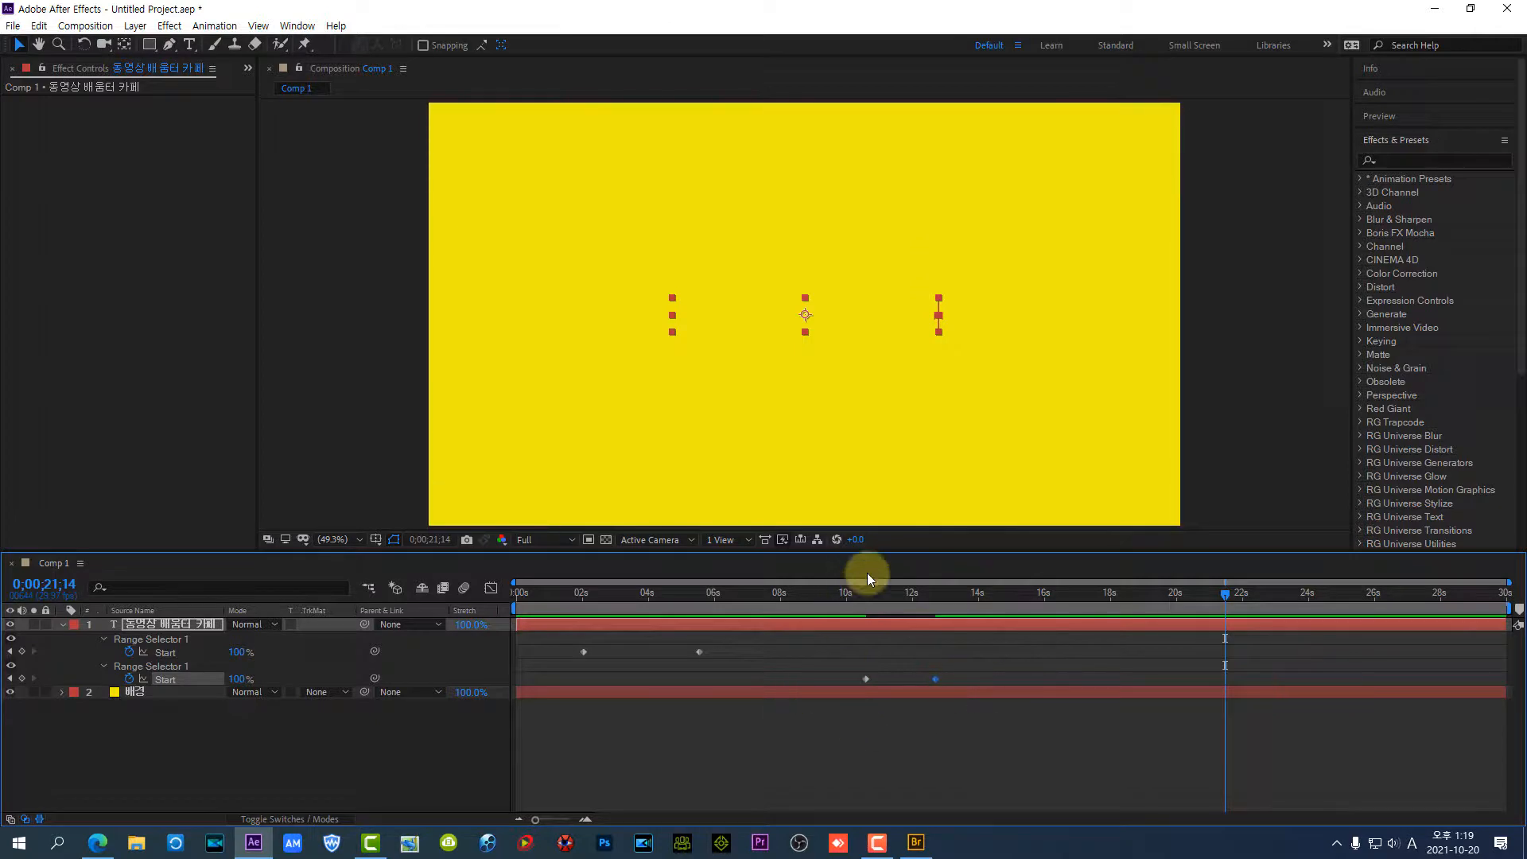
Play the retimed fade-out from 0;00;09;03 and stop once it has finished
click(817, 596)
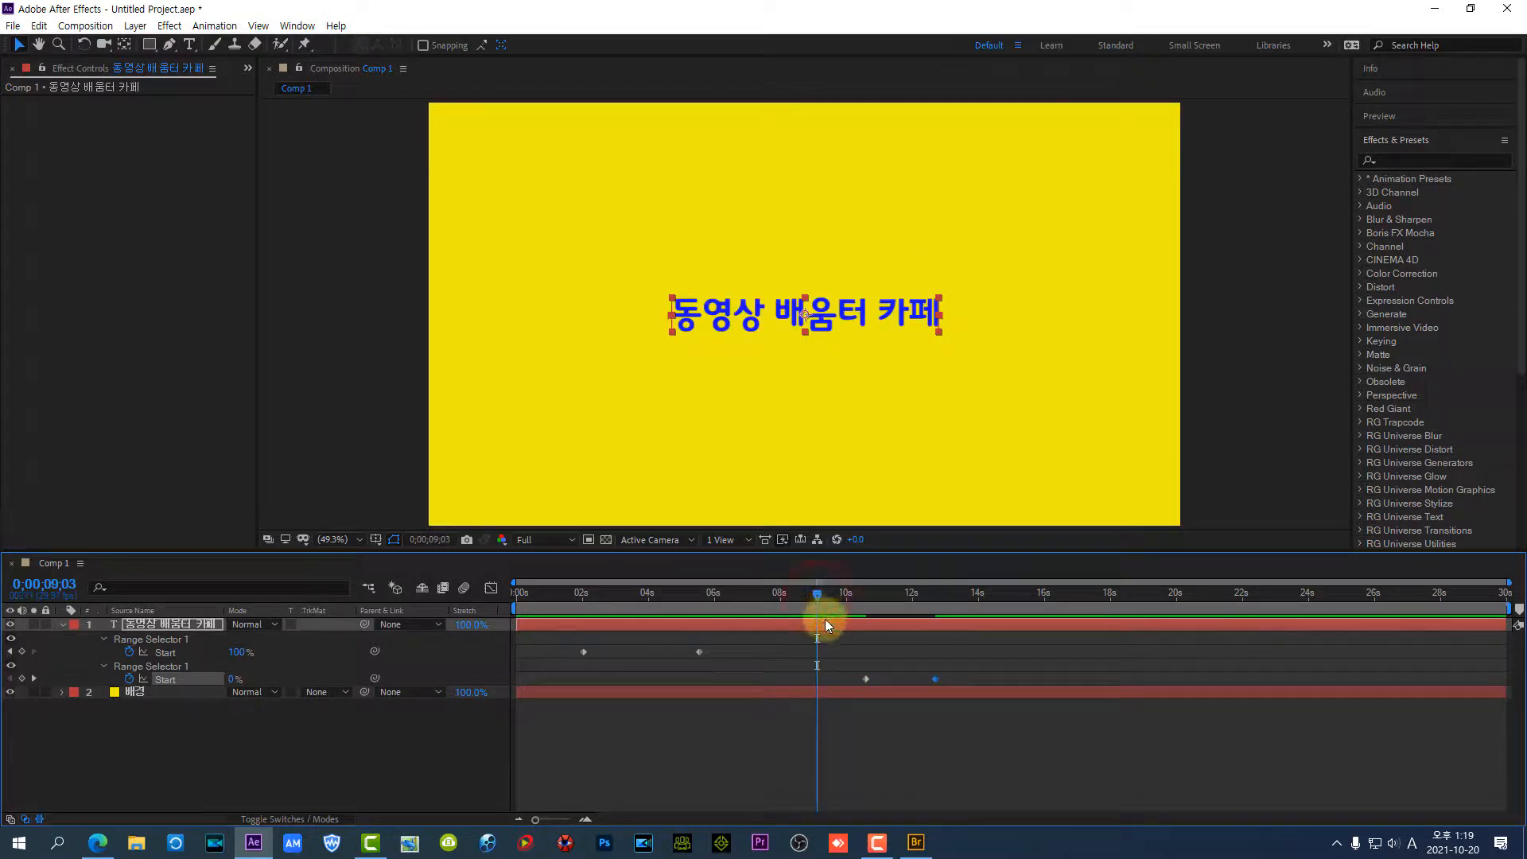
key(space)
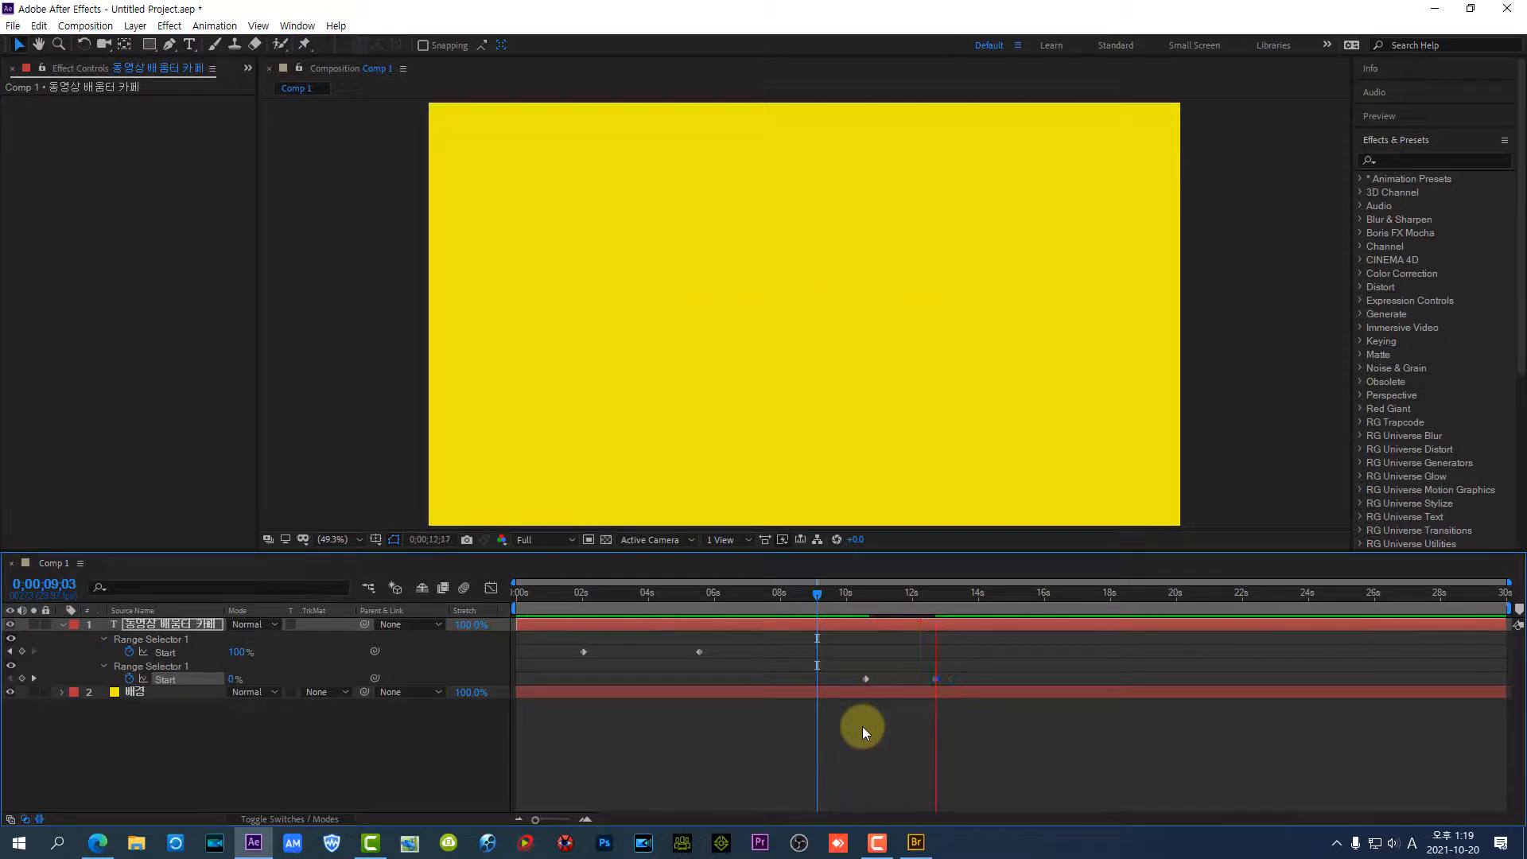
key(space)
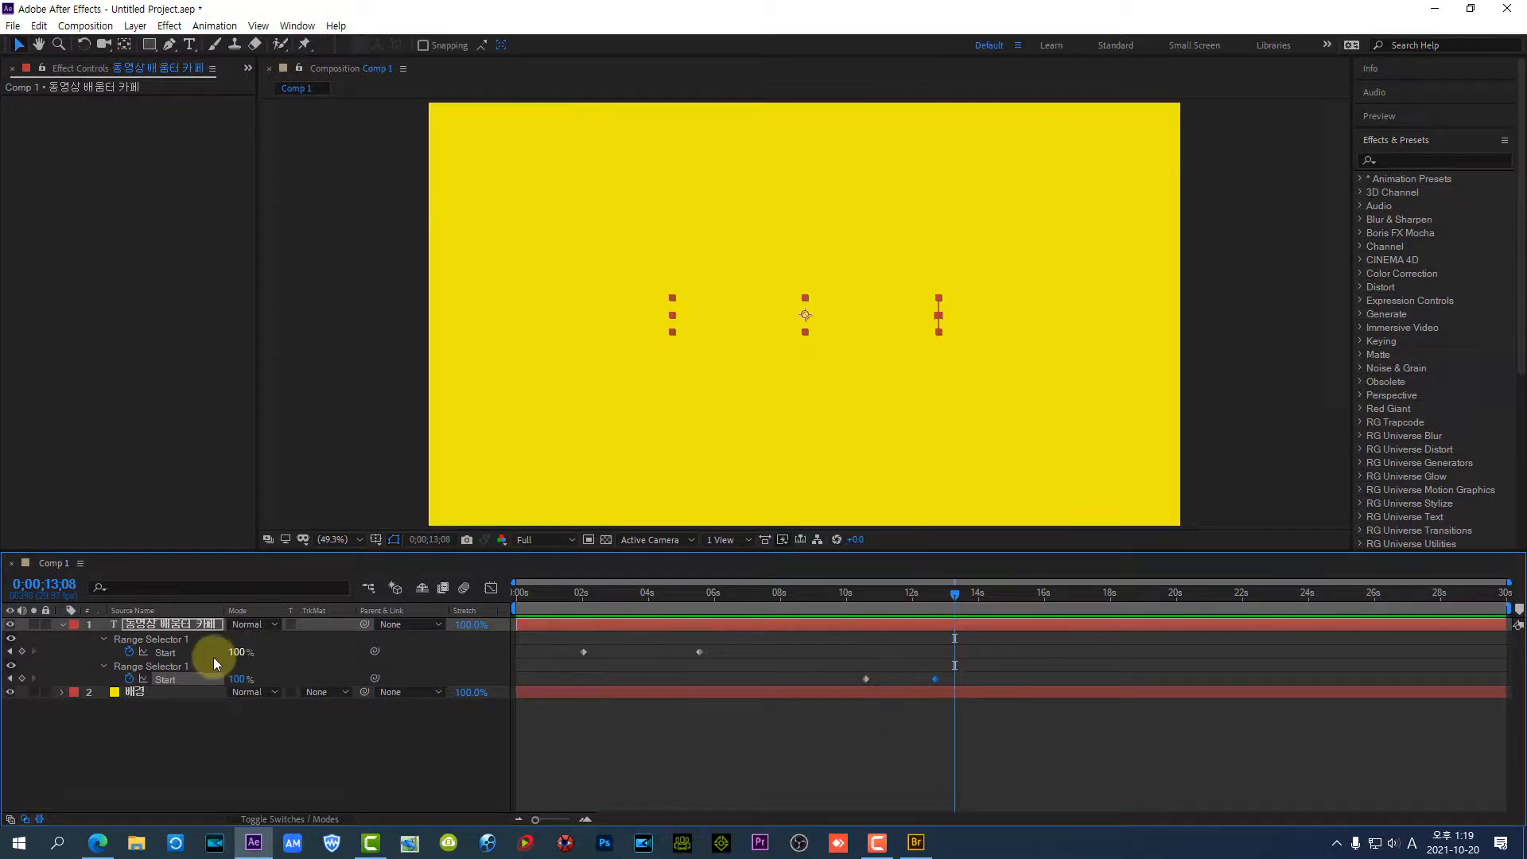
Show the title layer's full property tree and collapse Animator 1 and Animator 2
click(154, 629)
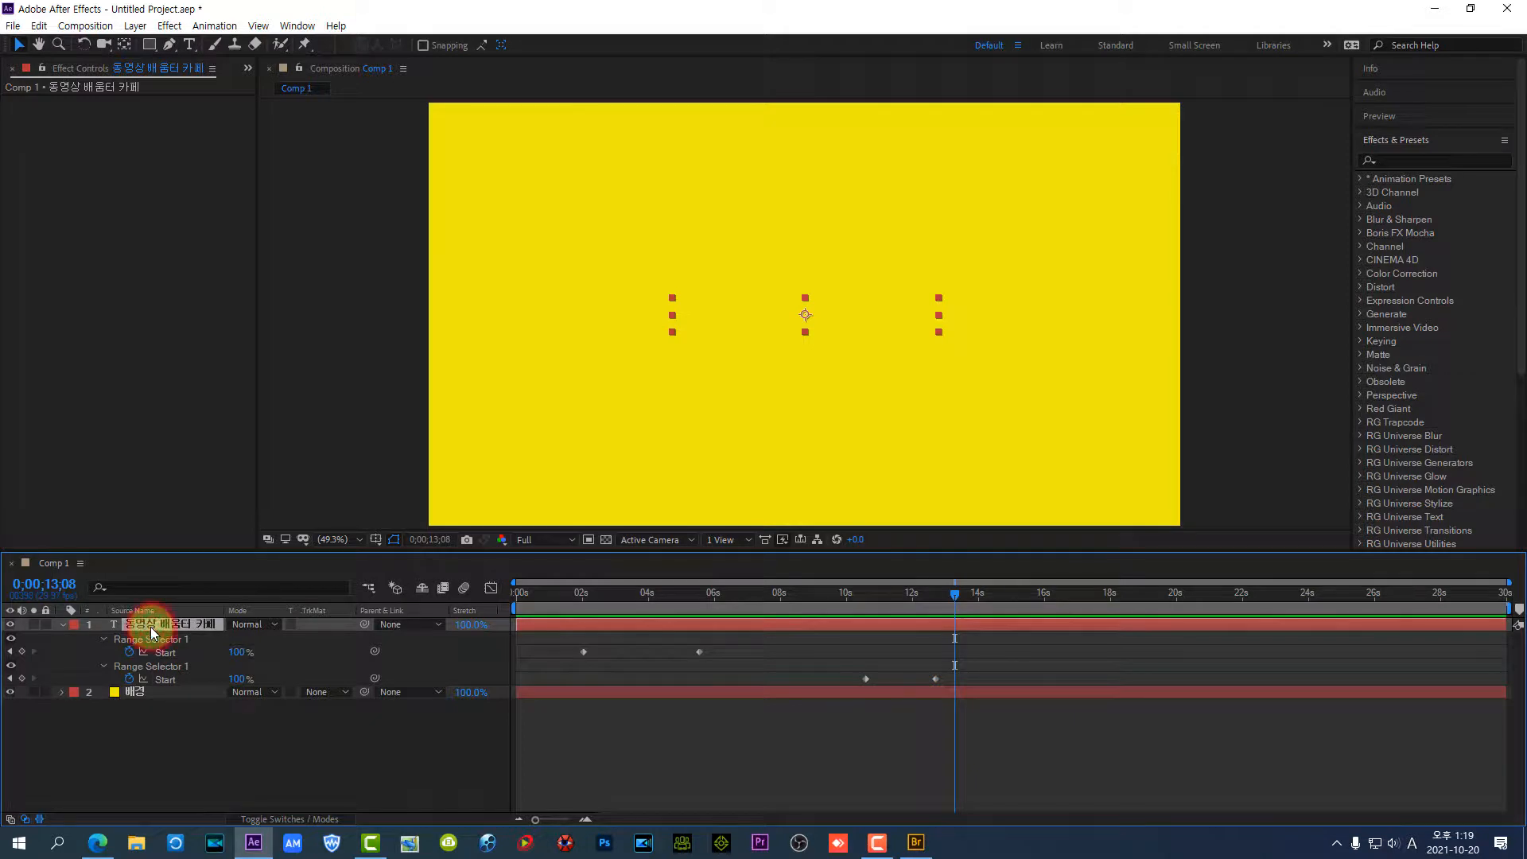
click(62, 622)
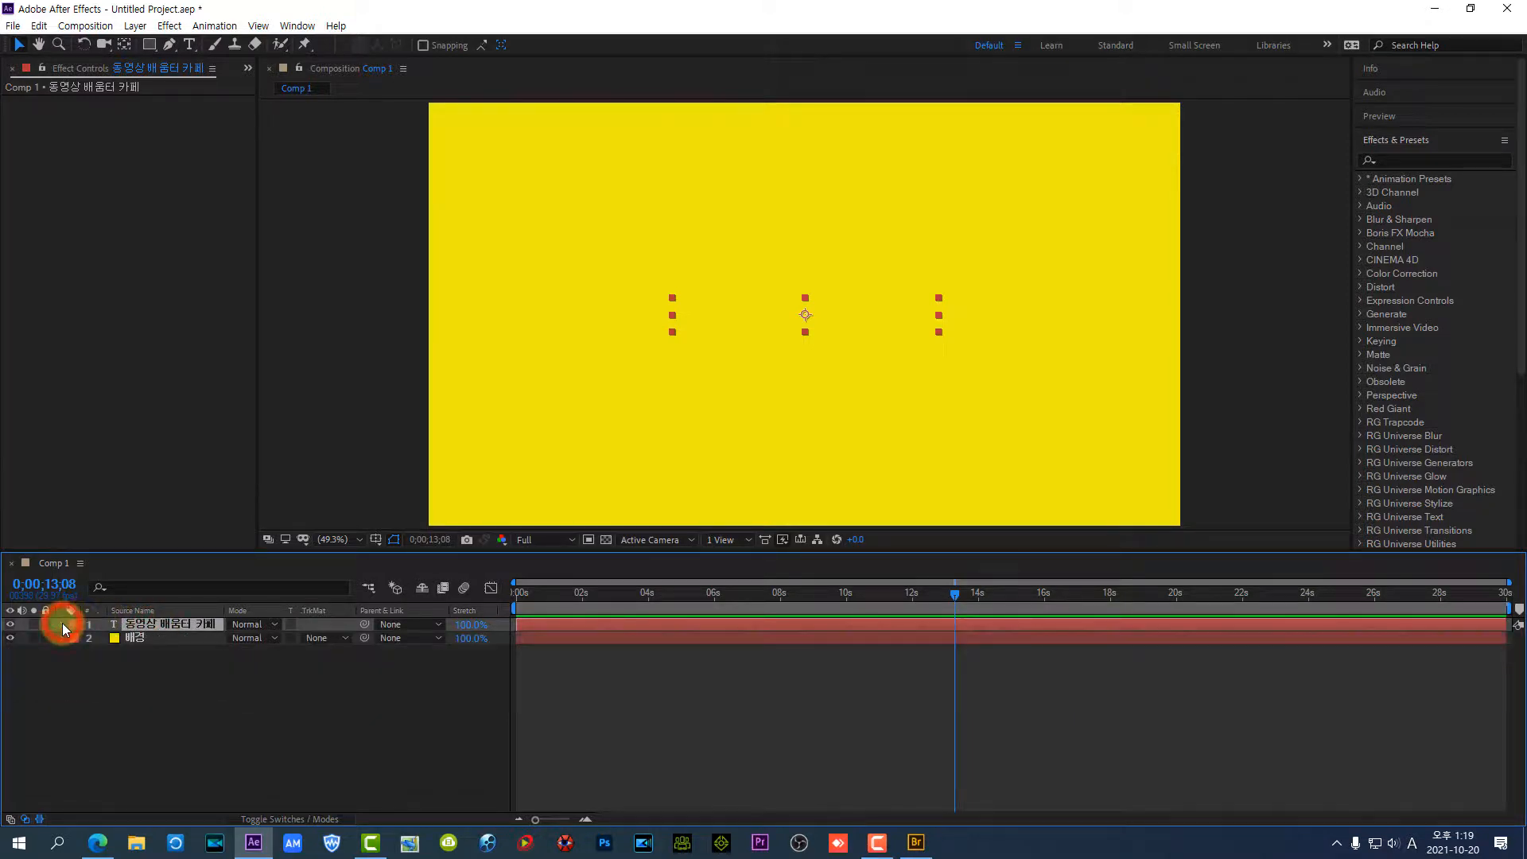
click(62, 622)
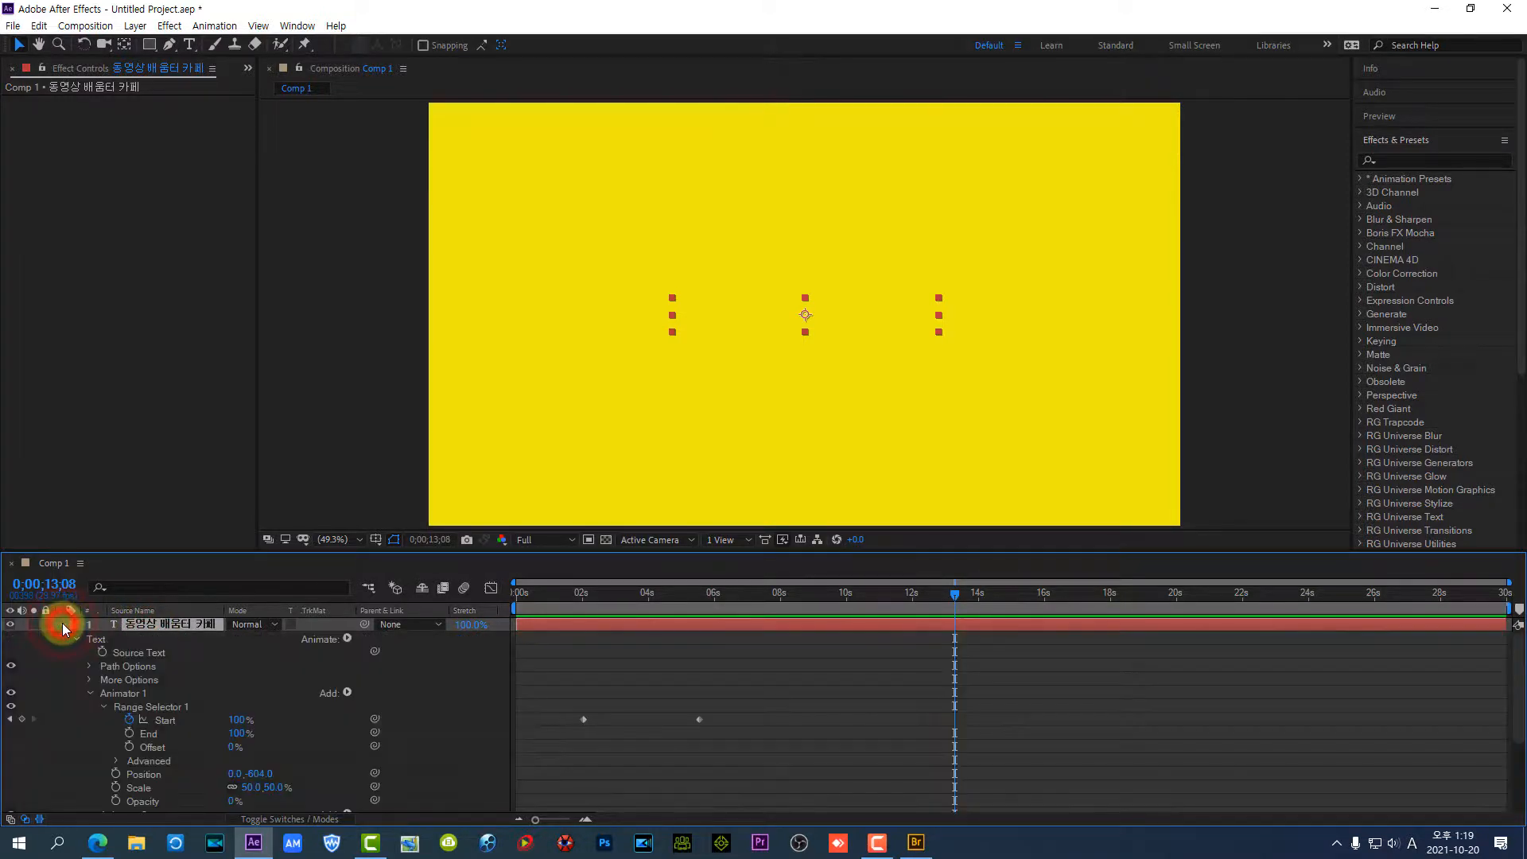
click(89, 694)
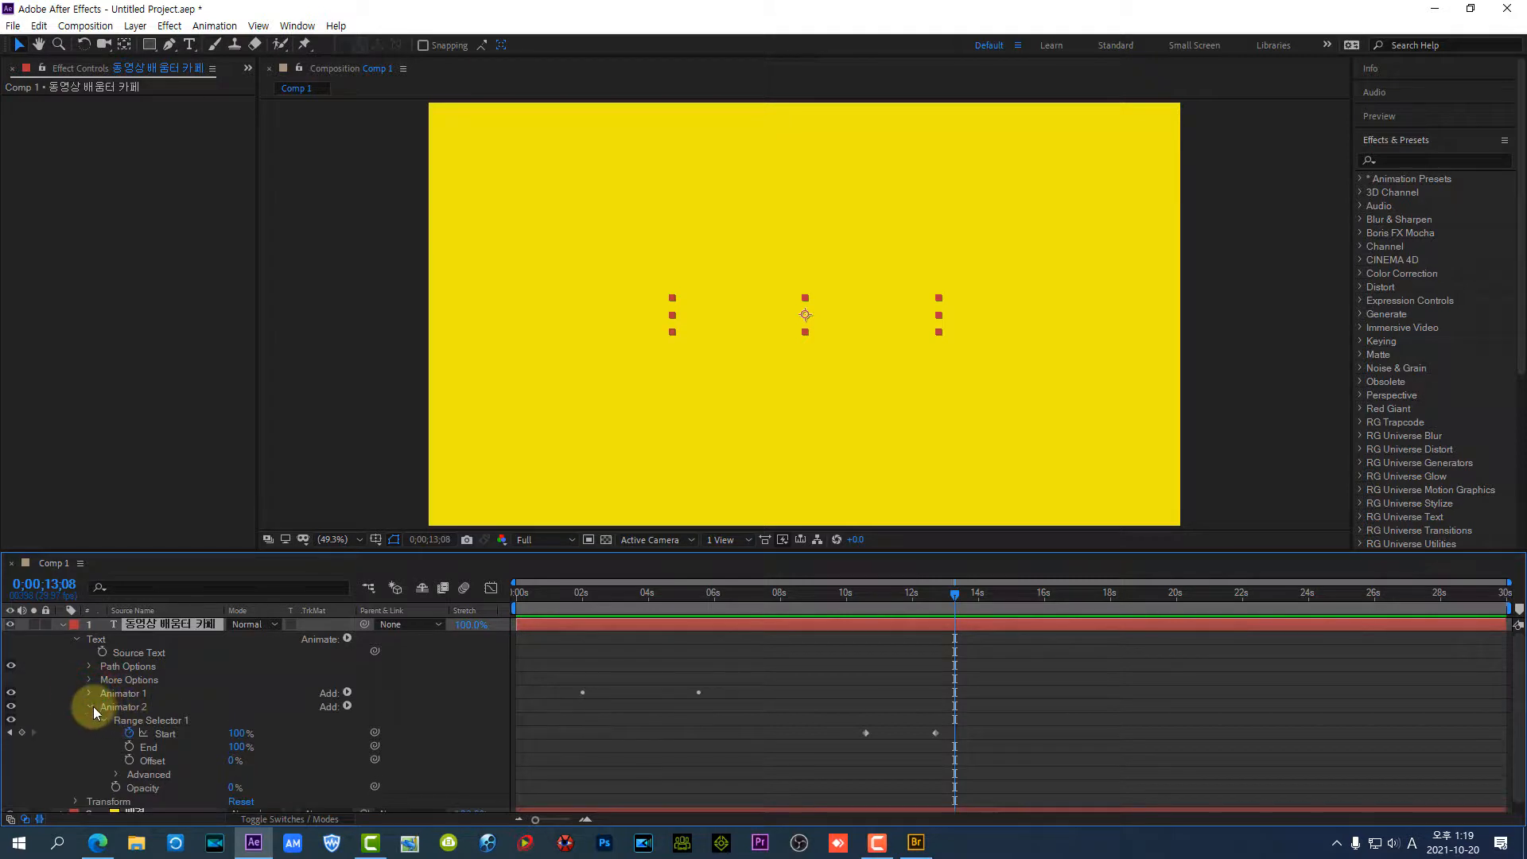
click(91, 707)
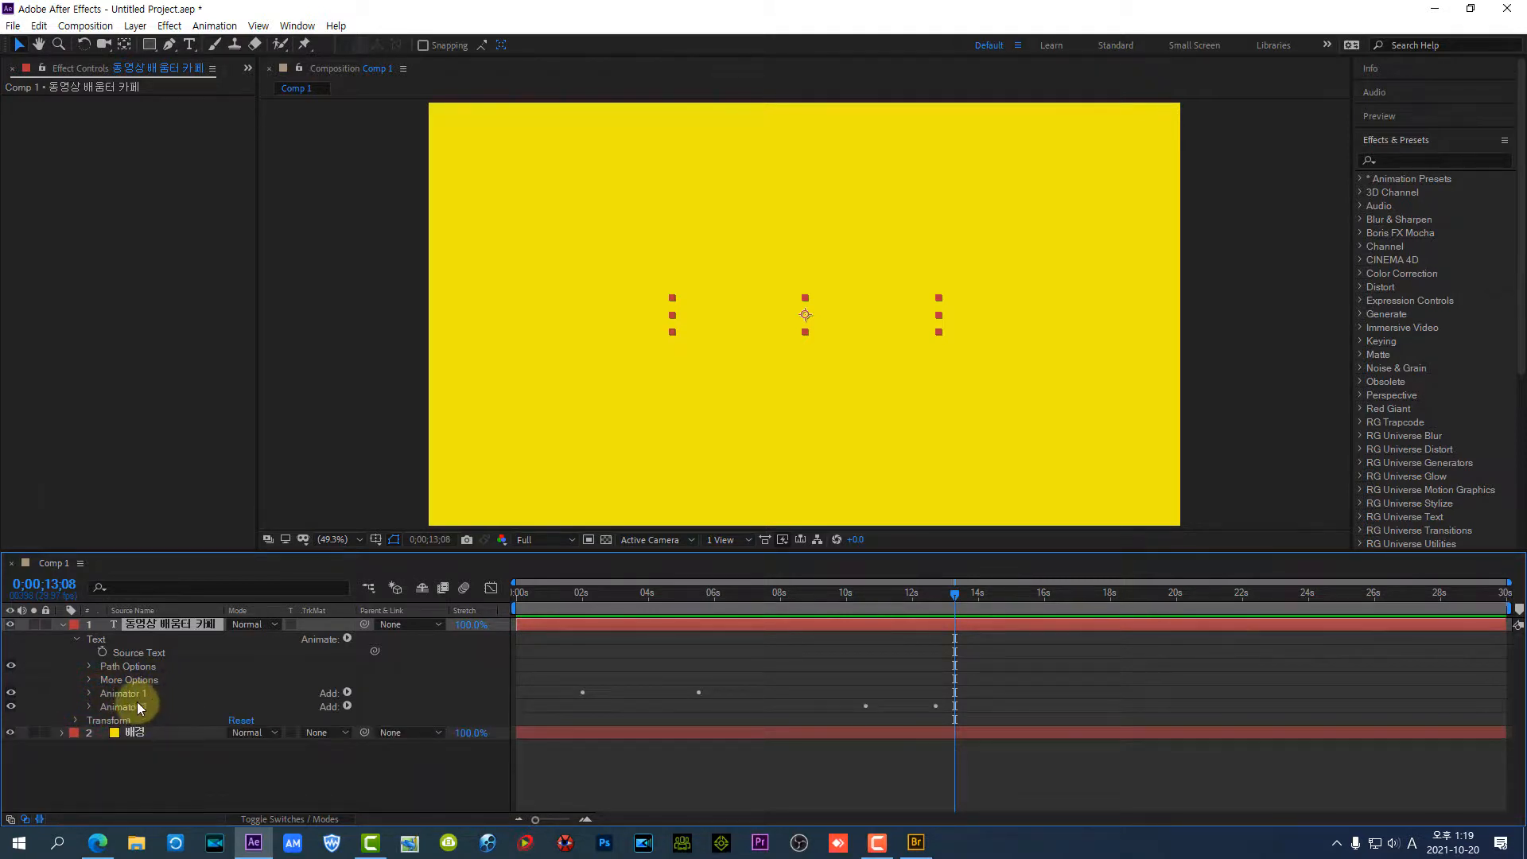
Expand Animator 1 and Animator 2 and examine their range selector, position, scale and opacity settings
click(137, 695)
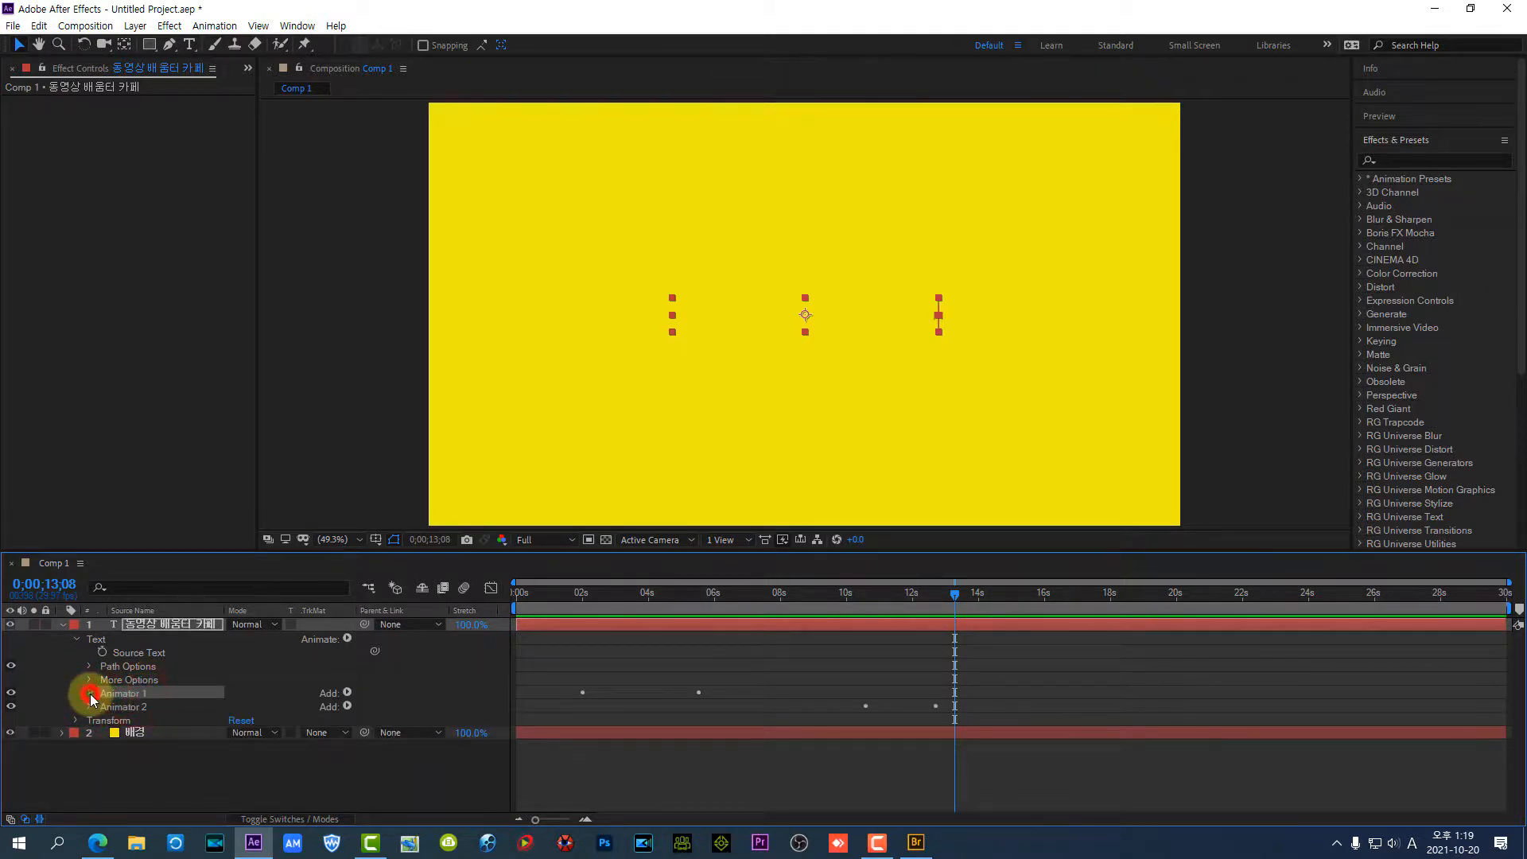
click(90, 694)
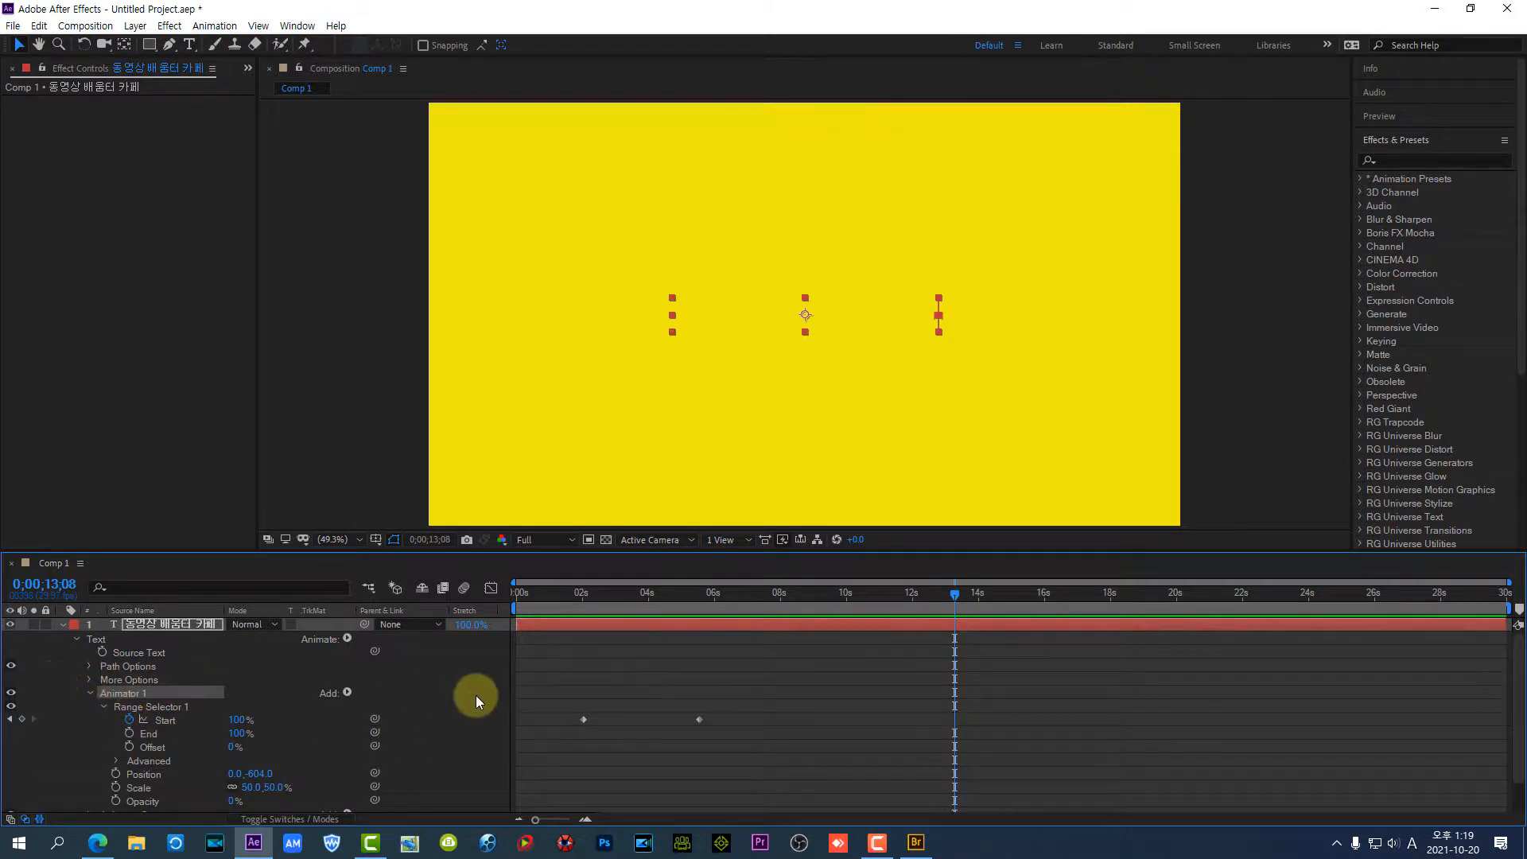
scroll(195, 696, down, 1)
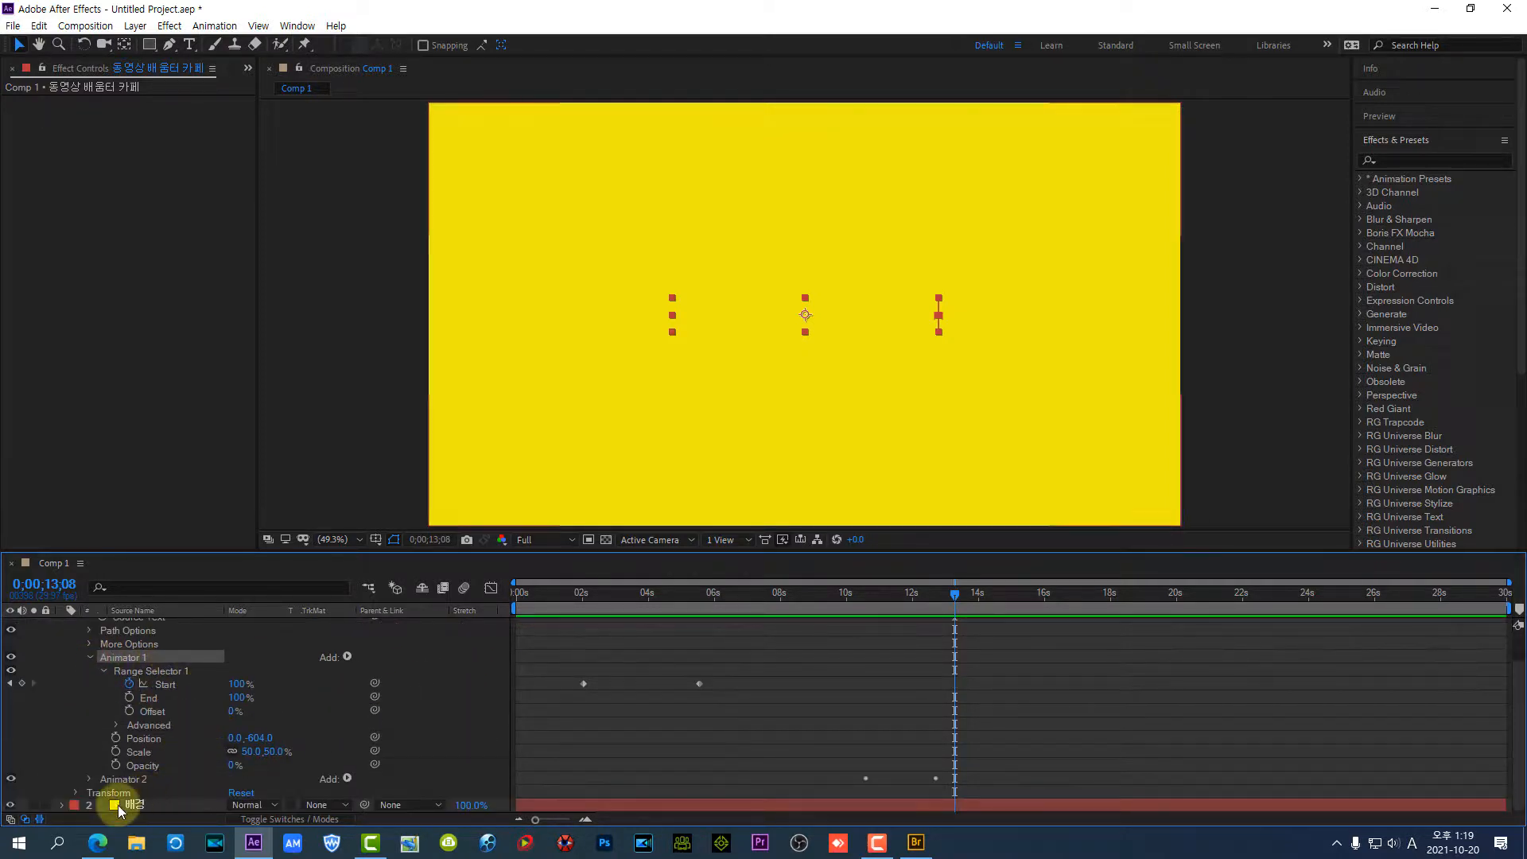
scroll(264, 727, down, 2)
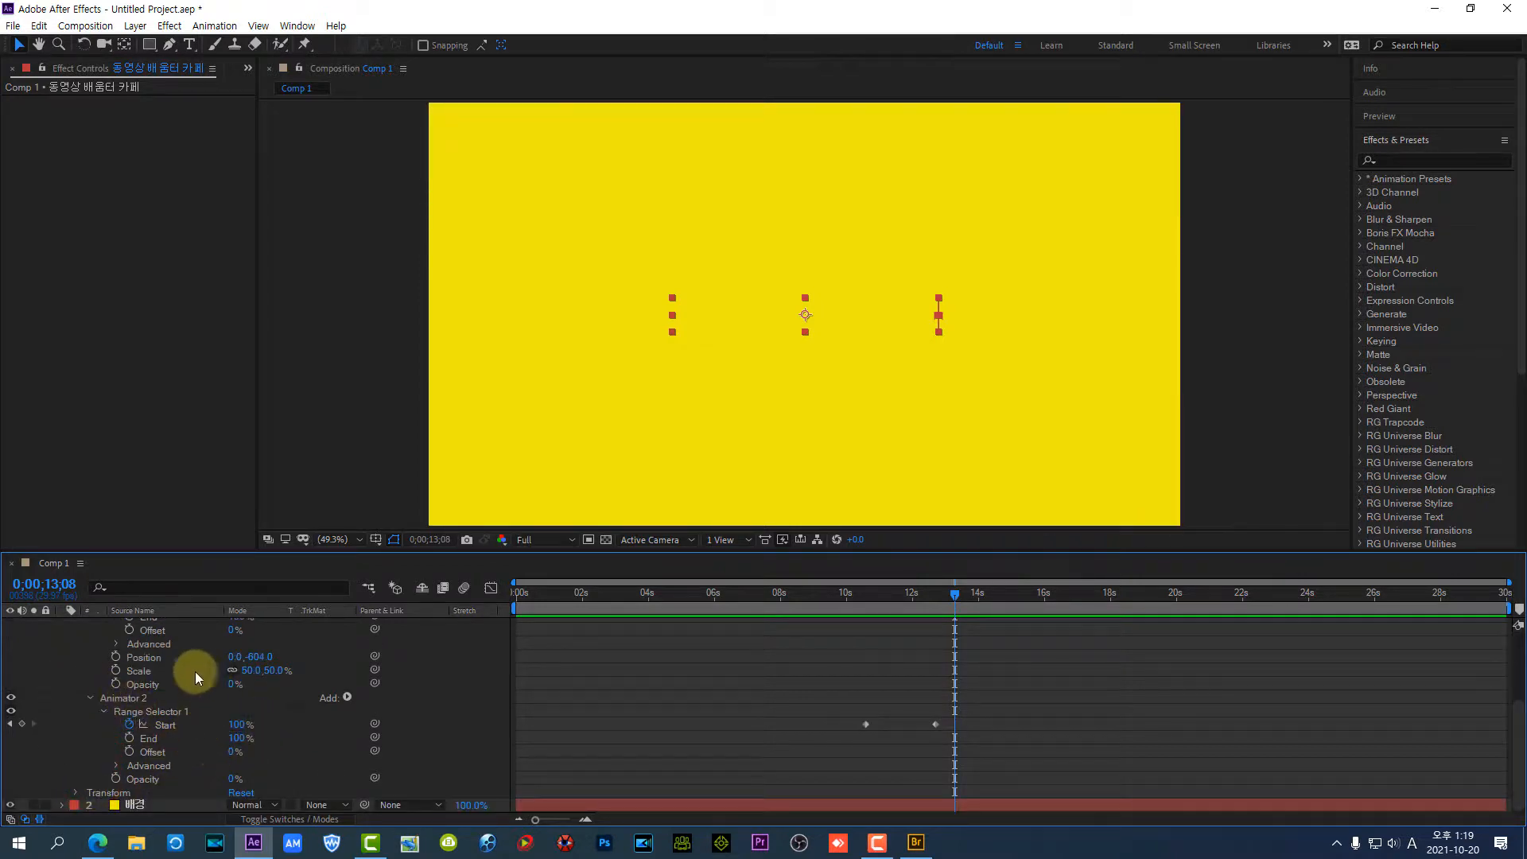
scroll(175, 669, up, 5)
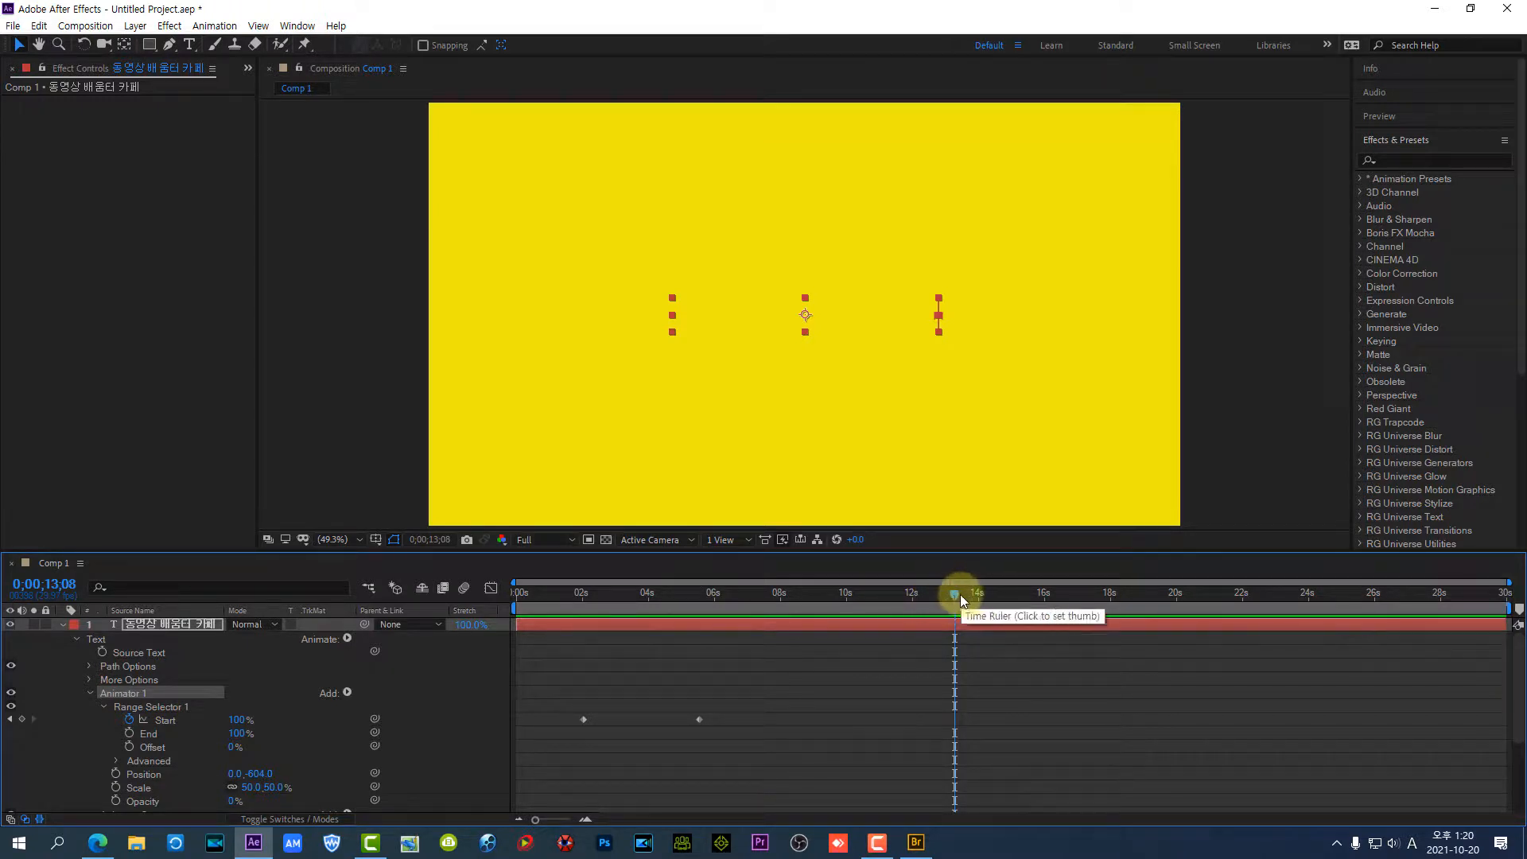
Play the whole title animation from 0;00;00;20, from the drop-in through the fade-out, and stop the playback
drag(960, 595, 517, 618)
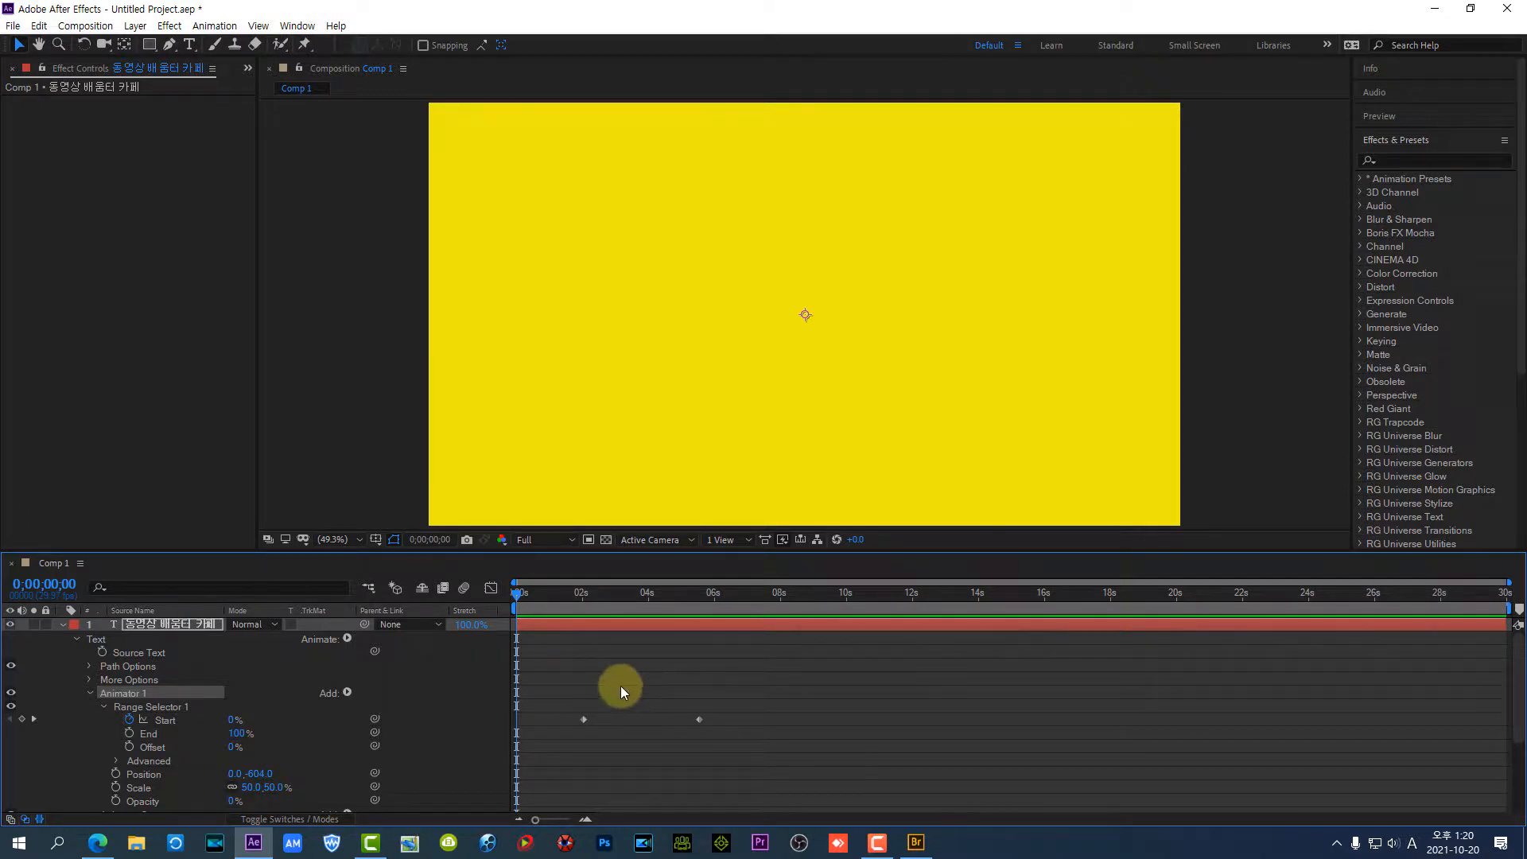
drag(518, 594, 541, 628)
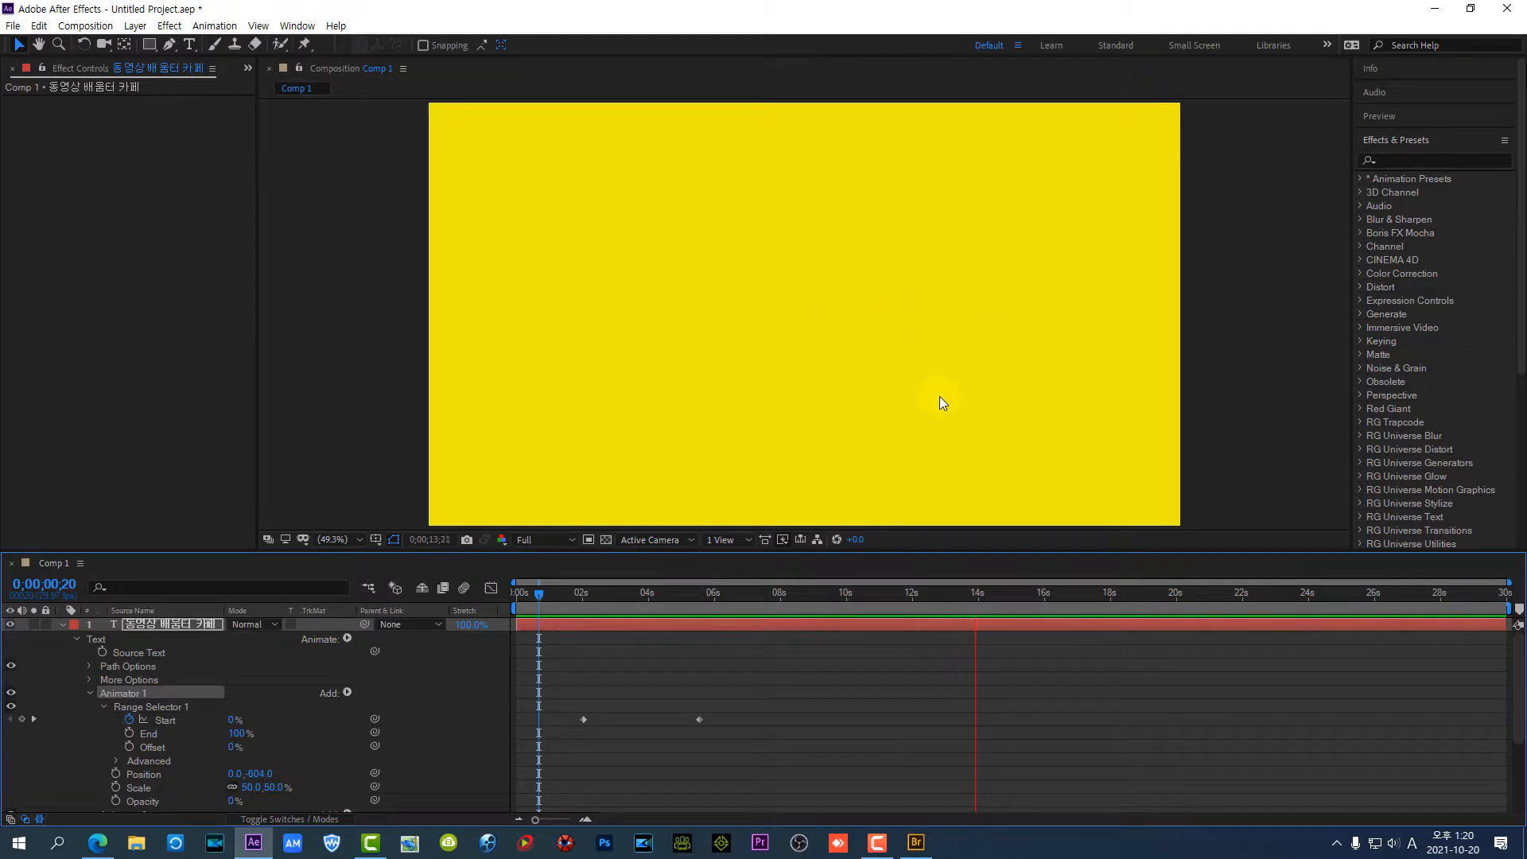
key(space)
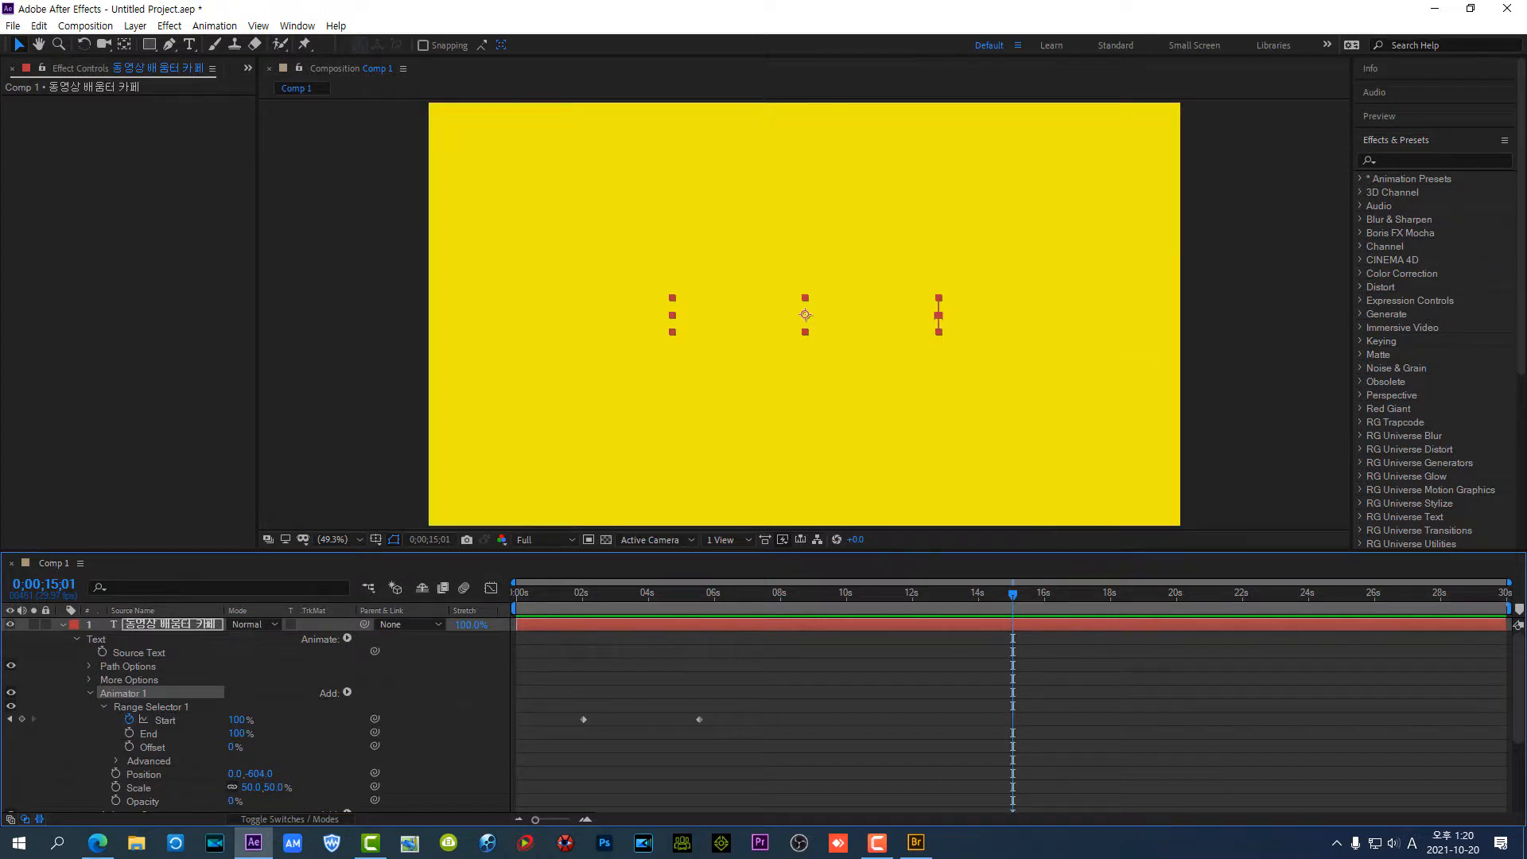
key(F10)
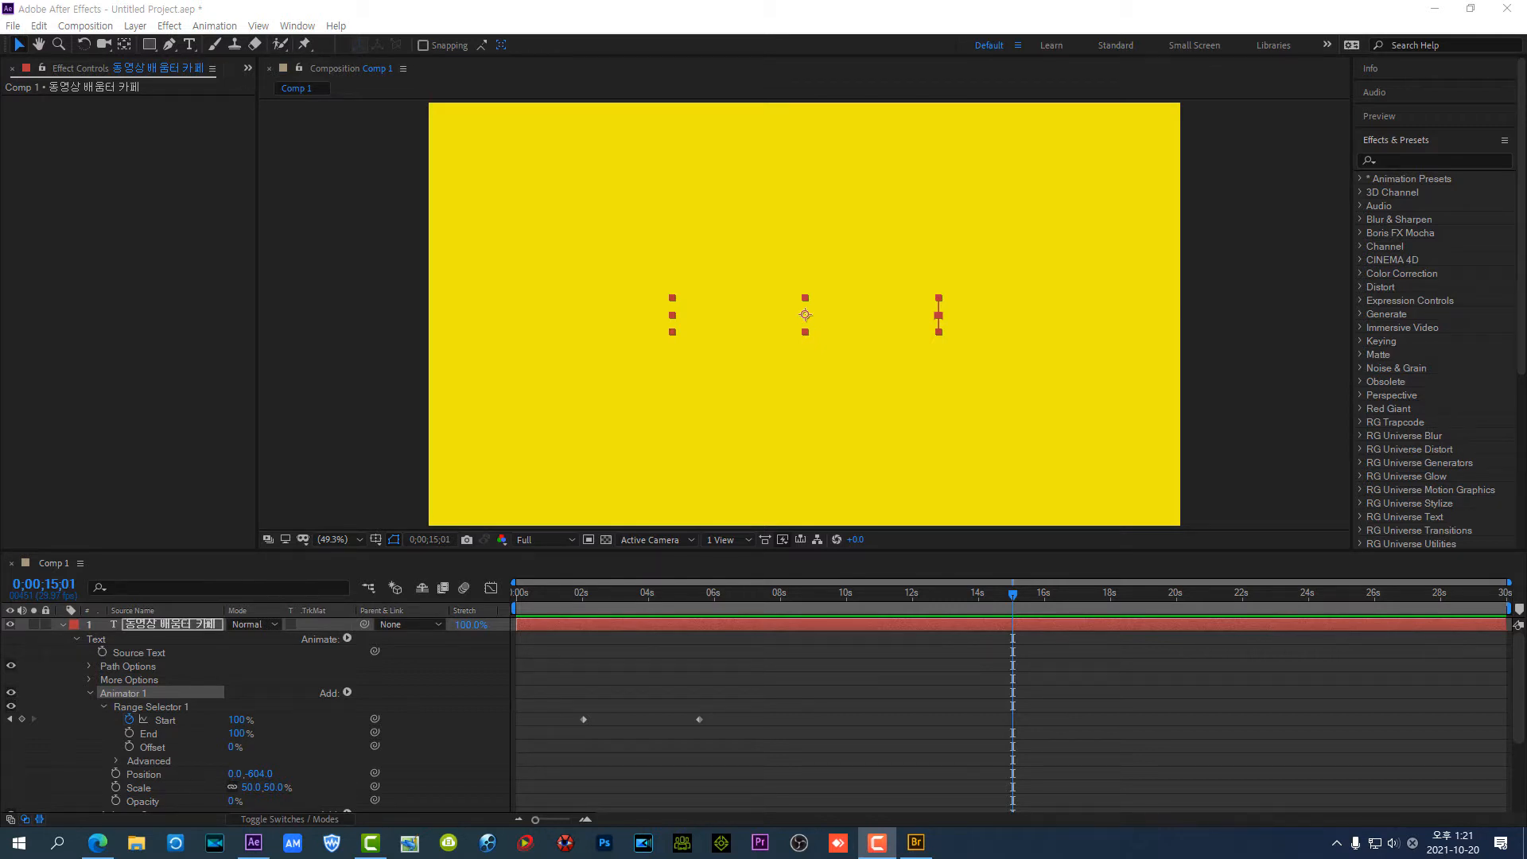
Collapse and delete Animator 1 and Animator 2 from the title layer, and return the playhead to 0;00;00;00
click(931, 594)
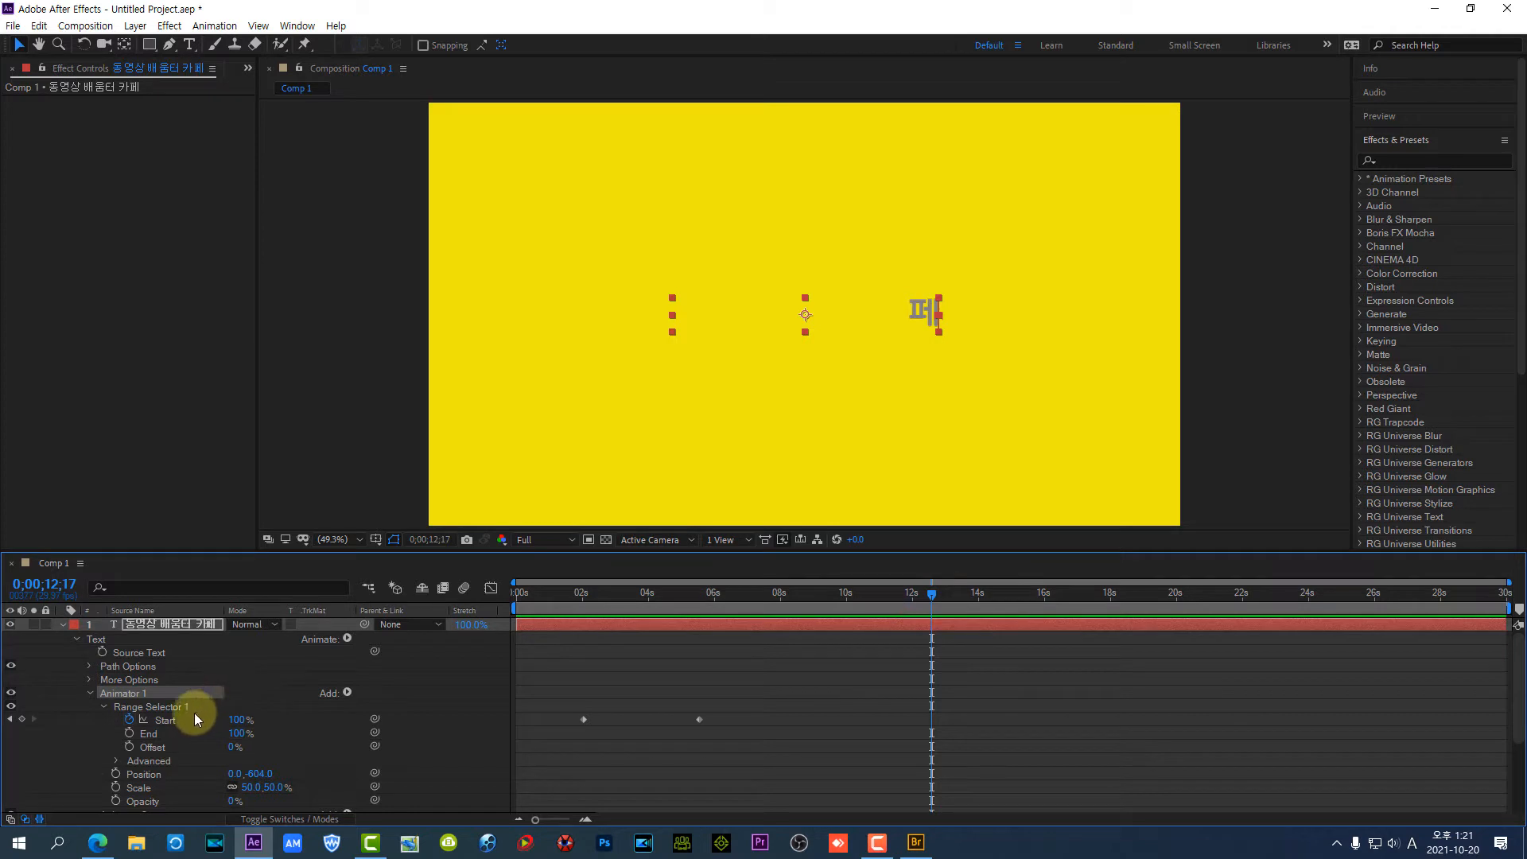
click(90, 695)
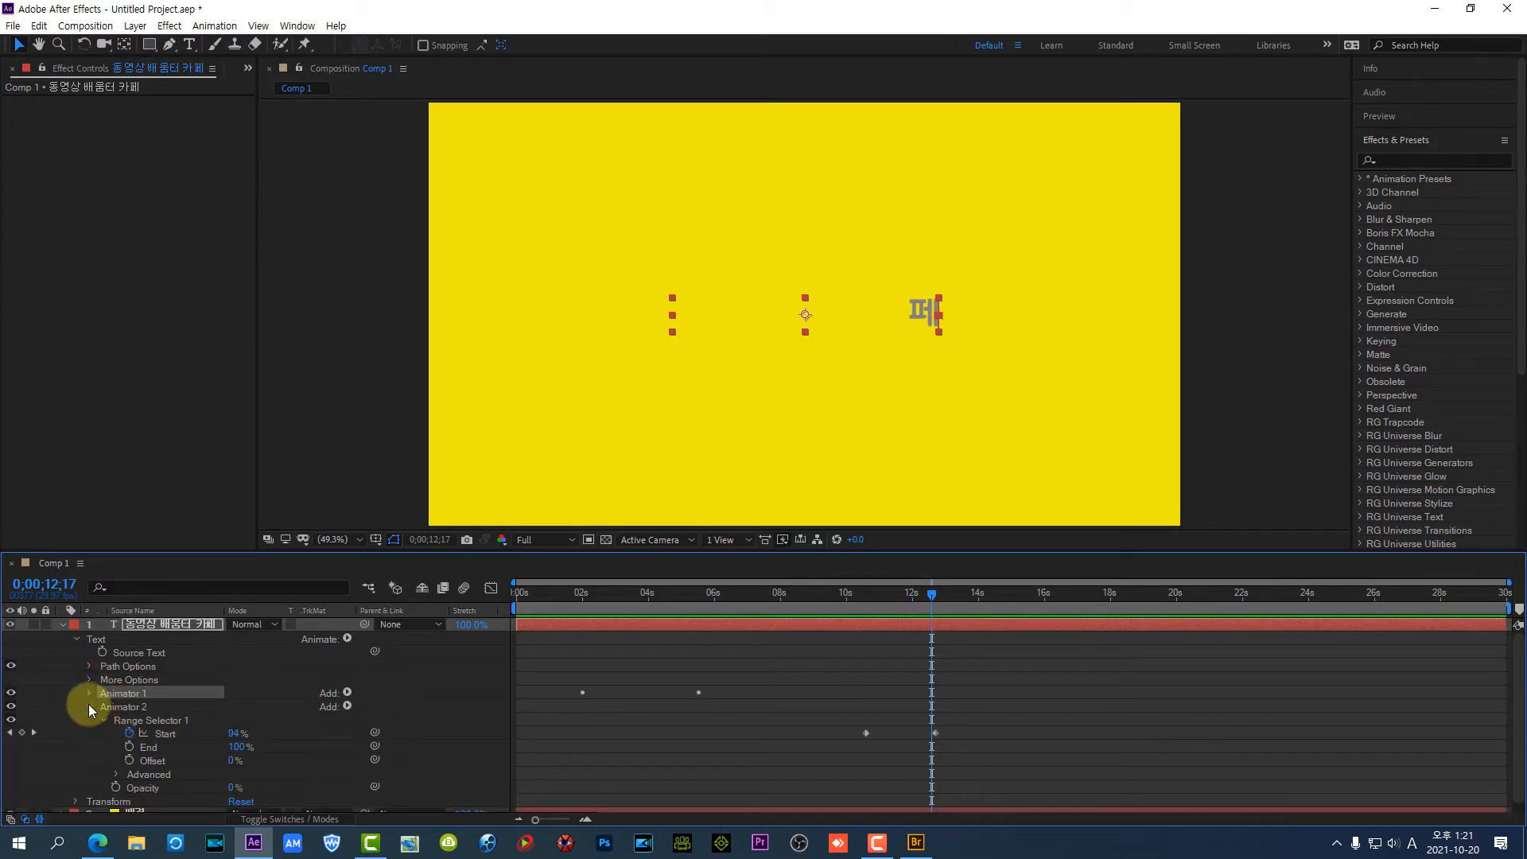
click(89, 707)
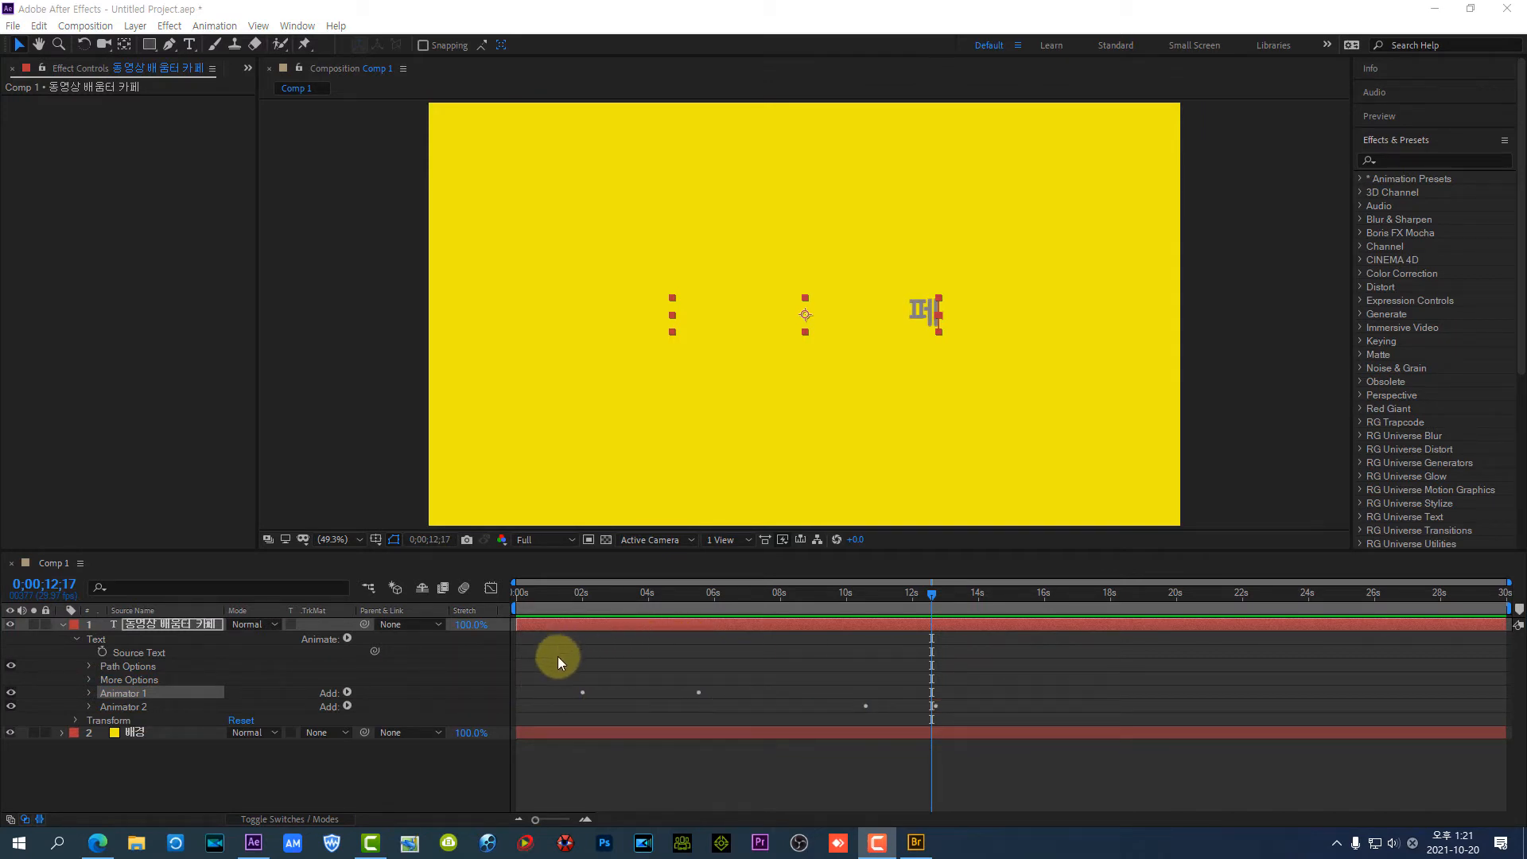
click(123, 693)
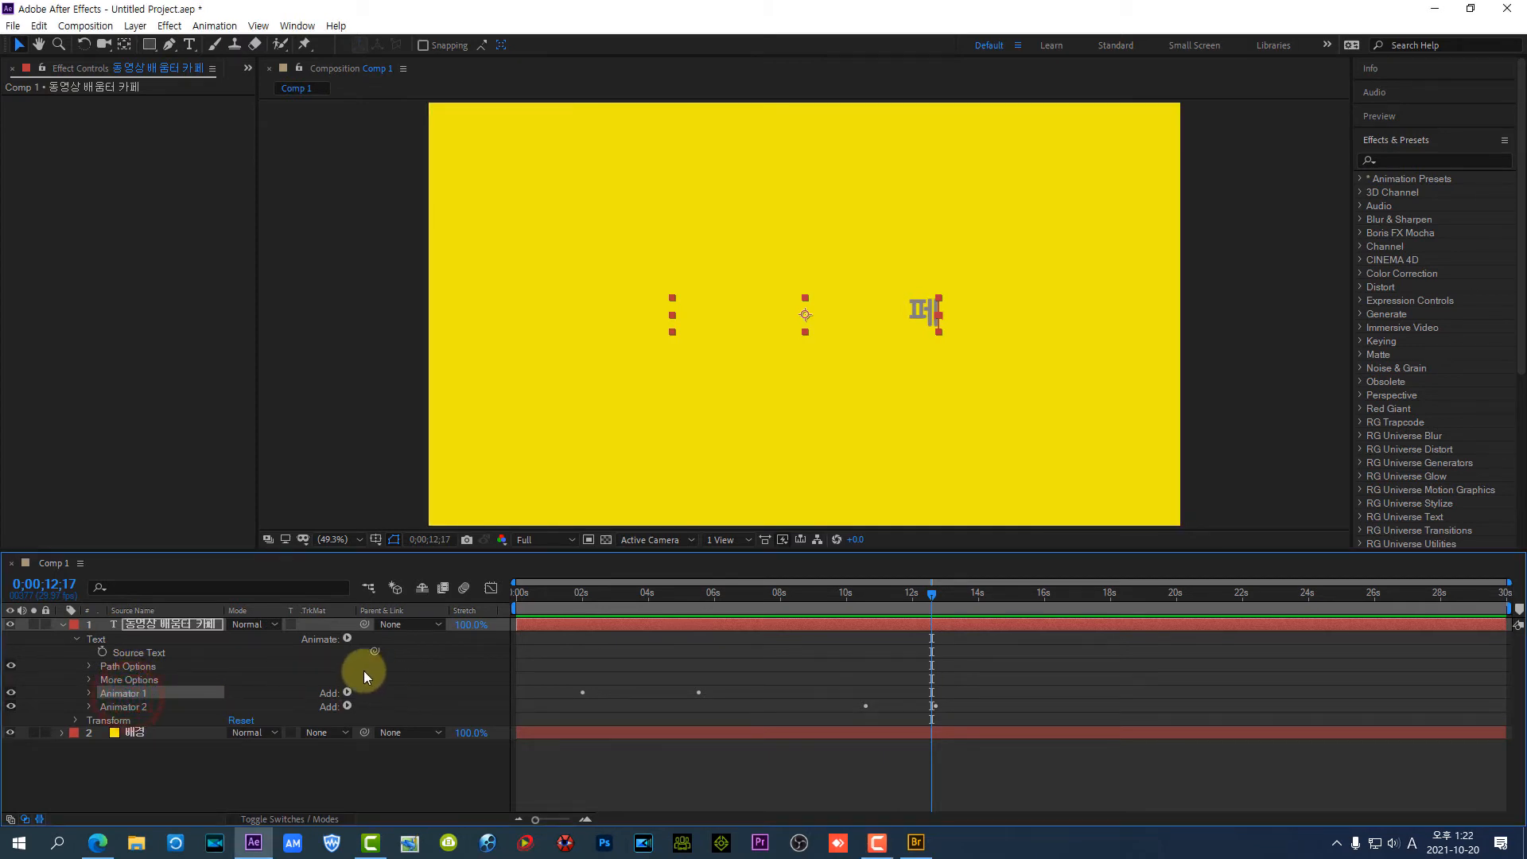
key(Delete)
click(131, 692)
key(Delete)
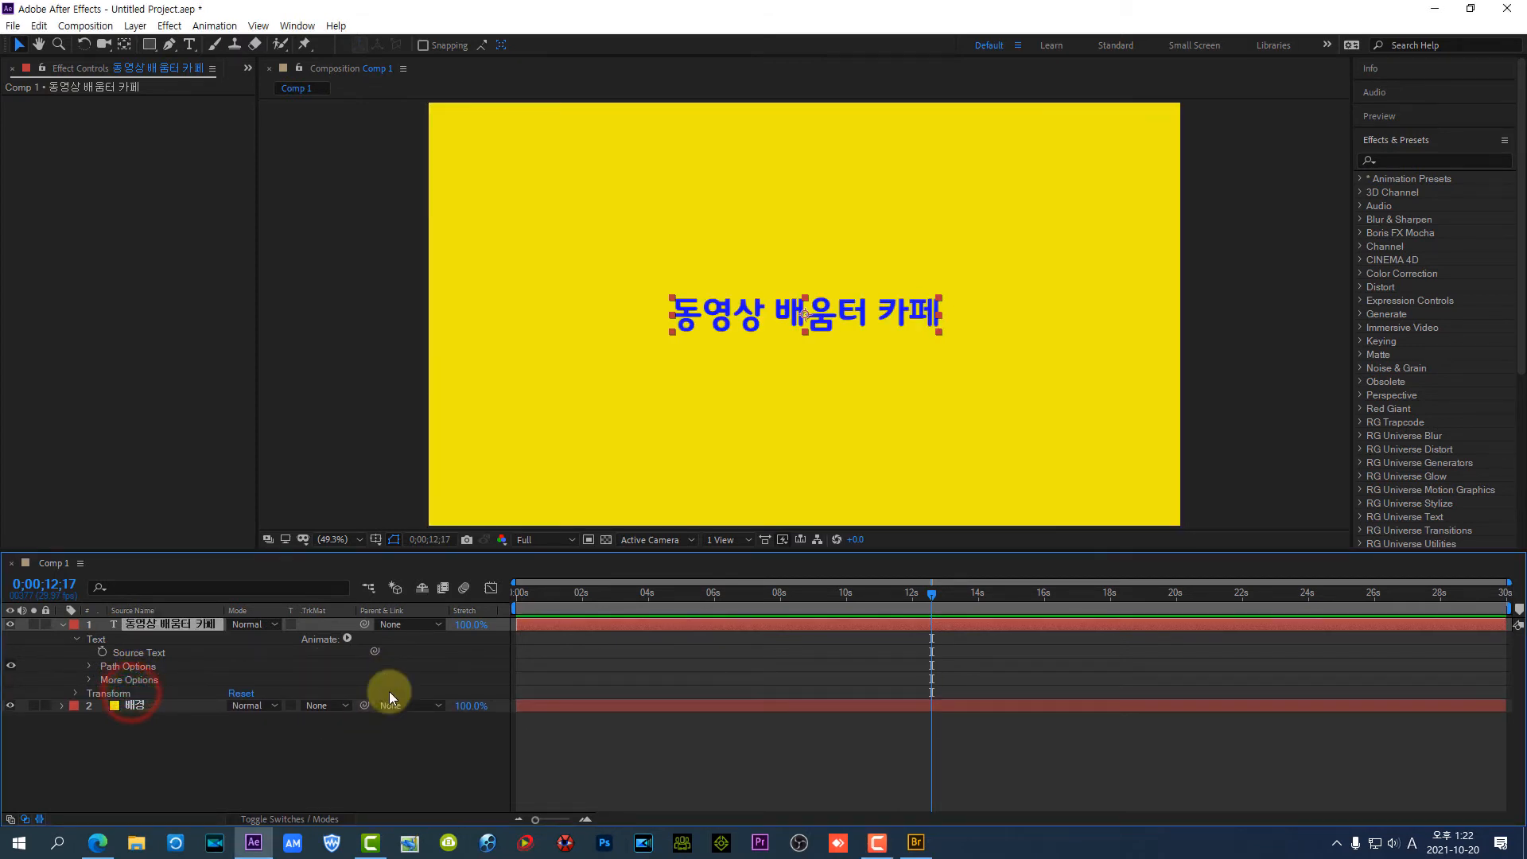
drag(932, 593, 469, 626)
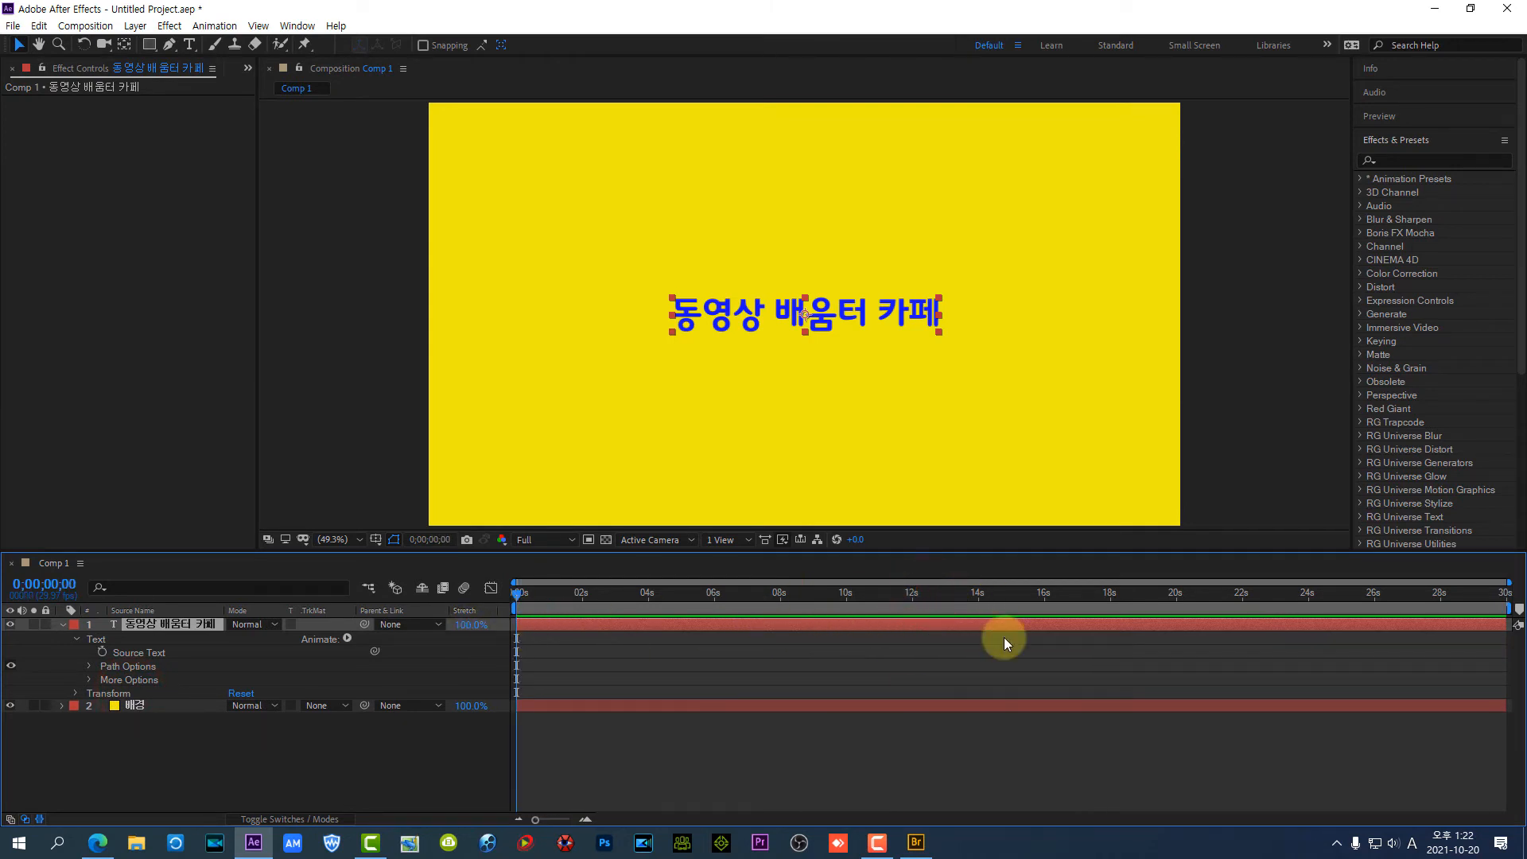